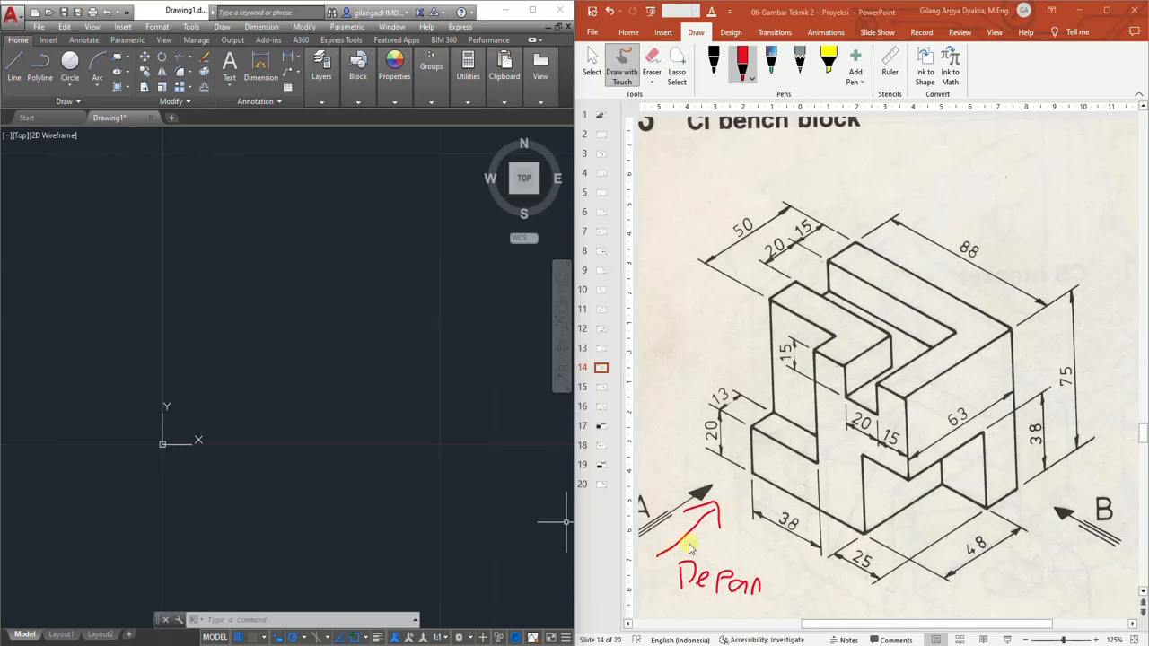
# Draw a red ink arrow on the slide marking the front viewing direction of the bench block
pyautogui.moveTo(680, 542); pyautogui.dragTo(720, 509)
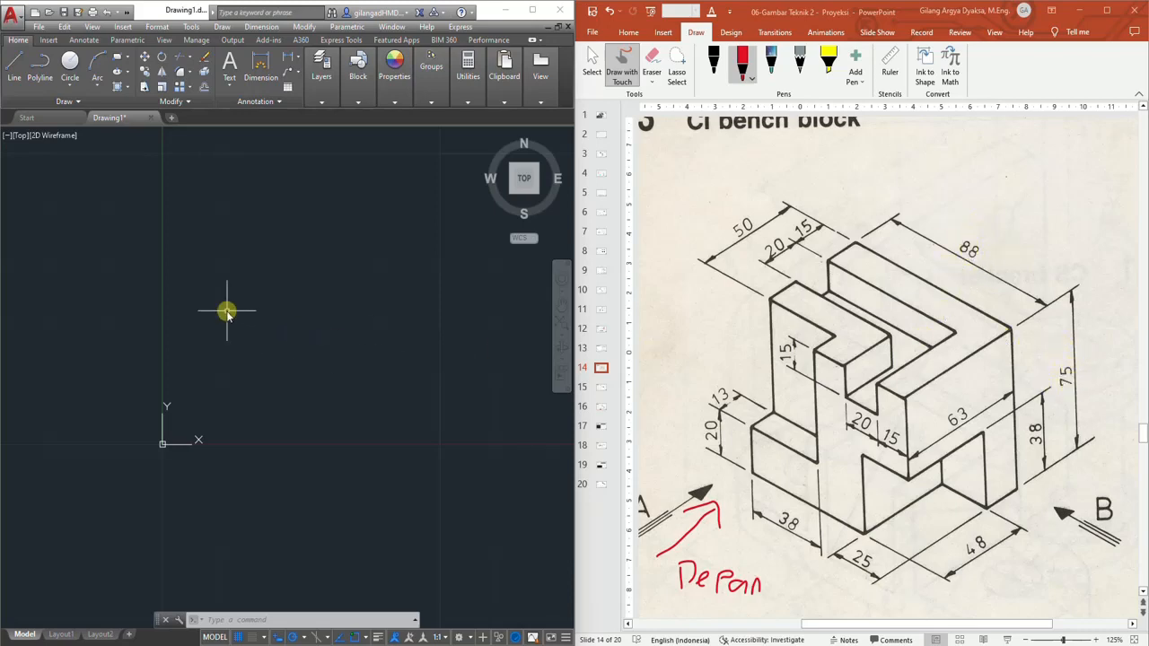
# Draw an 88 by 75 rectangle outline with the Line command, closing it at the start point
pyautogui.click(12, 63)
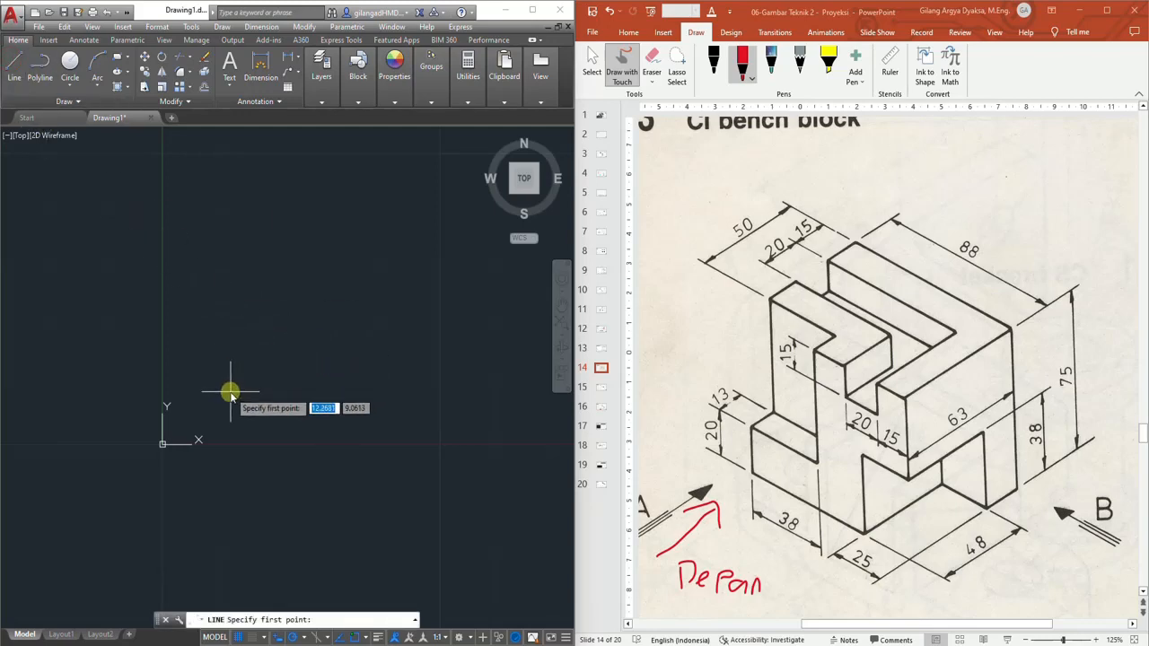
pyautogui.click(231, 391)
pyautogui.write('88')
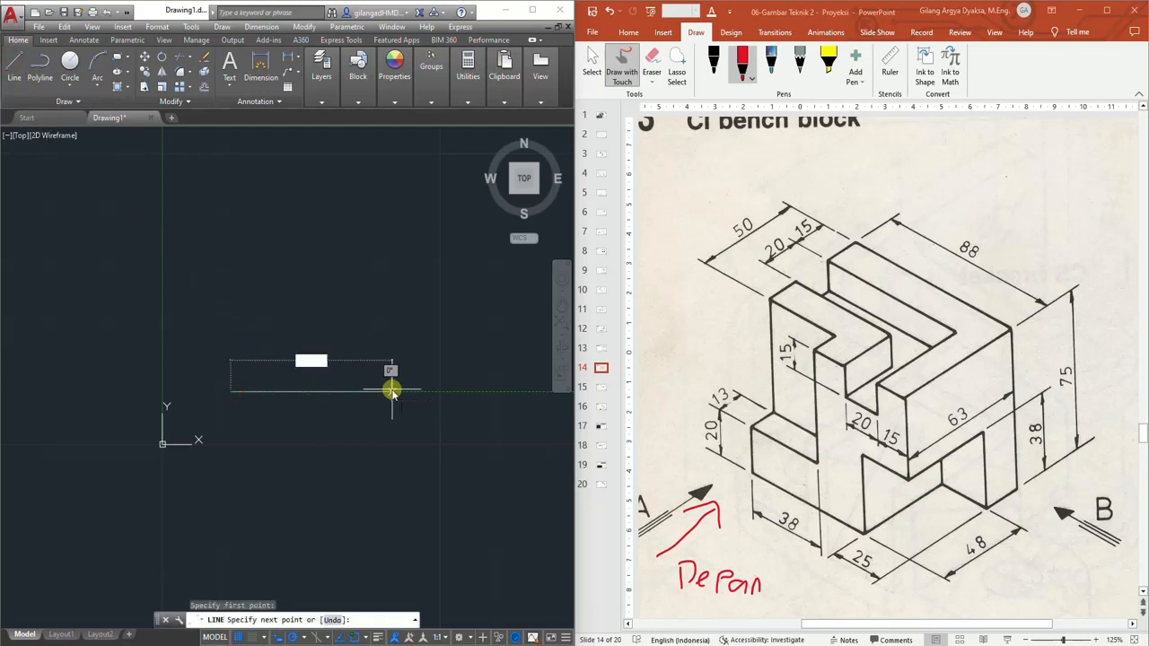
pyautogui.press('Return')
pyautogui.click(524, 179)
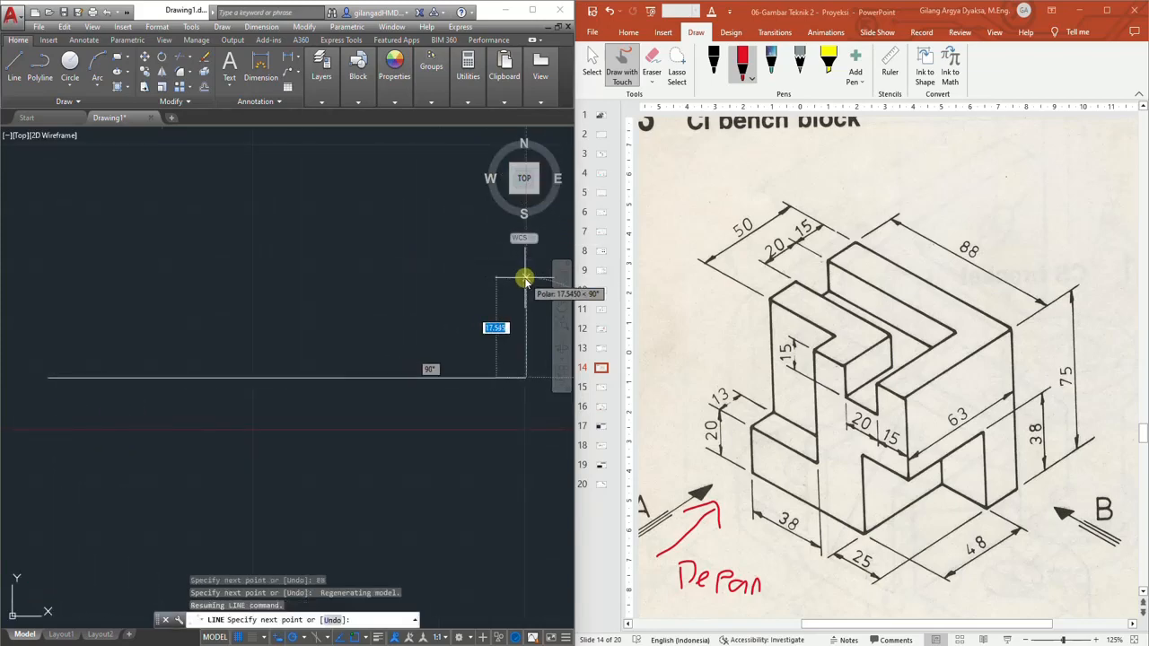
pyautogui.write('75')
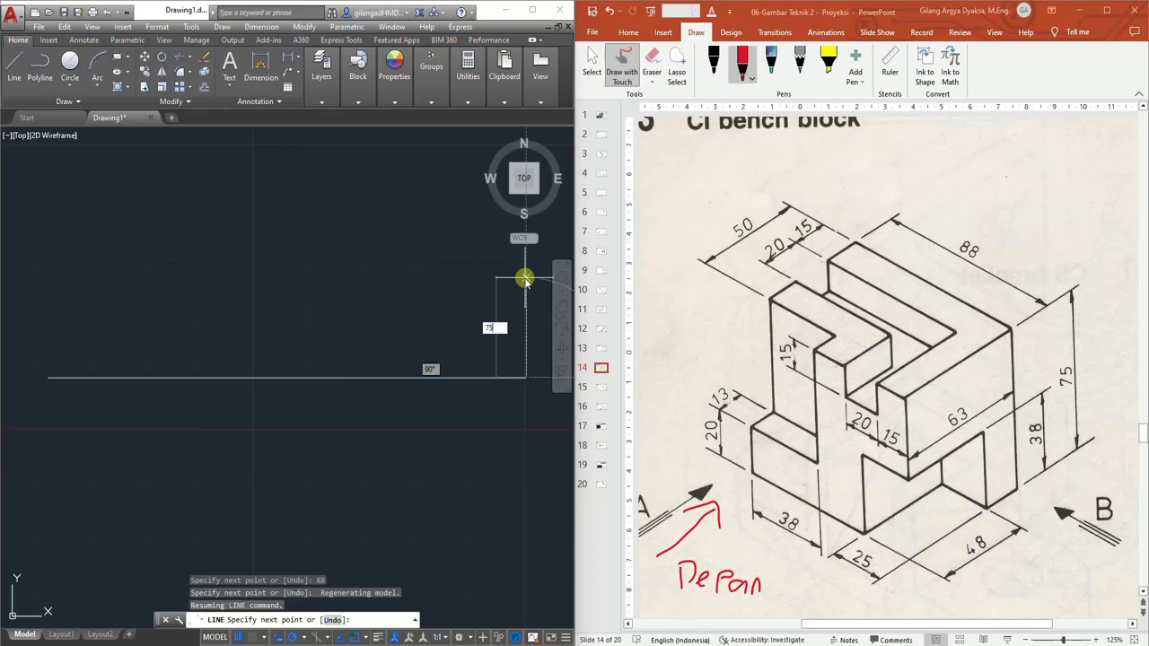
pyautogui.press('Return')
pyautogui.click(524, 179)
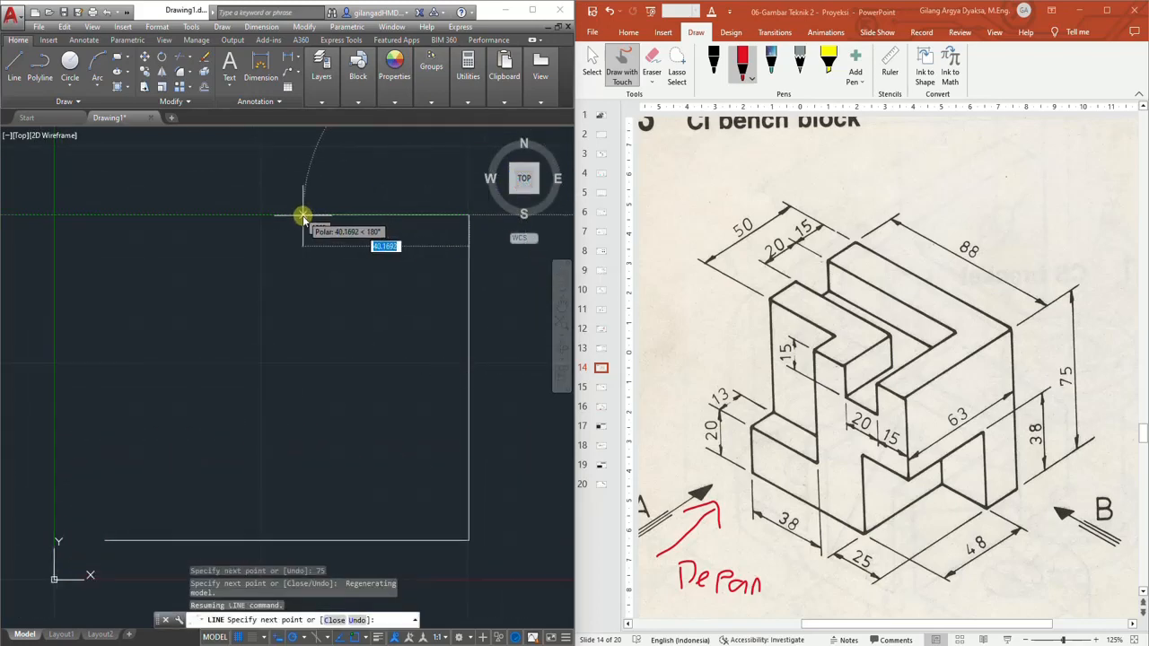
pyautogui.write('88')
pyautogui.press('Return')
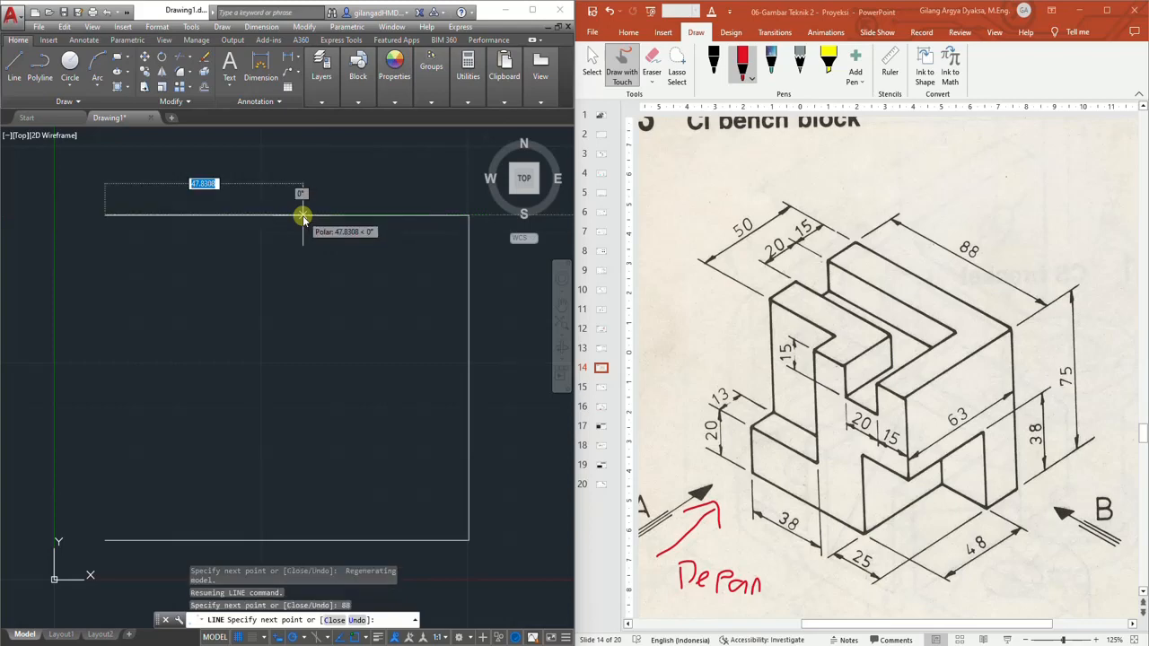
pyautogui.click(104, 541)
pyautogui.press('Escape')
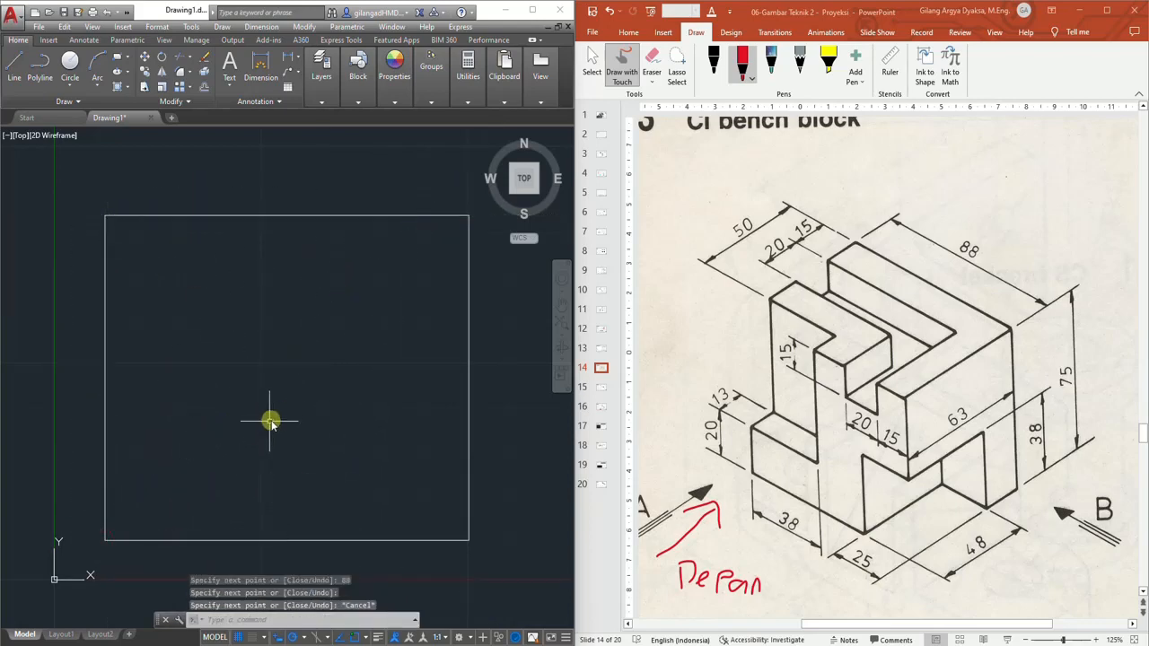
# Move the rectangle outline up and to the right from its upper-right corner
pyautogui.moveTo(269, 418)
pyautogui.mouseDown(button='middle')
pyautogui.moveTo(291, 388)
pyautogui.moveTo(225, 400)
pyautogui.mouseUp(button='middle')
pyautogui.scroll(-2, 256, 397)
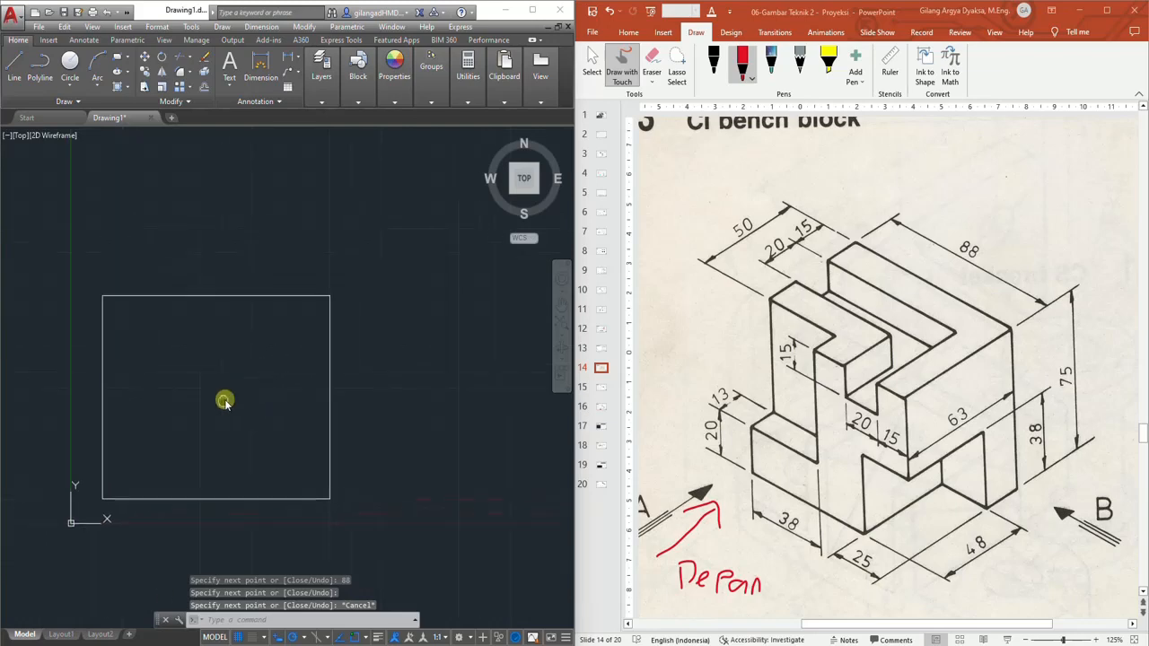
pyautogui.click(75, 279)
pyautogui.click(368, 516)
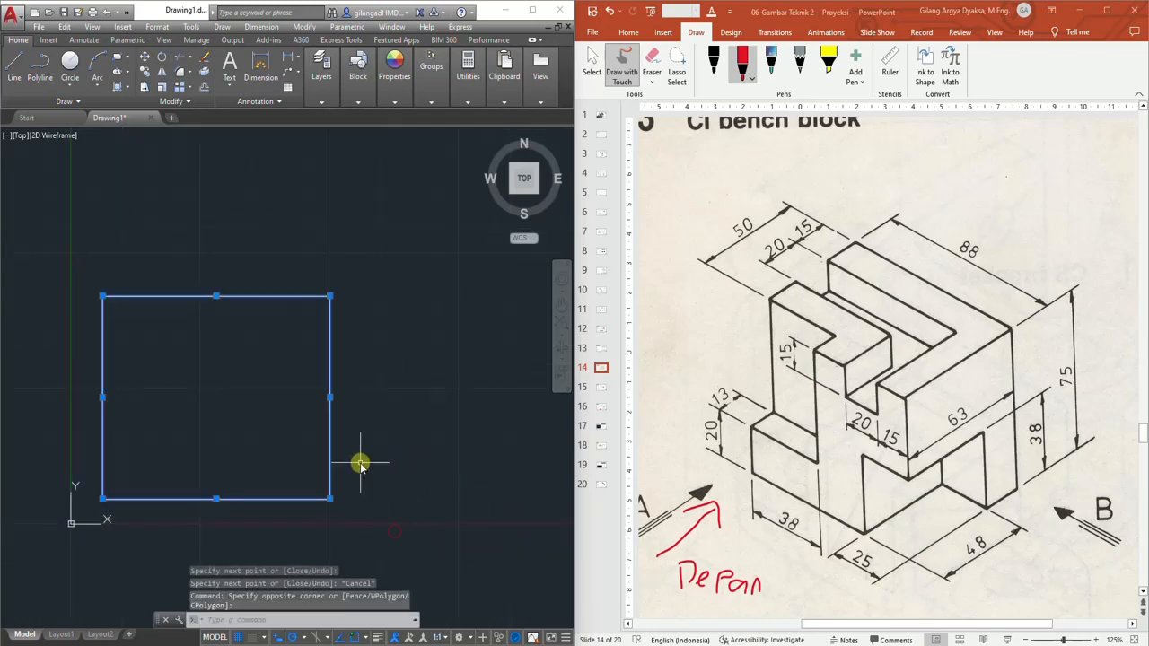
pyautogui.write('m')
pyautogui.press('Return')
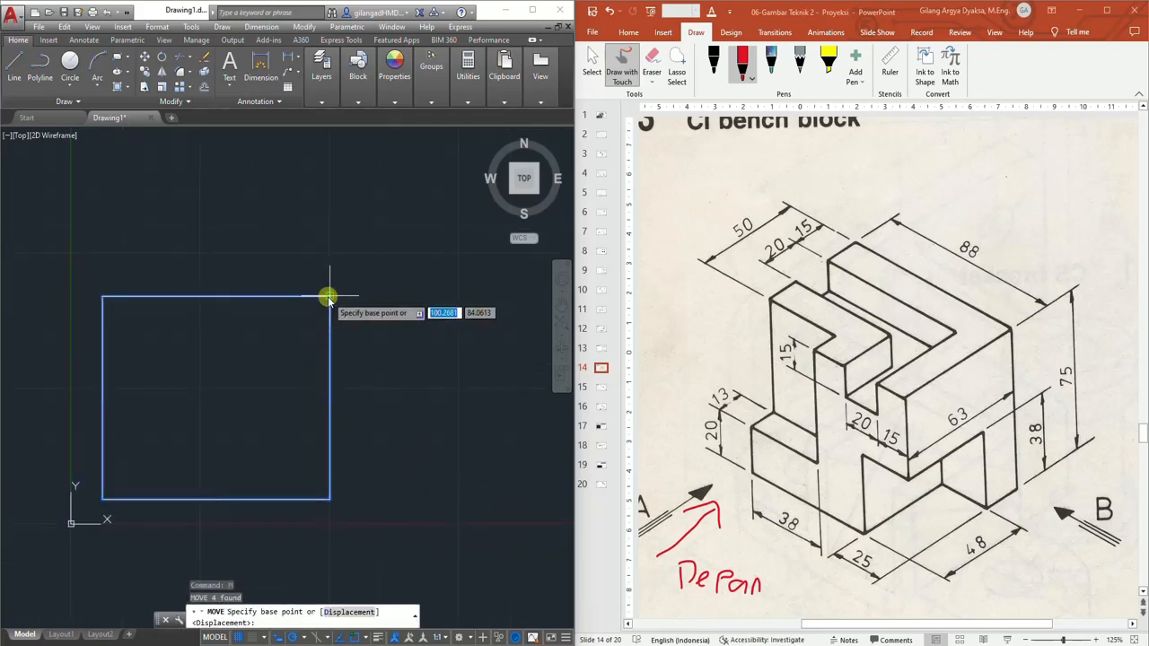
pyautogui.click(329, 296)
pyautogui.scroll(-2, 395, 233)
pyautogui.moveTo(397, 231); pyautogui.dragTo(315, 317, button='middle')
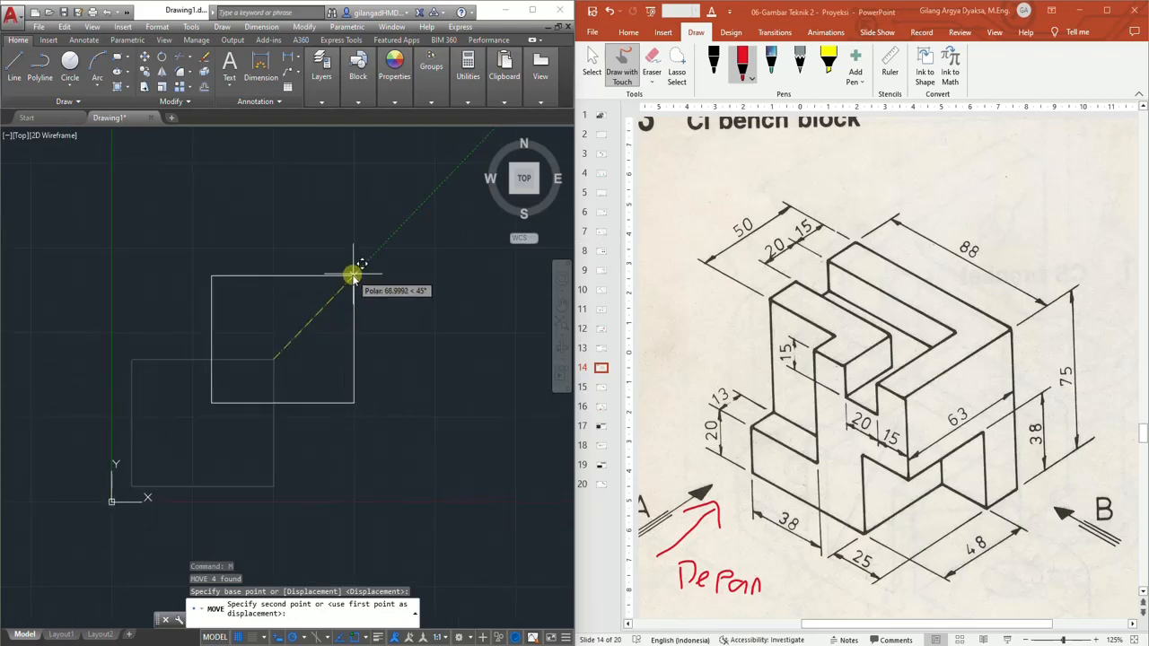
pyautogui.click(384, 231)
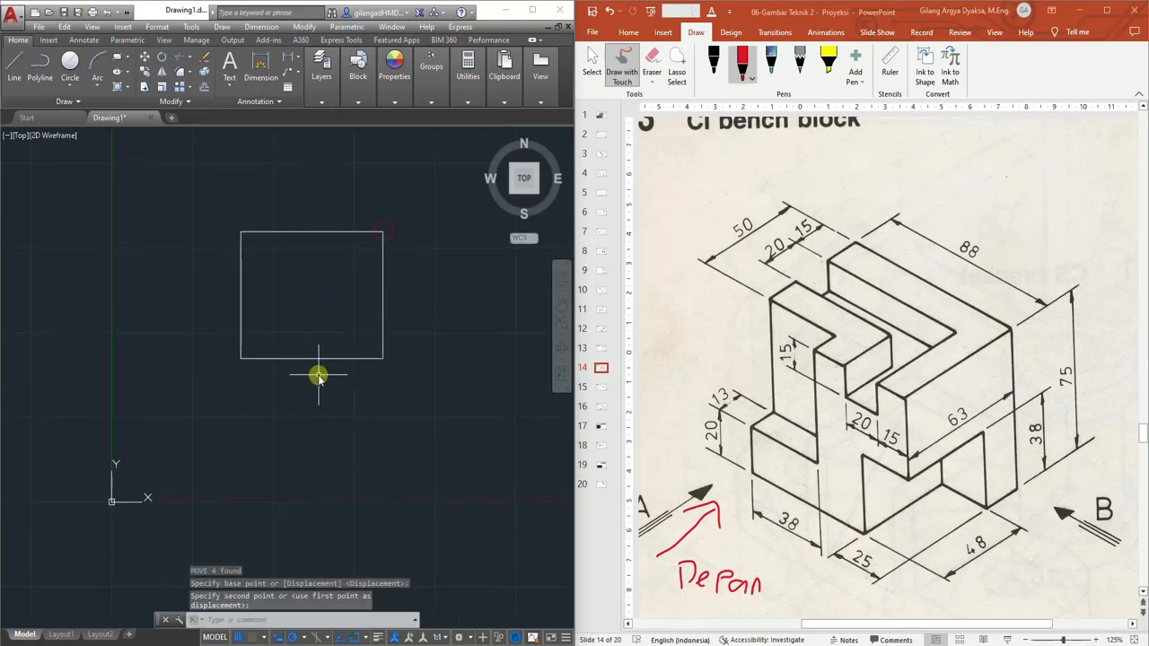
# Outline the front face of the upper-left column on the slide in red ink
pyautogui.scroll(4, 319, 375)
pyautogui.scroll(-2, 319, 375)
pyautogui.moveTo(315, 380); pyautogui.dragTo(277, 431, button='middle')
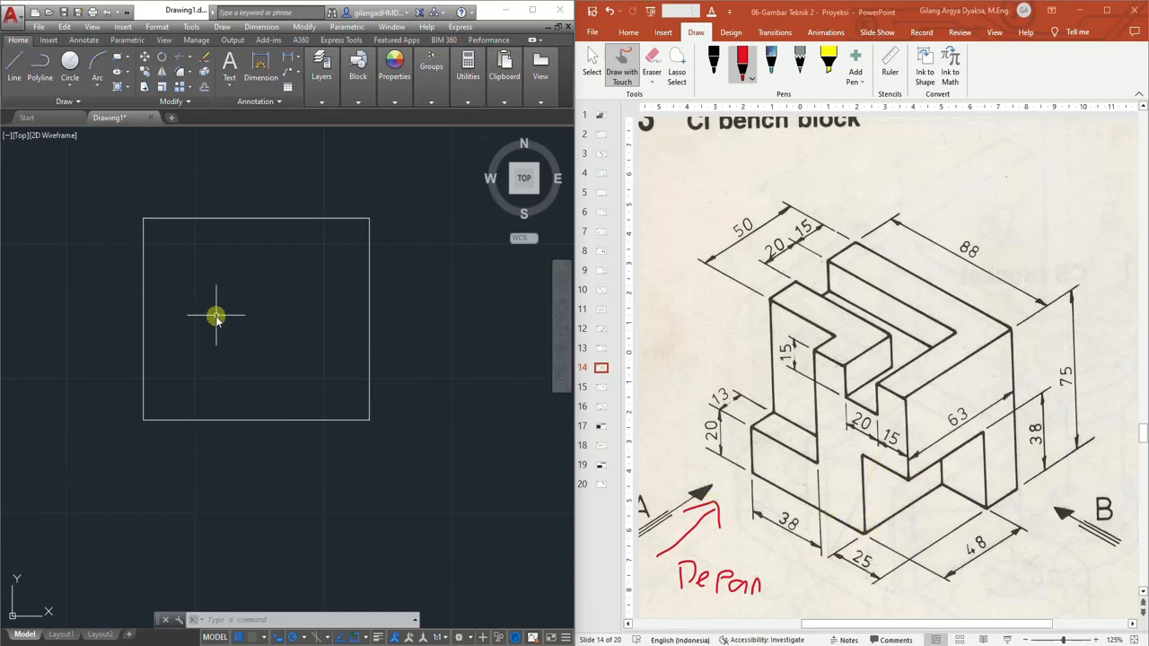
pyautogui.scroll(2, 226, 328)
pyautogui.moveTo(181, 321); pyautogui.dragTo(262, 392, button='middle')
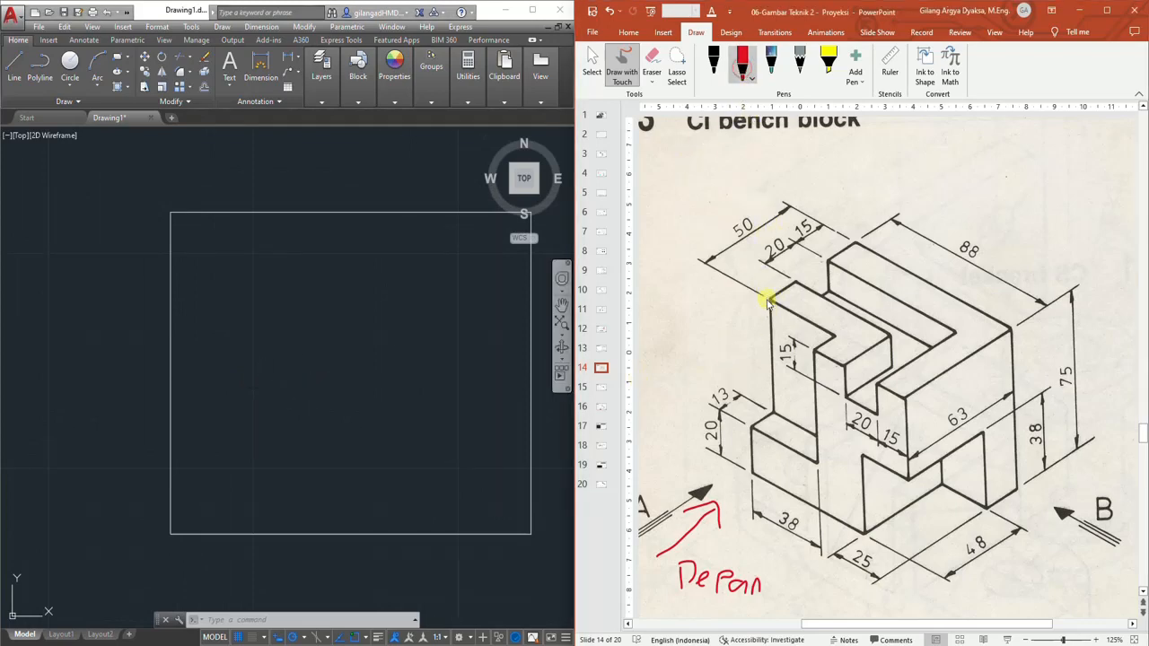
pyautogui.moveTo(770, 303)
pyautogui.mouseDown()
pyautogui.moveTo(756, 429)
pyautogui.moveTo(809, 459)
pyautogui.moveTo(833, 332)
pyautogui.moveTo(772, 303)
pyautogui.mouseUp()
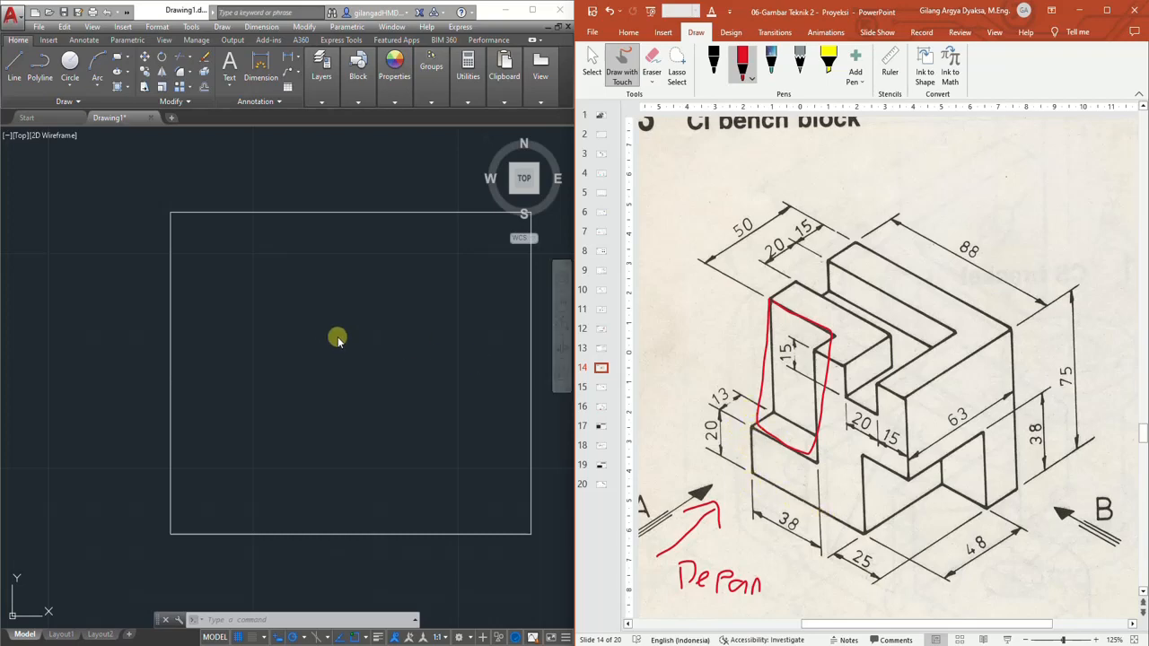
# Offset the rectangle's left edge 38 to the right
pyautogui.click(205, 88)
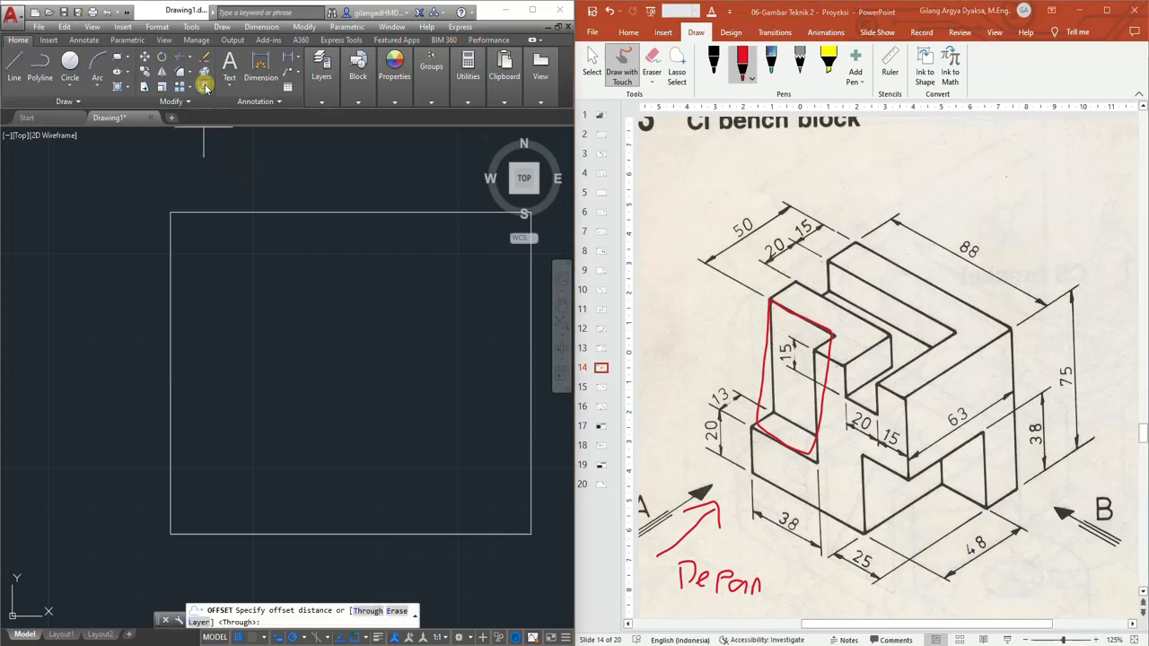
pyautogui.write('3')
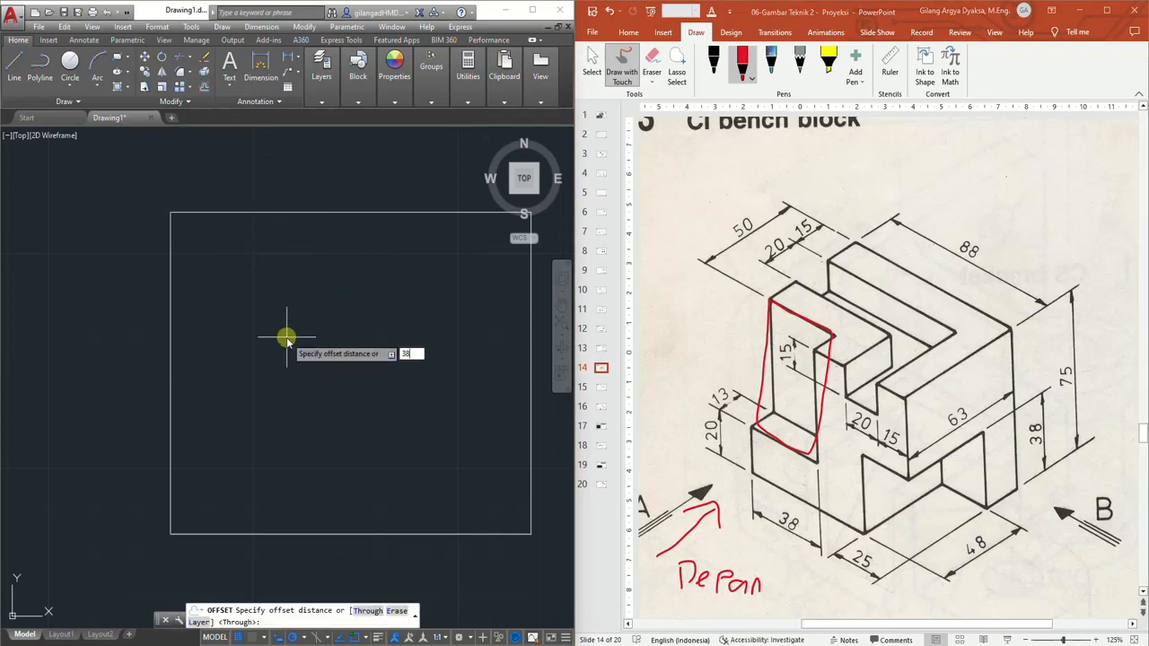
pyautogui.write('8')
pyautogui.press('Return')
pyautogui.click(171, 298)
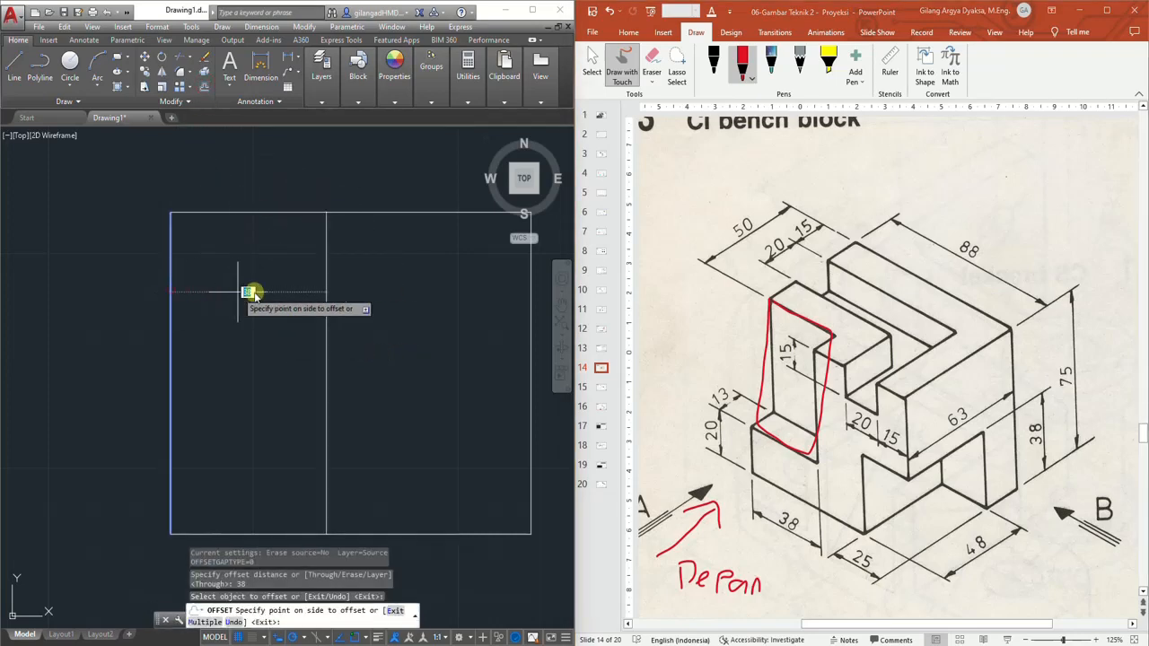
pyautogui.click(325, 290)
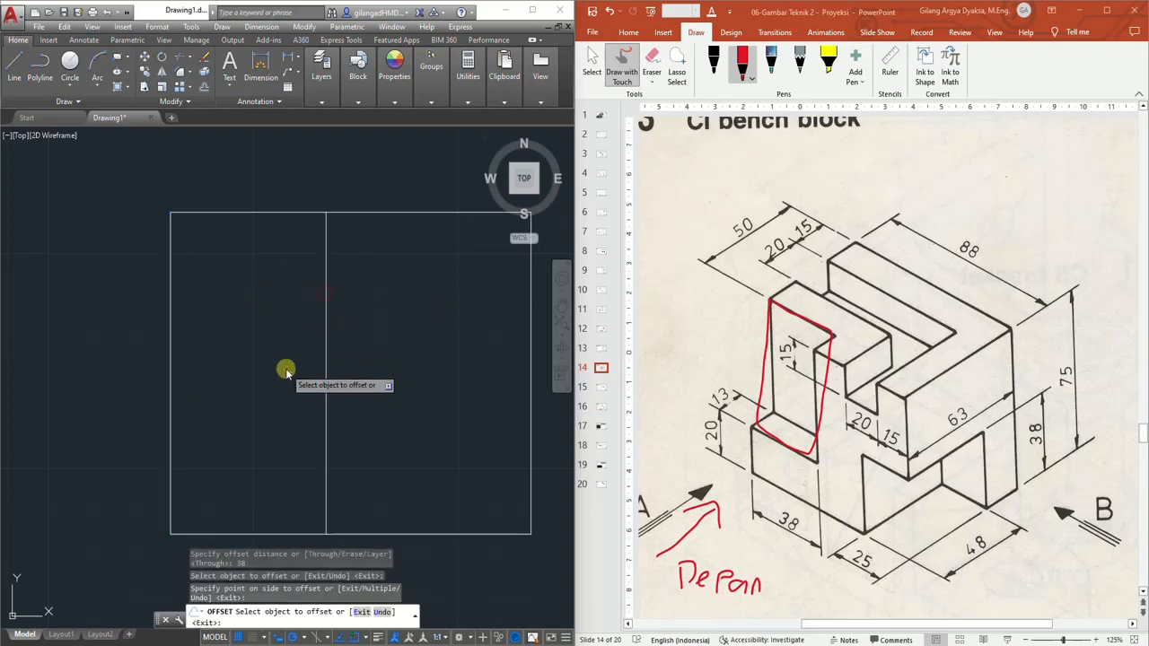
# Offset the rectangle's bottom edge 20 upward
pyautogui.click(206, 85)
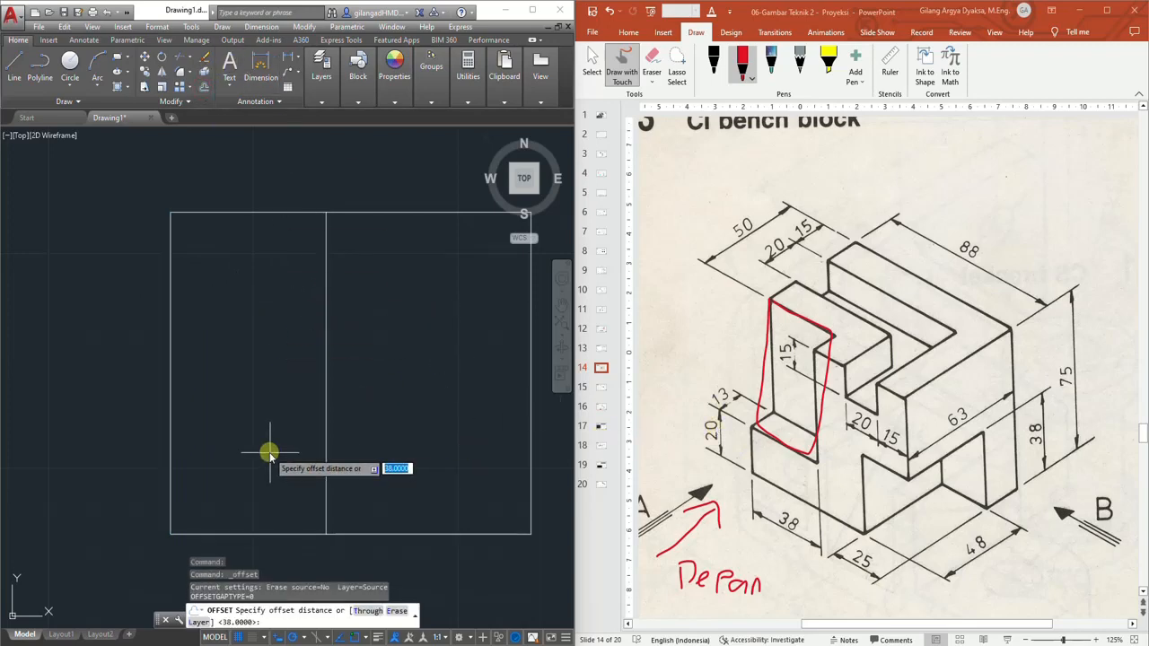
pyautogui.press('BackSpace')
pyautogui.press('Return')
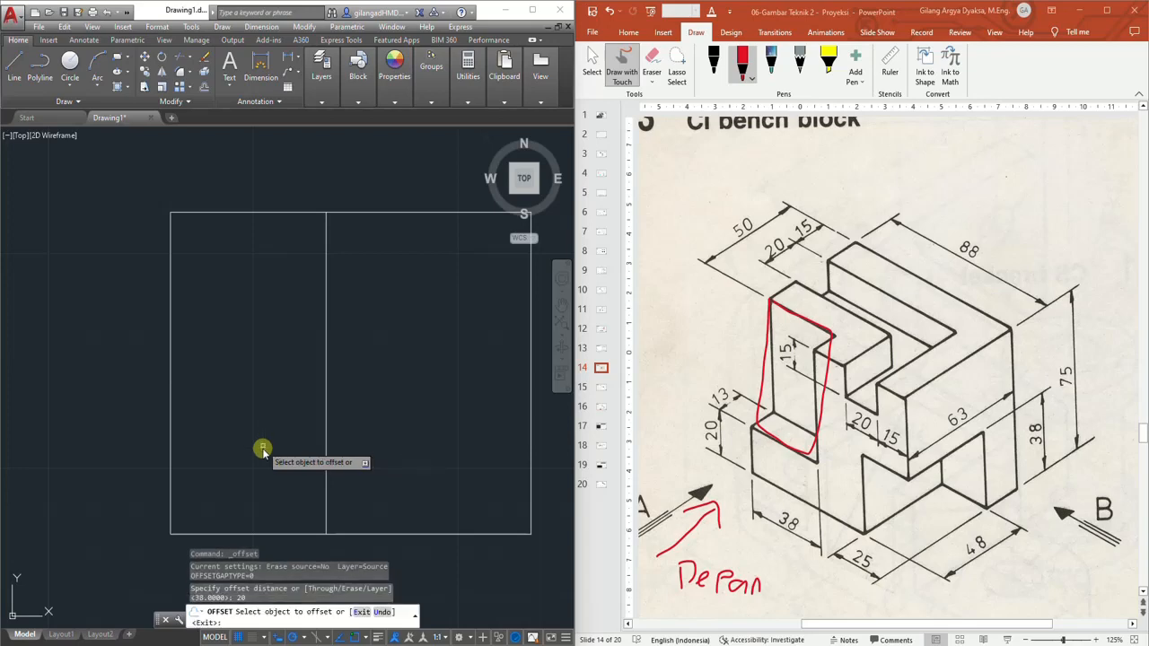
pyautogui.click(277, 533)
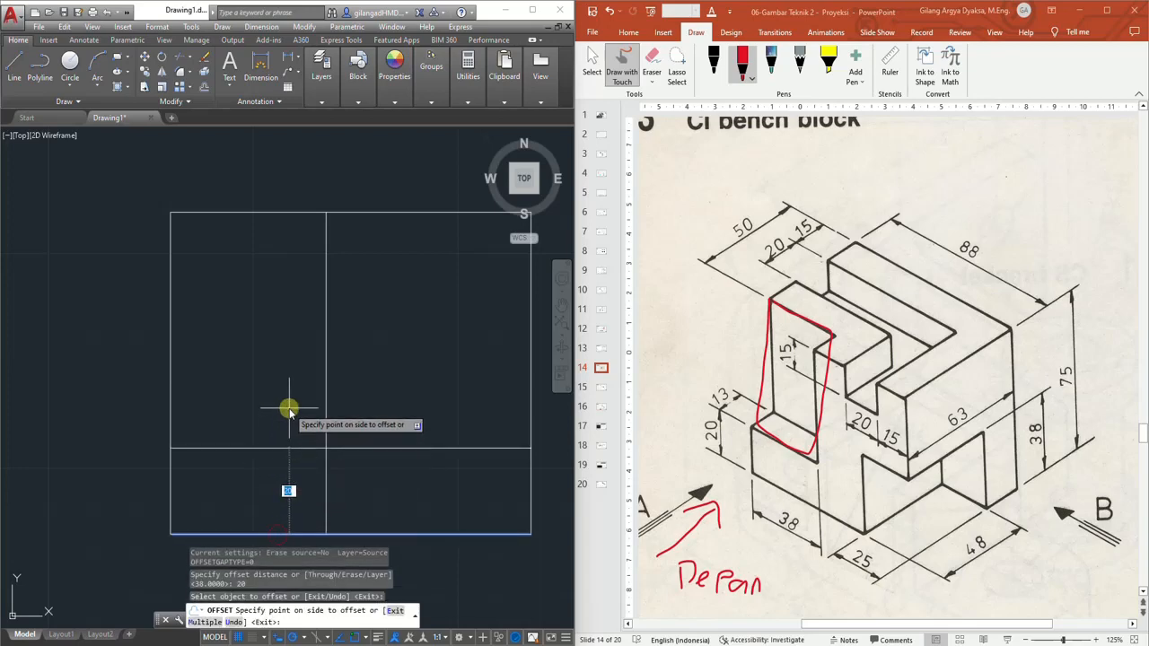
pyautogui.click(289, 404)
pyautogui.press('Escape')
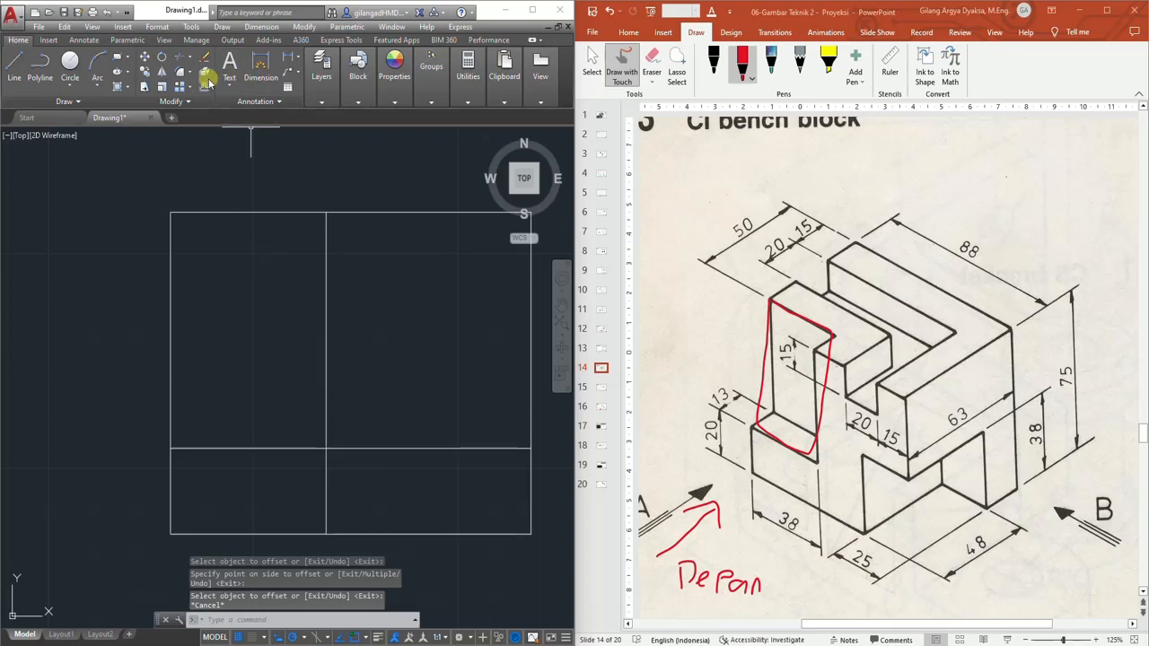
# Trim the new horizontal line right of the 38 offset line and the offset line below it
pyautogui.click(179, 58)
pyautogui.click(376, 387)
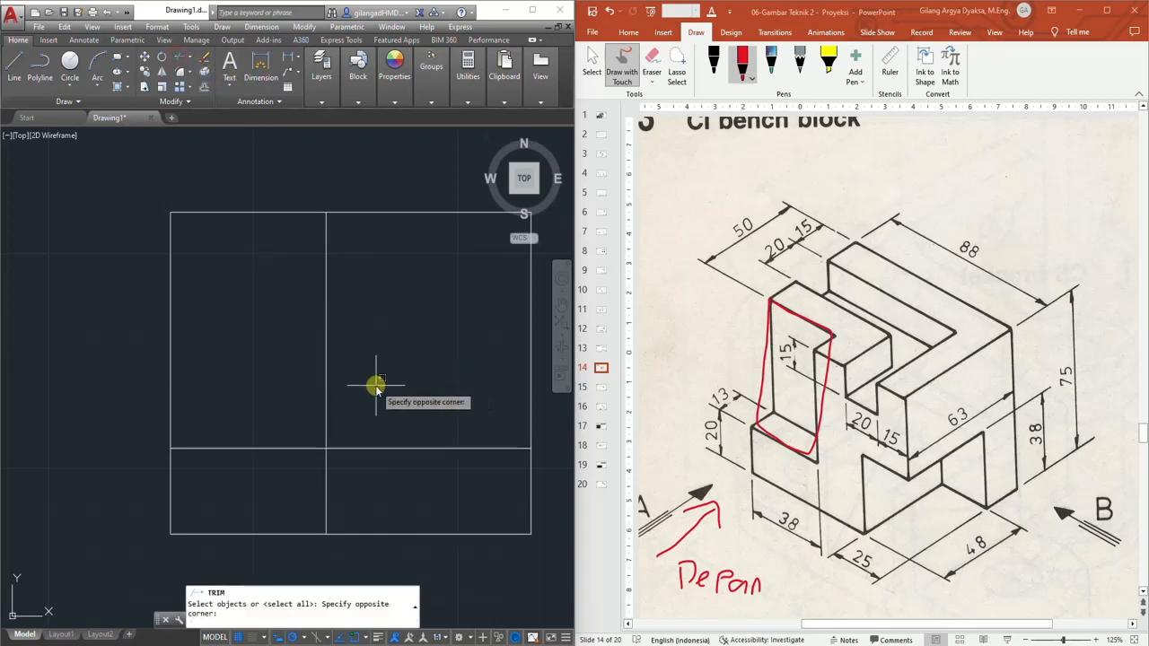
pyautogui.click(307, 461)
pyautogui.press('Return')
pyautogui.click(350, 448)
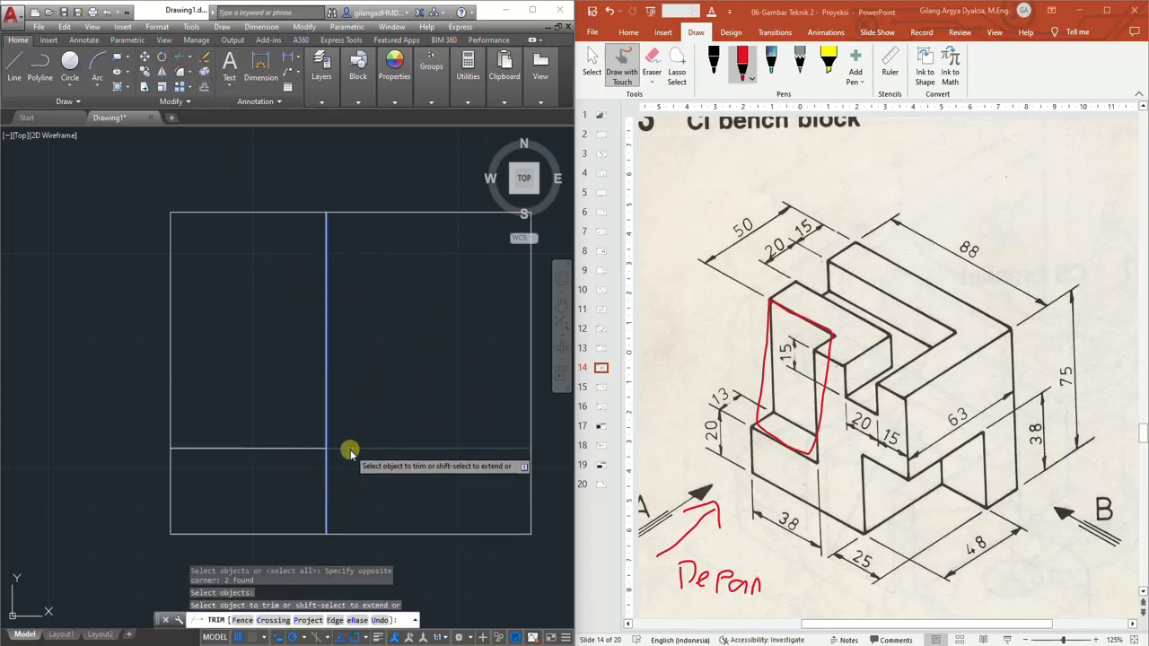
pyautogui.click(328, 477)
pyautogui.press('Escape')
# Outline the lower-front face near the 25 dimension on the slide in red ink
pyautogui.scroll(-2, 408, 388)
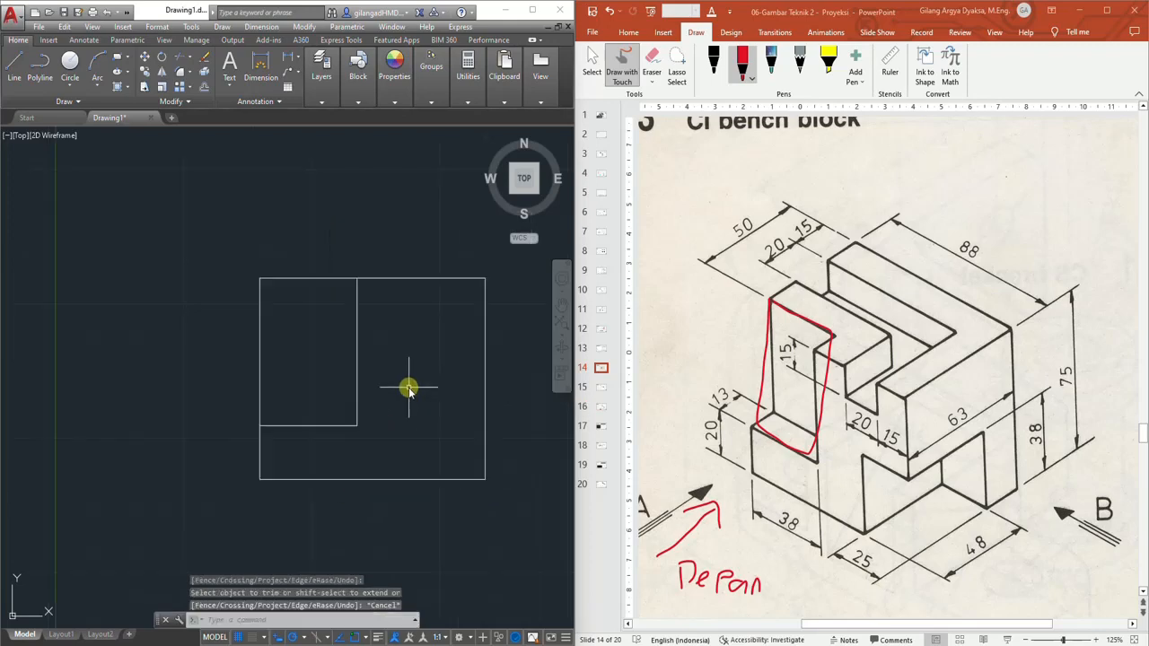
pyautogui.scroll(2, 275, 412)
pyautogui.moveTo(280, 424); pyautogui.dragTo(304, 433, button='middle')
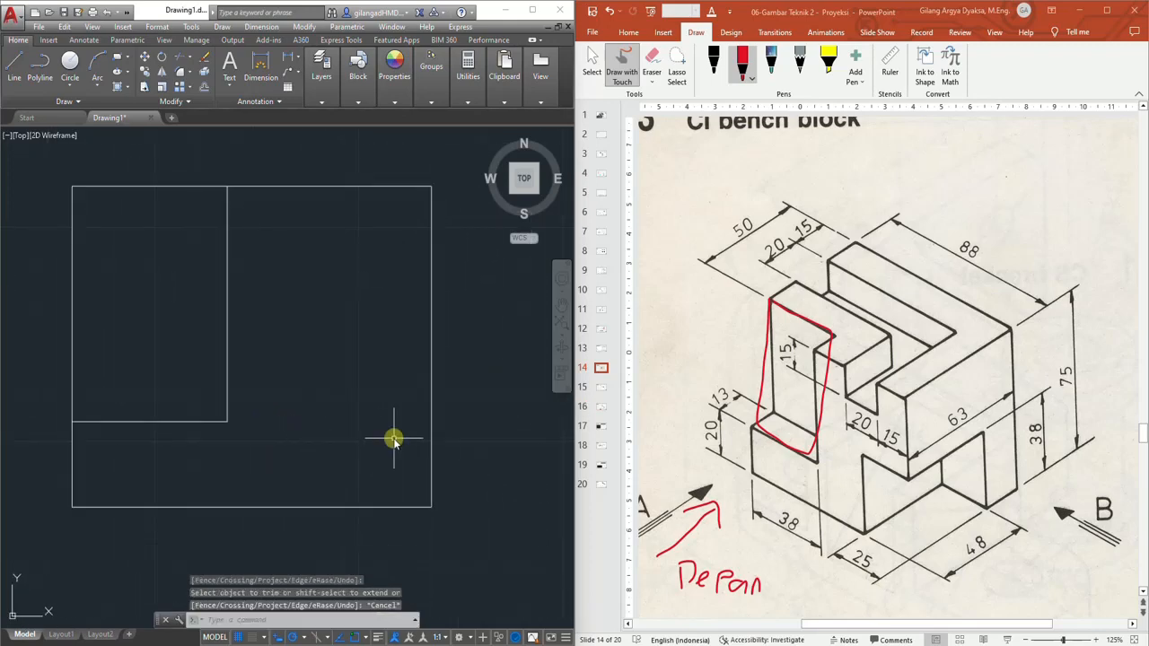
pyautogui.click(742, 60)
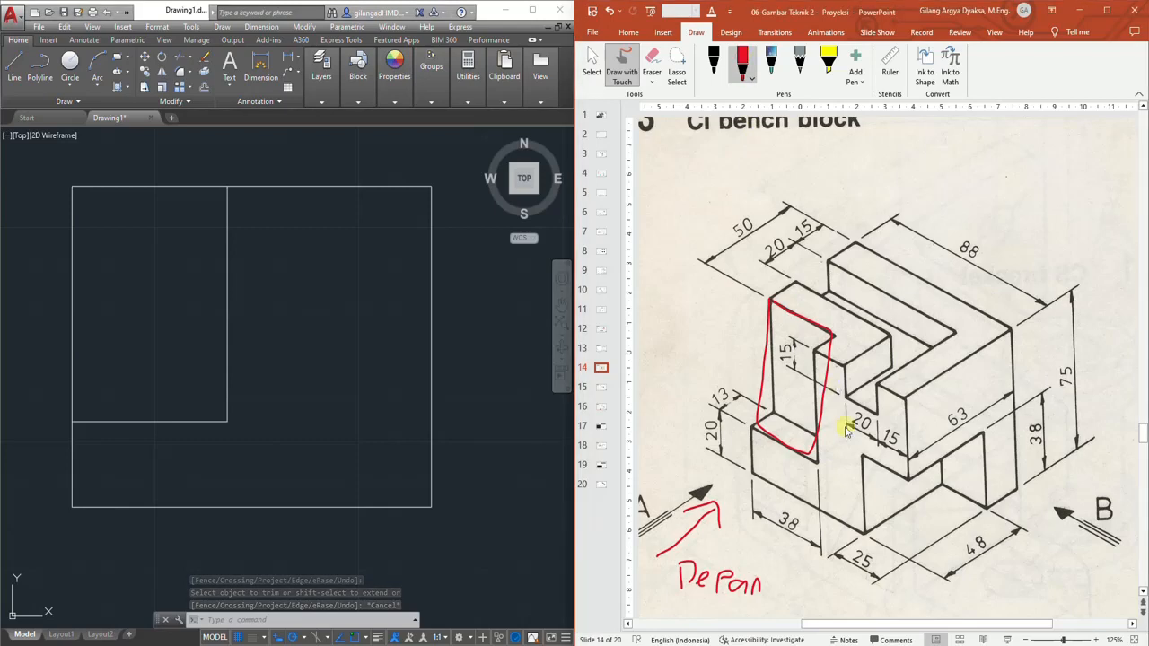
pyautogui.moveTo(862, 455)
pyautogui.mouseDown()
pyautogui.moveTo(865, 541)
pyautogui.moveTo(895, 554)
pyautogui.moveTo(903, 469)
pyautogui.moveTo(885, 473)
pyautogui.mouseUp()
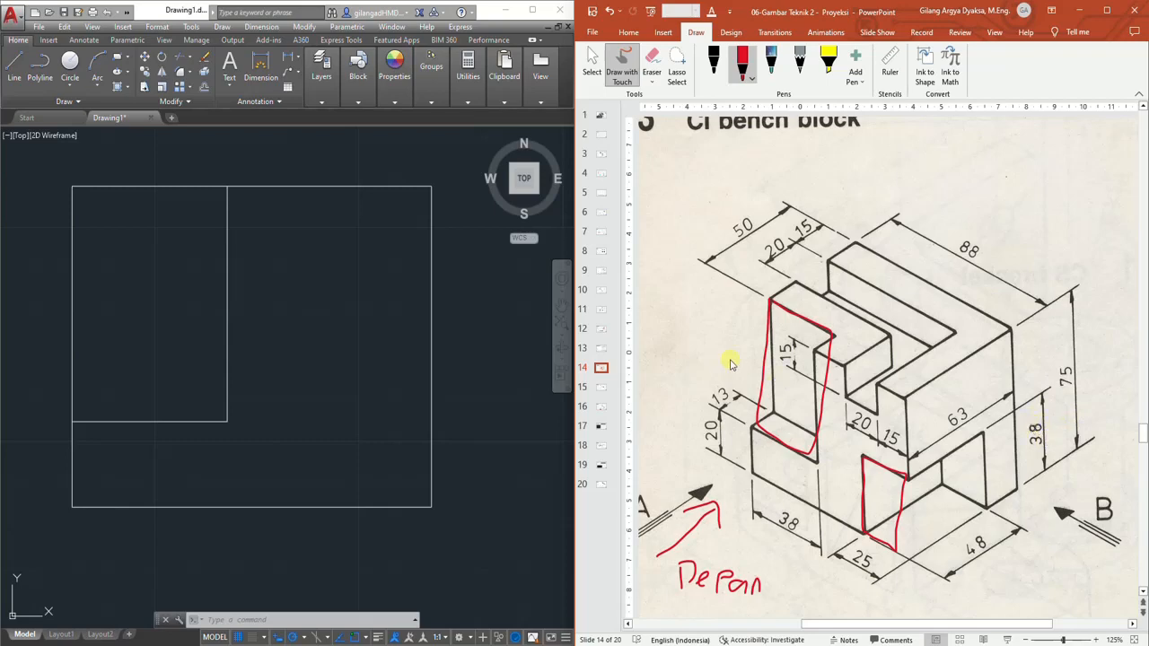
# Offset the rectangle's right edge 25 to the left
pyautogui.click(206, 91)
pyautogui.write('2')
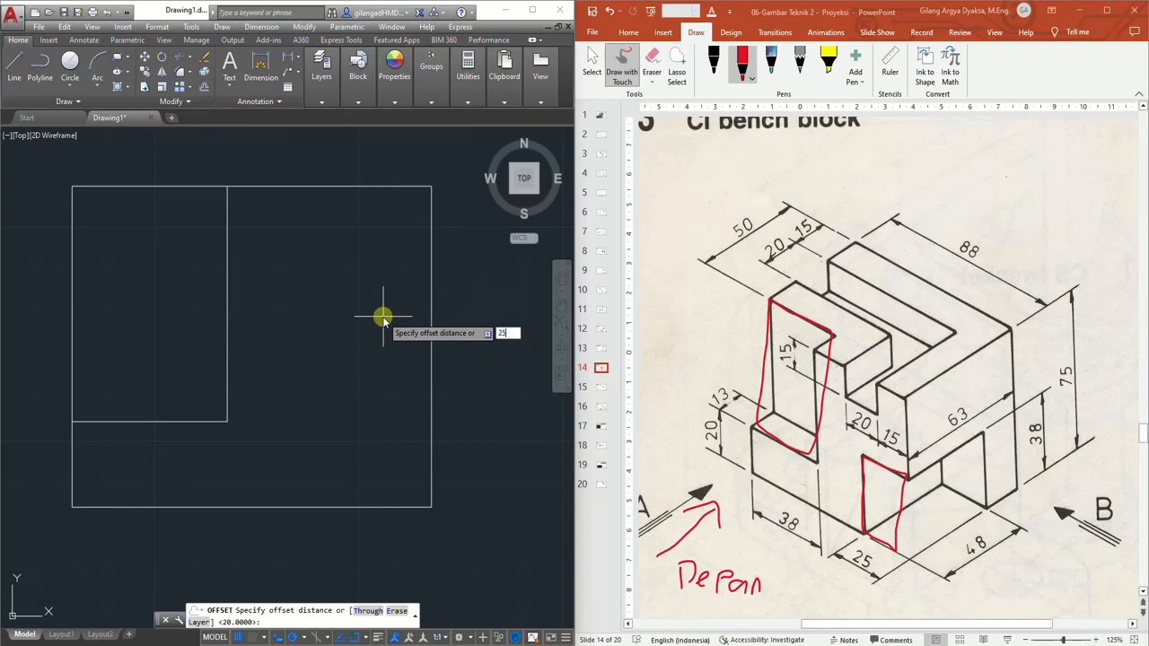
pyautogui.write('5')
pyautogui.press('Return')
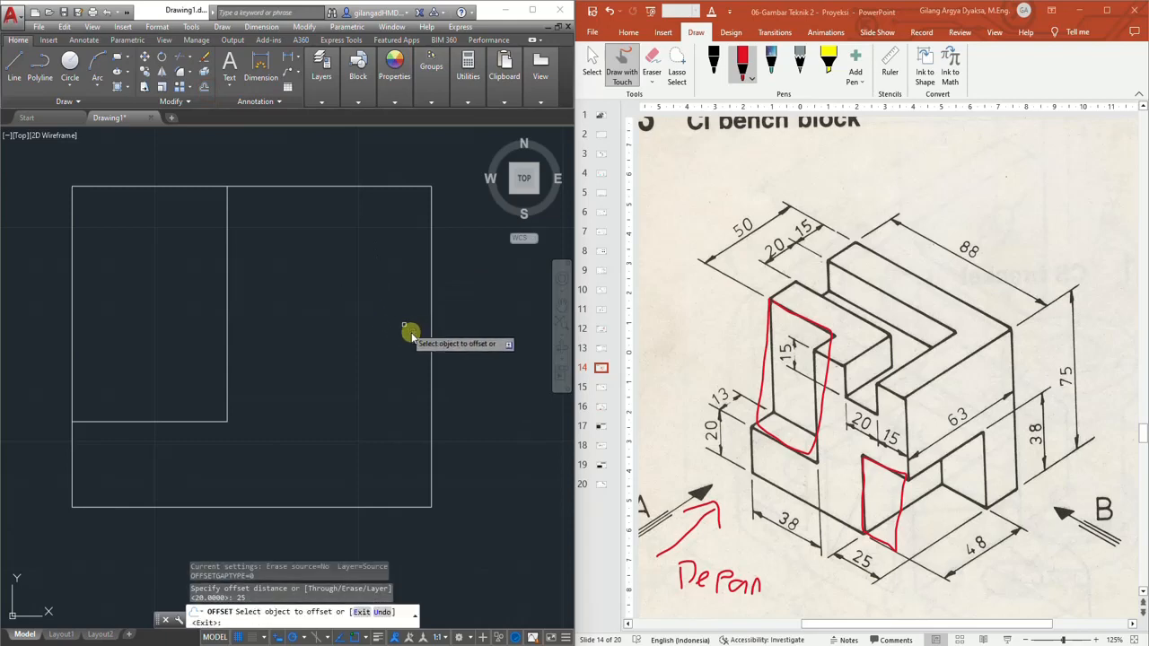
pyautogui.click(431, 380)
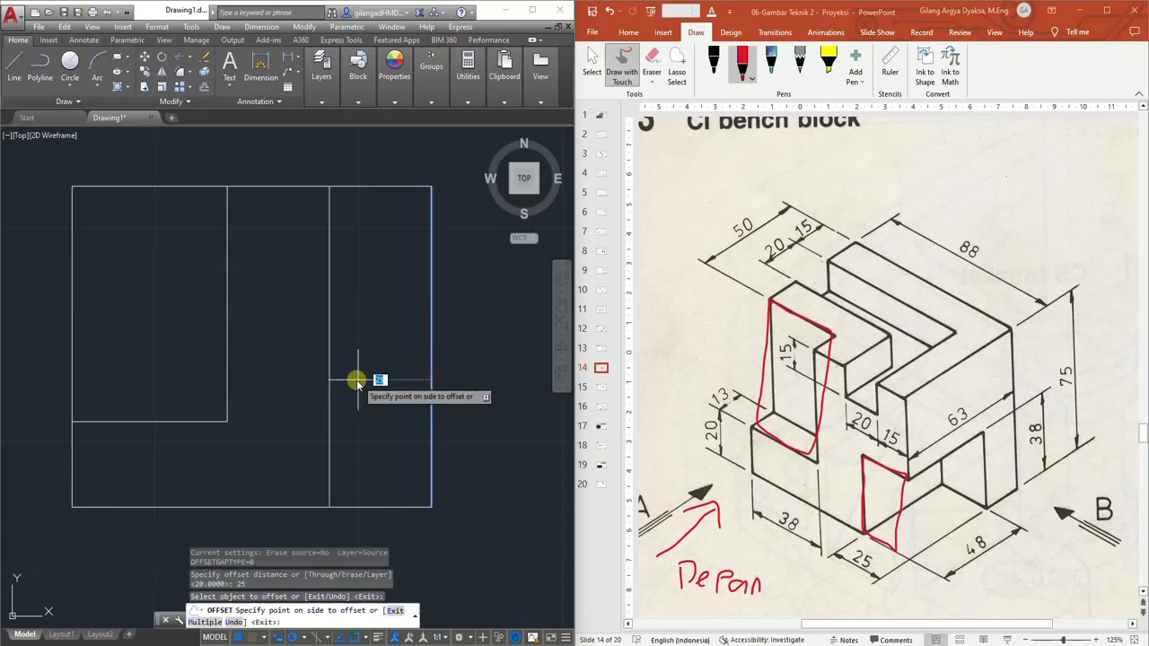
pyautogui.click(355, 380)
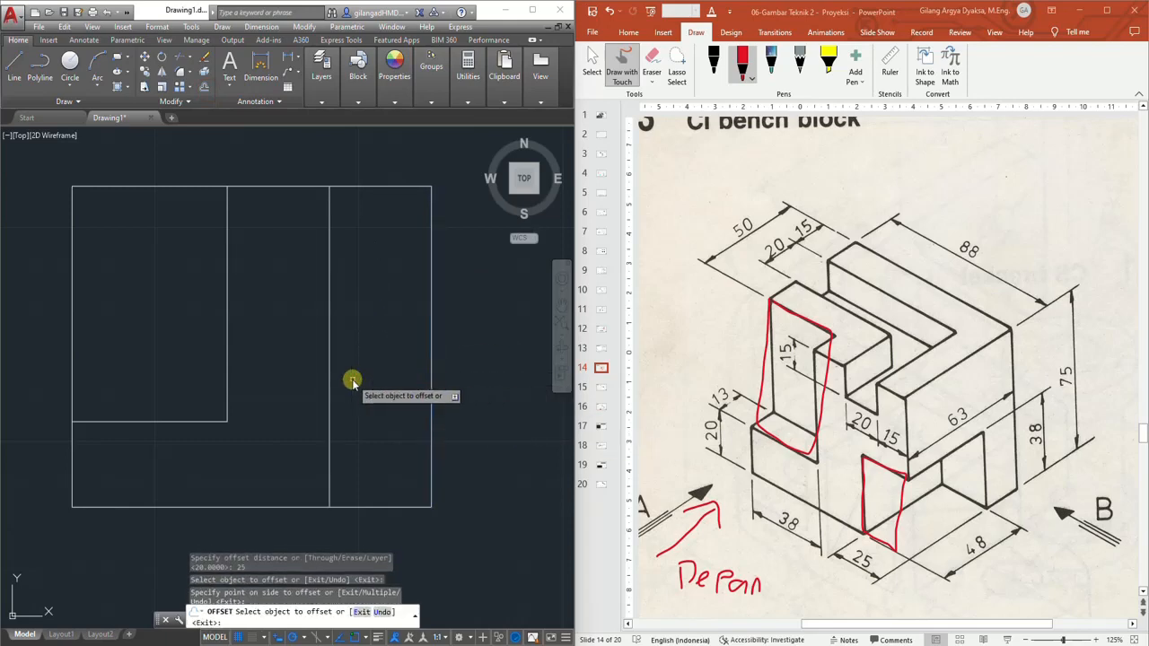
# Offset the rectangle's bottom edge 38 upward
pyautogui.click(206, 91)
pyautogui.write('38')
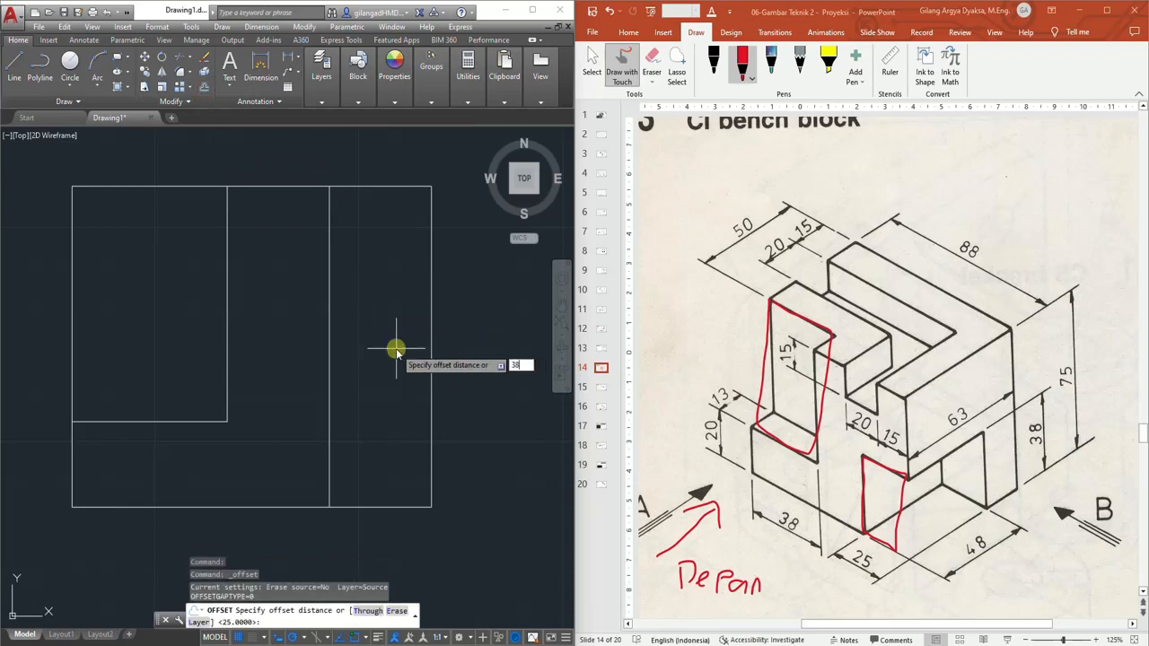
pyautogui.press('Return')
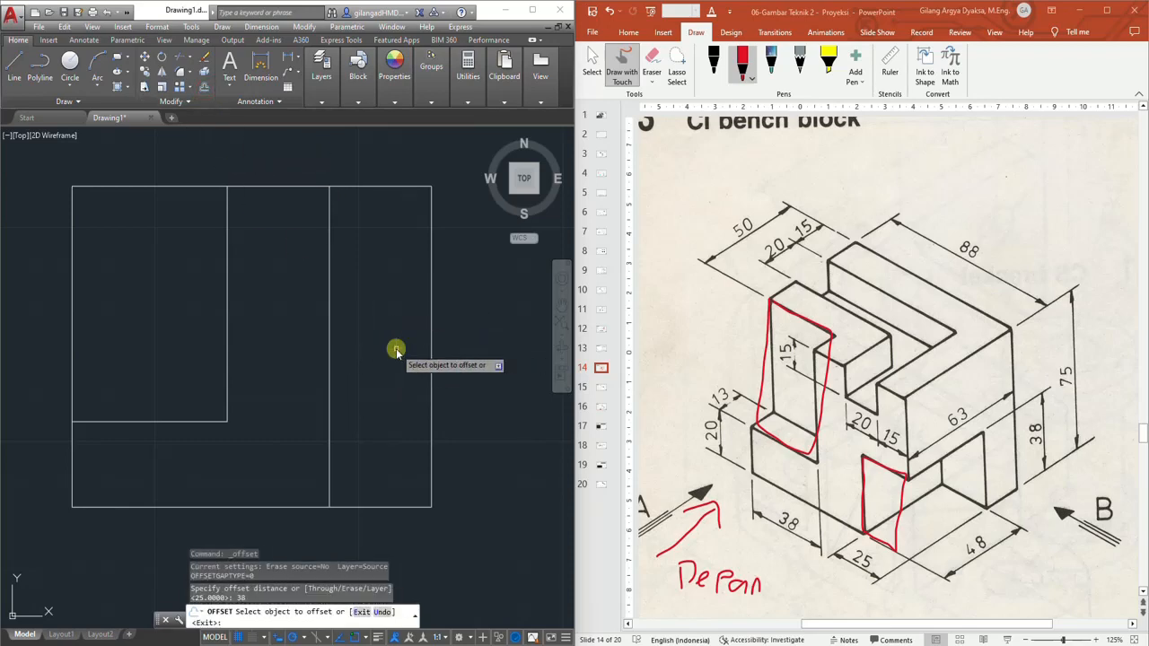
pyautogui.click(397, 507)
pyautogui.click(397, 396)
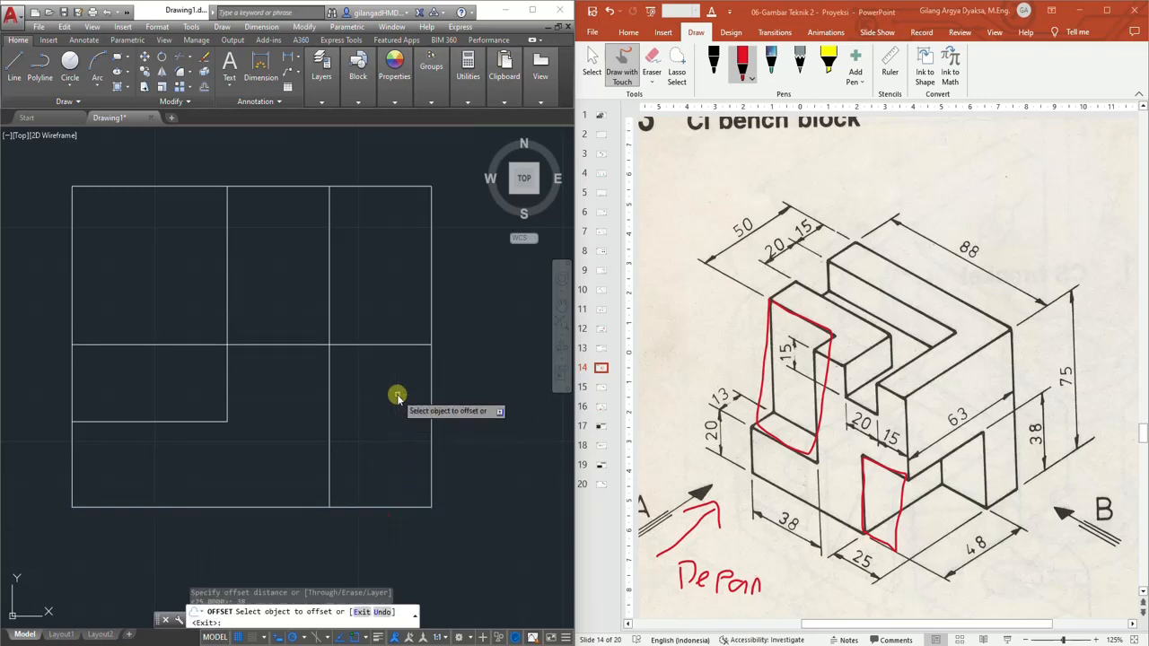
pyautogui.press('Escape')
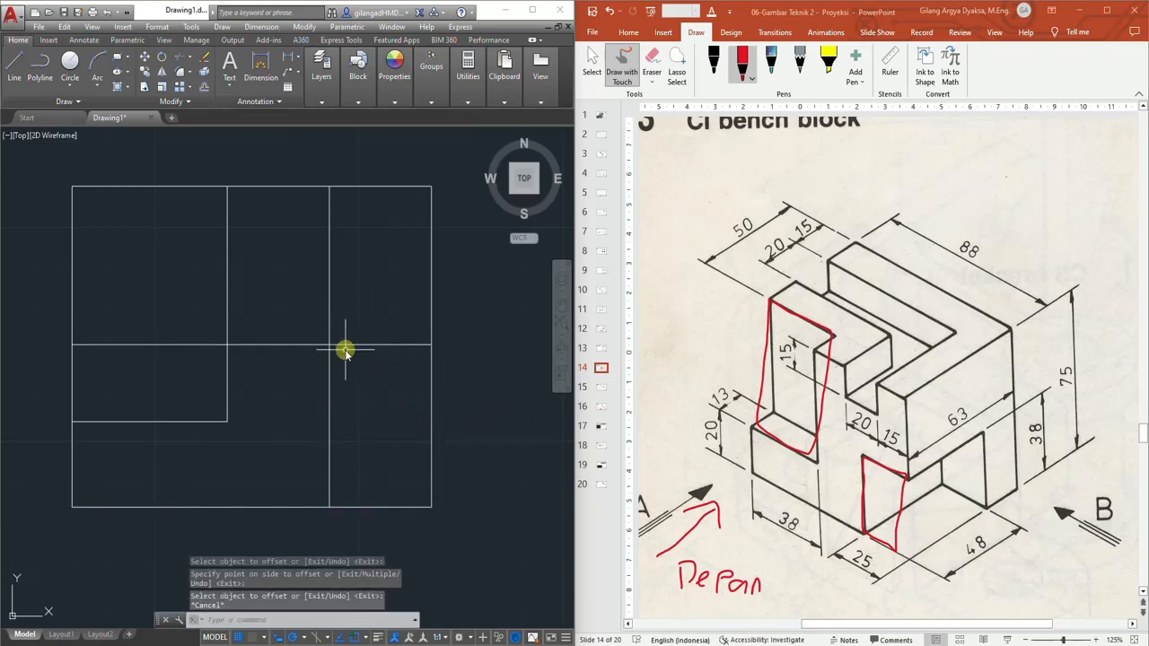
# Trim the new horizontal line left of the 25 offset line and the 25 line above it
pyautogui.click(184, 55)
pyautogui.click(343, 287)
pyautogui.click(311, 390)
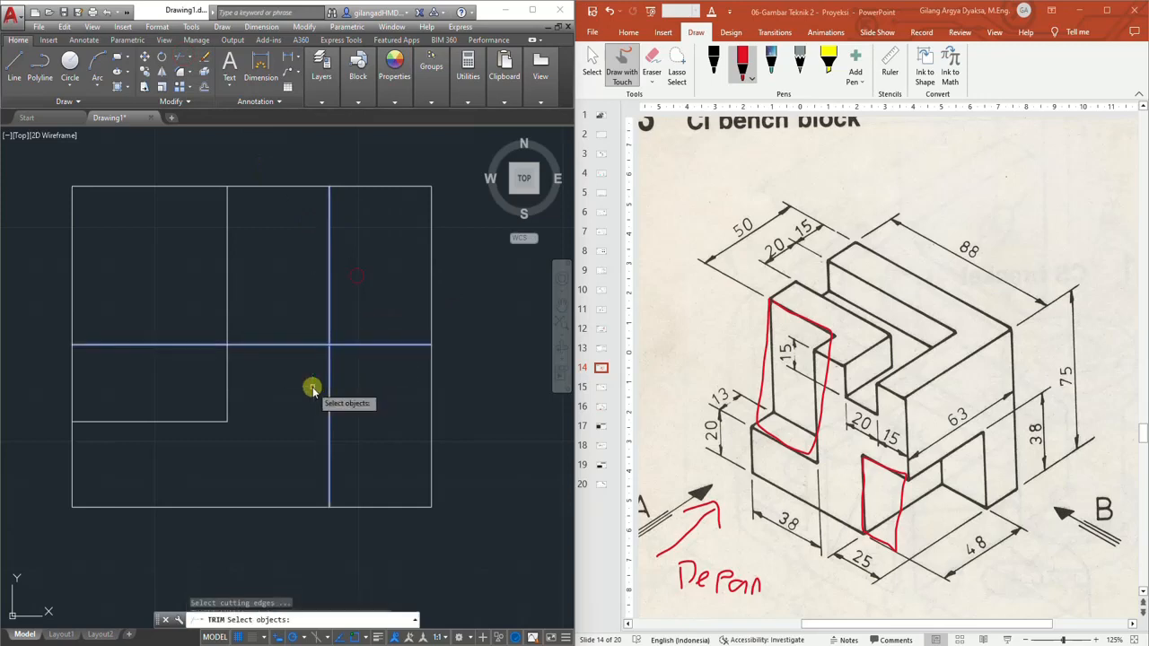
pyautogui.press('Return')
pyautogui.click(331, 295)
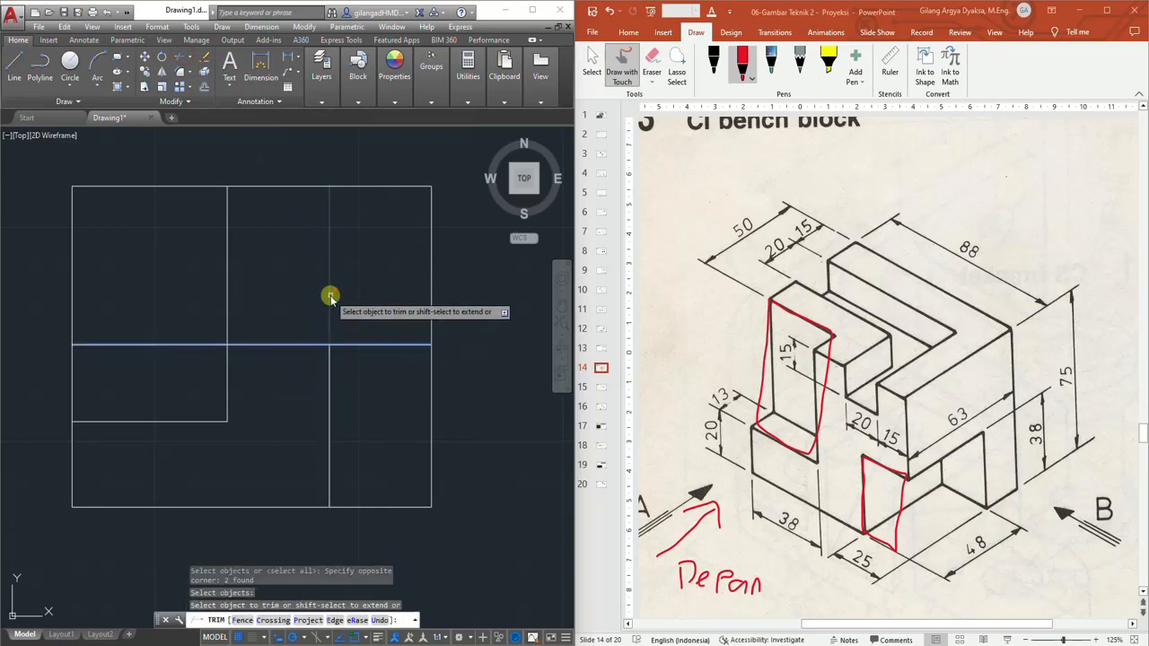
pyautogui.click(299, 345)
pyautogui.press('Escape')
# Outline the recessed face near the upper 15 dimension on the slide in red ink
pyautogui.moveTo(328, 303)
pyautogui.mouseDown(button='middle')
pyautogui.moveTo(341, 349)
pyautogui.moveTo(386, 338)
pyautogui.mouseUp(button='middle')
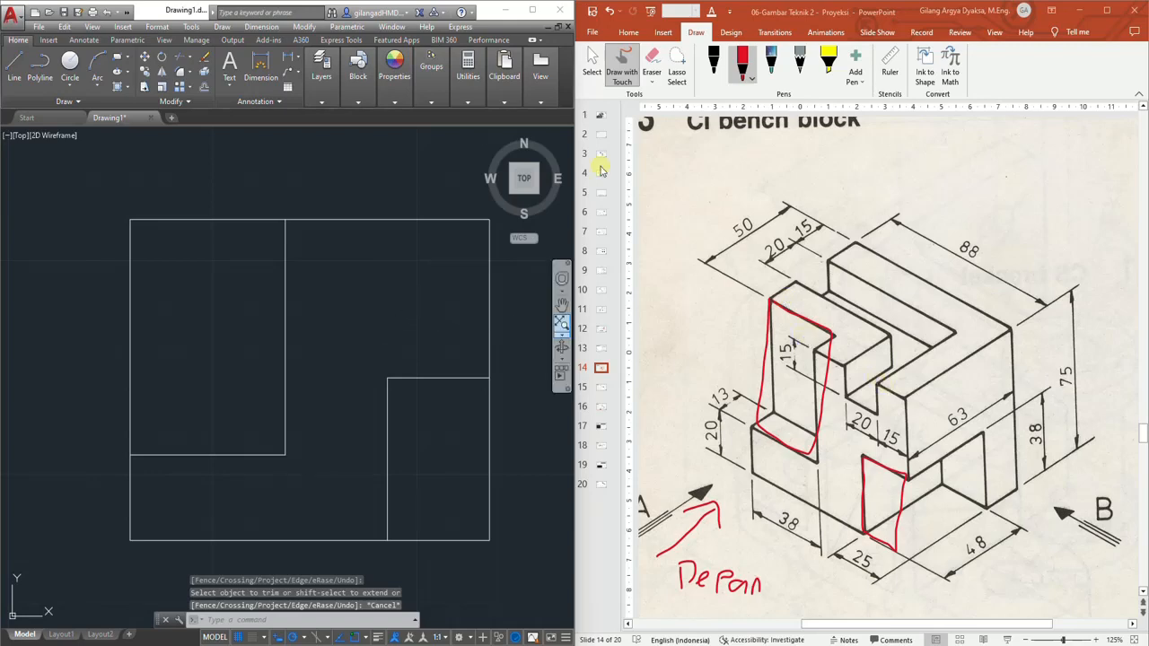
pyautogui.click(749, 72)
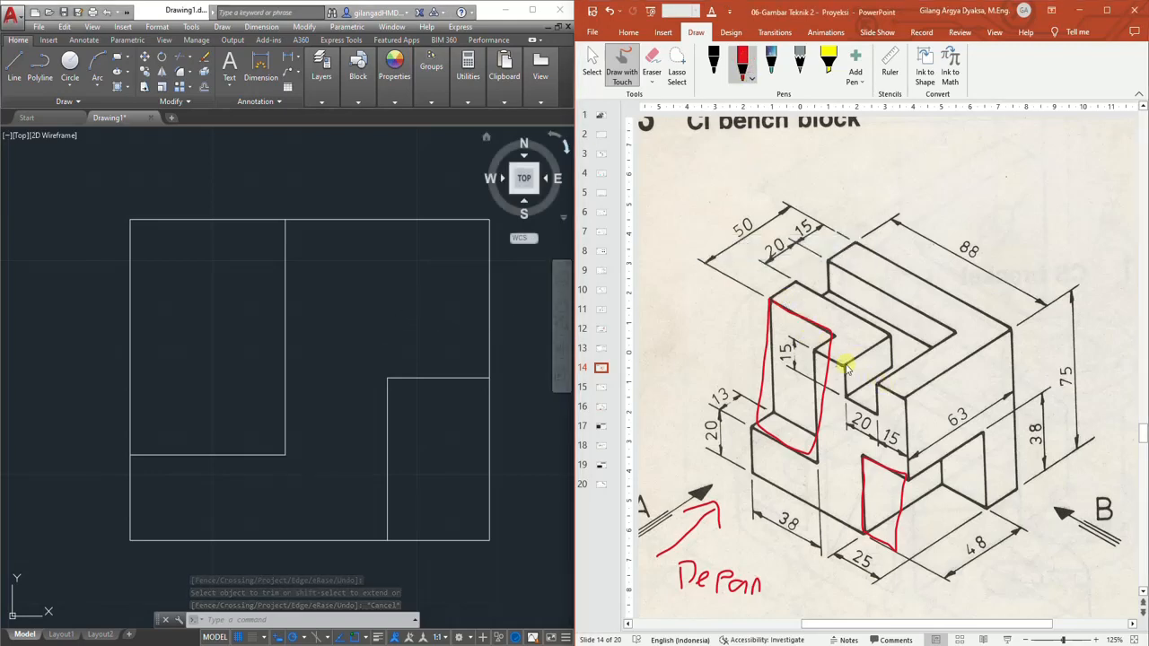
pyautogui.moveTo(845, 377)
pyautogui.mouseDown()
pyautogui.moveTo(864, 406)
pyautogui.moveTo(844, 365)
pyautogui.mouseUp()
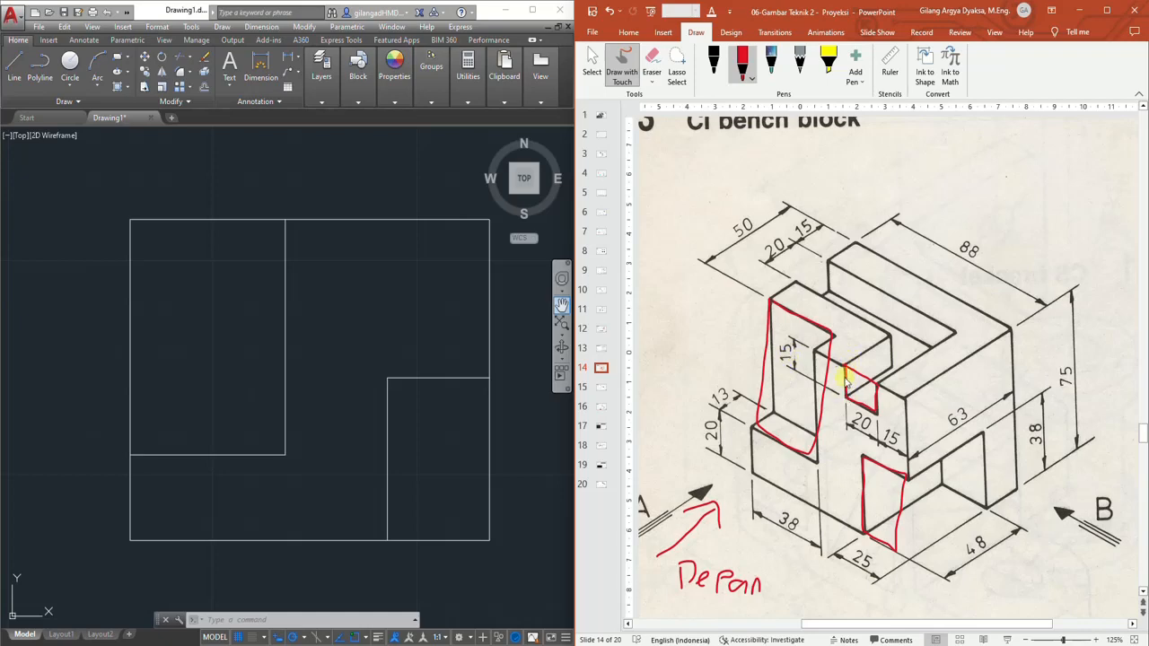
# Offset the rectangle's top edge 15 downward and its right edge 15 to the left
pyautogui.click(205, 88)
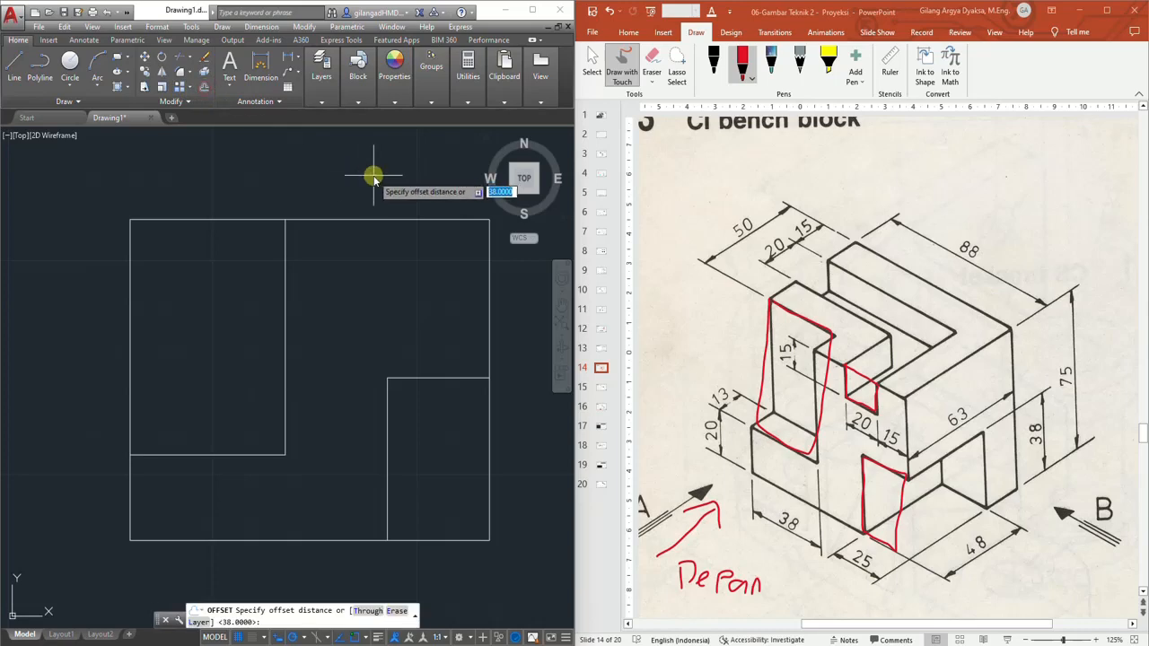
pyautogui.write('15')
pyautogui.press('Return')
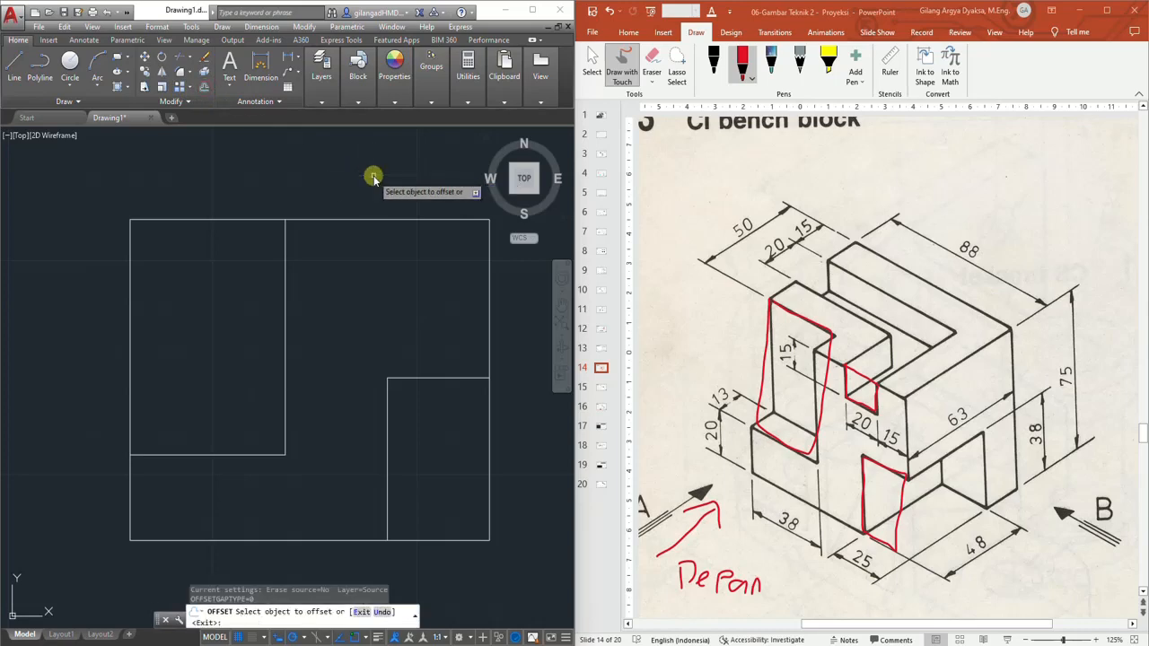
pyautogui.click(406, 220)
pyautogui.click(406, 285)
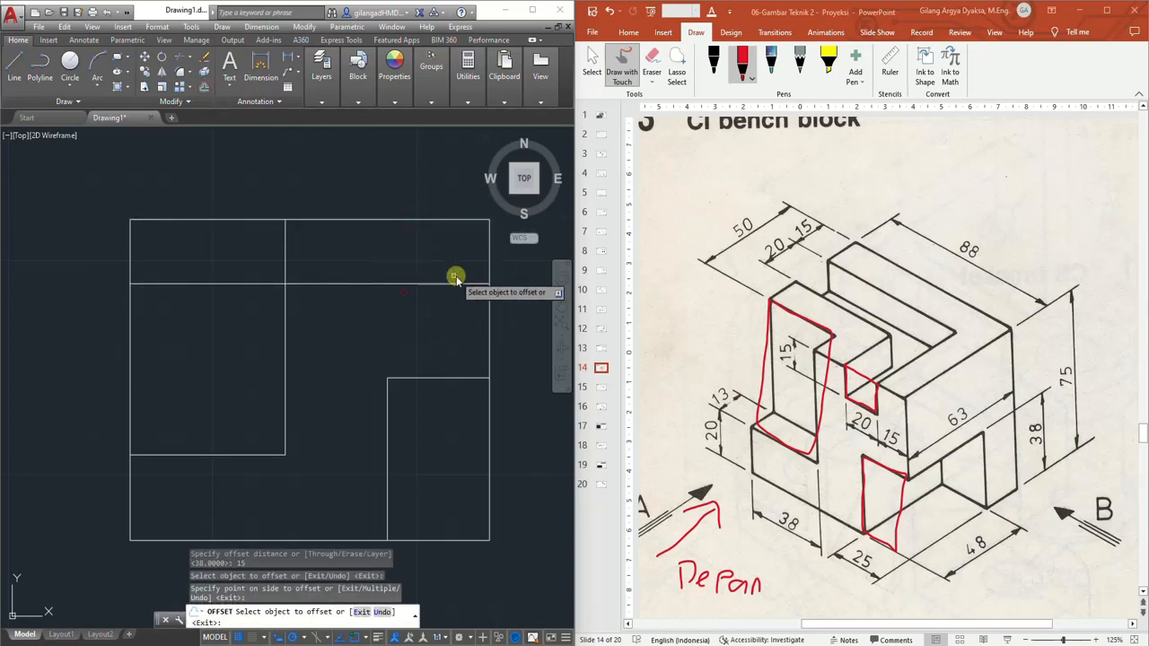
pyautogui.click(489, 248)
pyautogui.click(395, 254)
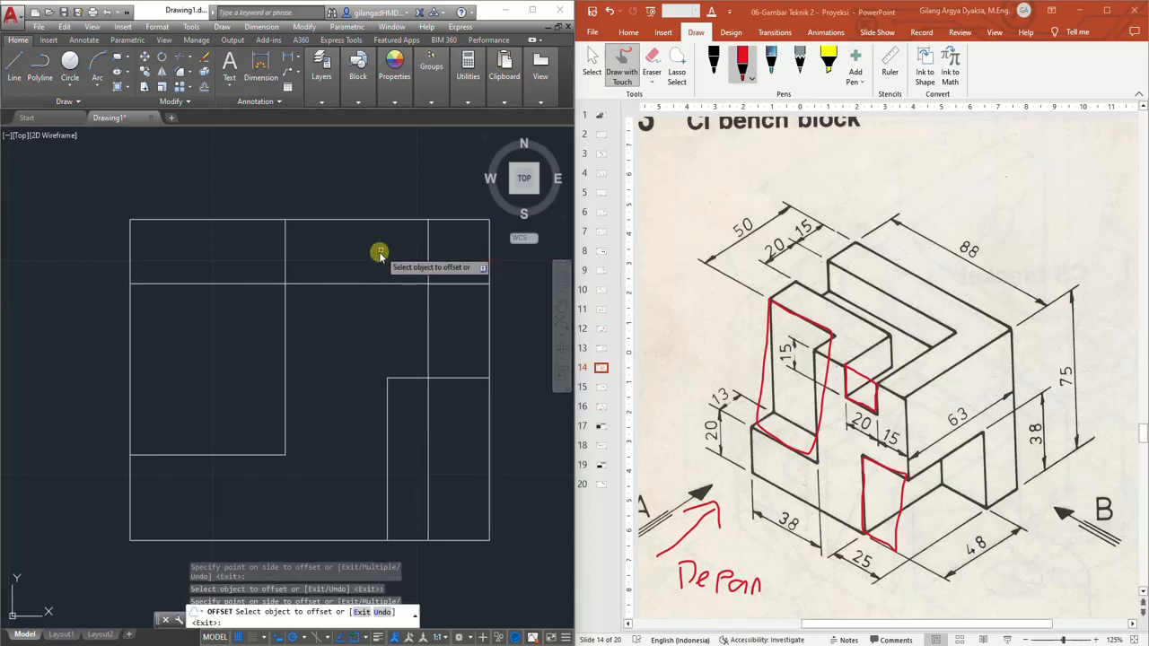
pyautogui.press('Escape')
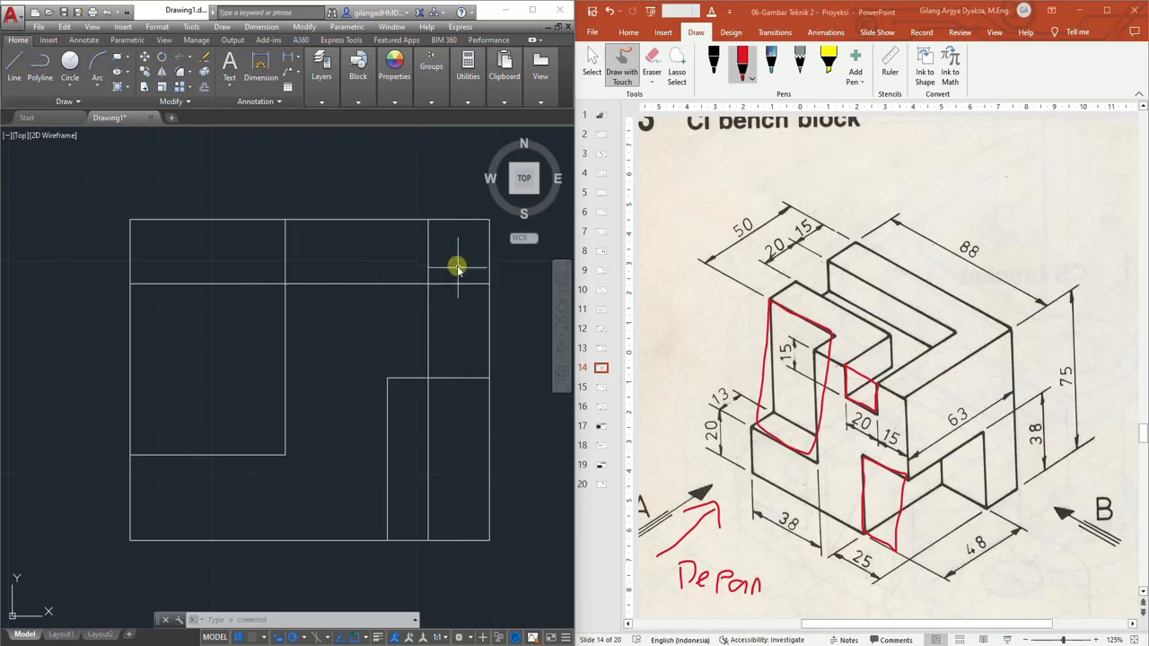
# Trim the new vertical line below the new horizontal line
pyautogui.click(179, 56)
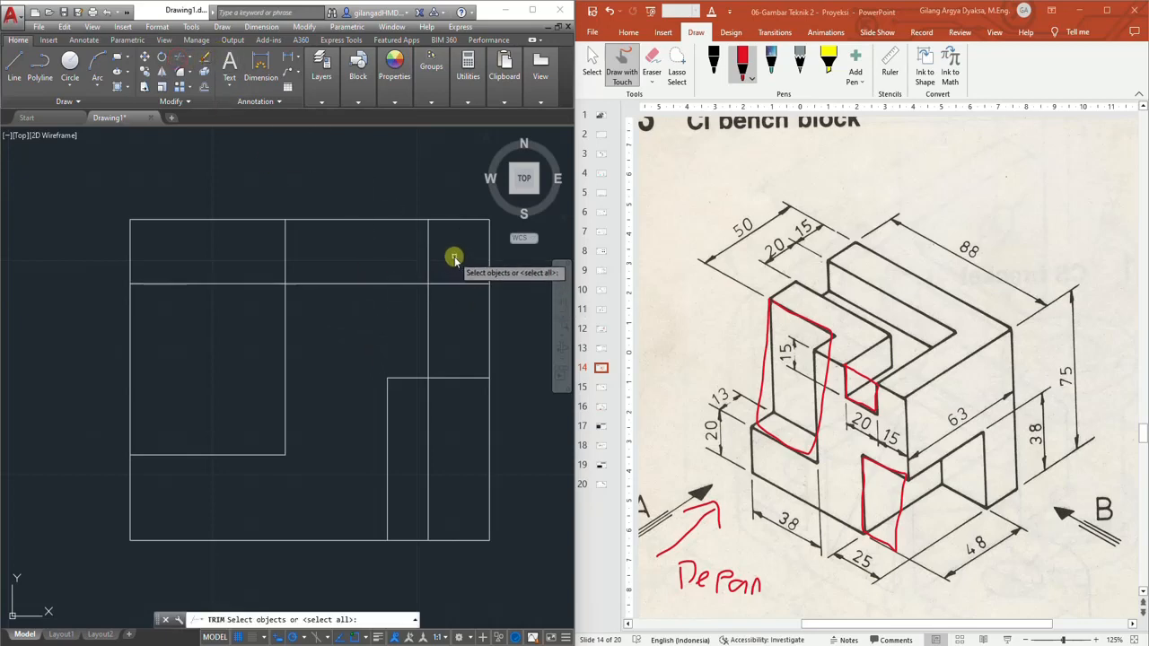
pyautogui.click(454, 258)
pyautogui.click(397, 302)
pyautogui.press('Return')
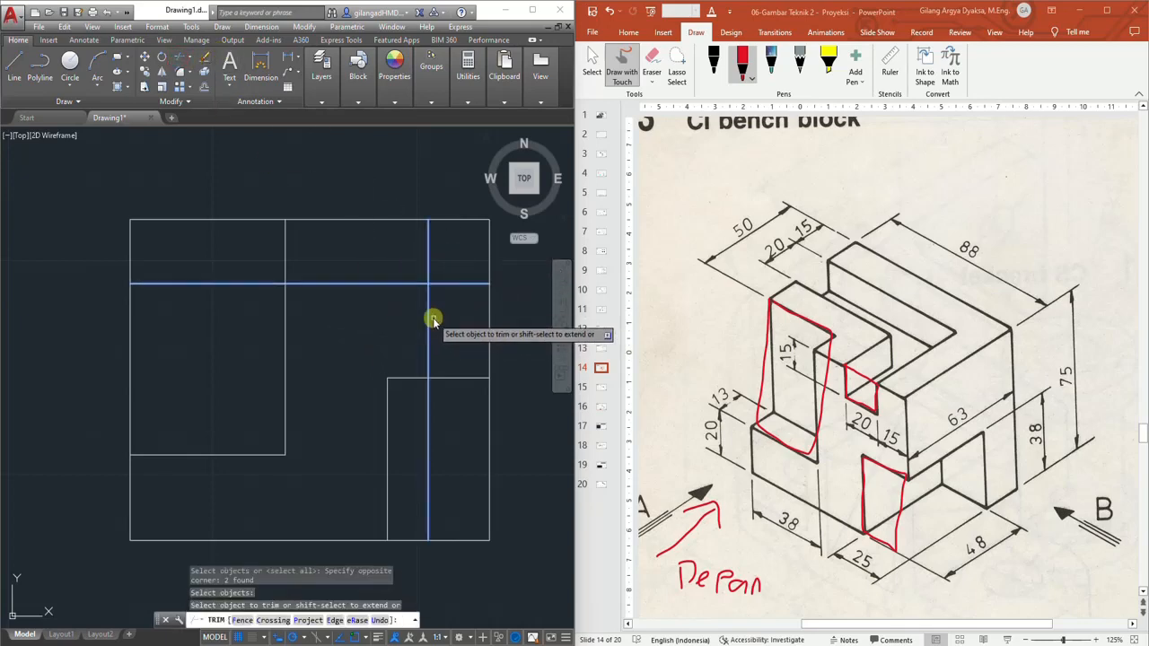
pyautogui.click(433, 320)
pyautogui.press('Escape')
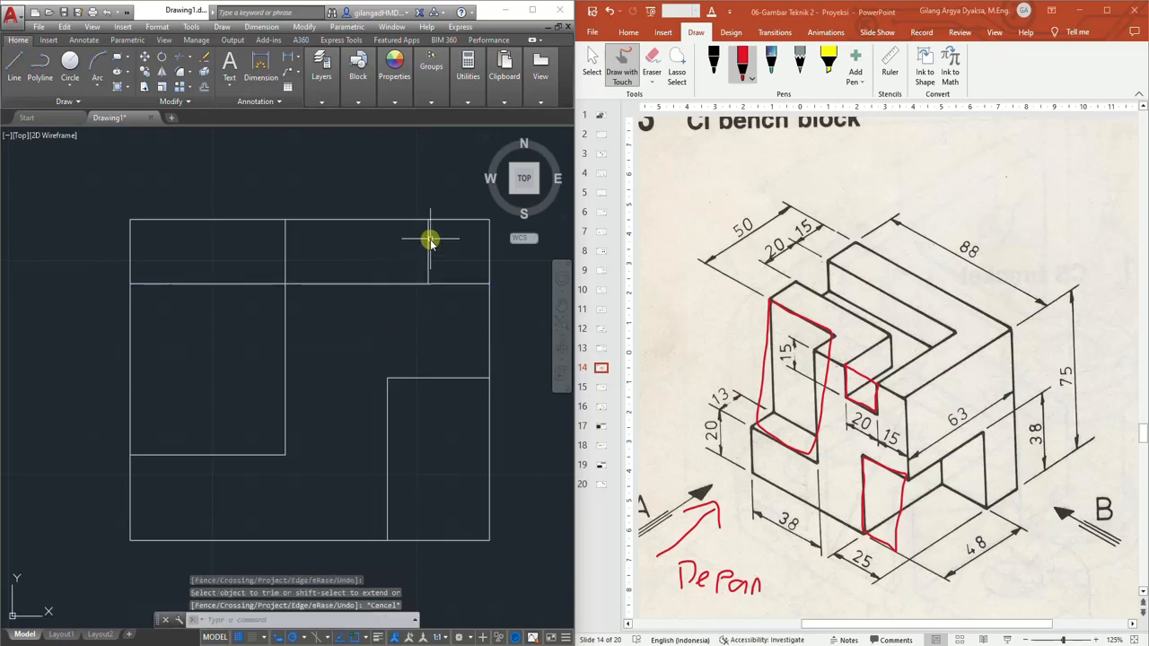
# Offset the short vertical line 20 to the left
pyautogui.click(204, 87)
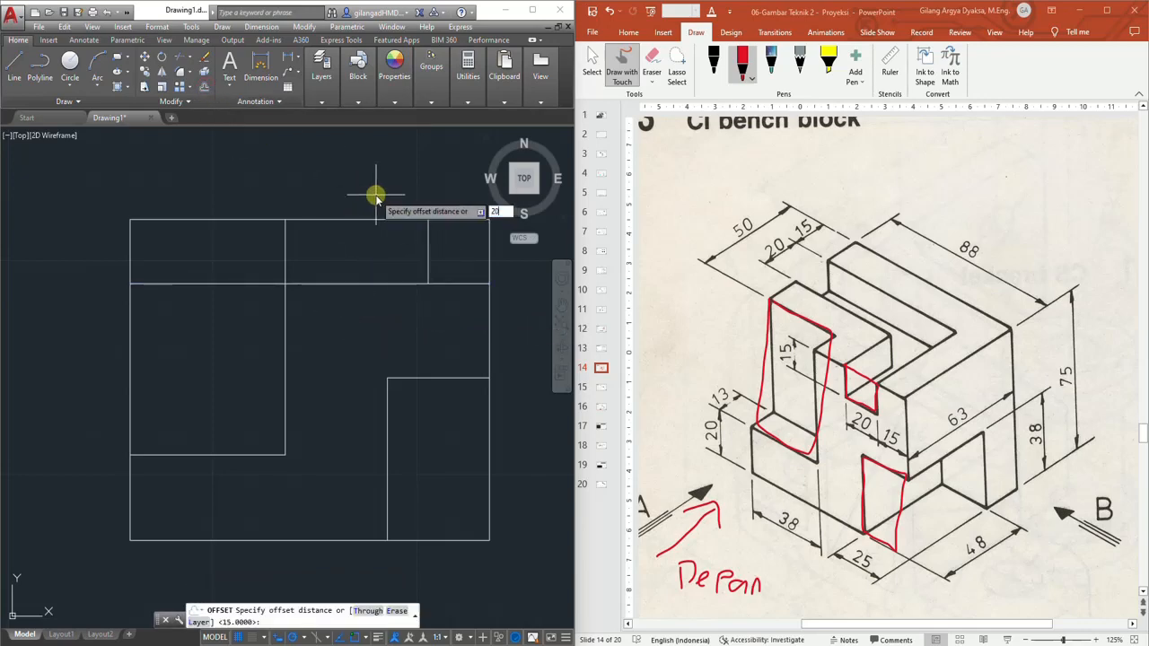
pyautogui.write('20')
pyautogui.press('Return')
pyautogui.click(428, 251)
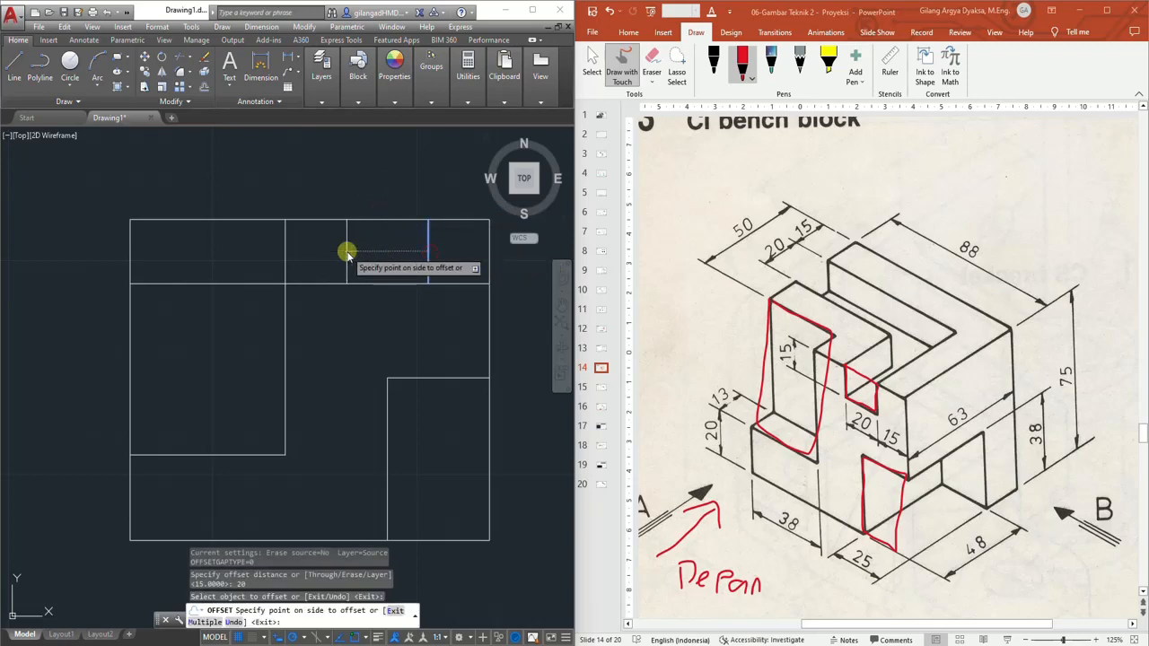
pyautogui.press('Escape')
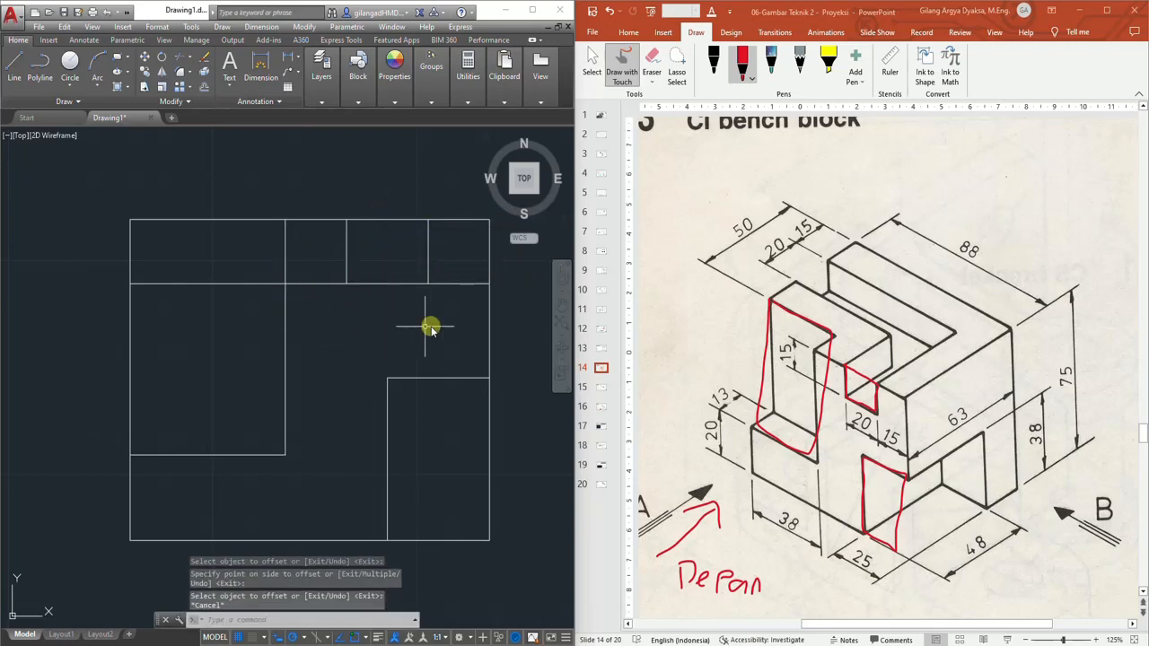
# Trim the 15 horizontal line outside the two short vertical lines to leave the top notch
pyautogui.click(185, 56)
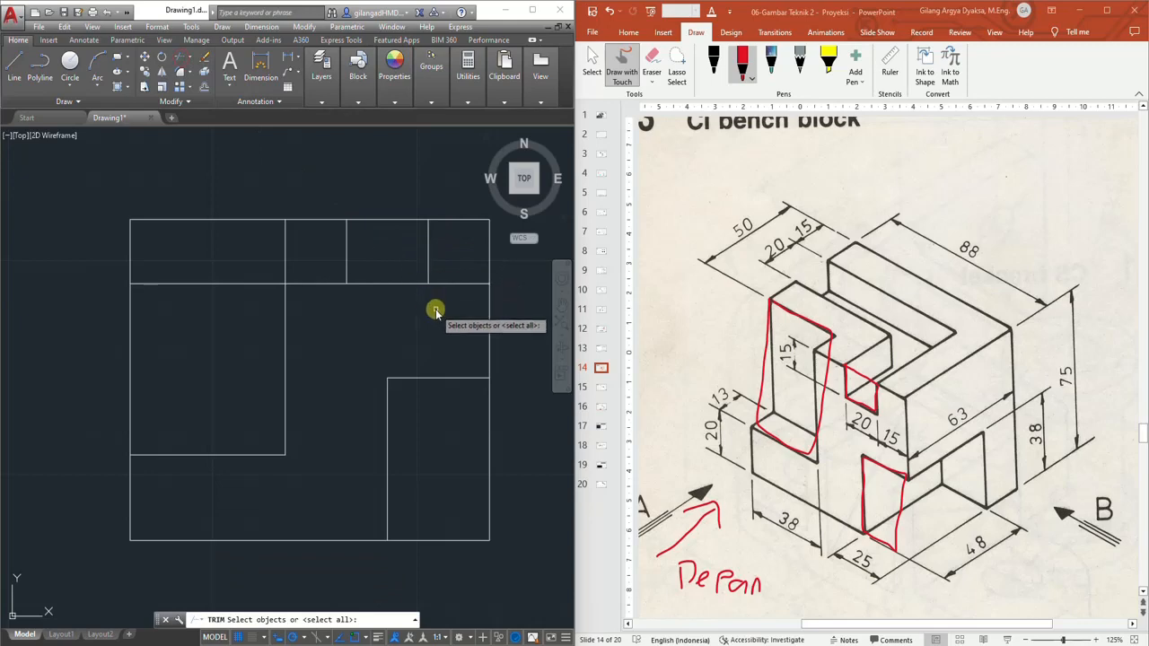
pyautogui.click(436, 309)
pyautogui.click(321, 260)
pyautogui.rightClick(322, 262)
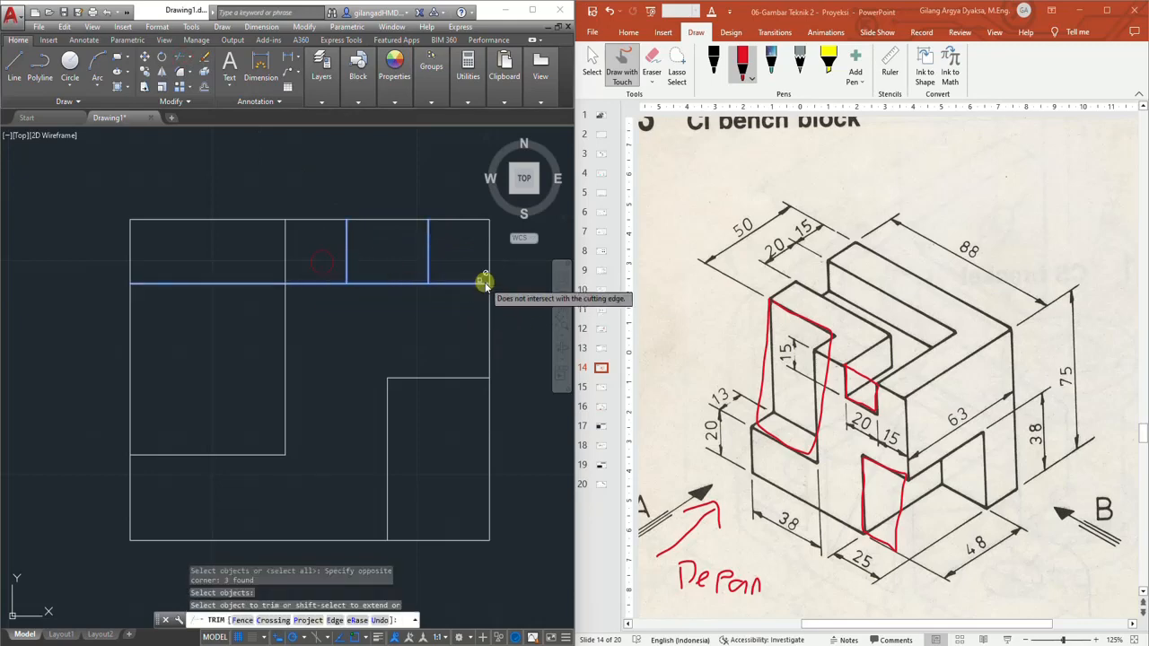
pyautogui.click(483, 283)
pyautogui.click(323, 284)
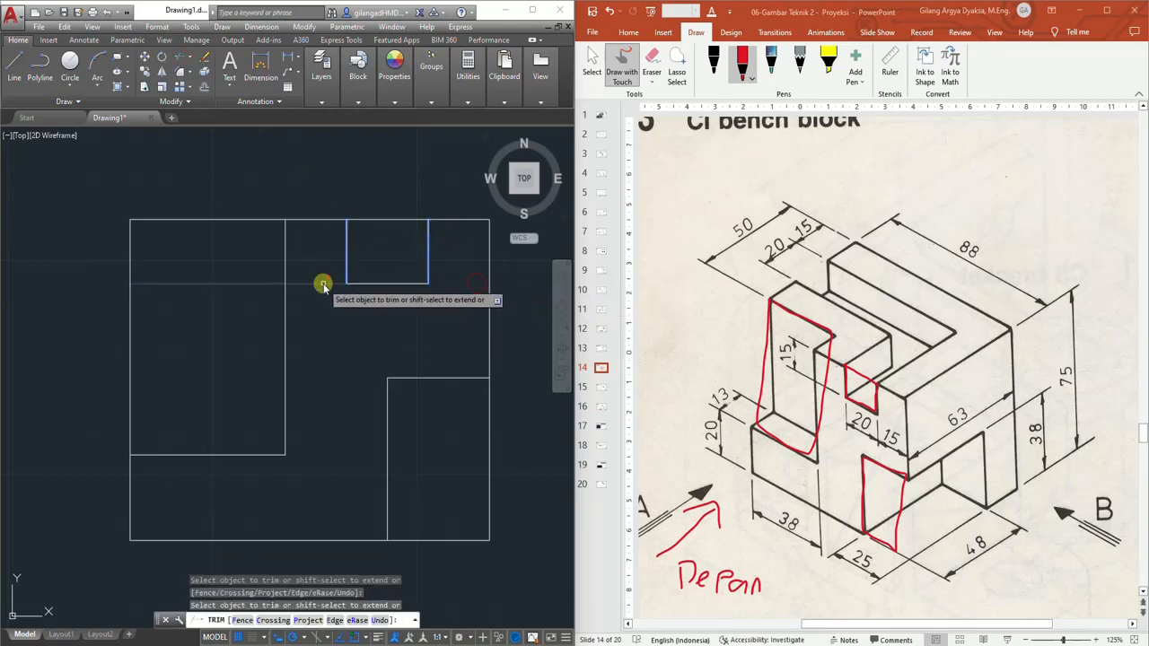
pyautogui.press('Escape')
pyautogui.scroll(-2, 433, 305)
pyautogui.moveTo(469, 313); pyautogui.dragTo(356, 293, button='middle')
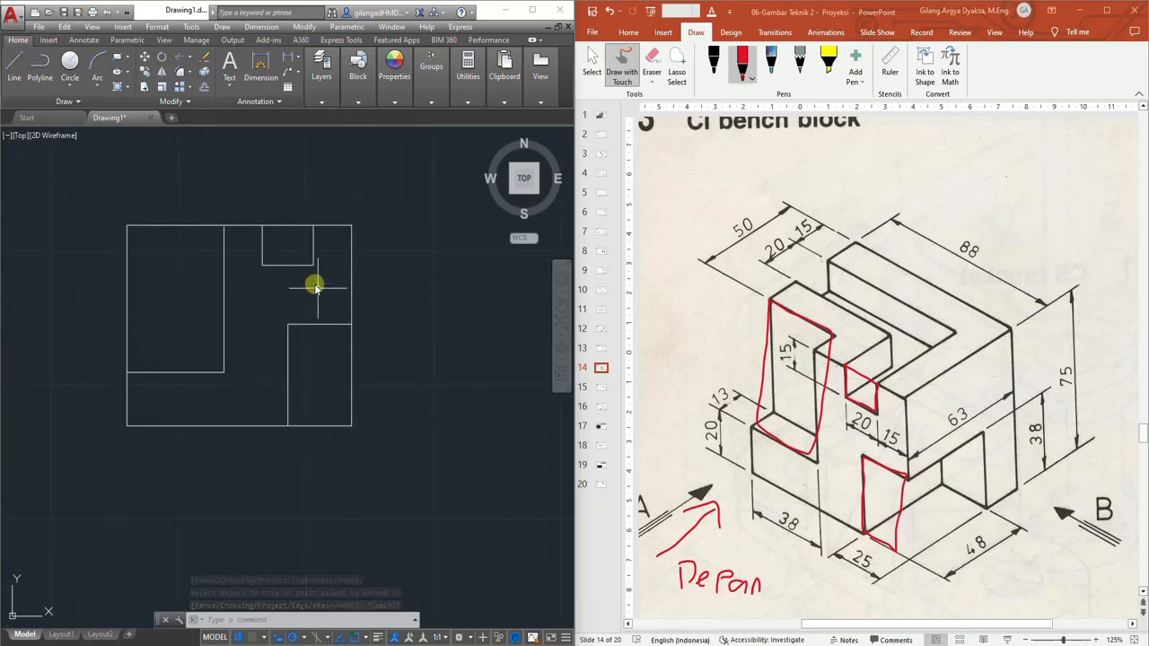
pyautogui.moveTo(314, 285); pyautogui.dragTo(253, 287, button='middle')
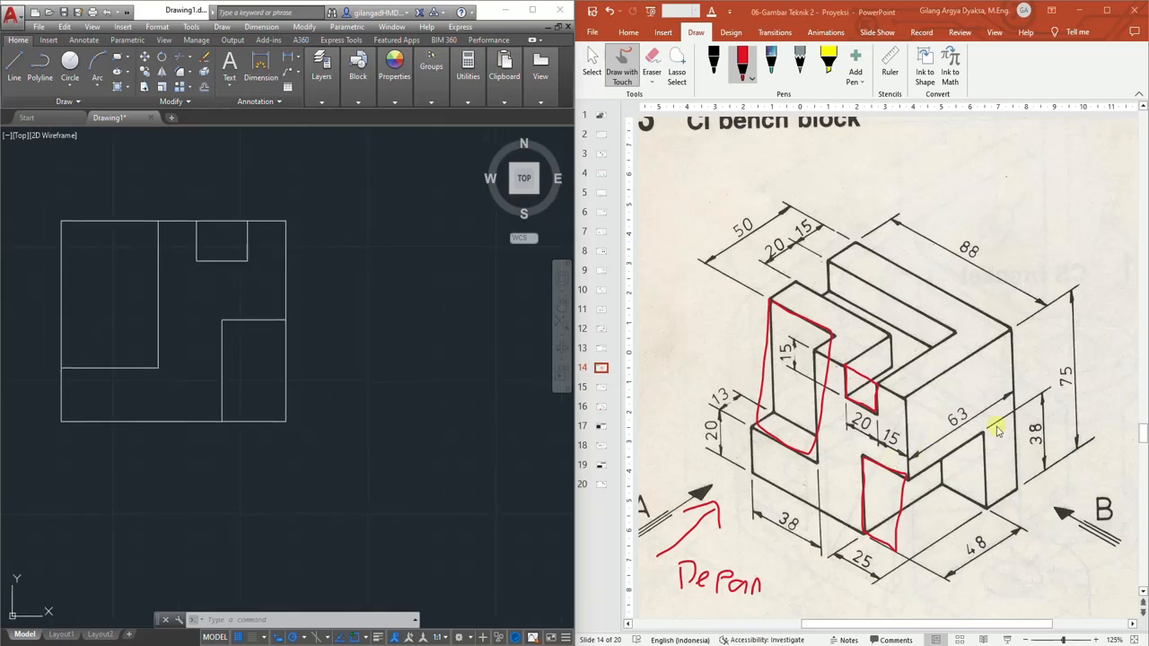
pyautogui.click(14, 65)
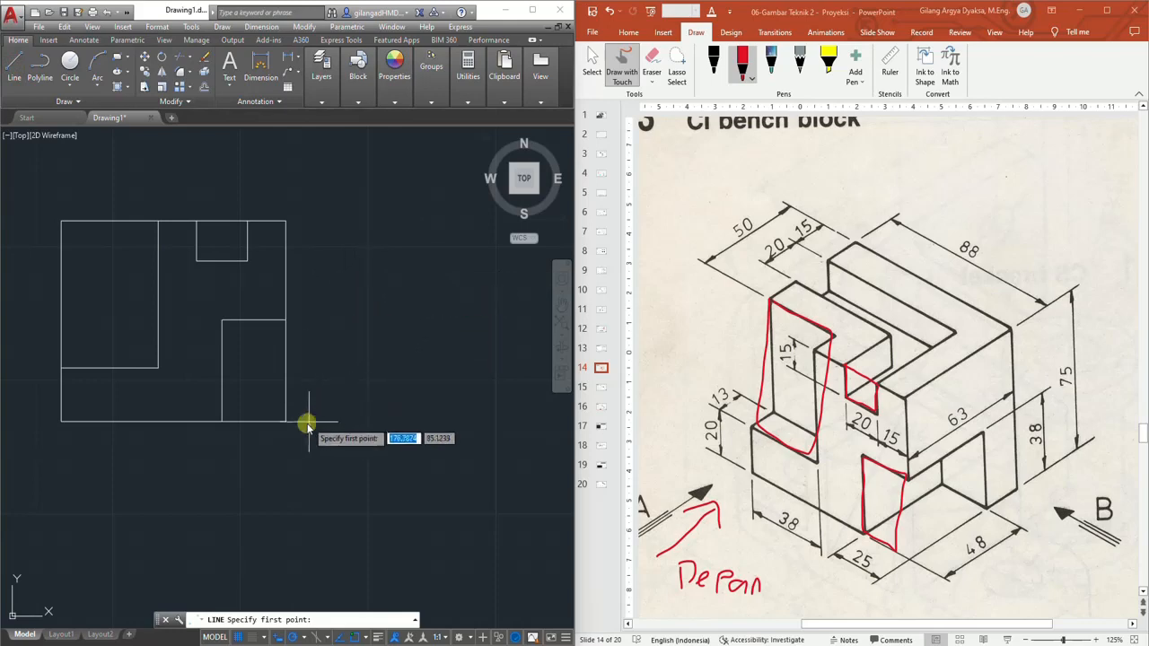
pyautogui.click(286, 421)
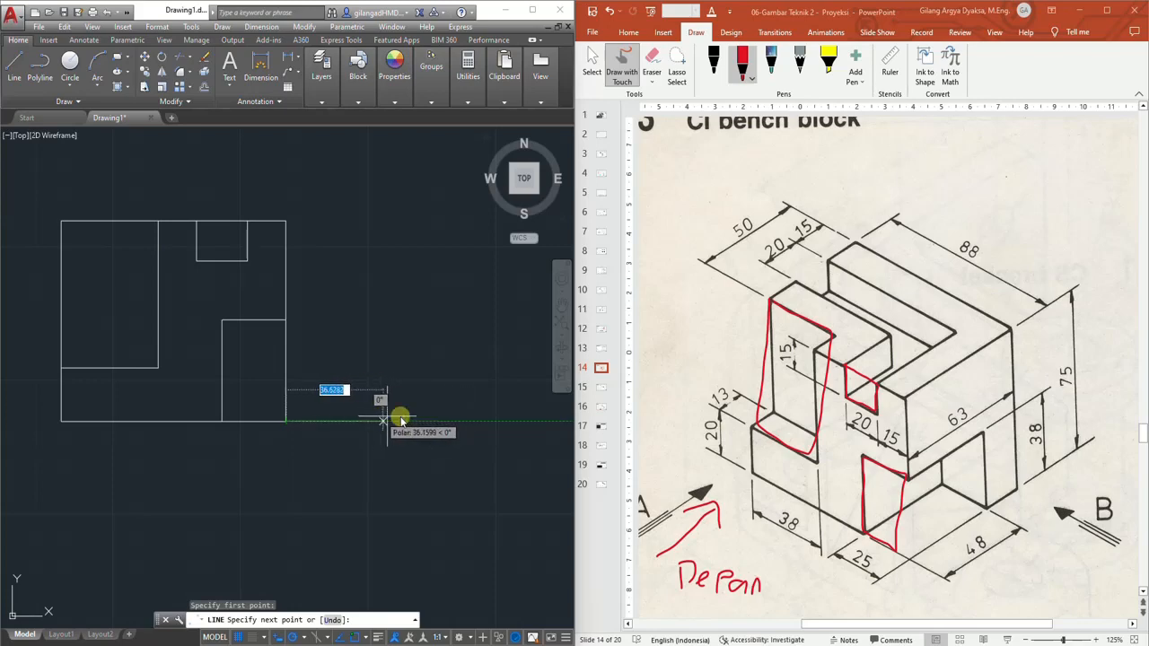
pyautogui.press('Escape')
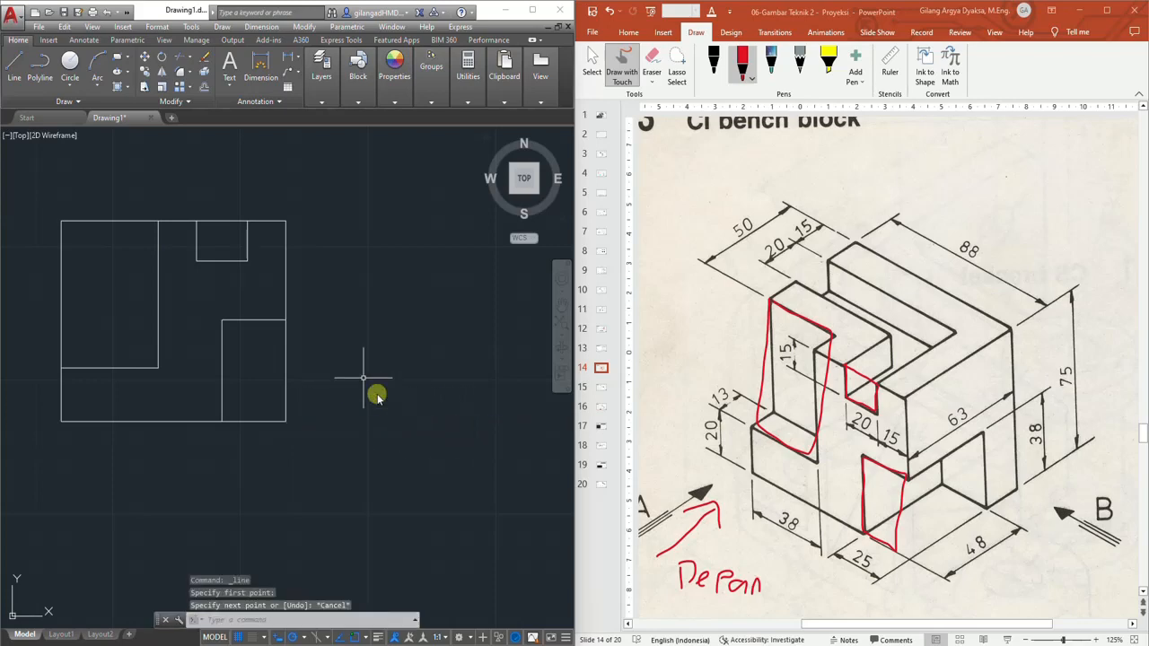
# Add a linear dimension of 25 under the right lower block's bottom edge, offset 10 below the view
pyautogui.moveTo(322, 337); pyautogui.dragTo(345, 386, button='middle')
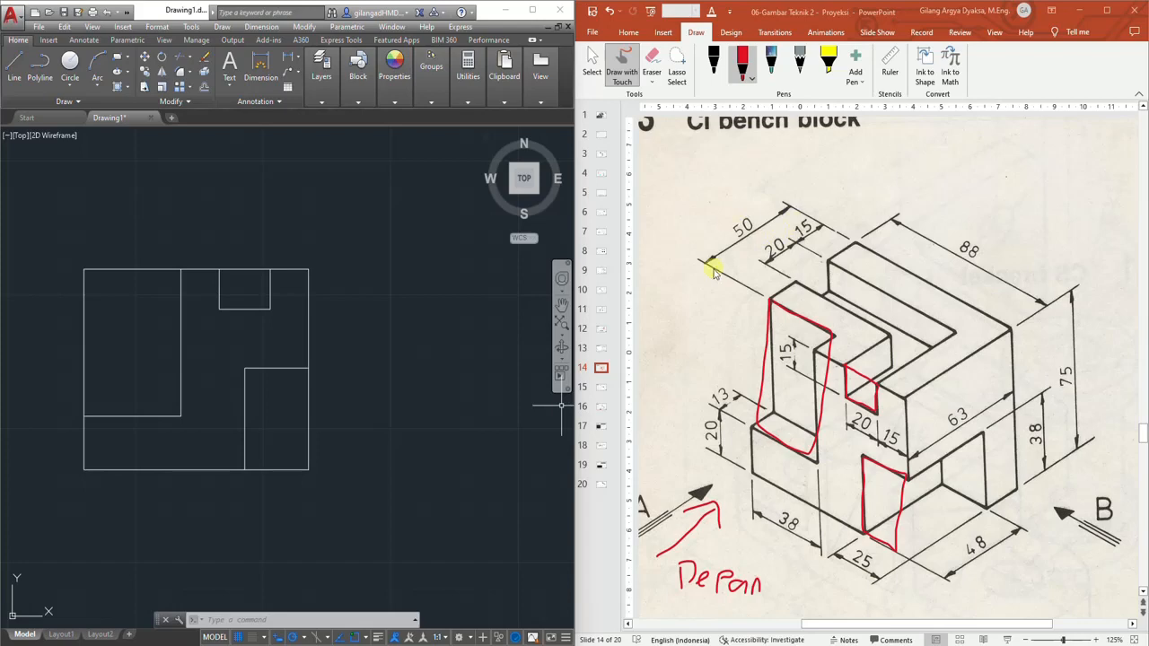
pyautogui.moveTo(212, 435); pyautogui.dragTo(281, 402, button='middle')
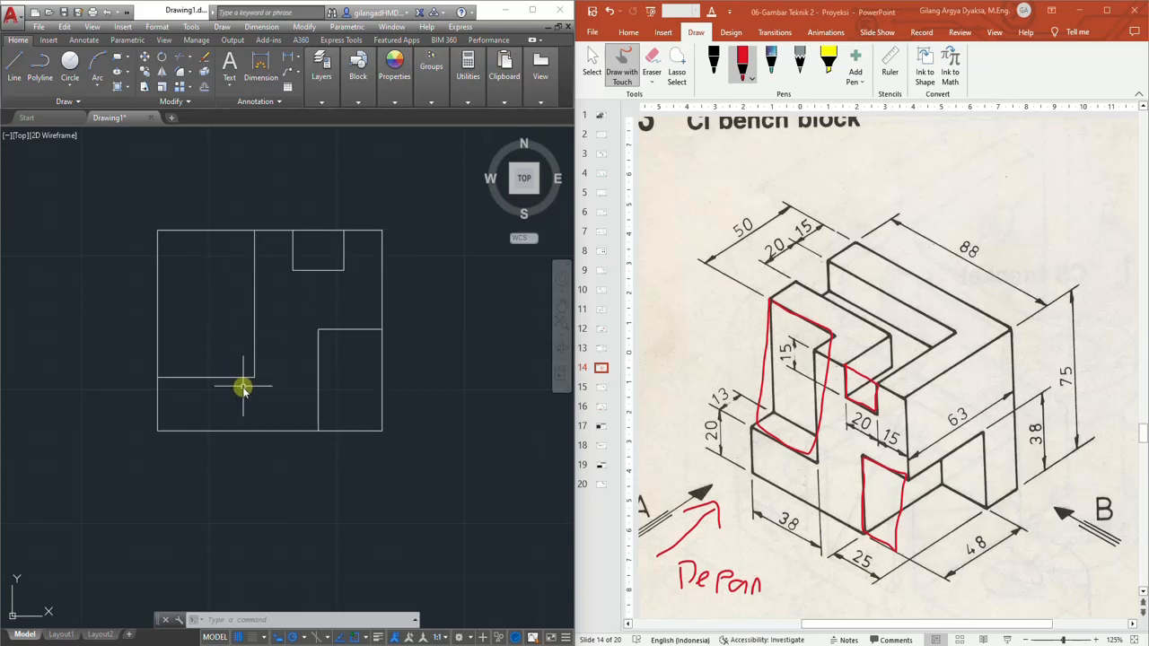
pyautogui.scroll(2, 243, 388)
pyautogui.scroll(-2, 254, 353)
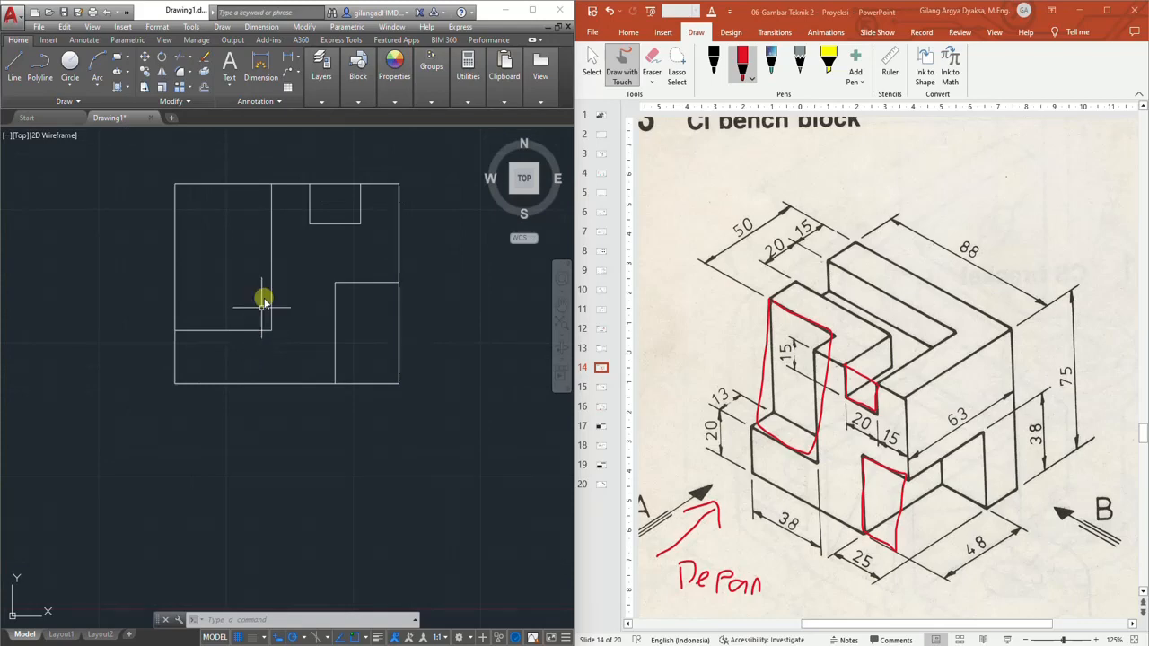
pyautogui.click(290, 61)
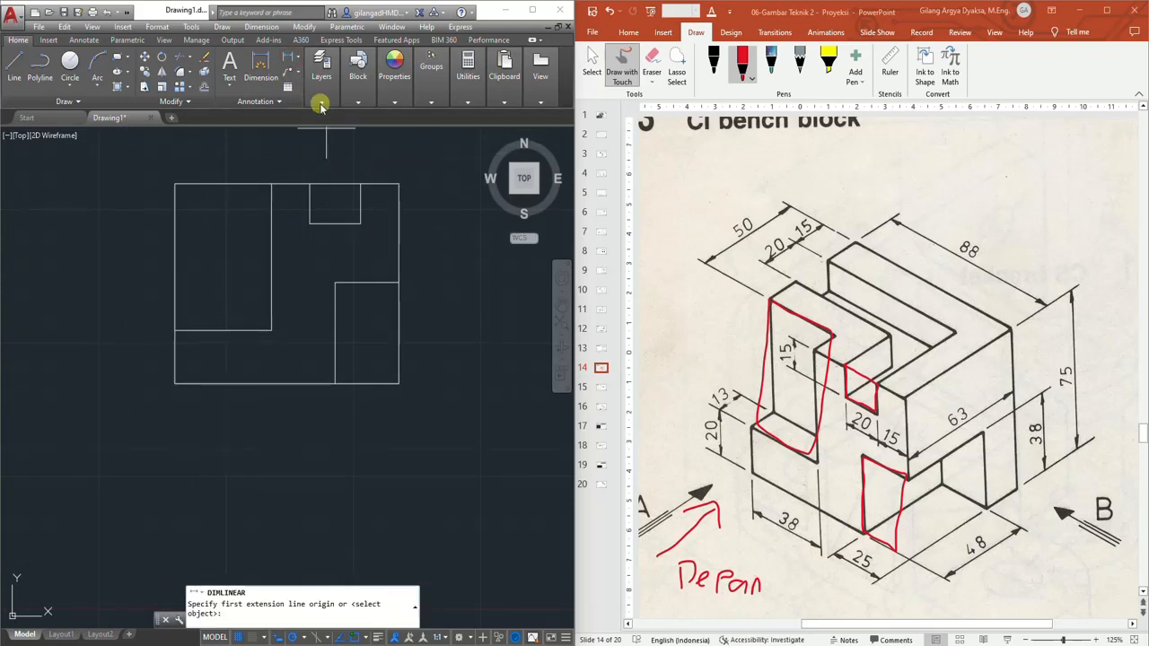
pyautogui.click(320, 101)
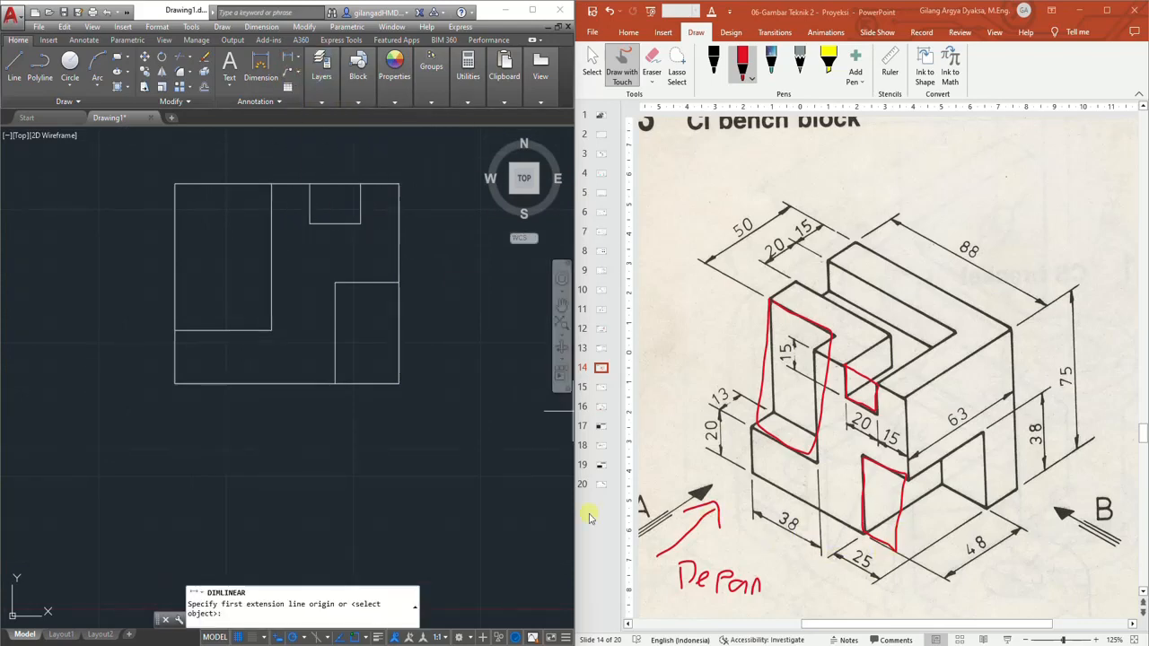
pyautogui.scroll(2, 332, 406)
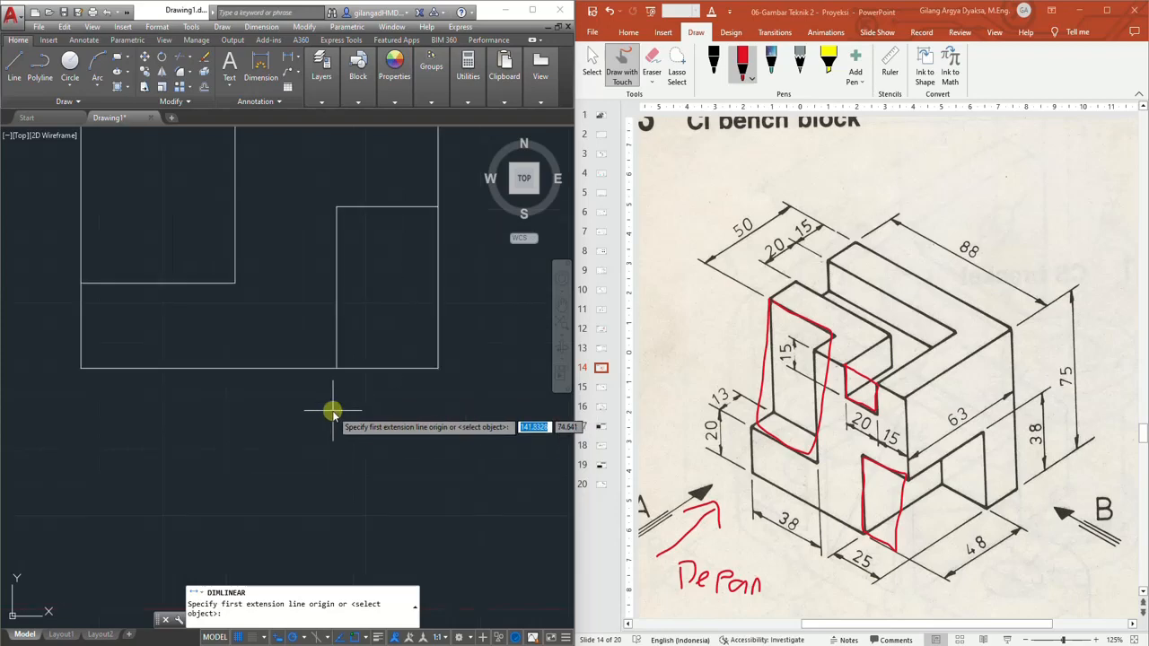
pyautogui.click(337, 369)
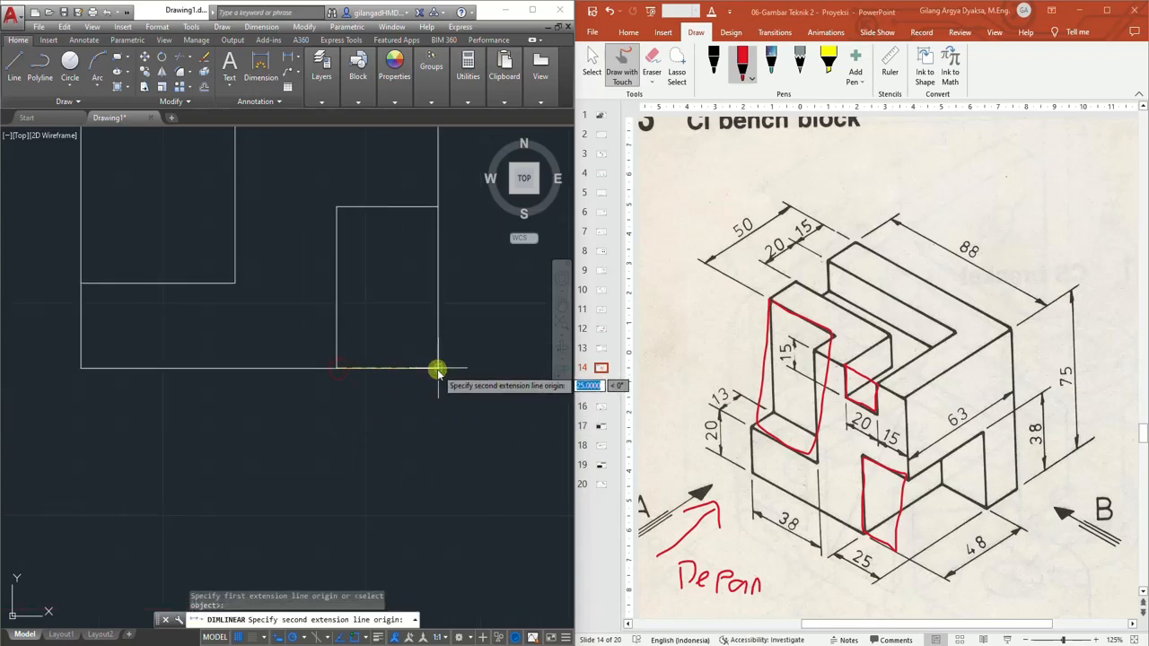
pyautogui.click(437, 368)
pyautogui.write('1')
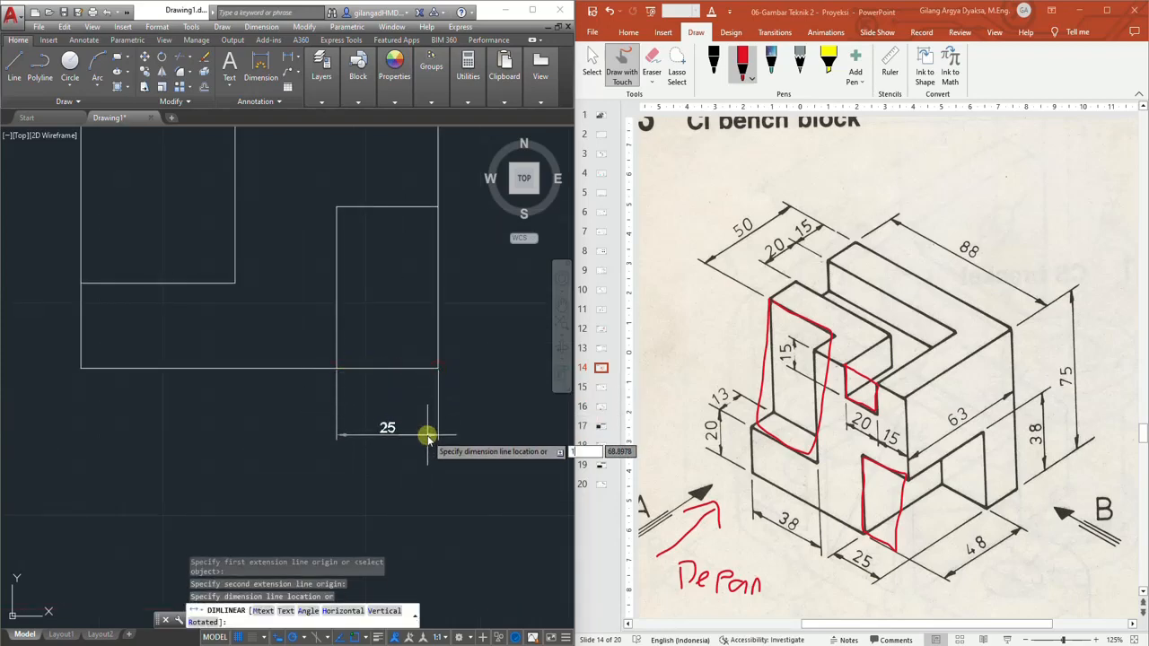
pyautogui.write('0')
pyautogui.press('Return')
# Dimension the height of the right lower block's vertical edge with a linear dimension offset 10 to the right
pyautogui.moveTo(320, 387); pyautogui.dragTo(331, 424, button='middle')
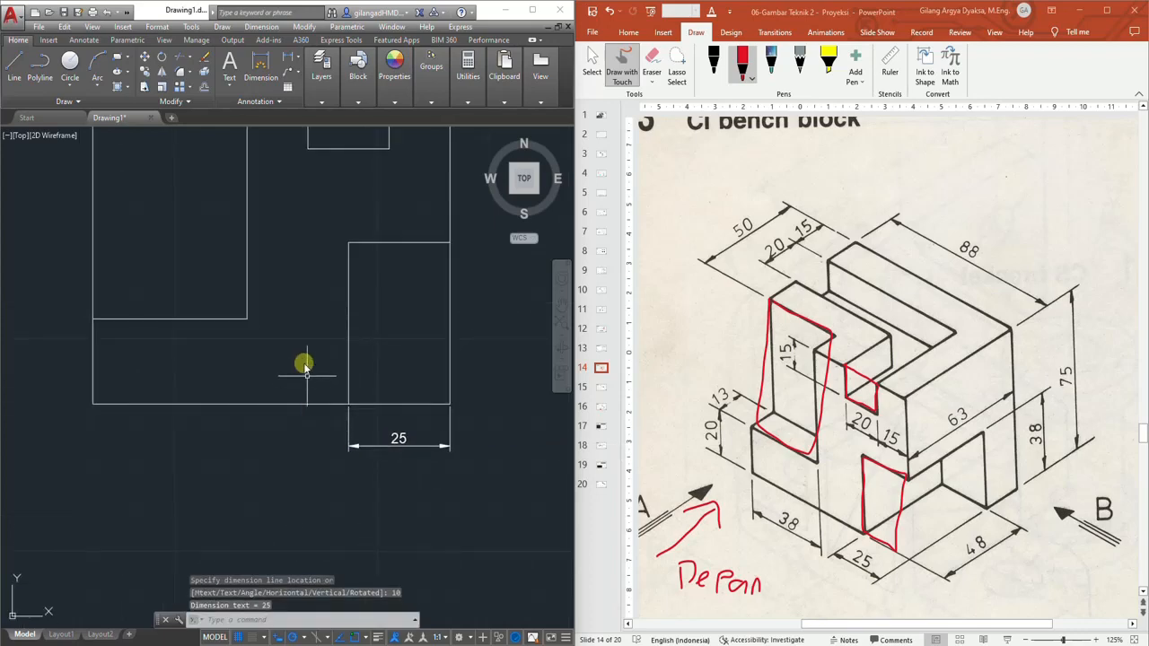
pyautogui.click(287, 60)
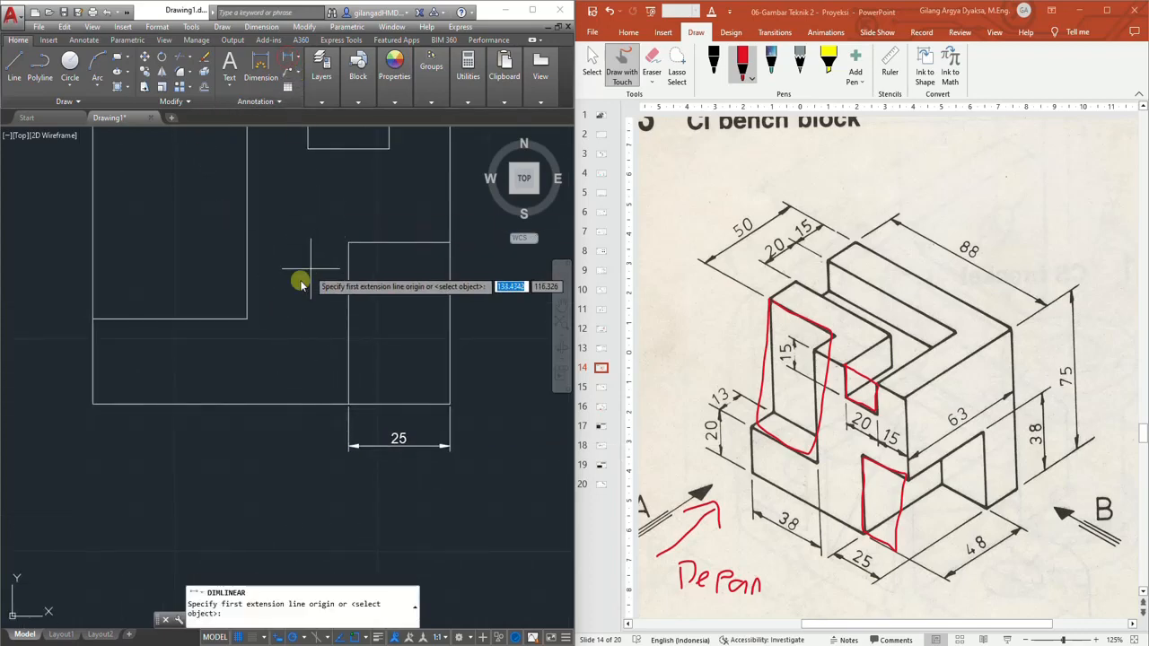
pyautogui.click(448, 242)
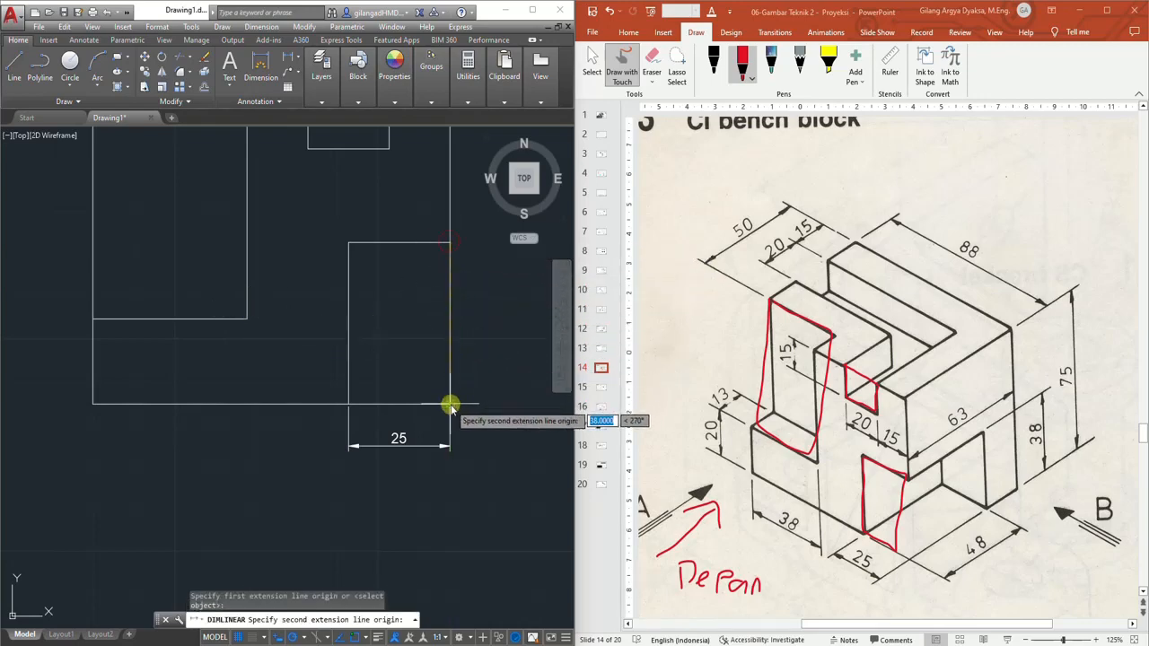
pyautogui.click(449, 403)
pyautogui.write('1')
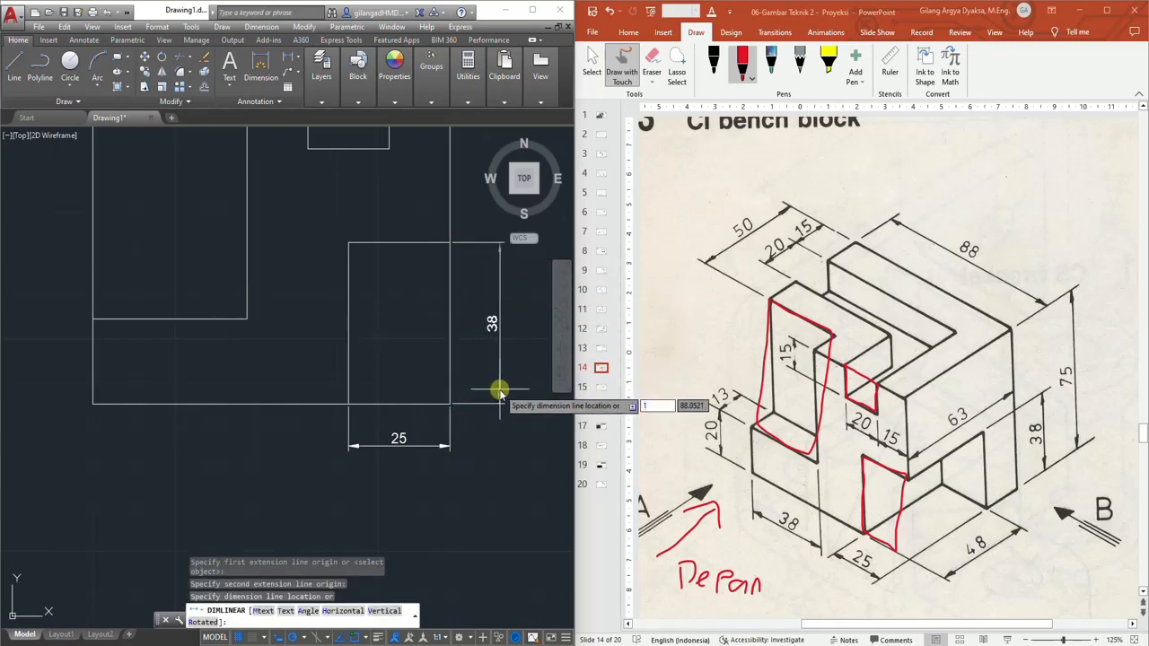
pyautogui.write('0')
pyautogui.press('Return')
# Dimension the 15 depth of the top notch with a vertical linear dimension on the right side
pyautogui.moveTo(372, 292); pyautogui.dragTo(377, 401, button='middle')
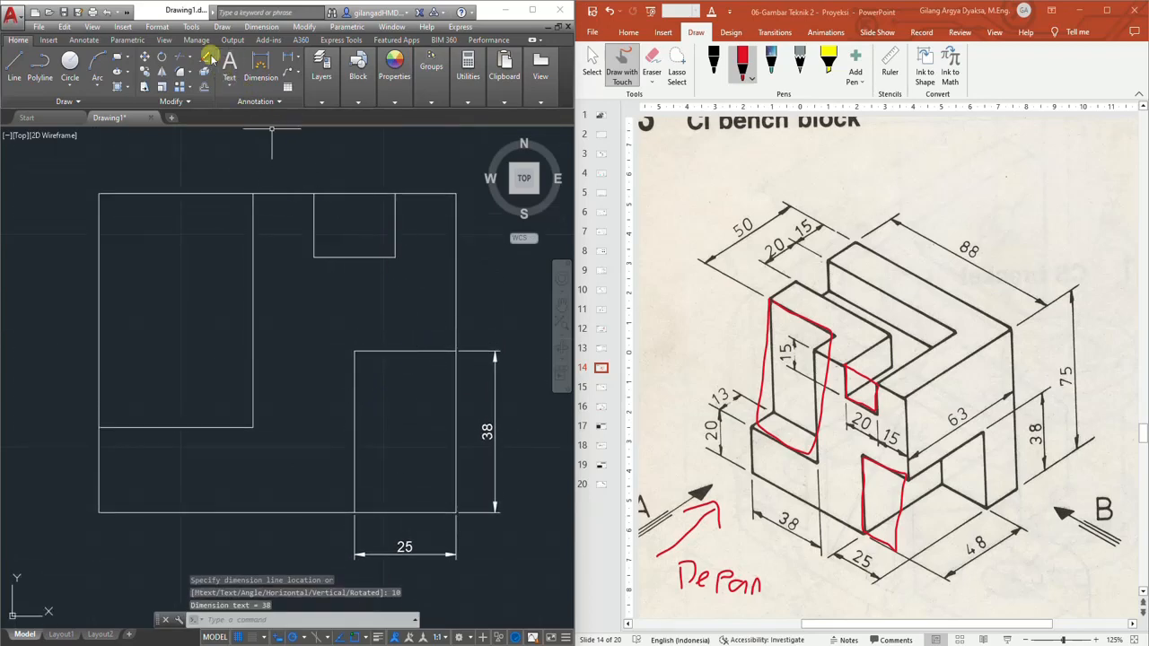
pyautogui.click(288, 58)
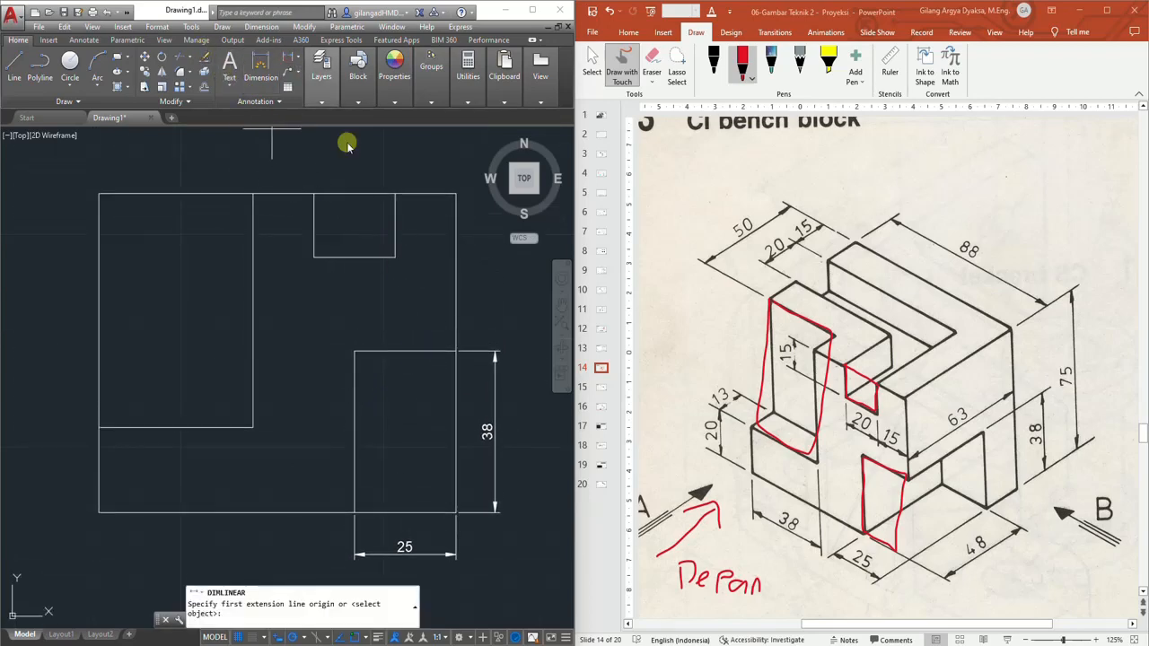
pyautogui.click(395, 255)
pyautogui.click(395, 195)
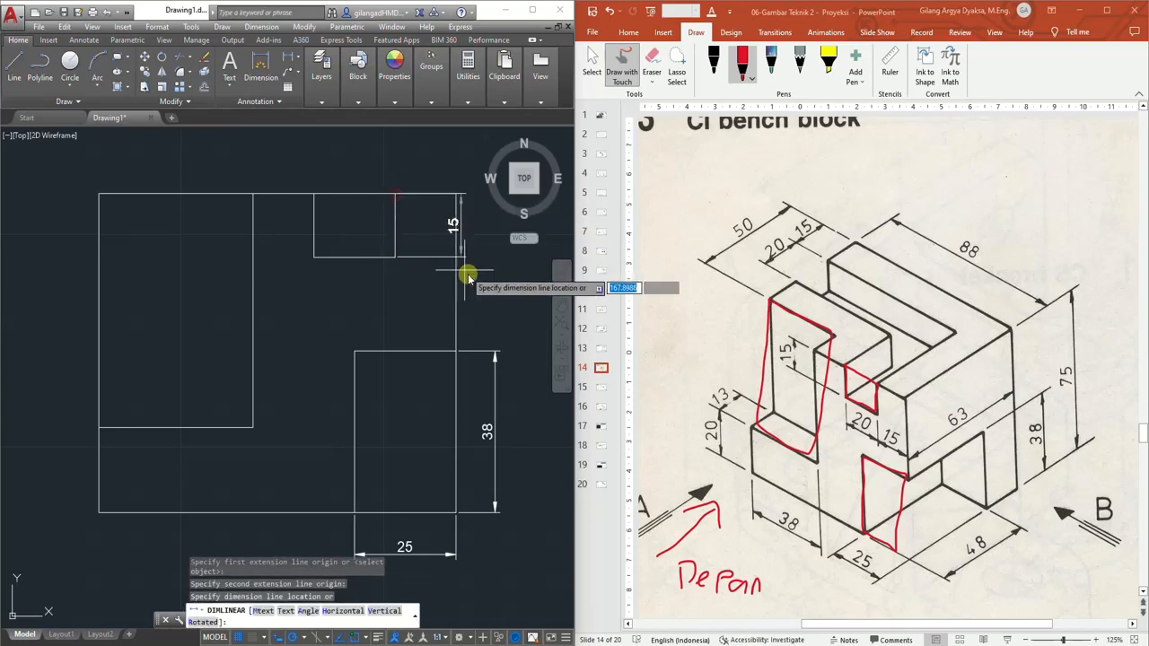
pyautogui.click(496, 352)
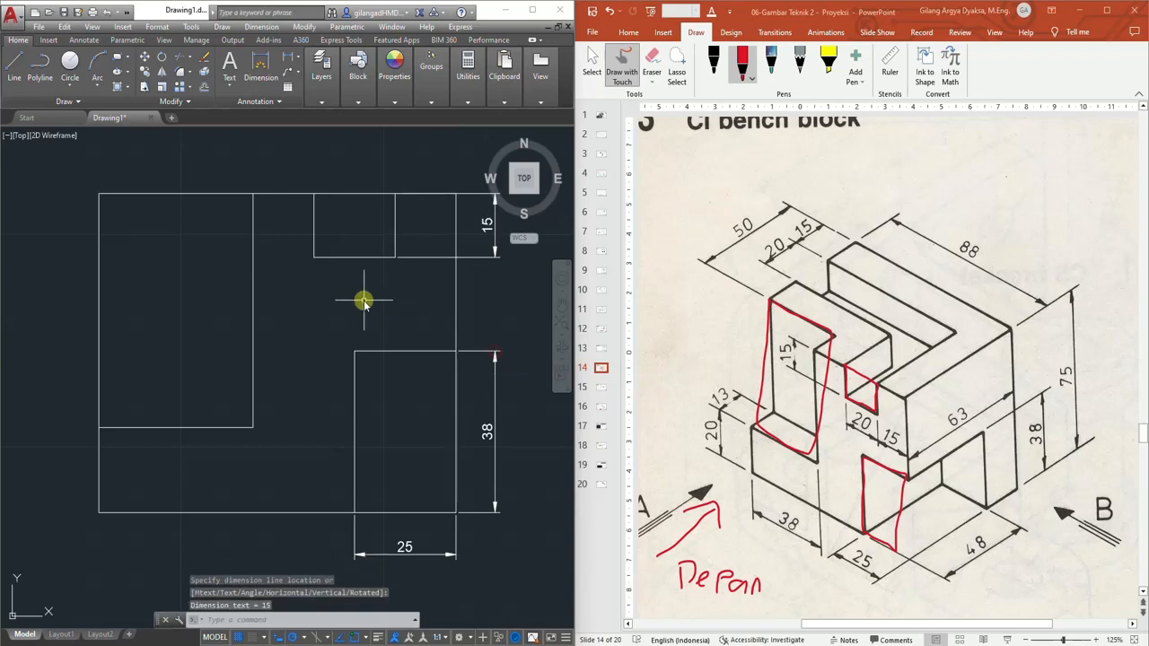
# Add a linear dimension of 38 for the width of the left lower section below the view
pyautogui.scroll(-2, 363, 300)
pyautogui.scroll(2, 309, 429)
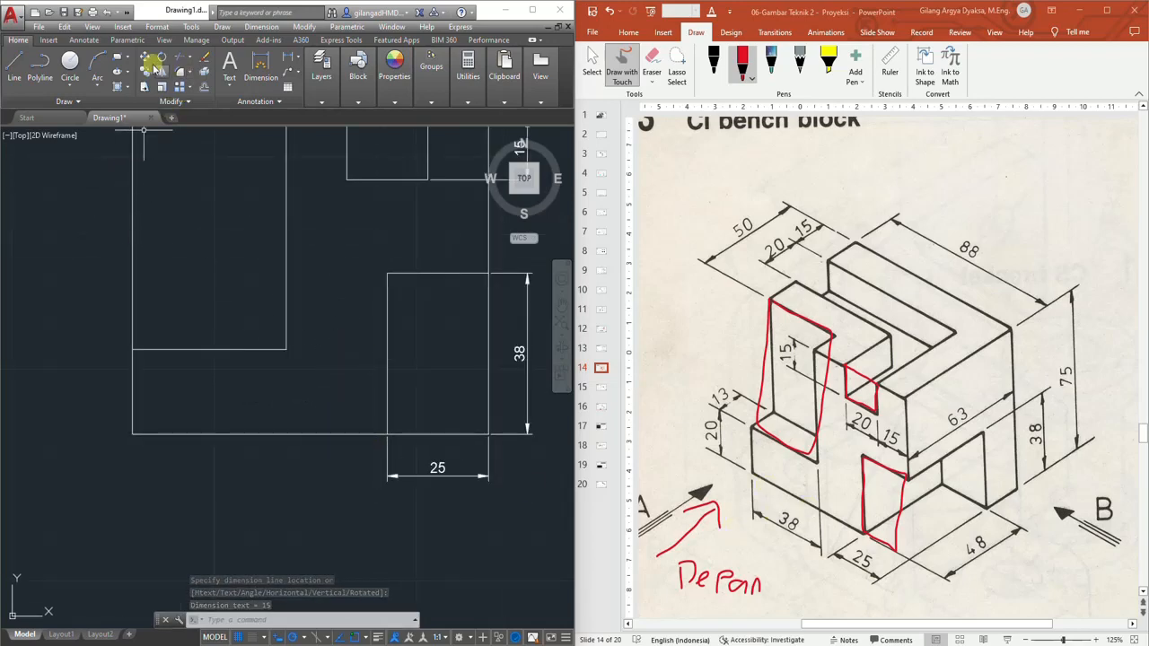
pyautogui.click(291, 61)
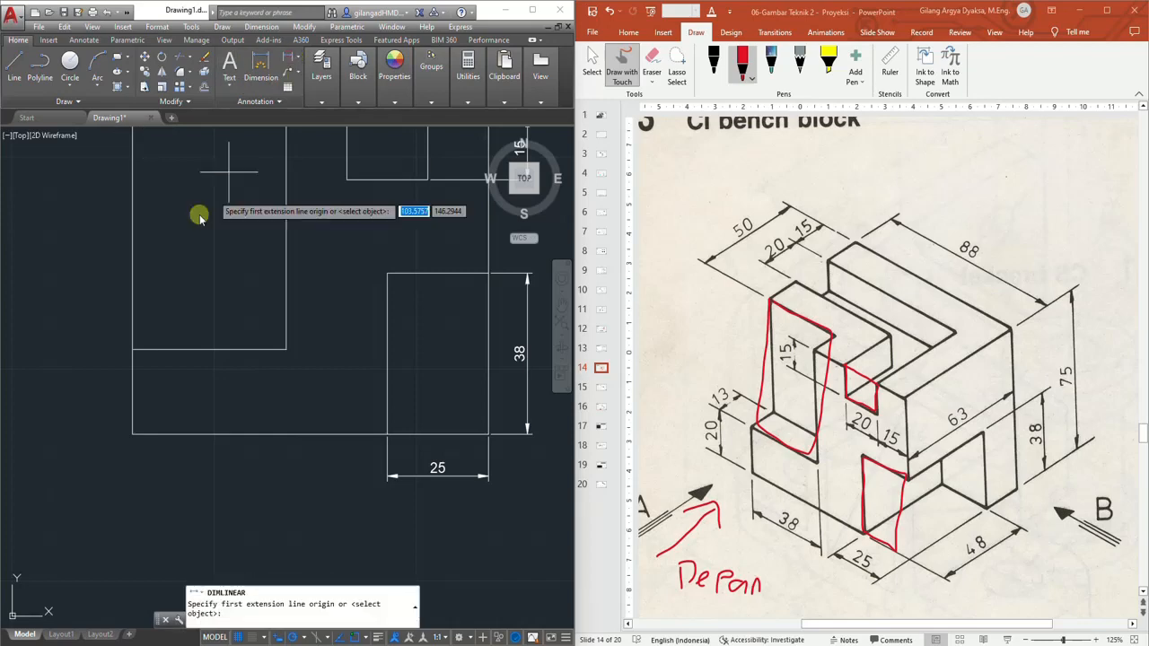
pyautogui.click(133, 349)
pyautogui.click(286, 350)
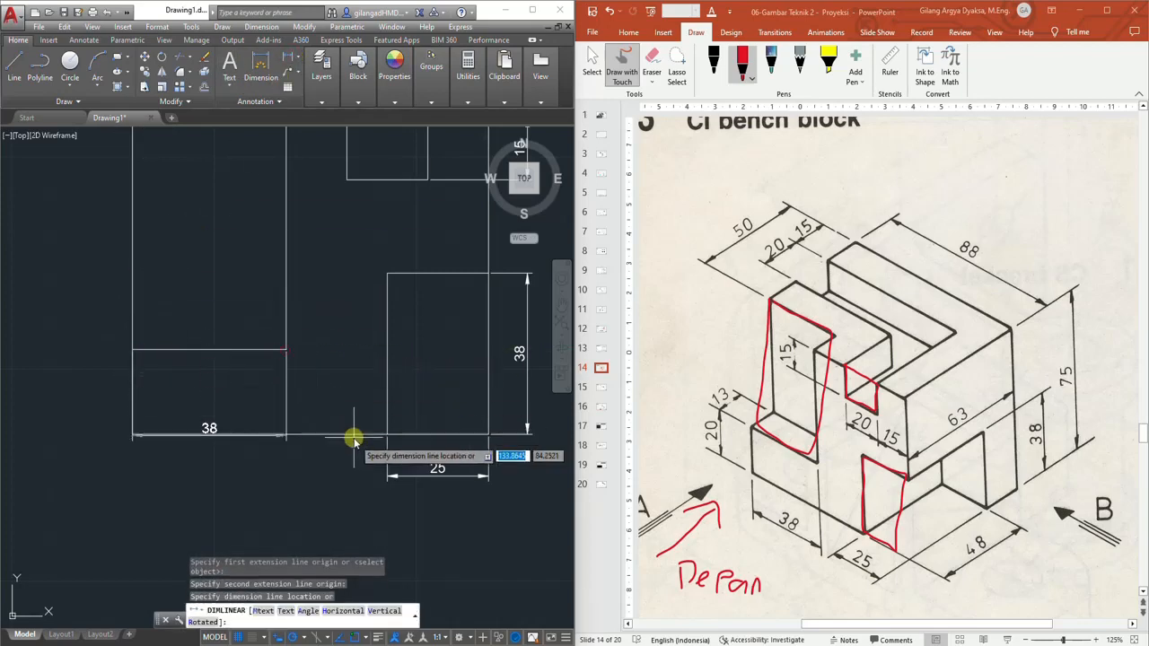
pyautogui.click(384, 473)
# Dimension the overall 88 width of the front view below the existing bottom dimensions
pyautogui.scroll(-2, 296, 379)
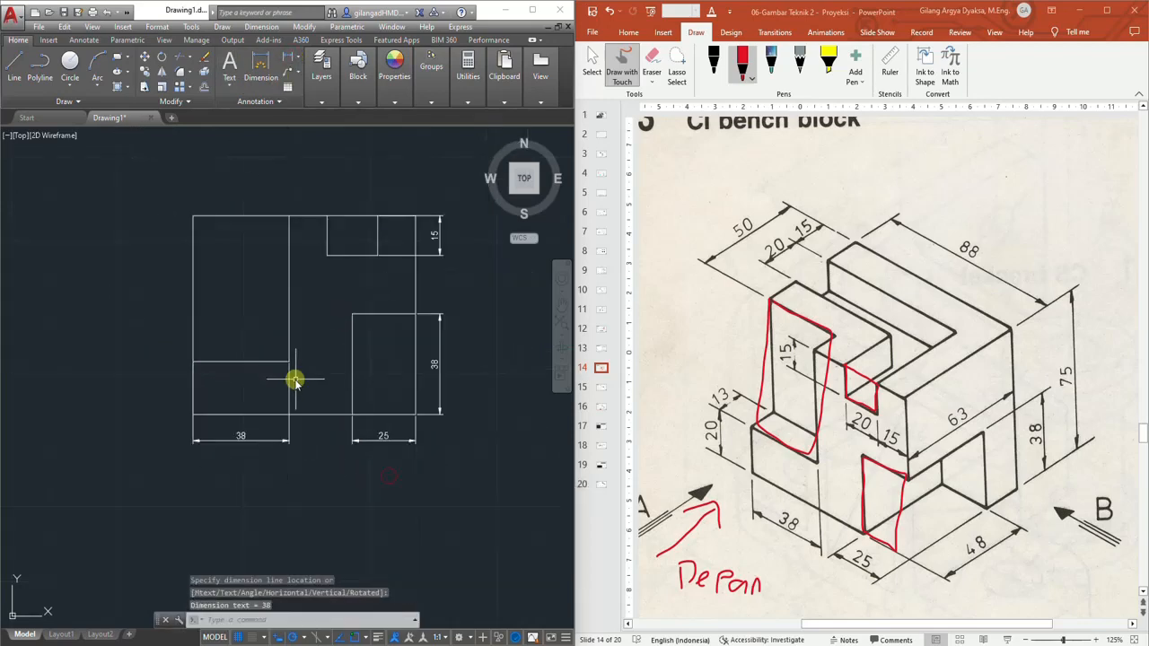
pyautogui.moveTo(317, 389); pyautogui.dragTo(315, 365, button='middle')
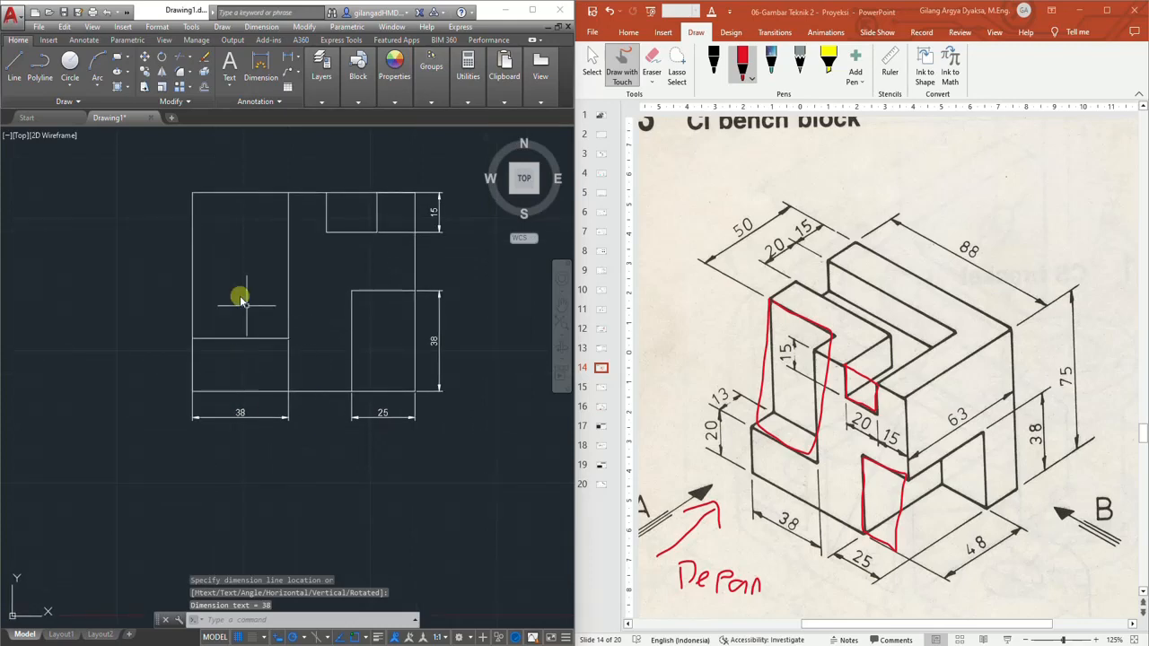
pyautogui.click(291, 59)
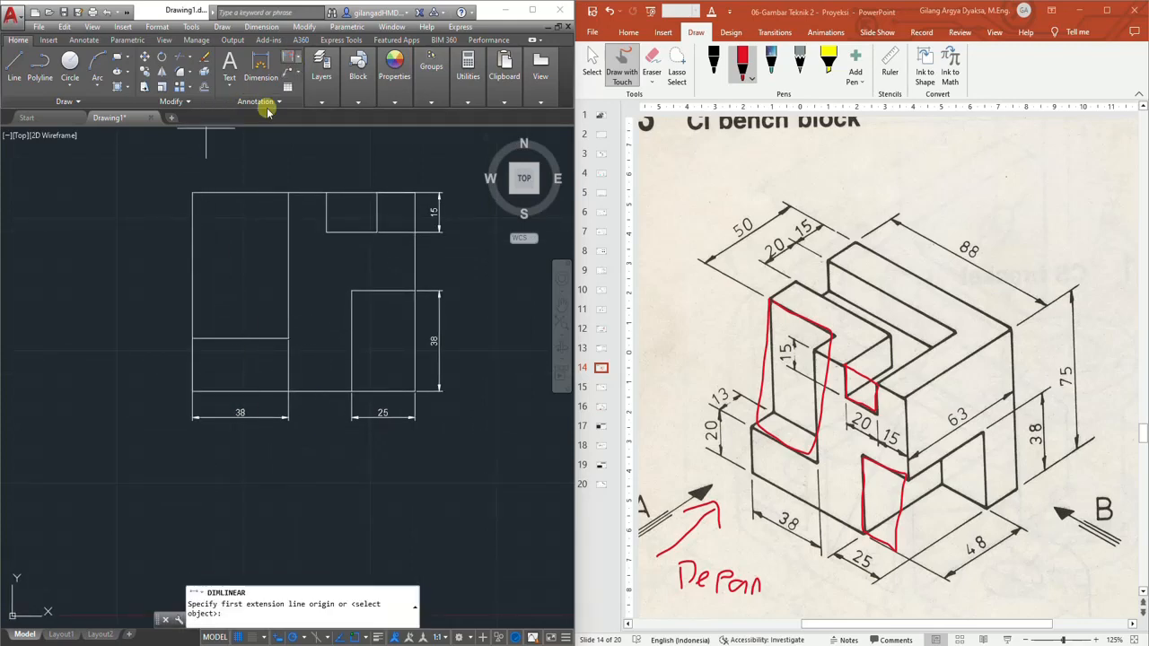
pyautogui.click(194, 393)
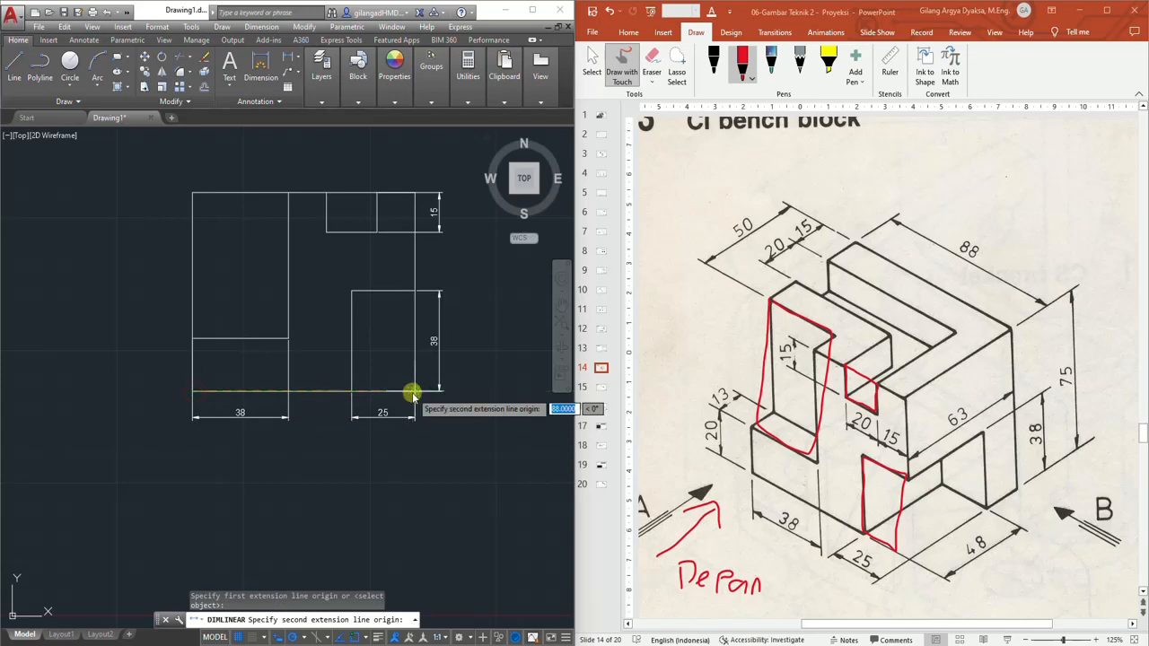
pyautogui.click(412, 392)
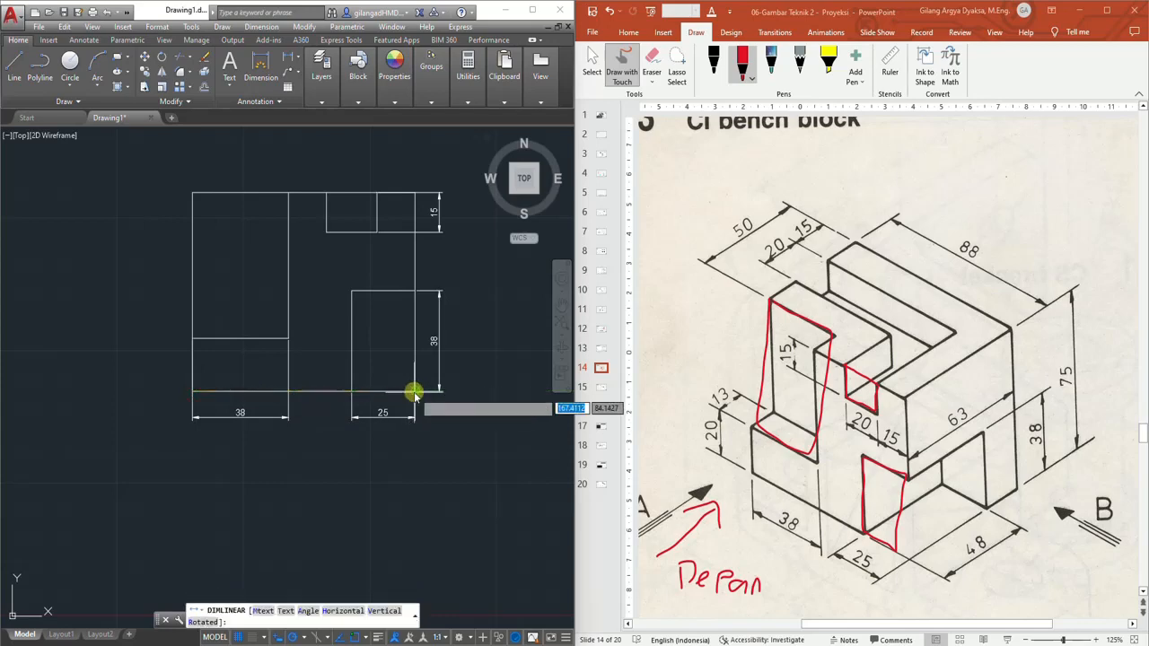
pyautogui.click(402, 447)
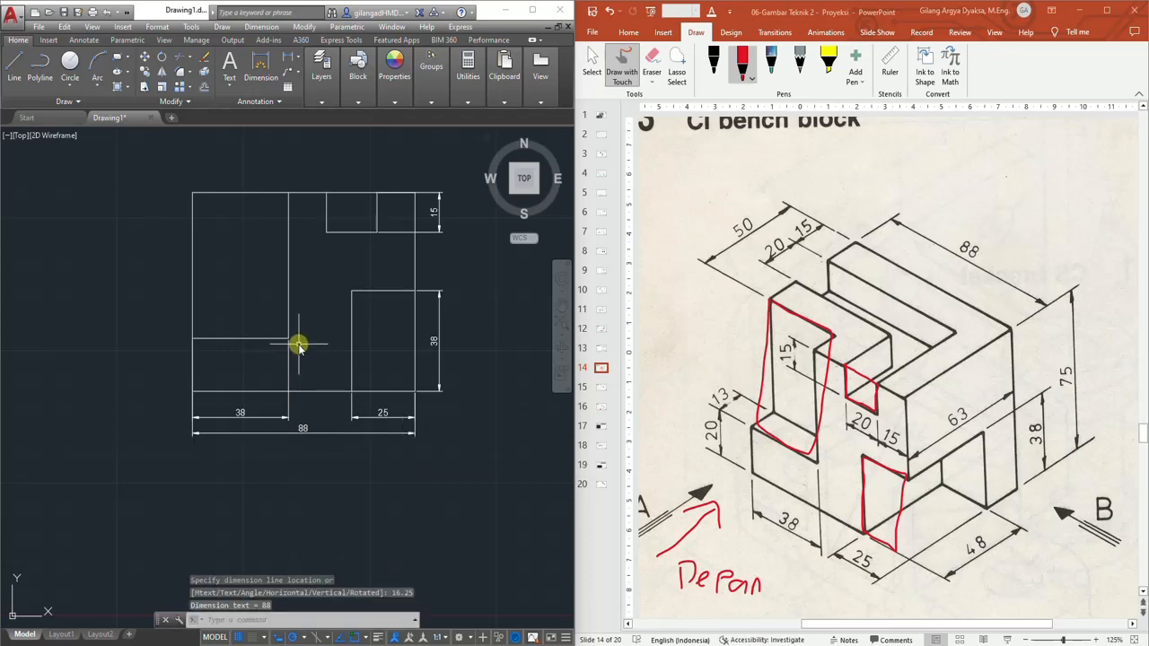
# Dimension the 20 height of the left lower step on the left side, offset 10 from the outline
pyautogui.scroll(2, 298, 346)
pyautogui.scroll(-2, 292, 313)
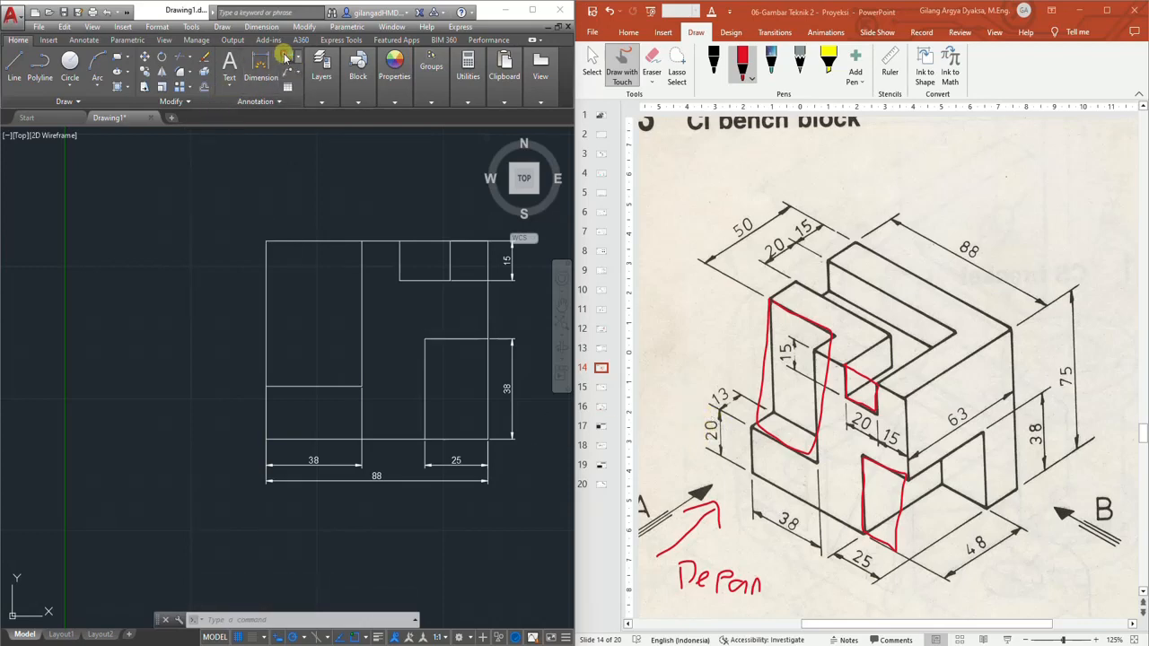
pyautogui.click(285, 58)
pyautogui.click(265, 388)
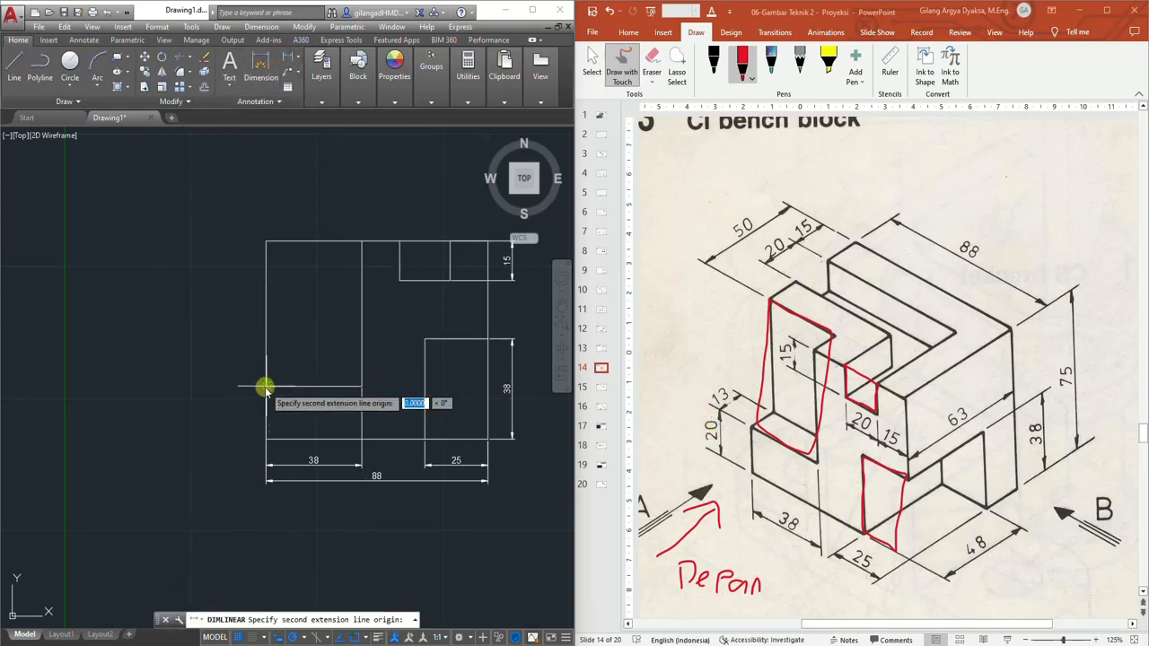
pyautogui.click(264, 438)
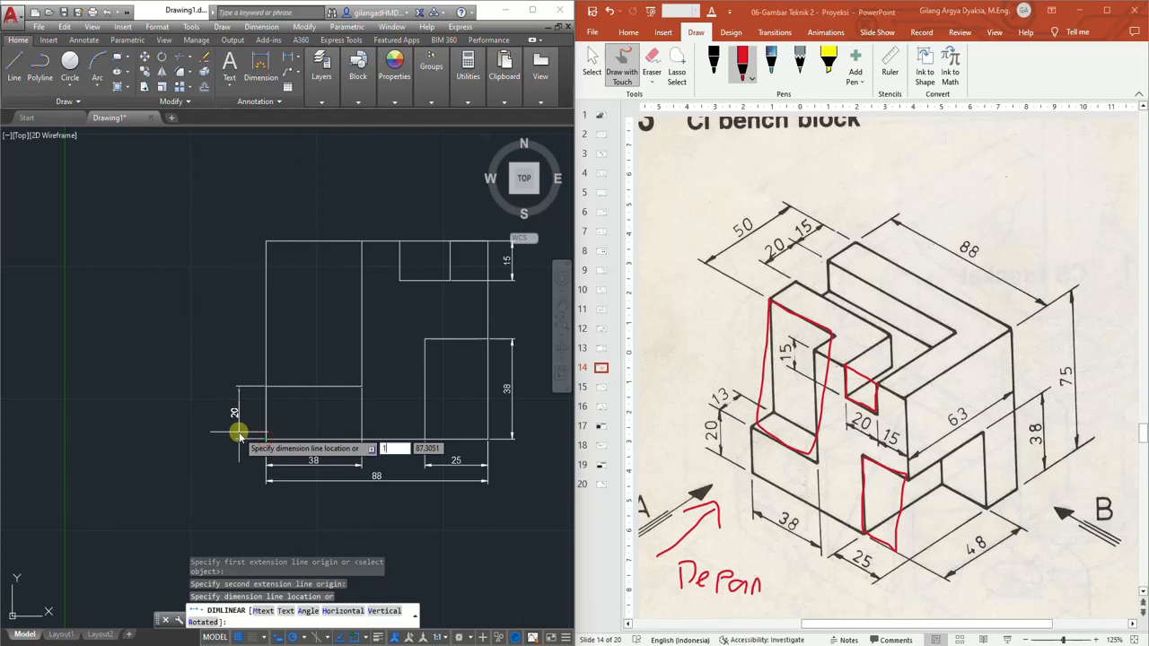
pyautogui.write('10')
pyautogui.press('Return')
# Dimension the 20 width of the top notch below its bottom edge
pyautogui.moveTo(296, 410)
pyautogui.mouseDown(button='middle')
pyautogui.moveTo(310, 400)
pyautogui.moveTo(253, 408)
pyautogui.mouseUp(button='middle')
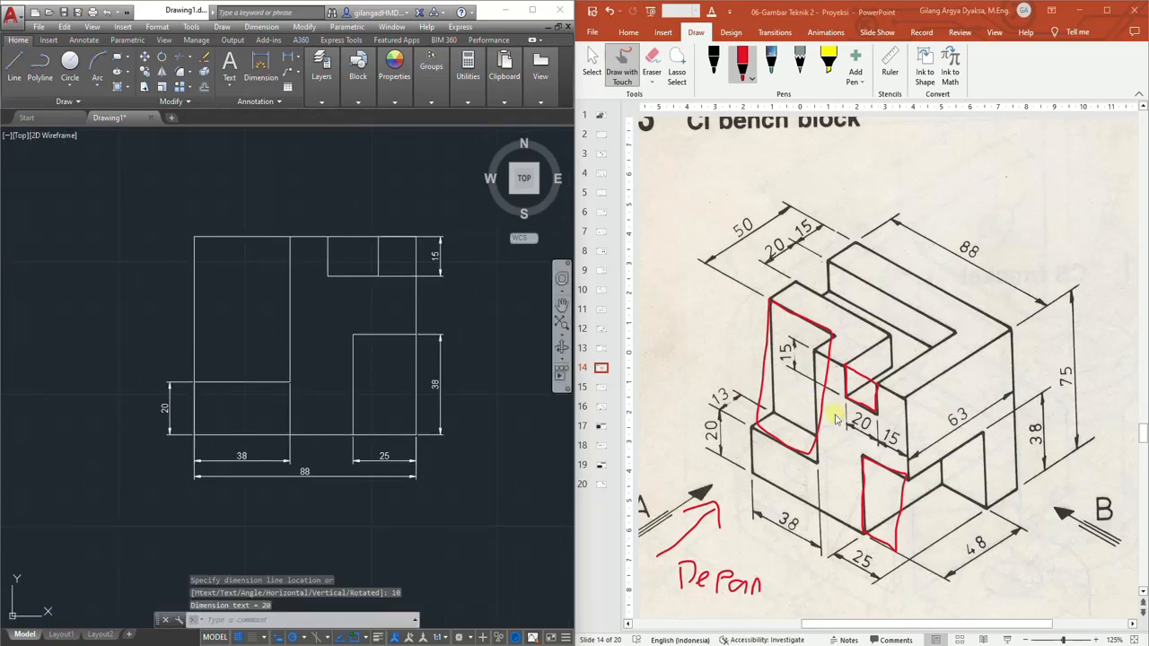
pyautogui.scroll(2, 361, 279)
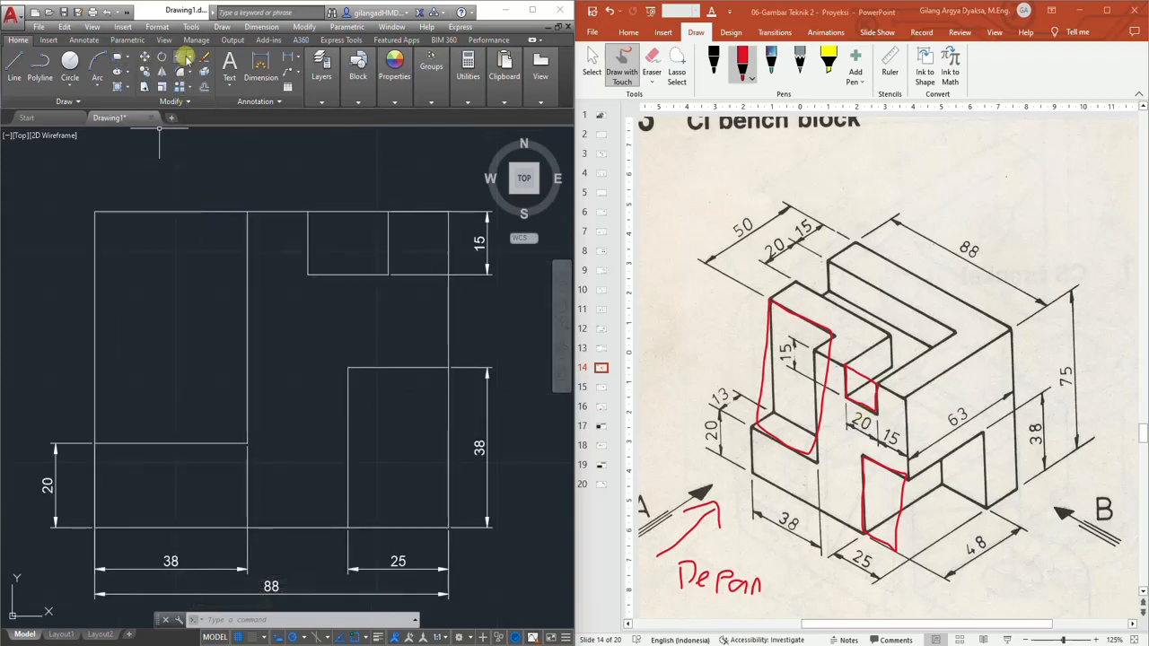
pyautogui.click(261, 63)
pyautogui.click(308, 274)
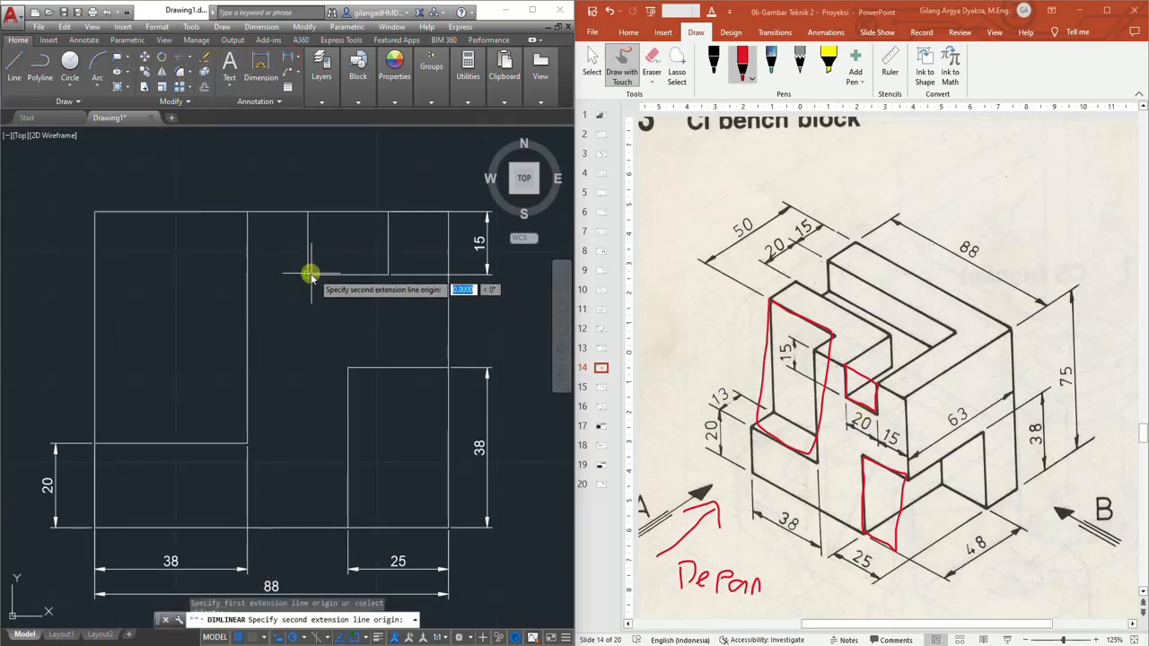
pyautogui.click(388, 275)
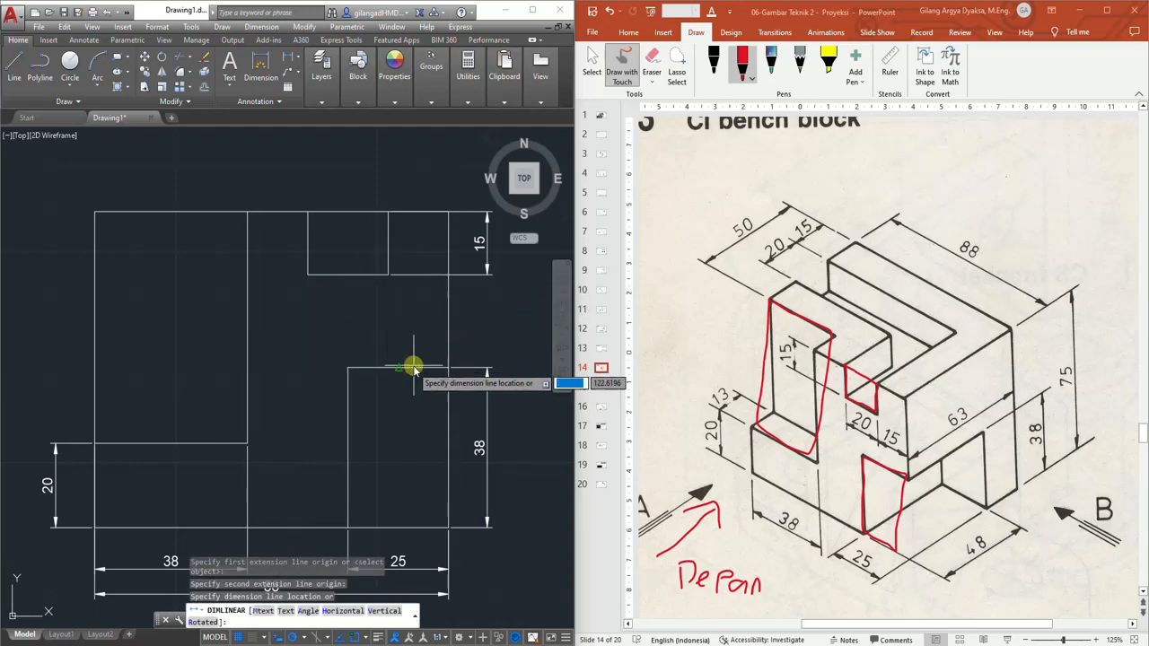
pyautogui.click(360, 319)
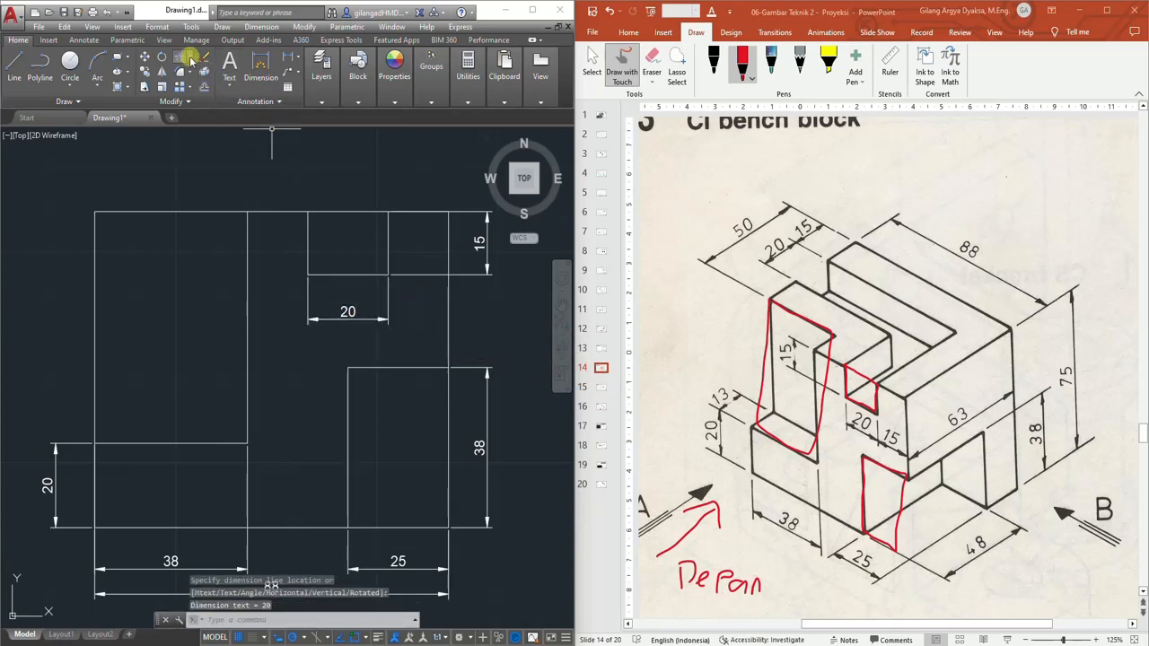
# Dimension the 15 width of the top notch's right part beside the 20 dimension
pyautogui.click(261, 60)
pyautogui.click(388, 276)
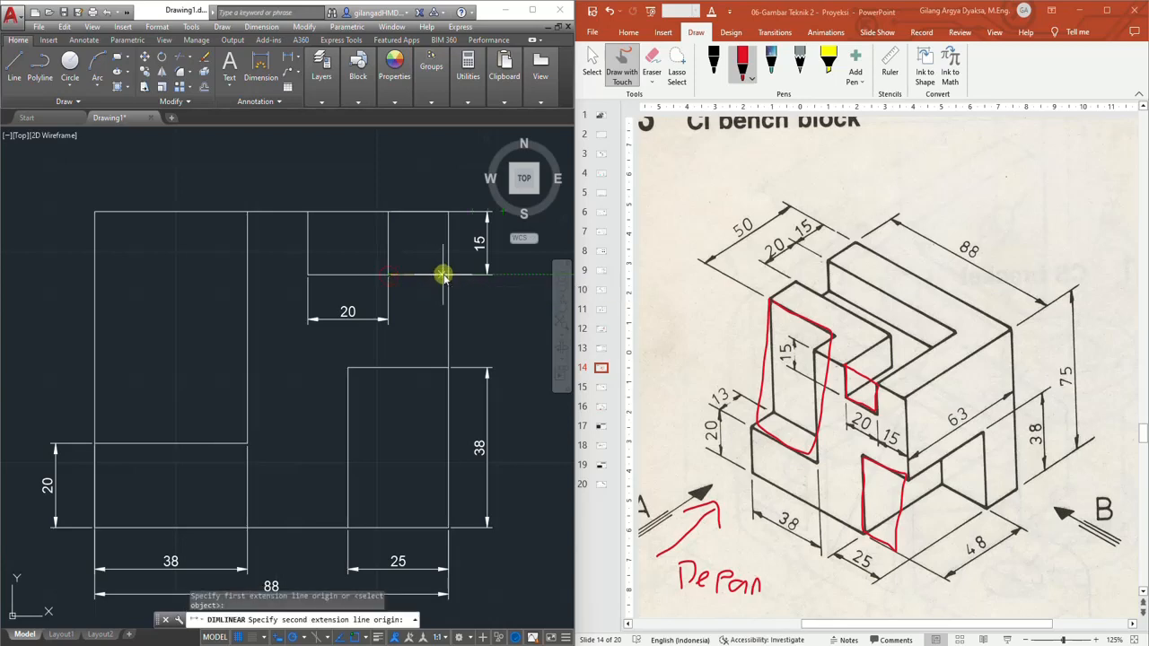
pyautogui.click(449, 275)
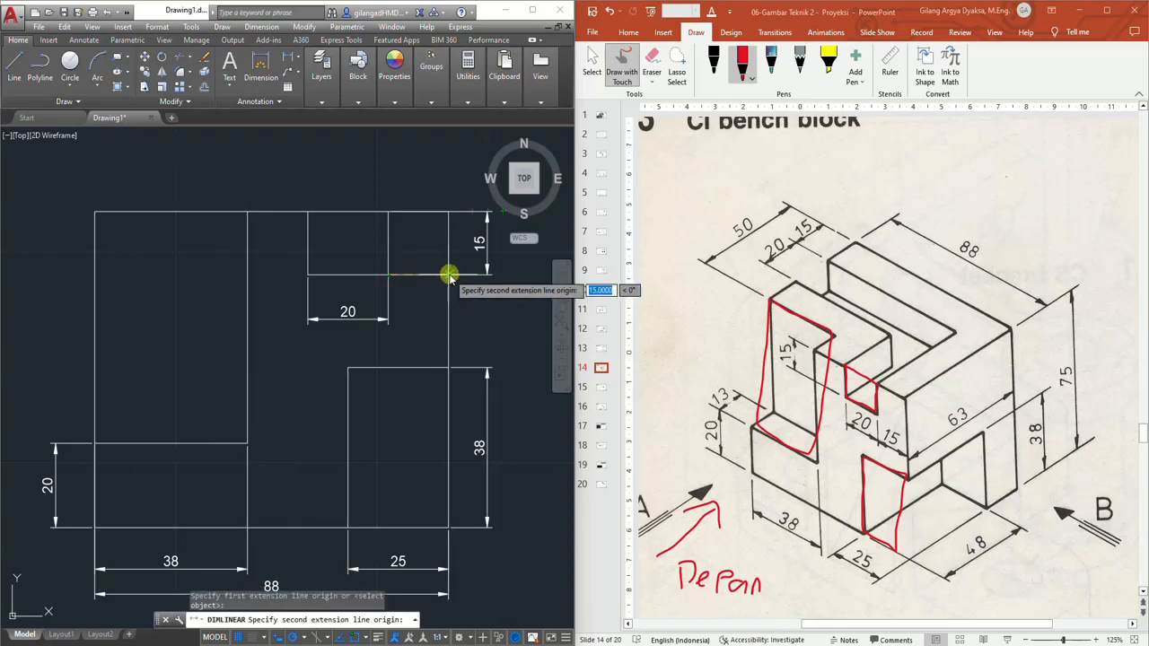
pyautogui.click(386, 319)
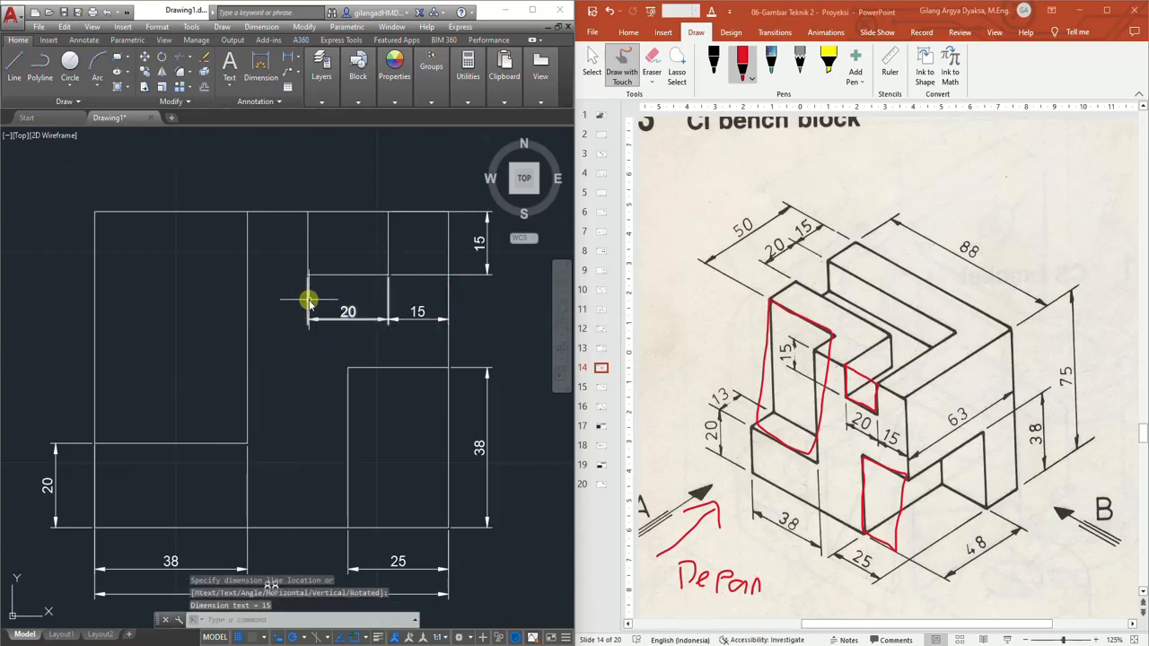
# Dimension the overall 75 height of the view on its left side, outside the 20 dimension
pyautogui.scroll(-2, 306, 324)
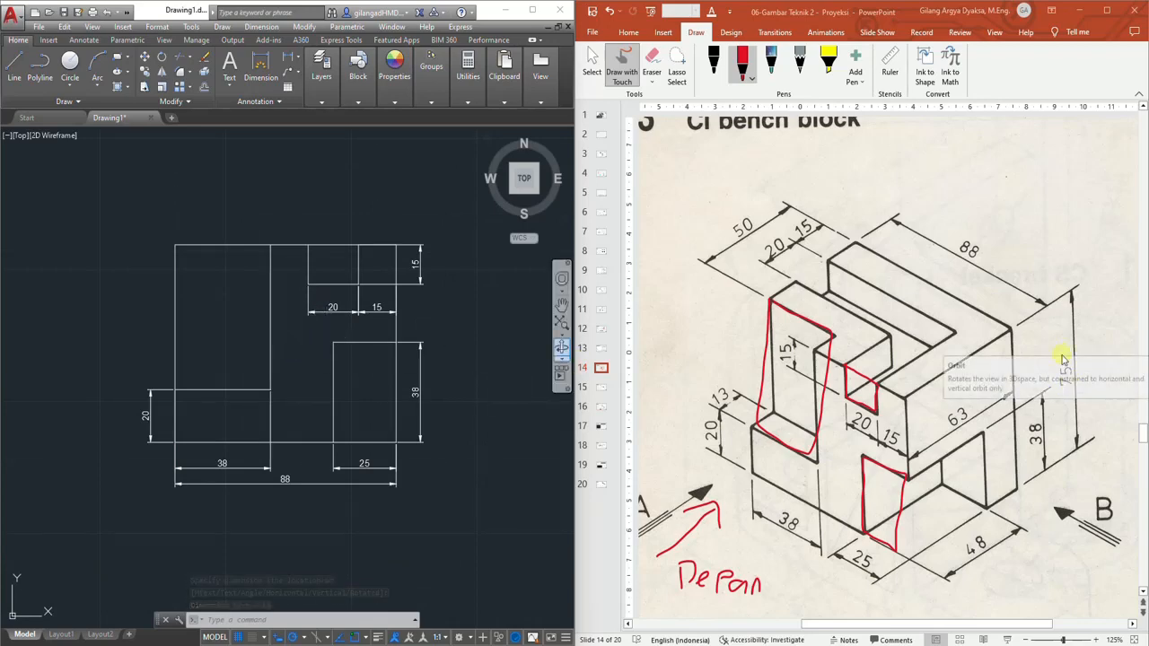
pyautogui.moveTo(323, 363); pyautogui.dragTo(359, 358, button='middle')
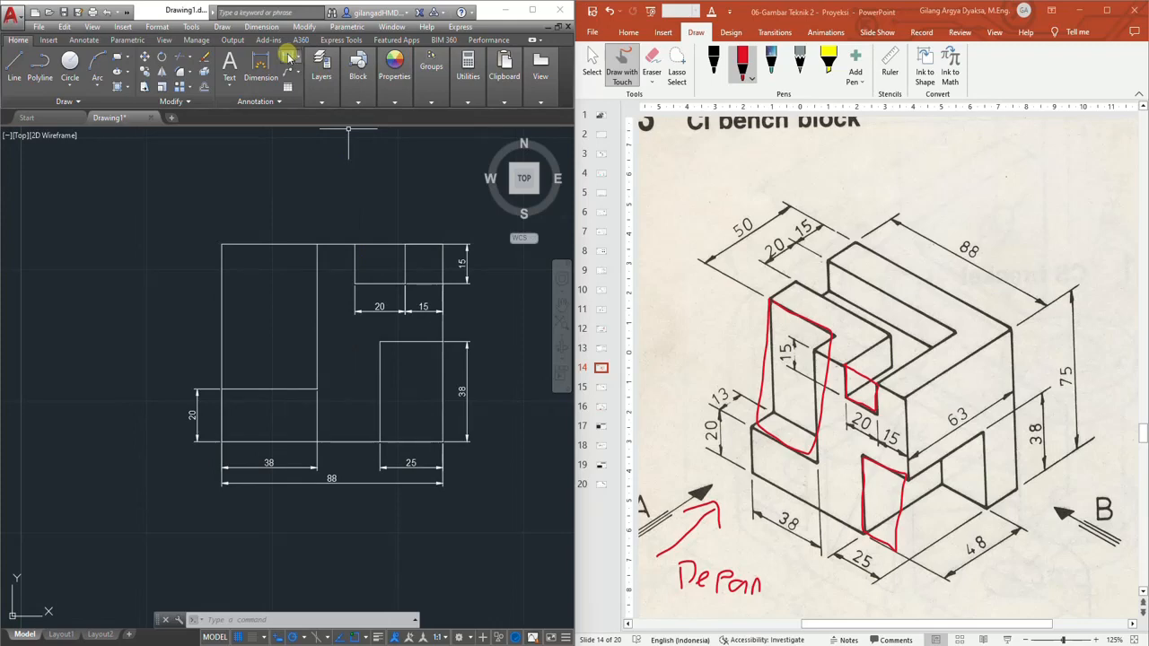
pyautogui.click(289, 58)
pyautogui.click(223, 244)
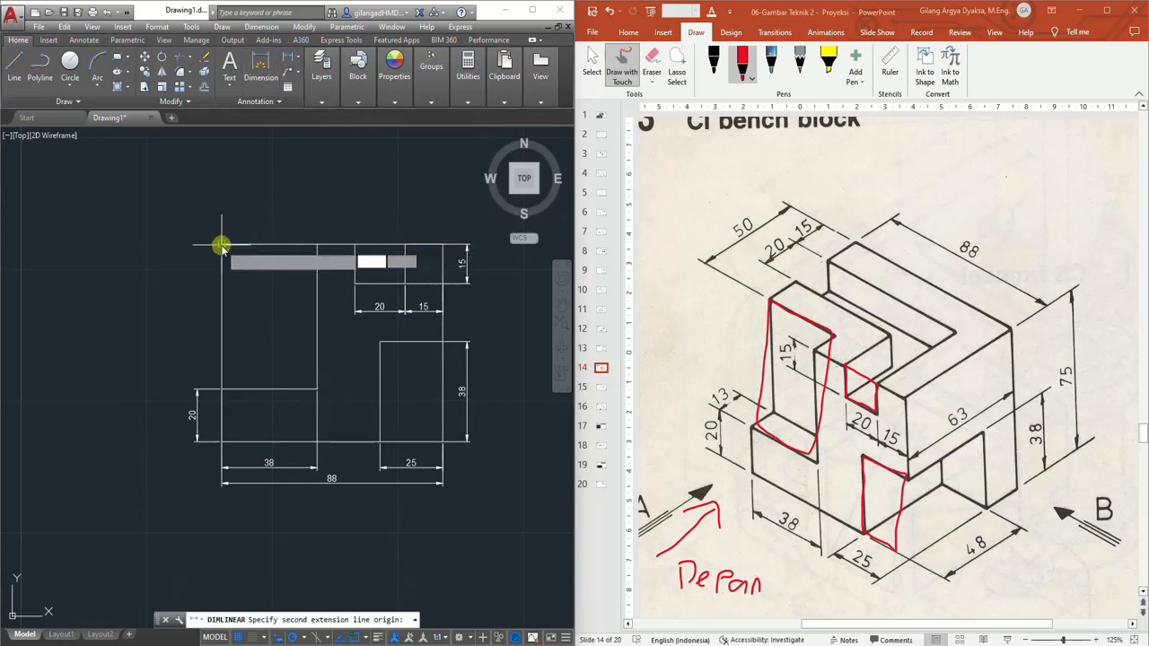
pyautogui.click(223, 441)
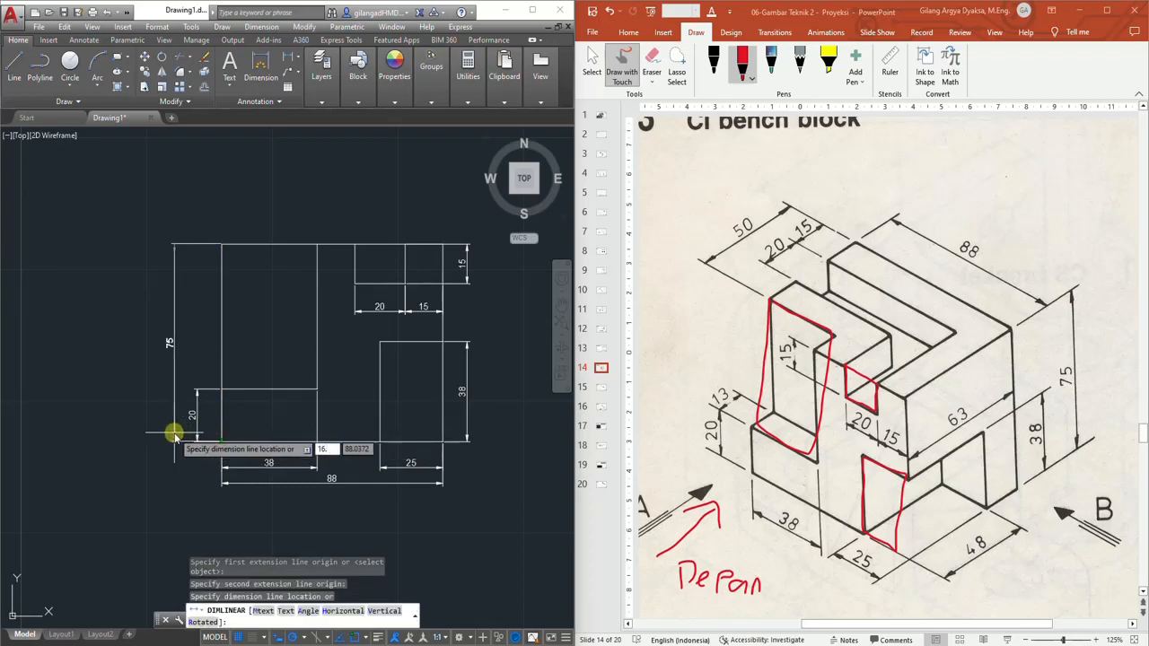
pyautogui.press('Return')
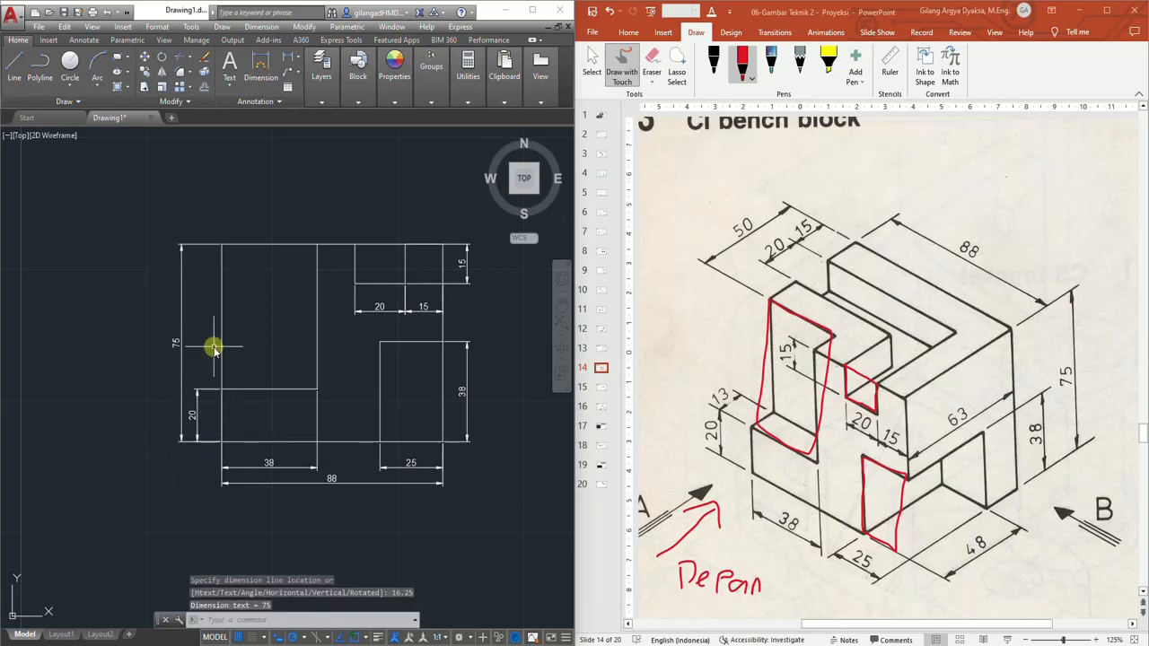
# Draw a 40 mm horizontal line extending right from the view's bottom-right corner
pyautogui.scroll(2, 301, 349)
pyautogui.scroll(-2, 301, 349)
pyautogui.moveTo(351, 350); pyautogui.dragTo(272, 362, button='middle')
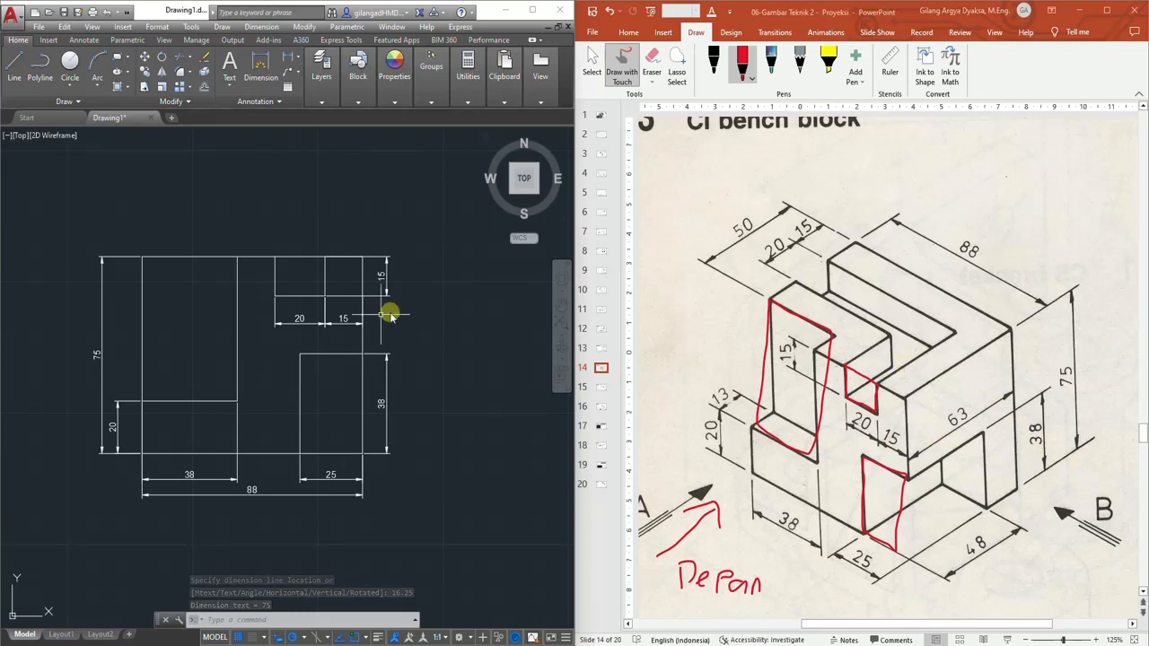
pyautogui.scroll(-2, 268, 353)
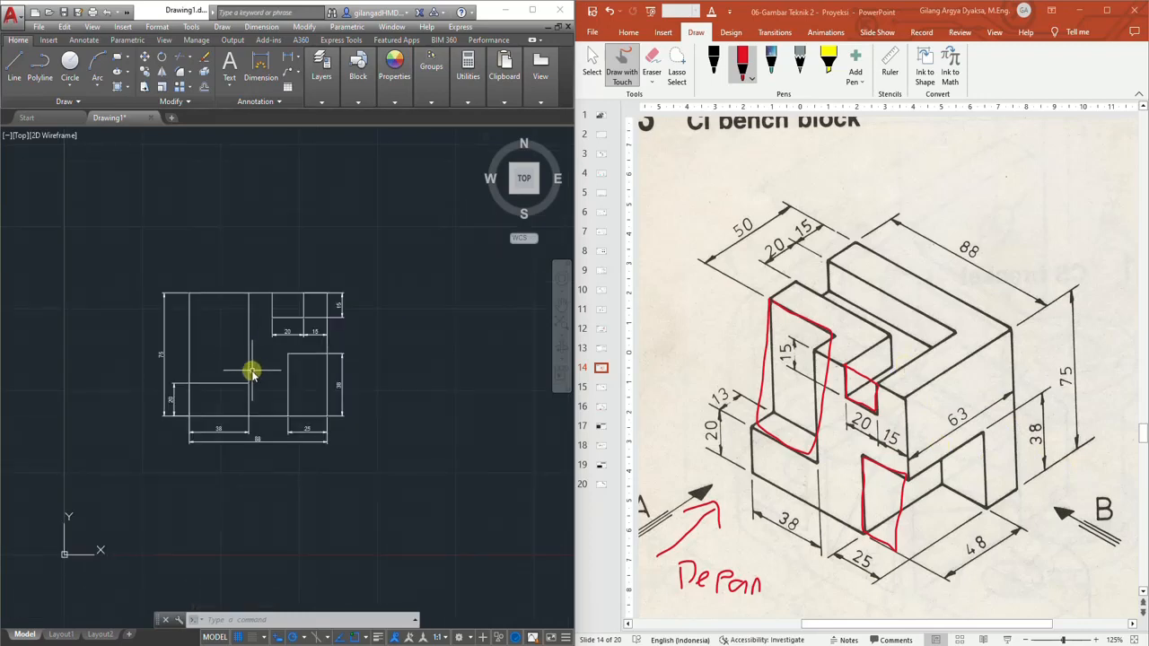
pyautogui.scroll(2, 256, 371)
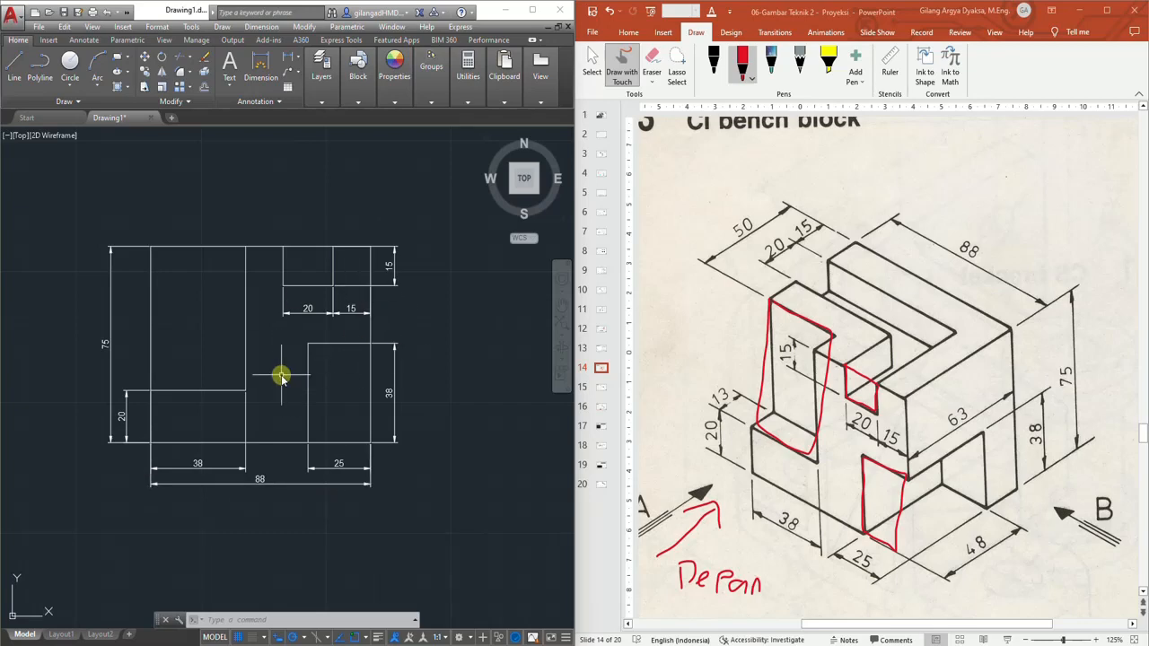
pyautogui.moveTo(283, 373); pyautogui.dragTo(266, 373, button='middle')
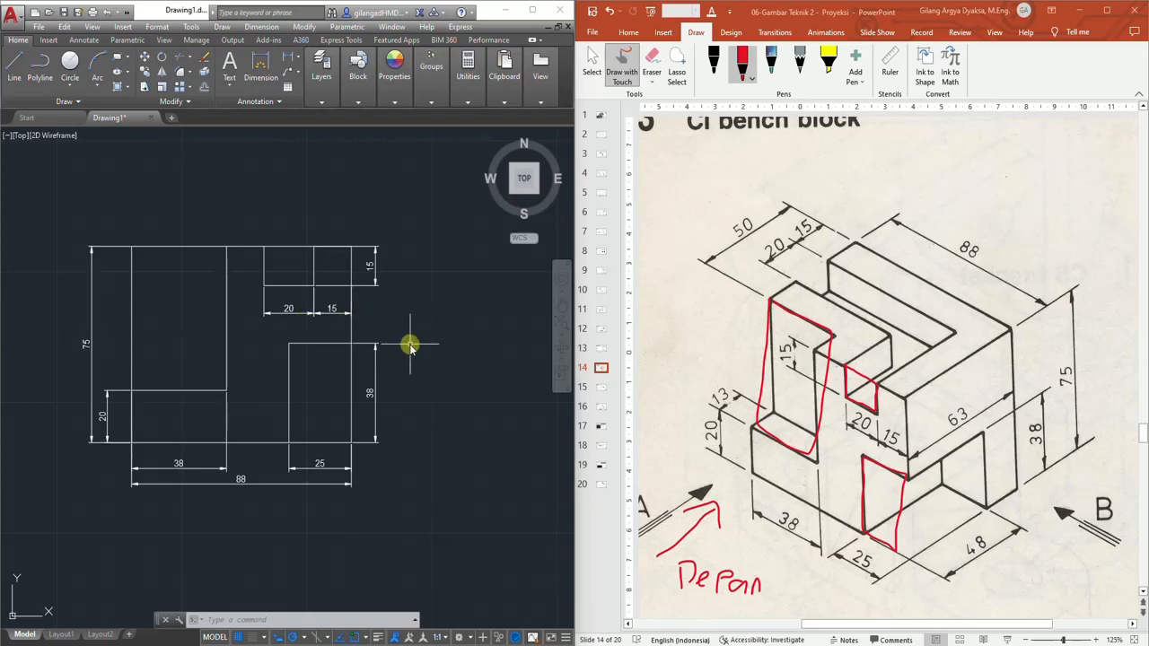
pyautogui.scroll(-2, 332, 333)
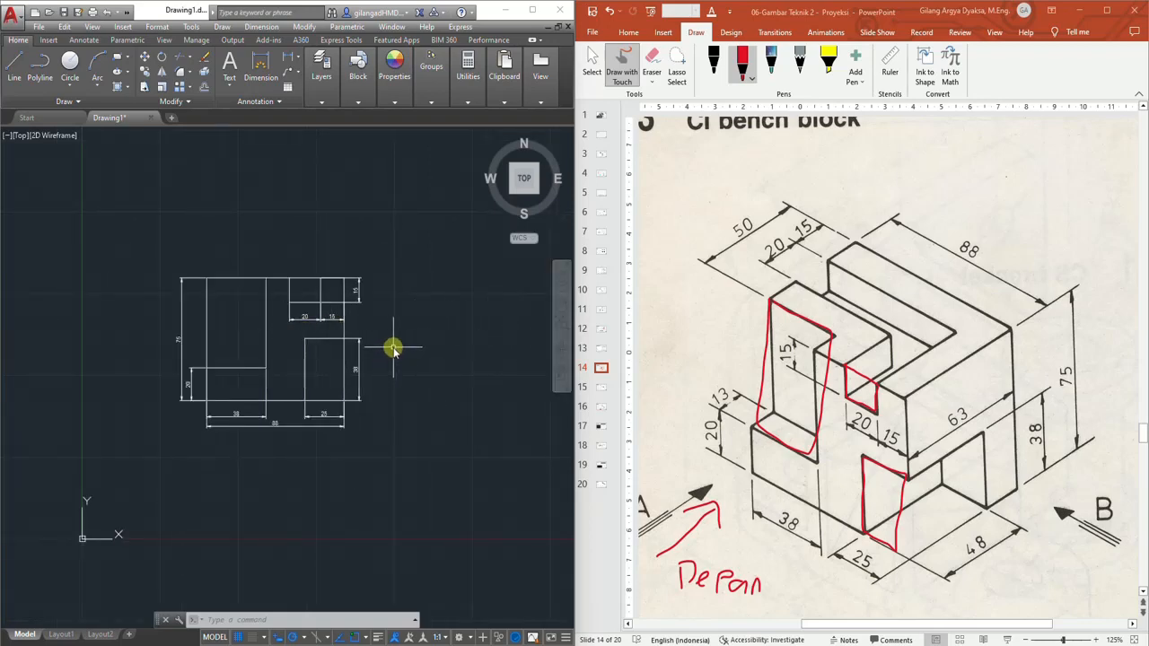
pyautogui.moveTo(393, 348)
pyautogui.mouseDown(button='middle')
pyautogui.moveTo(324, 361)
pyautogui.moveTo(361, 368)
pyautogui.mouseUp(button='middle')
pyautogui.scroll(2, 329, 363)
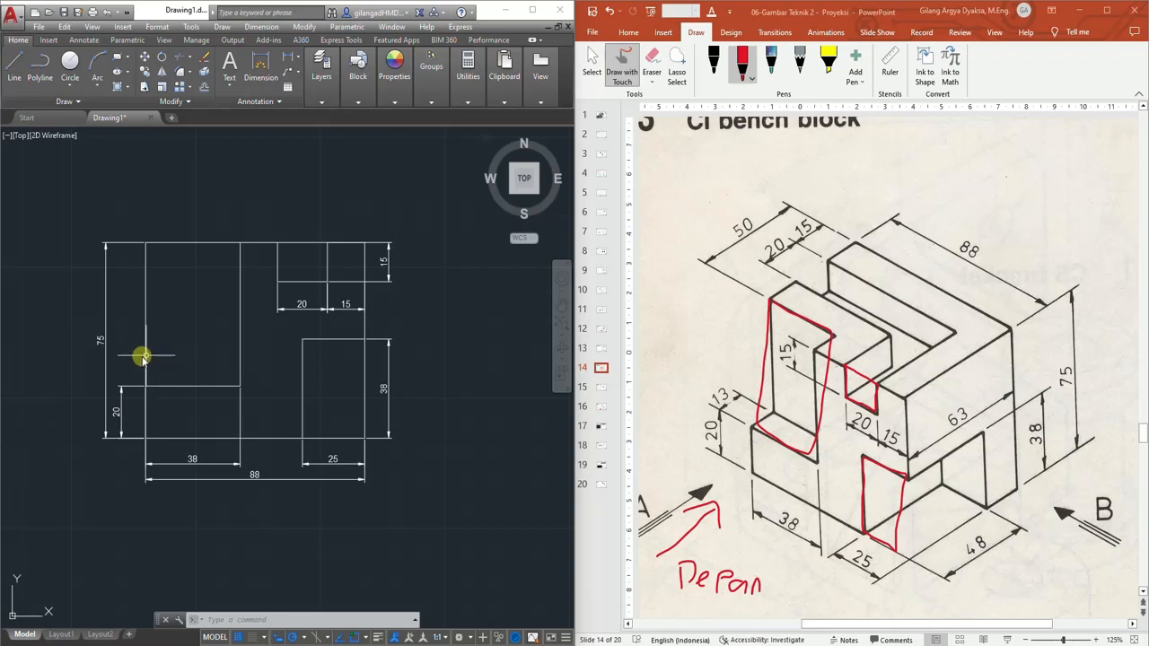
pyautogui.moveTo(261, 373); pyautogui.dragTo(185, 393, button='middle')
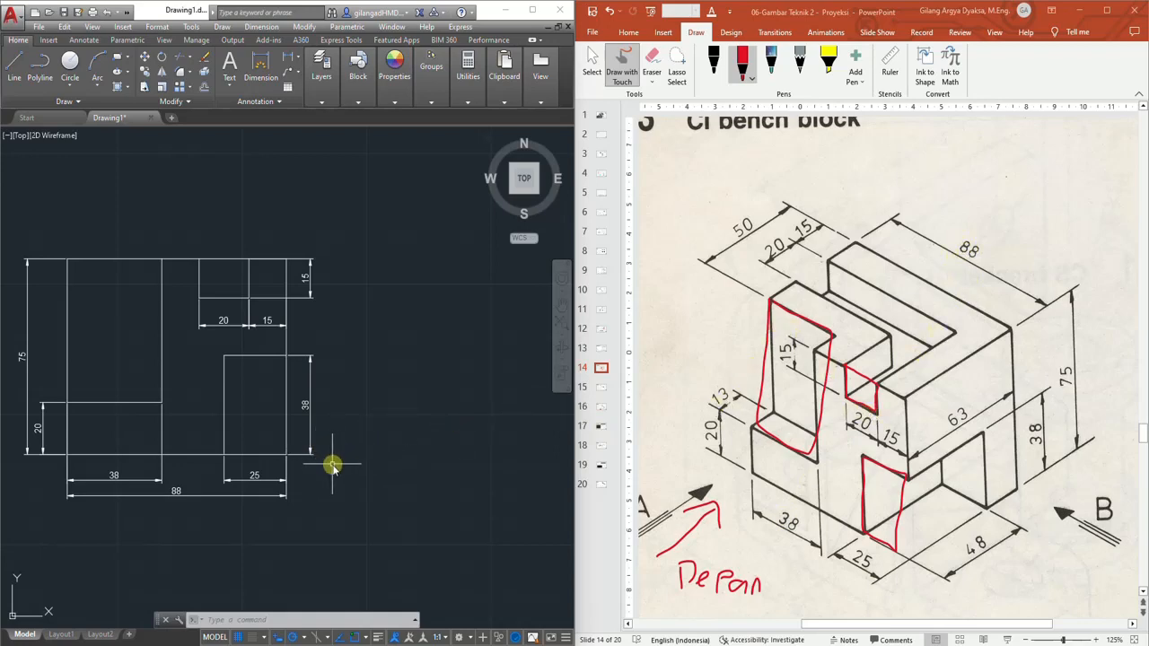
pyautogui.click(14, 70)
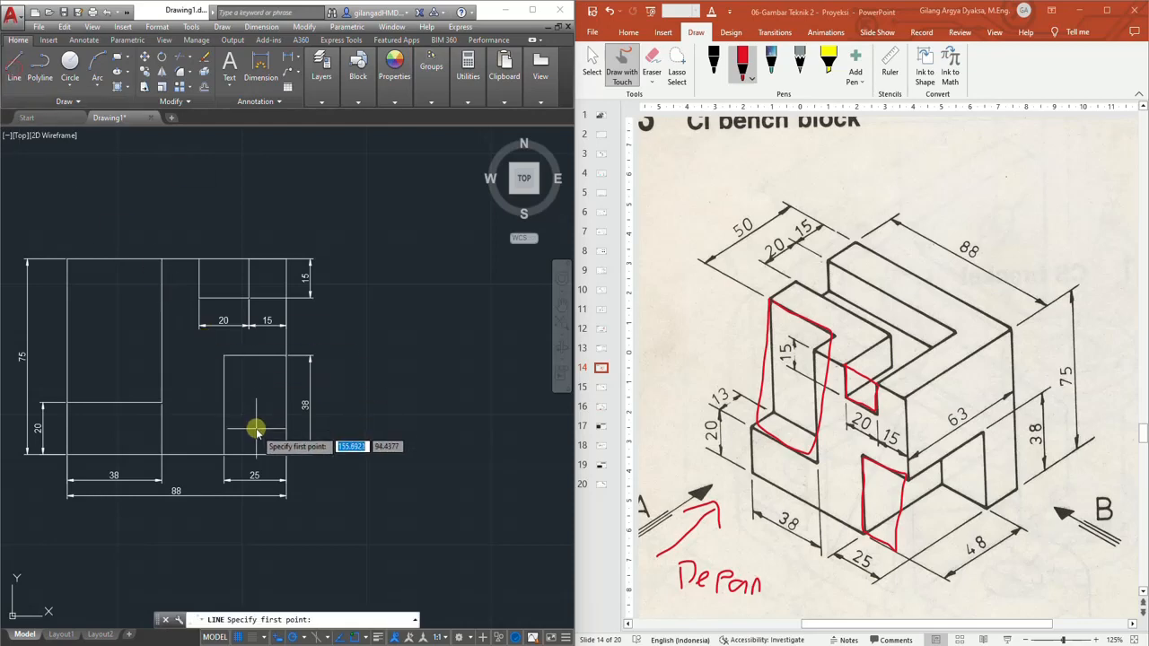
pyautogui.scroll(2, 256, 431)
pyautogui.click(302, 468)
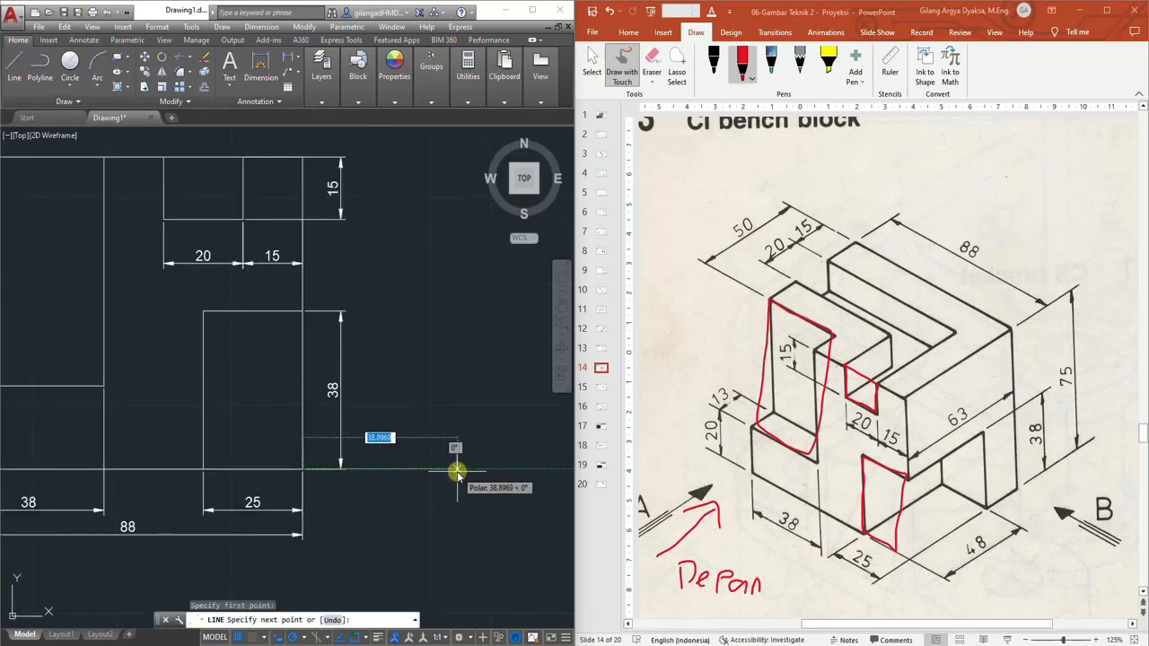
pyautogui.write('40')
pyautogui.press('Return')
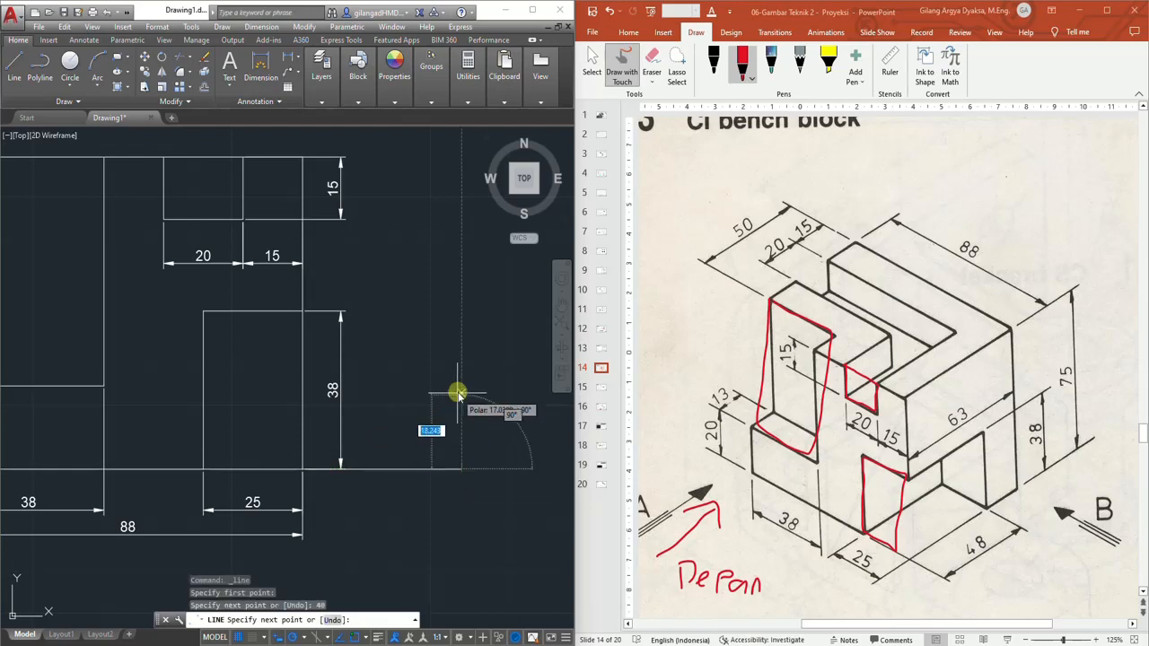
pyautogui.press('Escape')
# Draw a 40 mm horizontal line extending right from the view's top-right corner
pyautogui.click(14, 67)
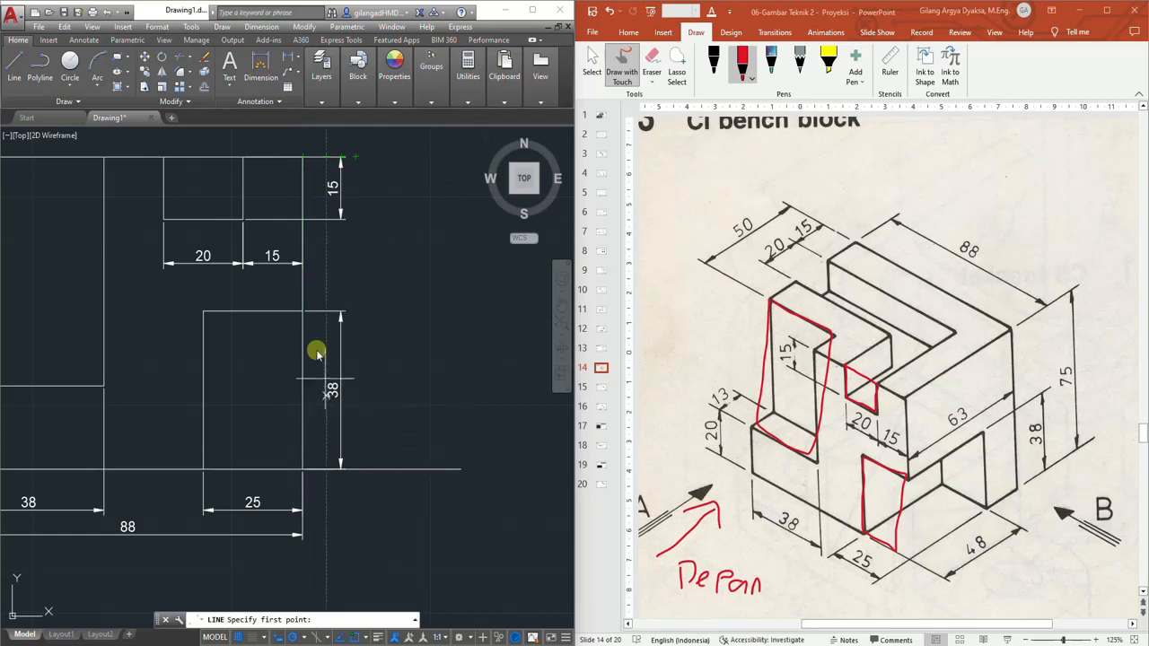
pyautogui.scroll(-2, 314, 395)
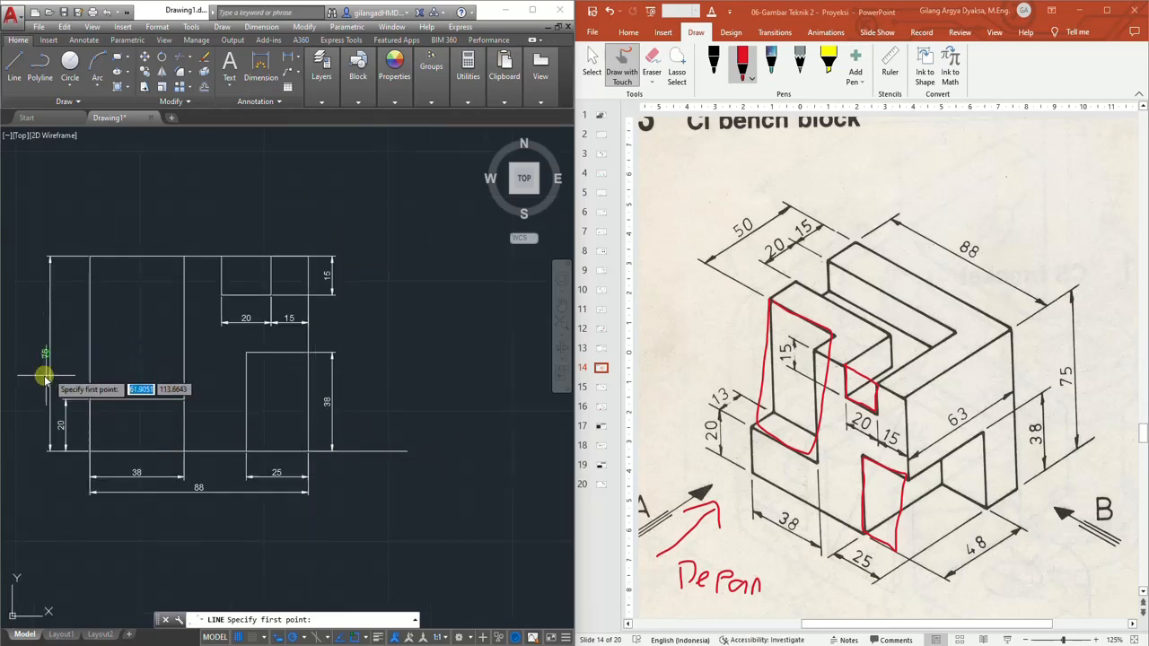
pyautogui.click(308, 257)
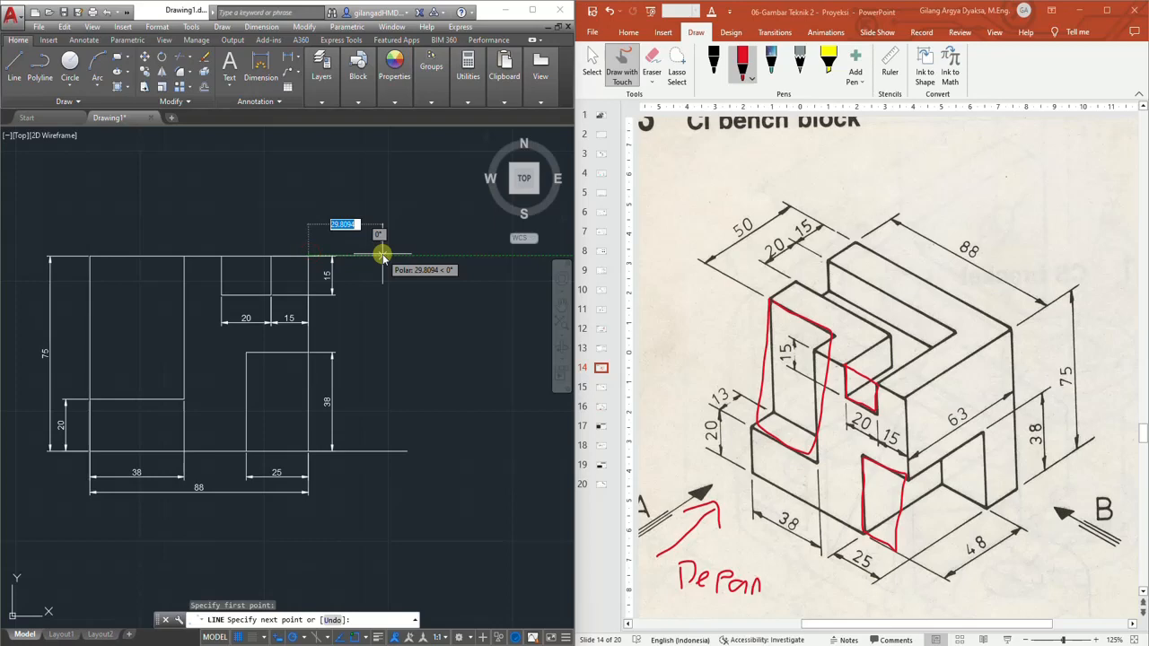
pyautogui.write('40')
pyautogui.press('Return')
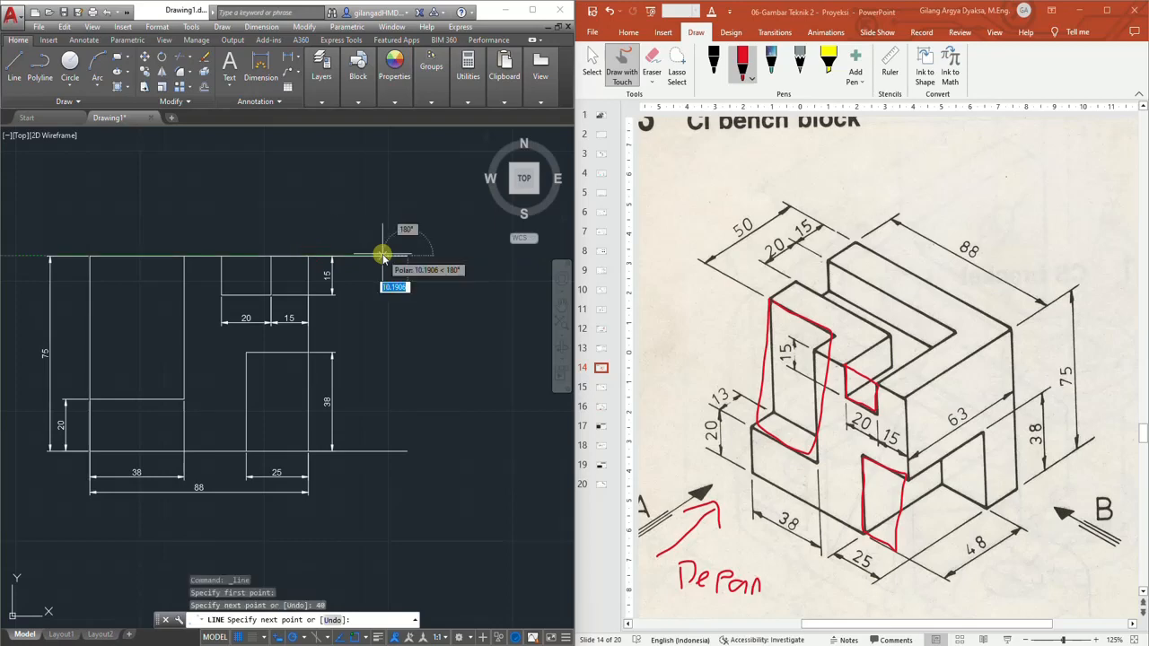
pyautogui.press('Escape')
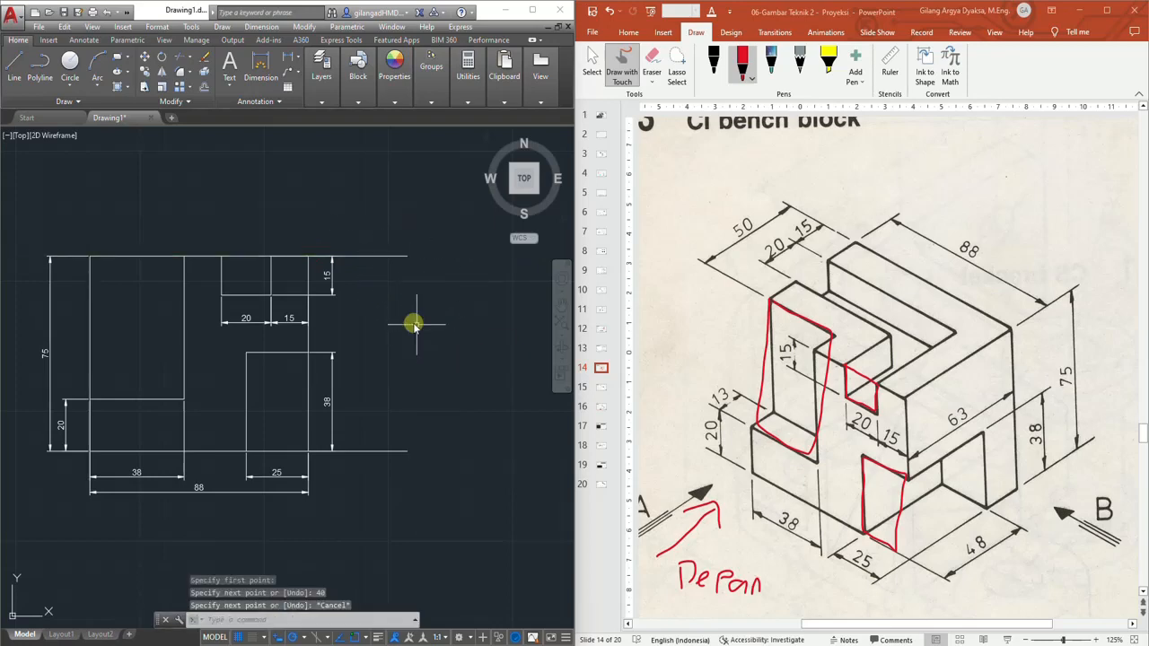
# Set the colour of the two new horizontal lines to 248,215,49
pyautogui.click(374, 258)
pyautogui.click(381, 451)
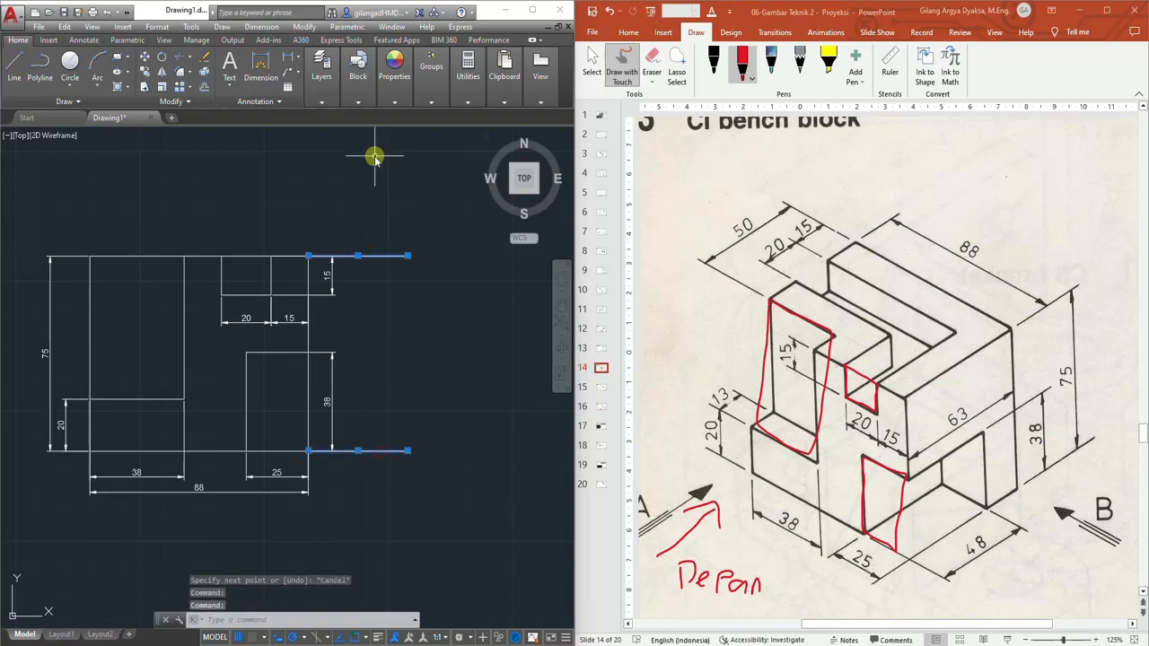
pyautogui.moveTo(398, 82)
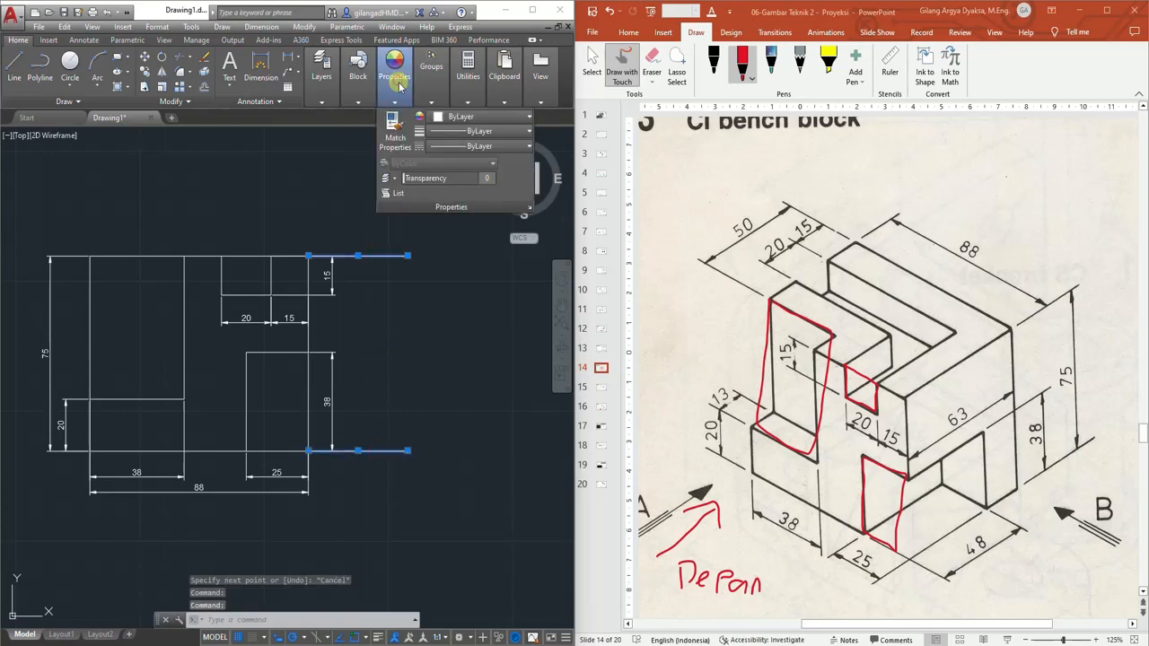
pyautogui.click(439, 117)
pyautogui.click(448, 168)
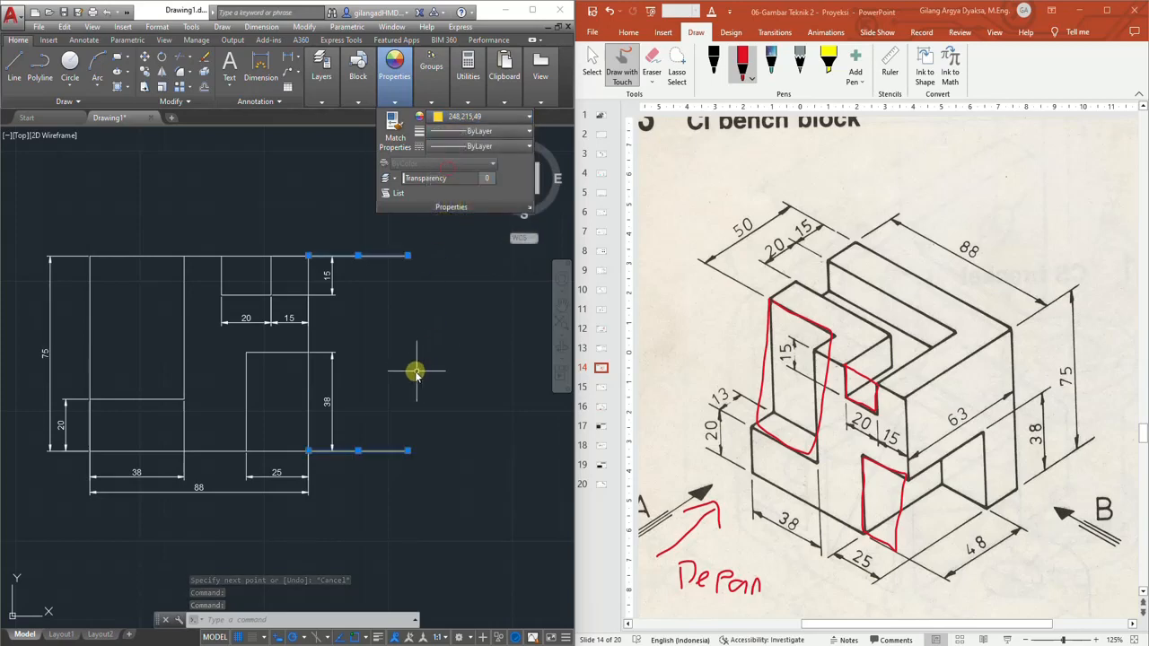
pyautogui.press('Escape')
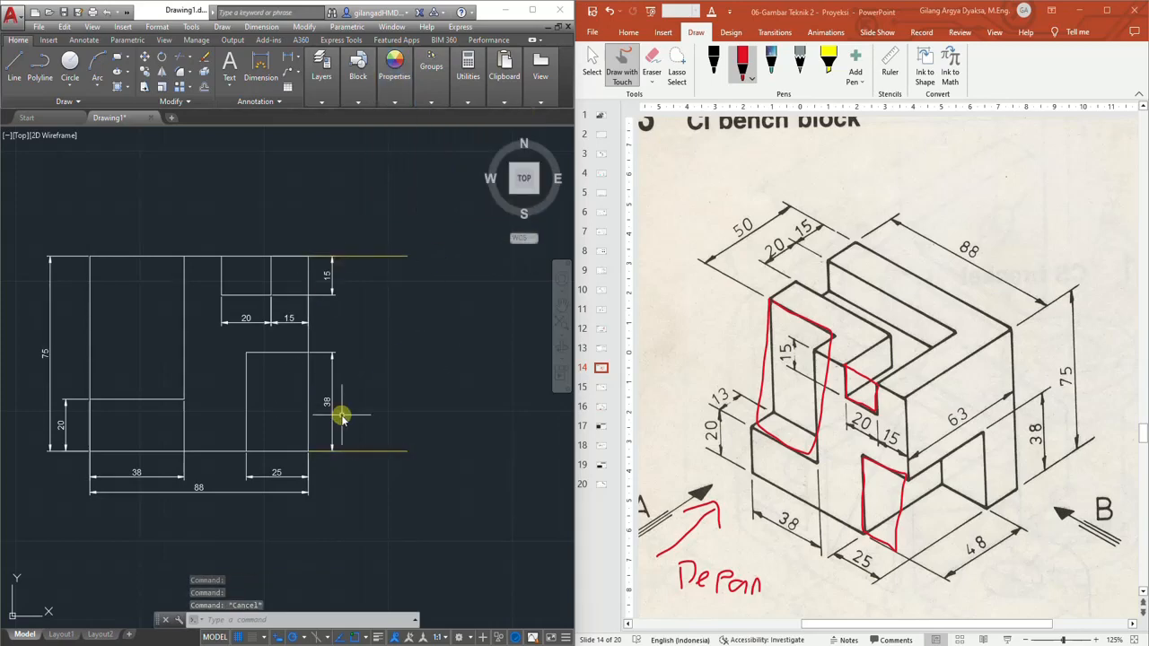
# Draw a vertical line joining the right ends of the two new horizontal lines
pyautogui.scroll(2, 260, 385)
pyautogui.scroll(-2, 259, 382)
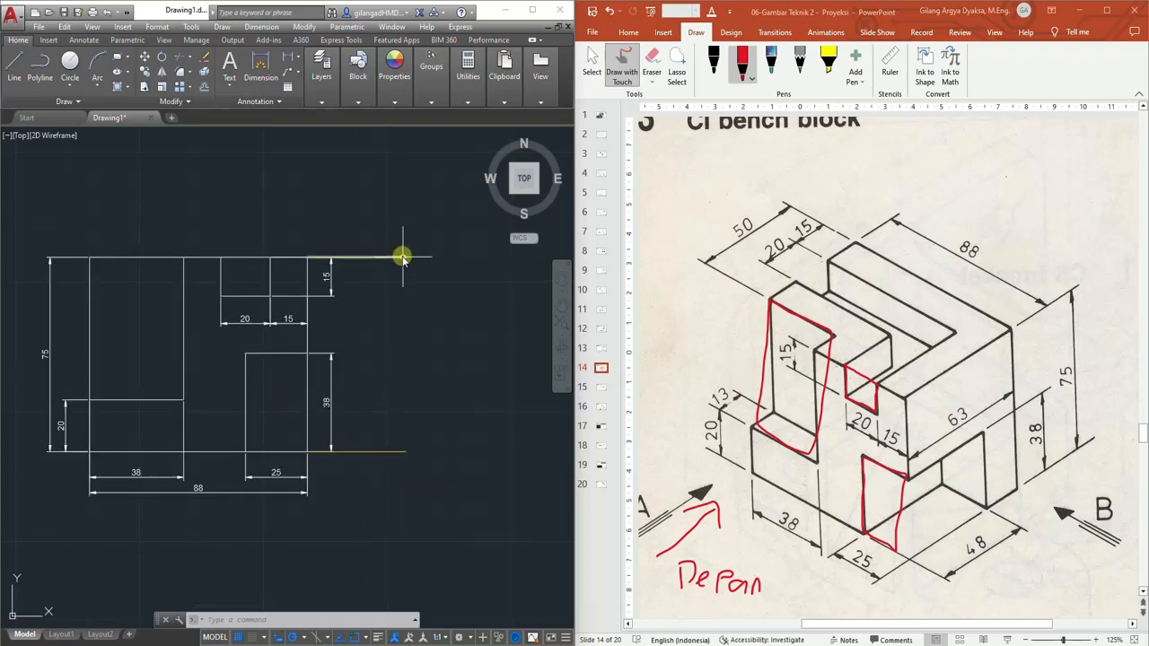
pyautogui.click(15, 66)
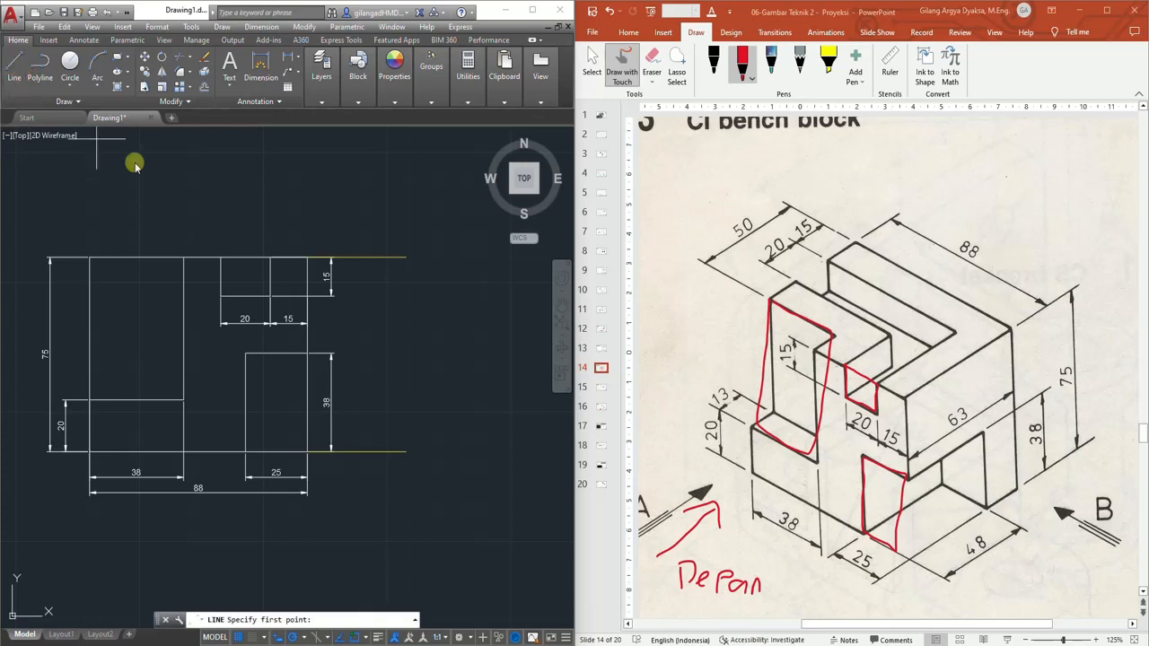
pyautogui.click(405, 259)
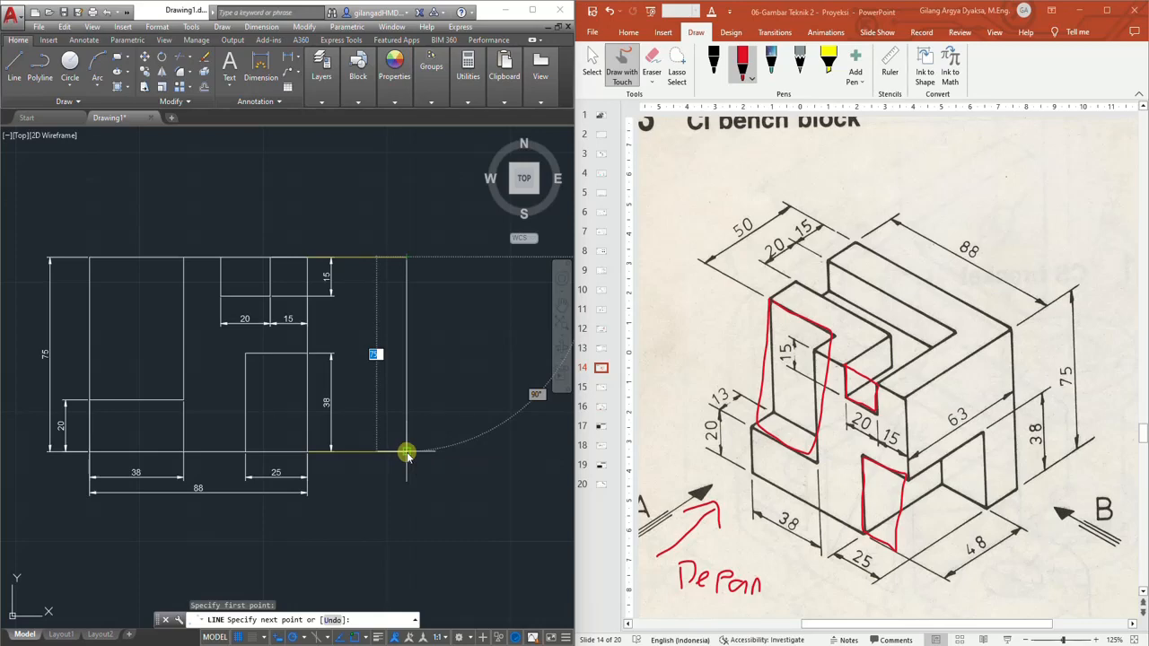
pyautogui.click(406, 451)
pyautogui.press('Escape')
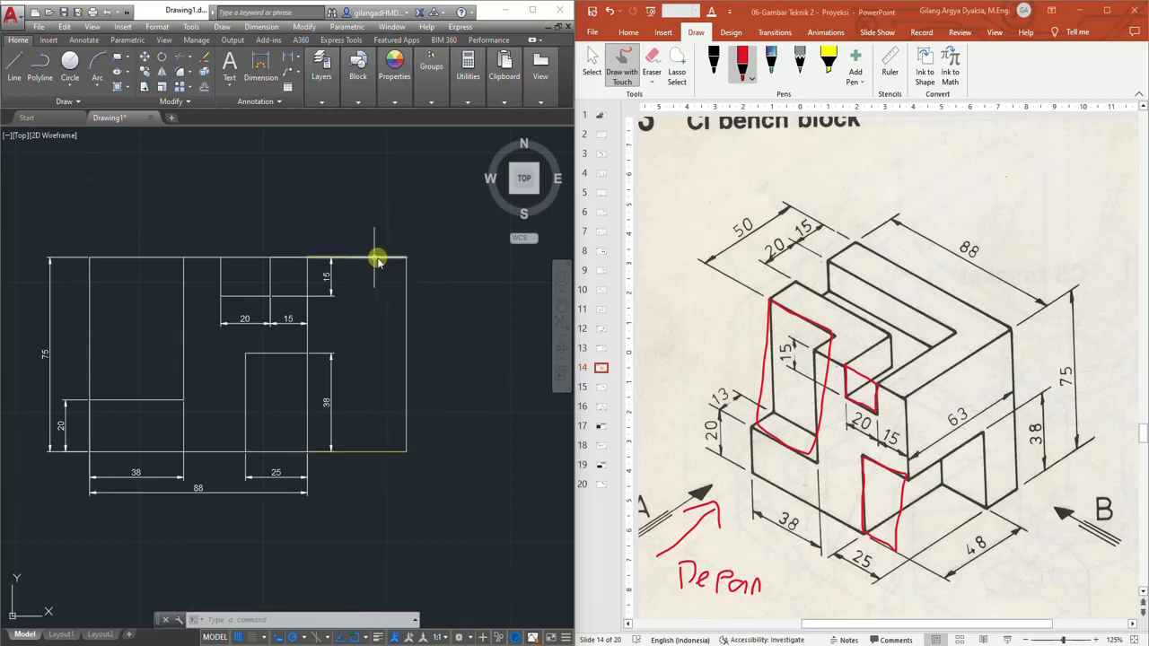
# Draw the side view's bottom edge 63 mm right from the end of the lower 40 mm line, then its right edge 75 mm up
pyautogui.moveTo(426, 341); pyautogui.dragTo(295, 343, button='middle')
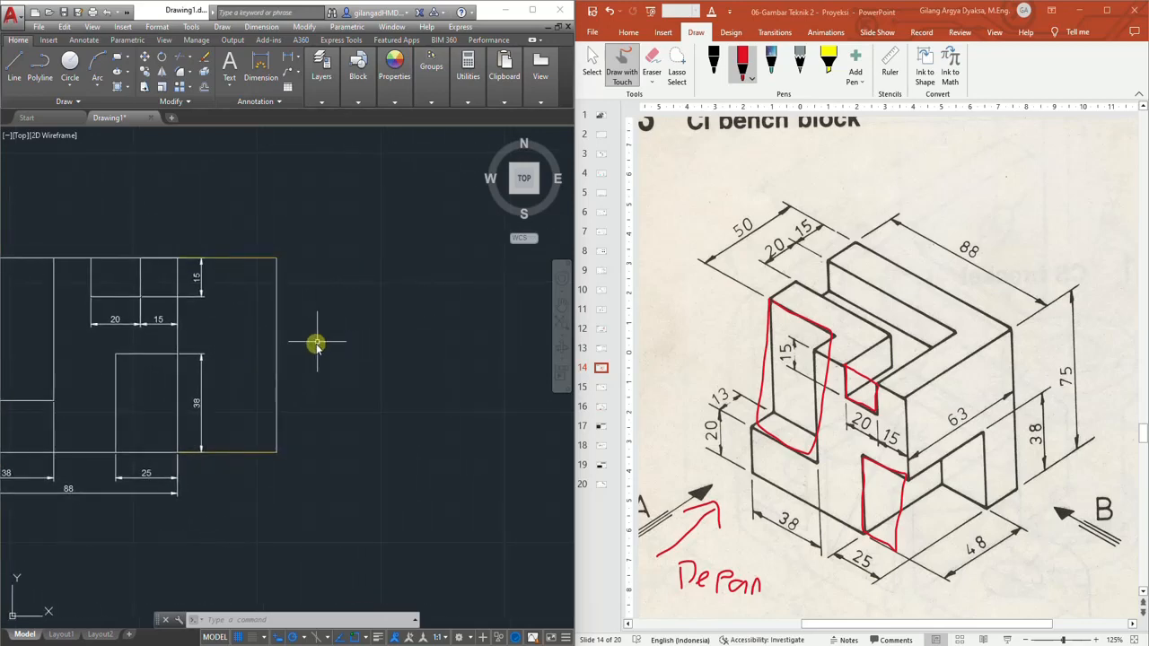
pyautogui.moveTo(239, 389)
pyautogui.mouseDown(button='middle')
pyautogui.moveTo(300, 377)
pyautogui.moveTo(239, 368)
pyautogui.mouseUp(button='middle')
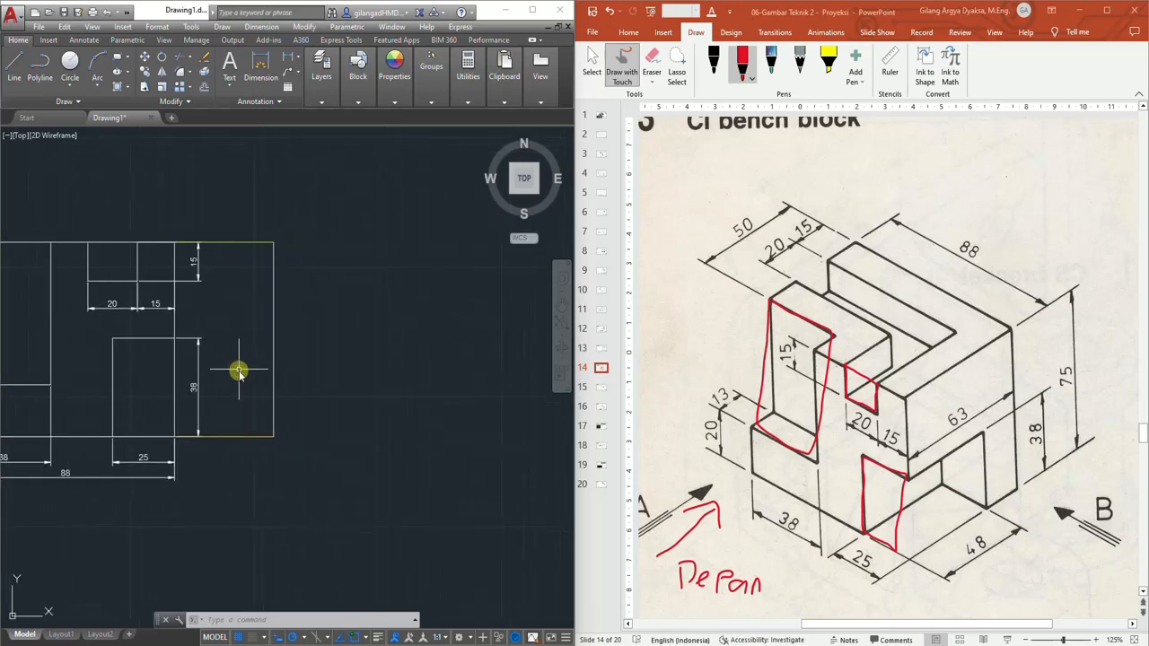
pyautogui.click(18, 77)
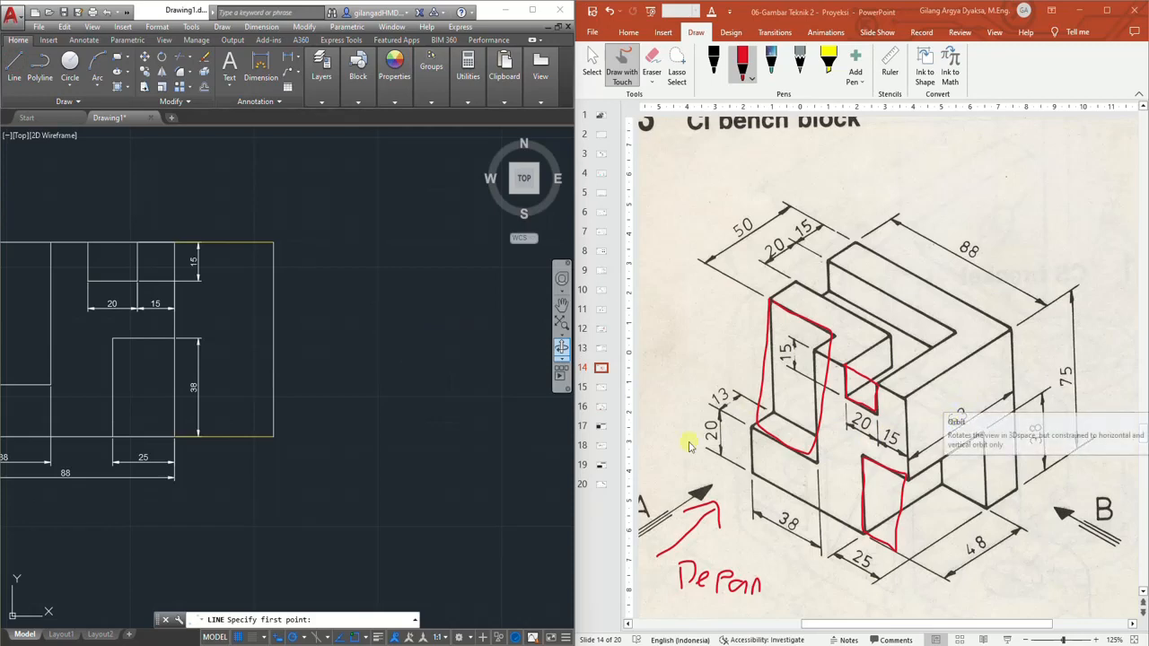
pyautogui.click(273, 438)
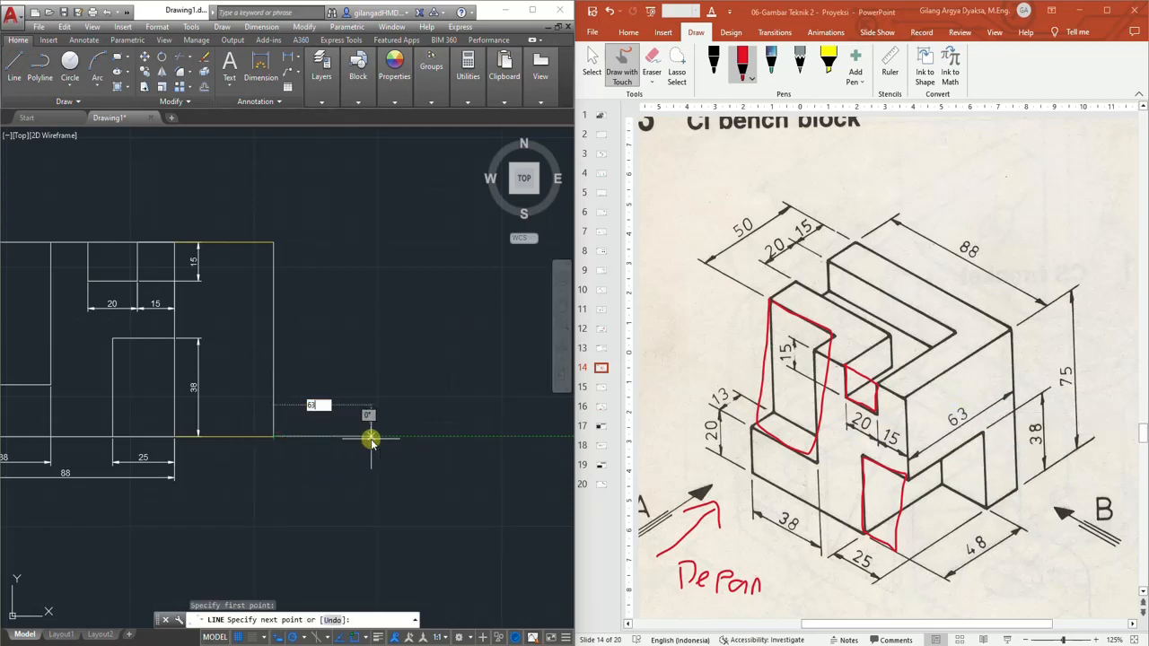
pyautogui.press('Return')
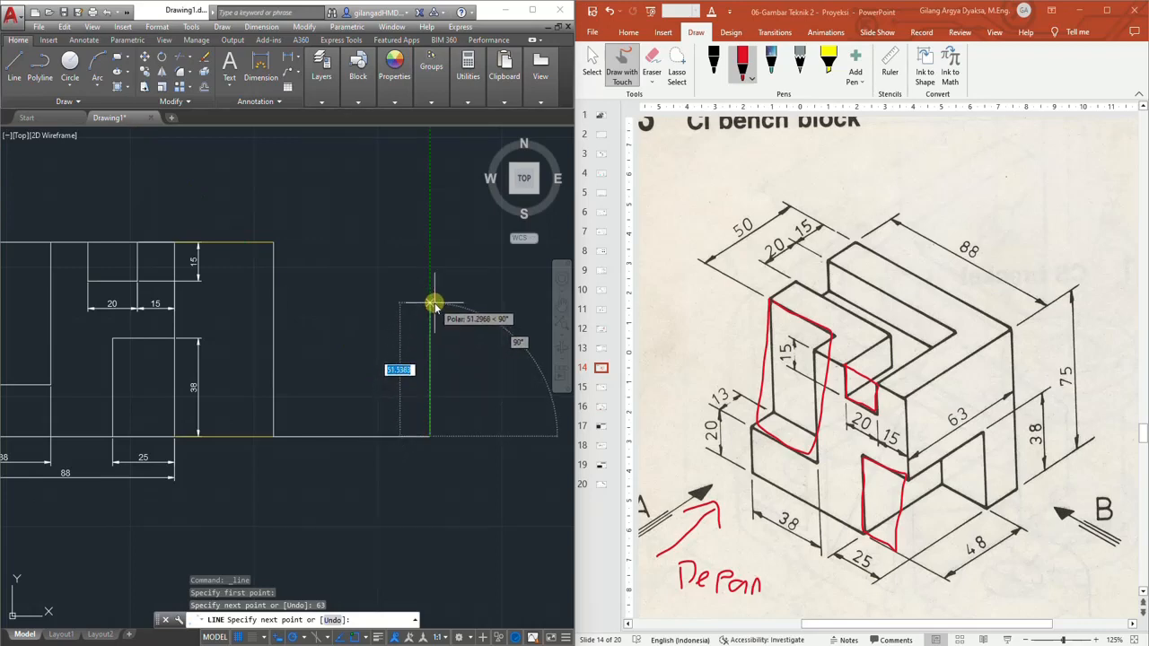
pyautogui.write('75')
pyautogui.press('Return')
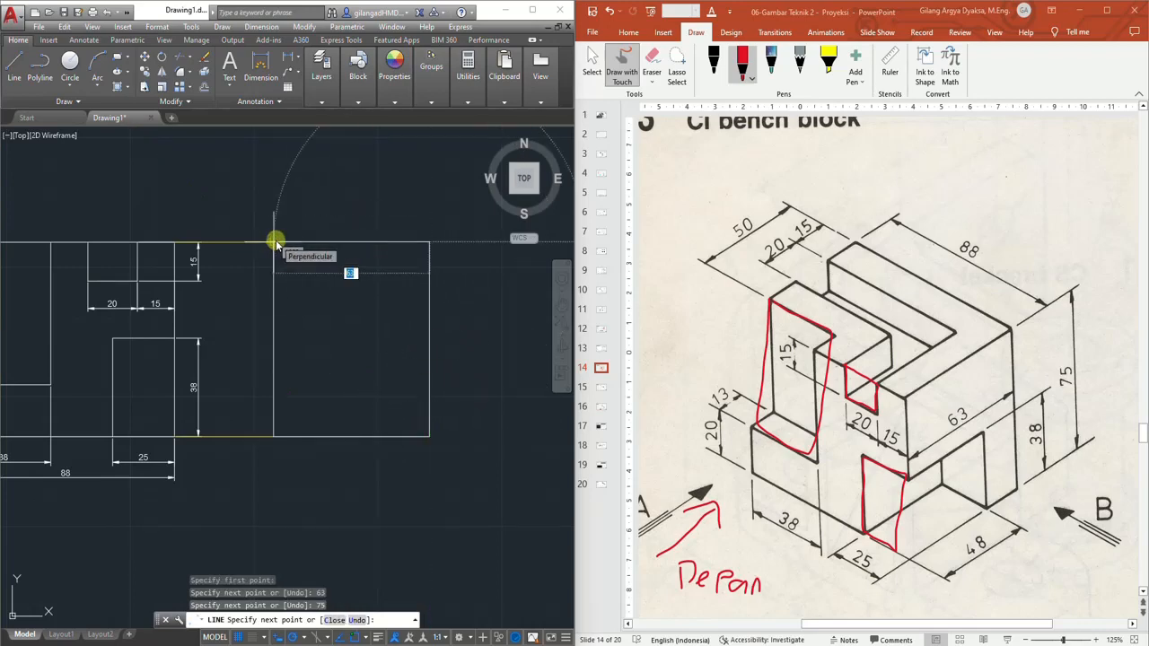
pyautogui.press('Escape')
pyautogui.scroll(-2, 281, 357)
pyautogui.scroll(2, 275, 381)
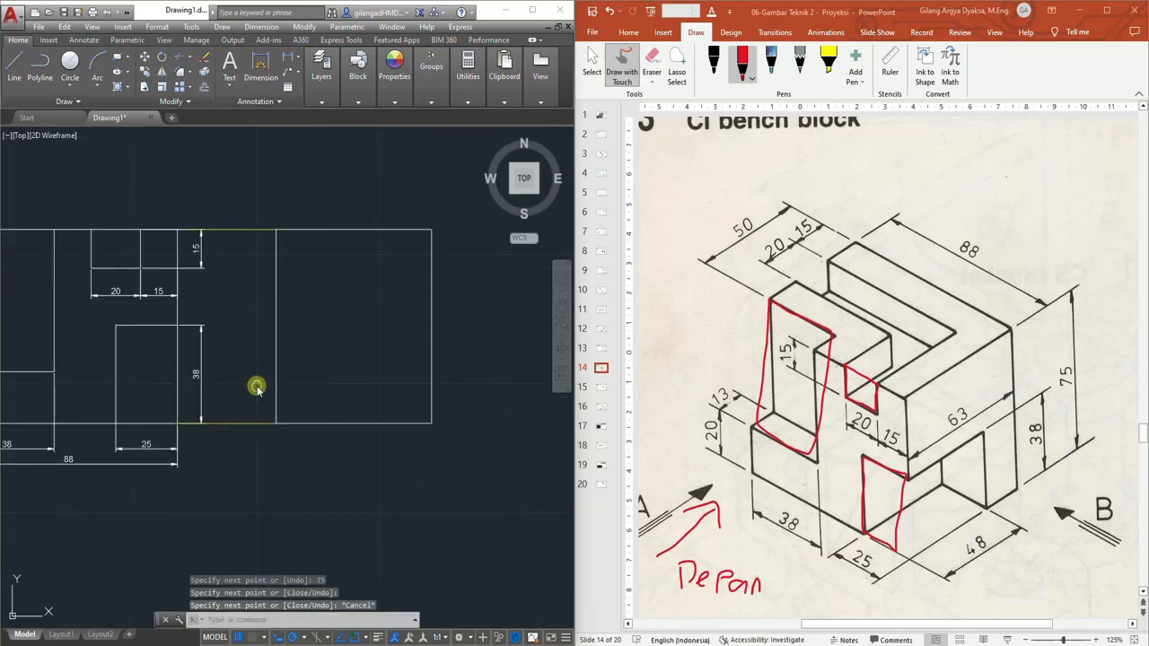
pyautogui.moveTo(256, 387); pyautogui.dragTo(327, 393, button='middle')
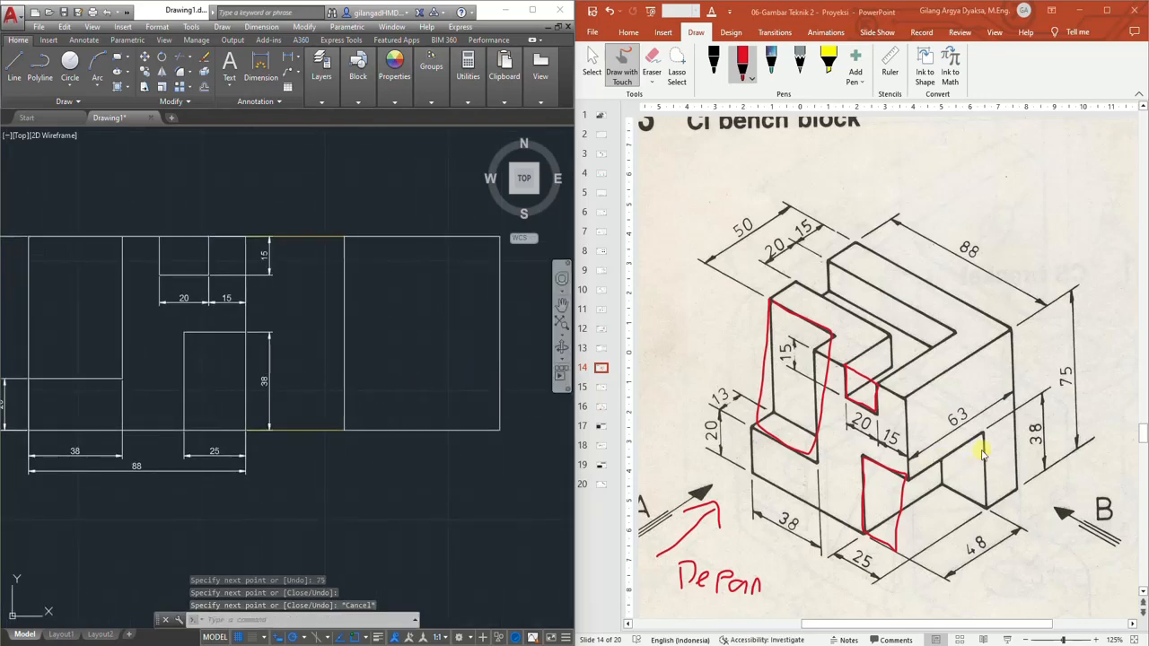
# Erase the earlier red ink markings on the slide and switch back to the red pen
pyautogui.click(654, 59)
pyautogui.moveTo(827, 368)
pyautogui.mouseDown()
pyautogui.moveTo(841, 364)
pyautogui.moveTo(879, 525)
pyautogui.mouseUp()
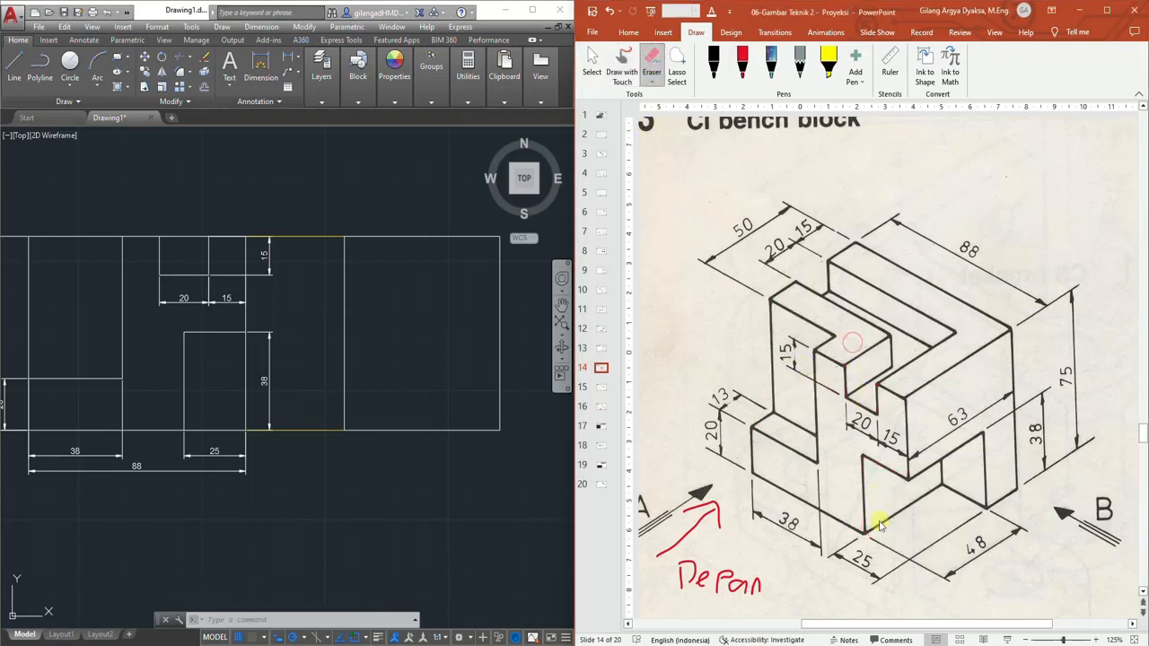
pyautogui.click(741, 63)
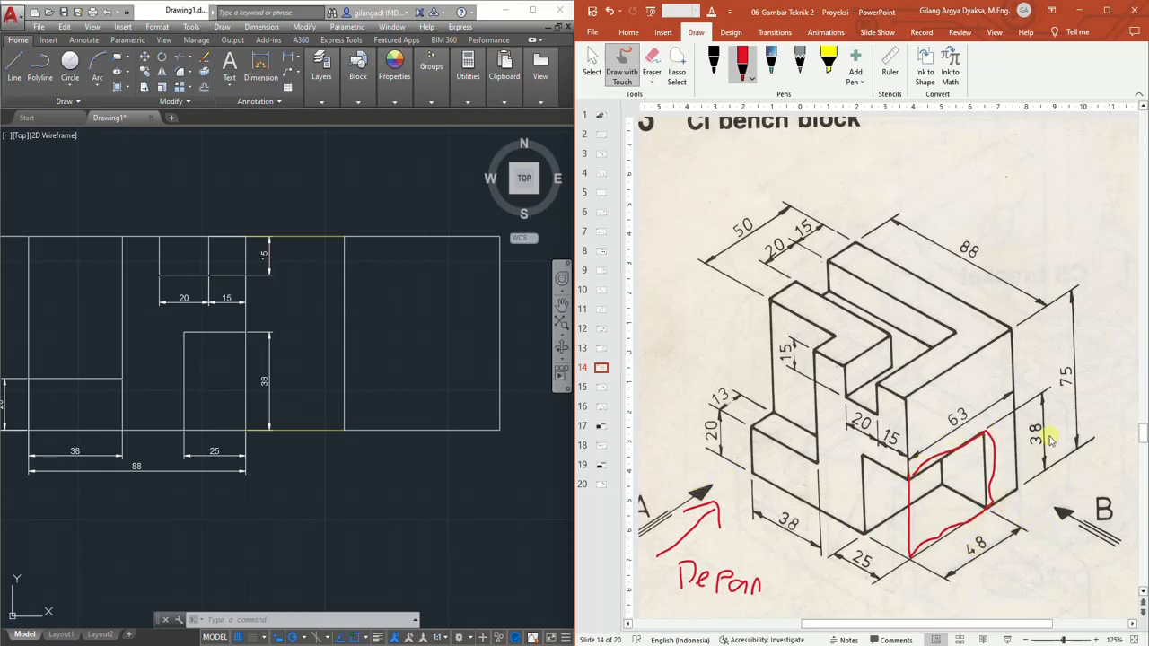
# Offset the side view's left edge 48 mm to the right
pyautogui.scroll(2, 367, 433)
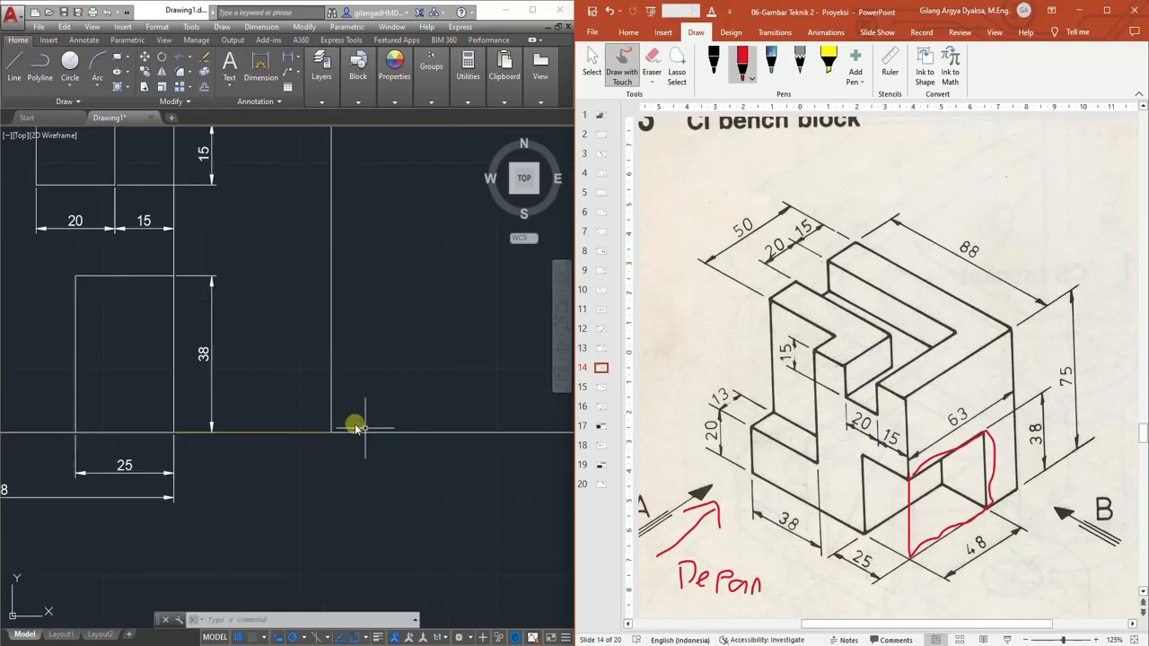
pyautogui.scroll(-2, 406, 401)
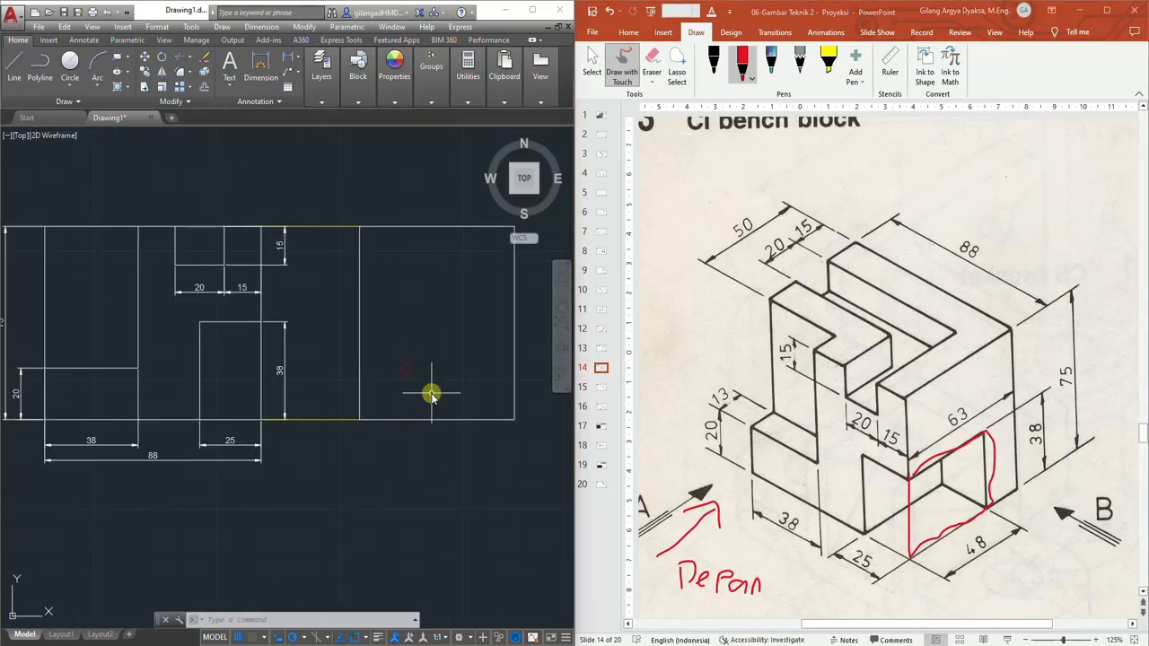
pyautogui.scroll(2, 406, 395)
pyautogui.click(205, 89)
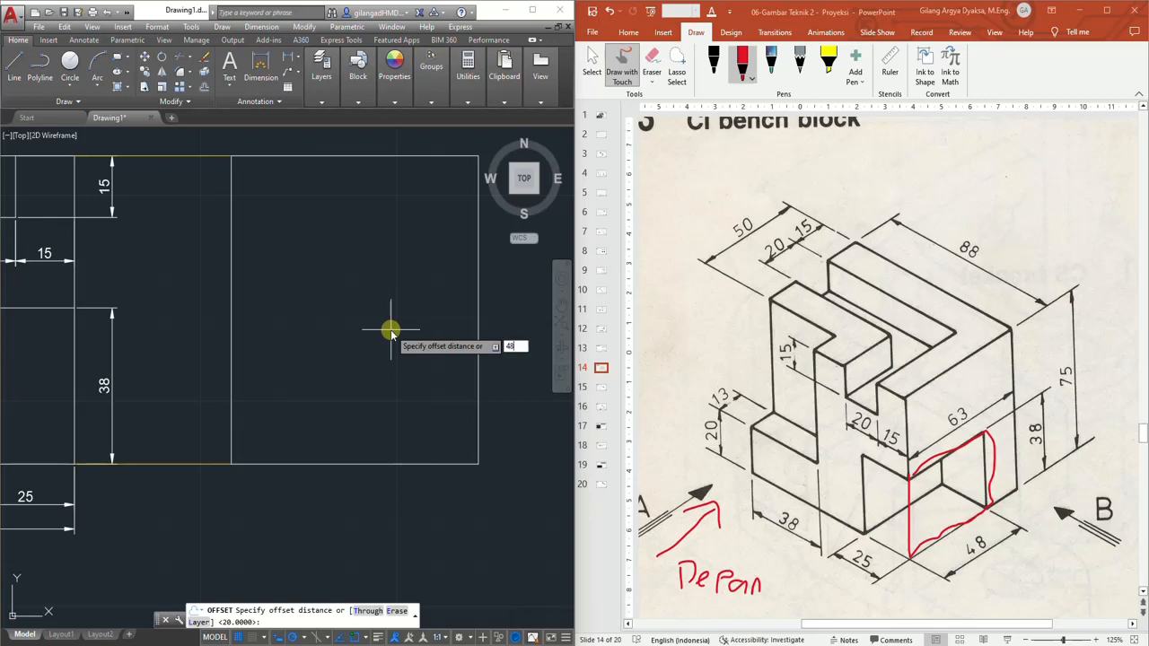
pyautogui.press('Return')
pyautogui.click(231, 269)
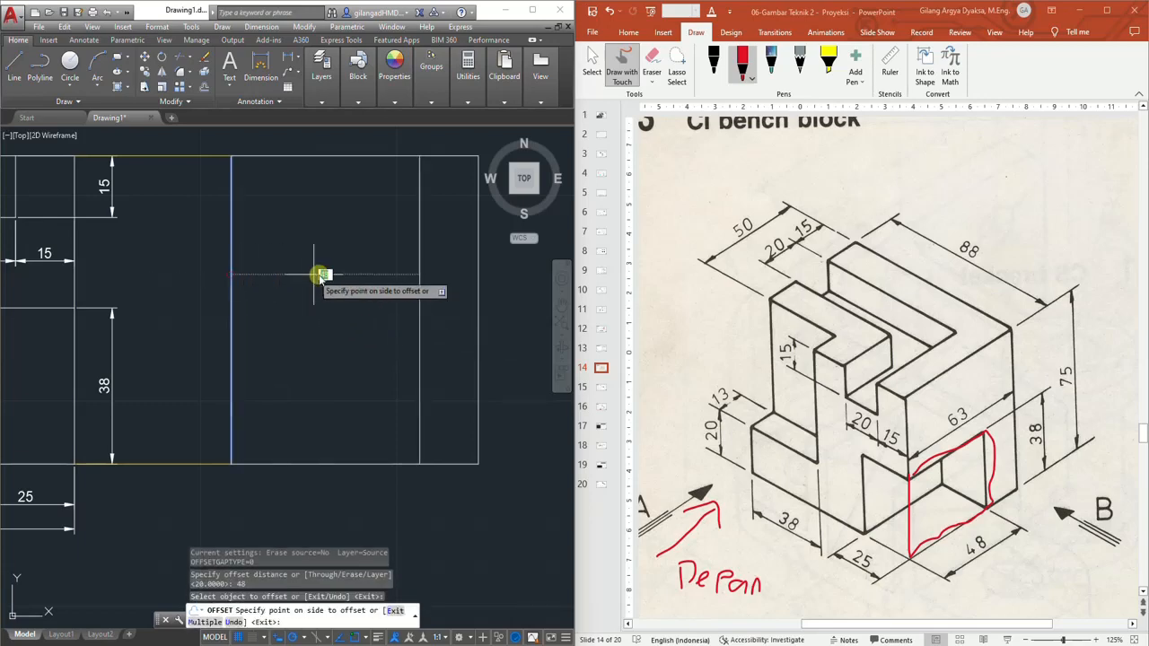
pyautogui.click(337, 267)
pyautogui.press('Escape')
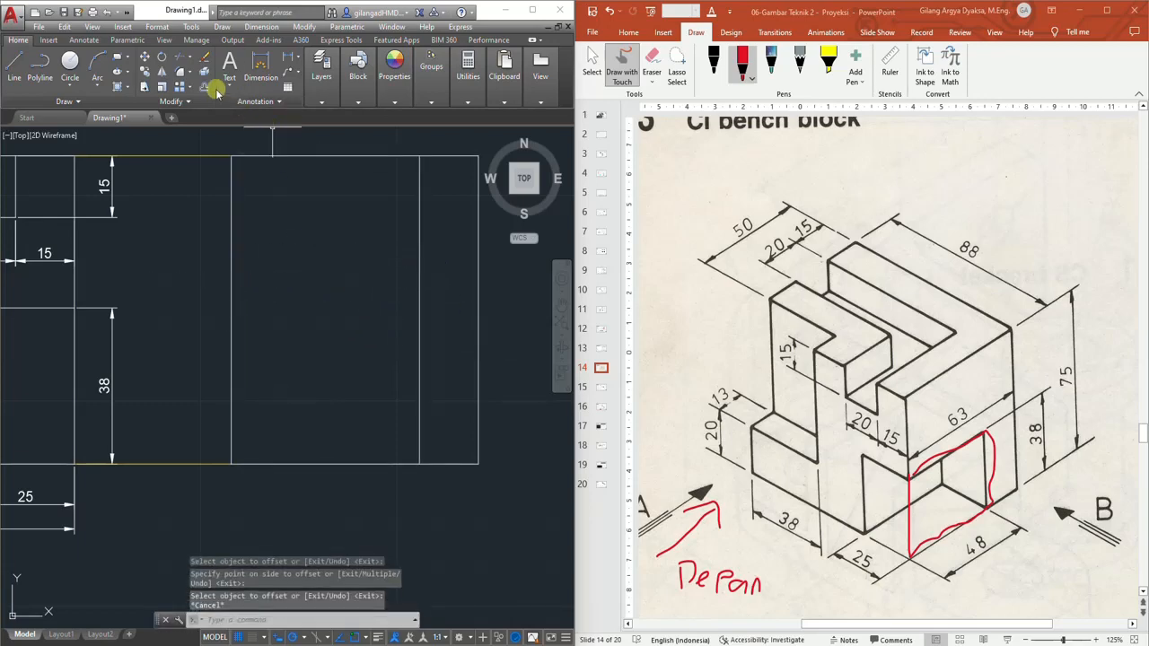
# Offset the side view's bottom edge 38 mm upward
pyautogui.click(215, 90)
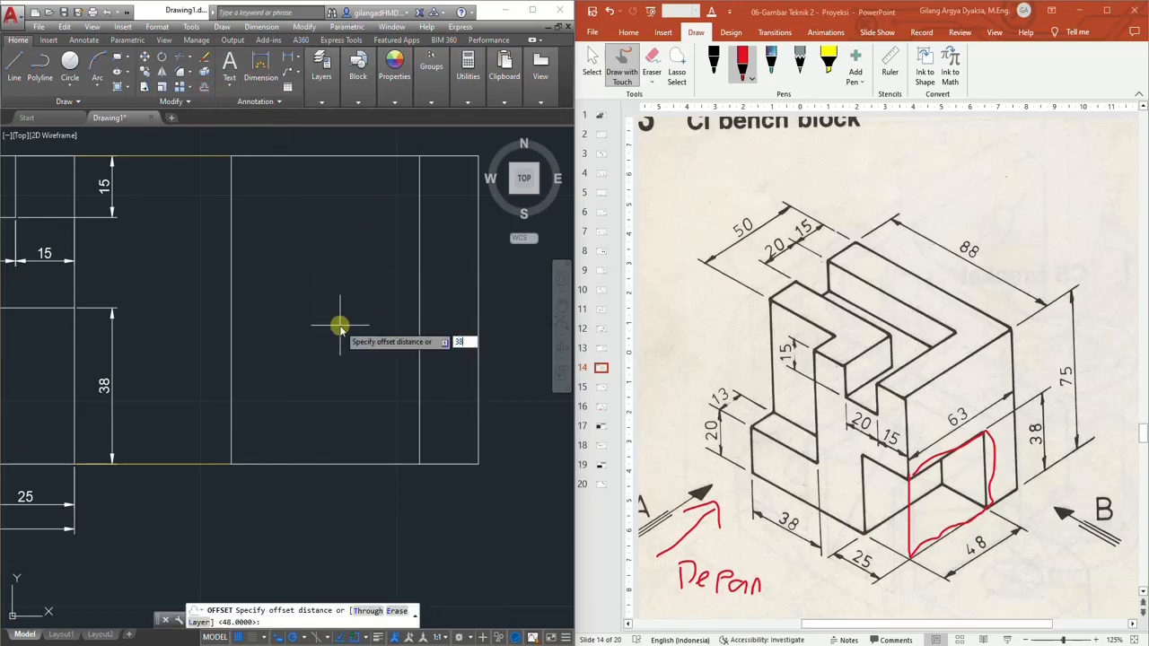
pyautogui.write('38')
pyautogui.press('Return')
pyautogui.click(346, 464)
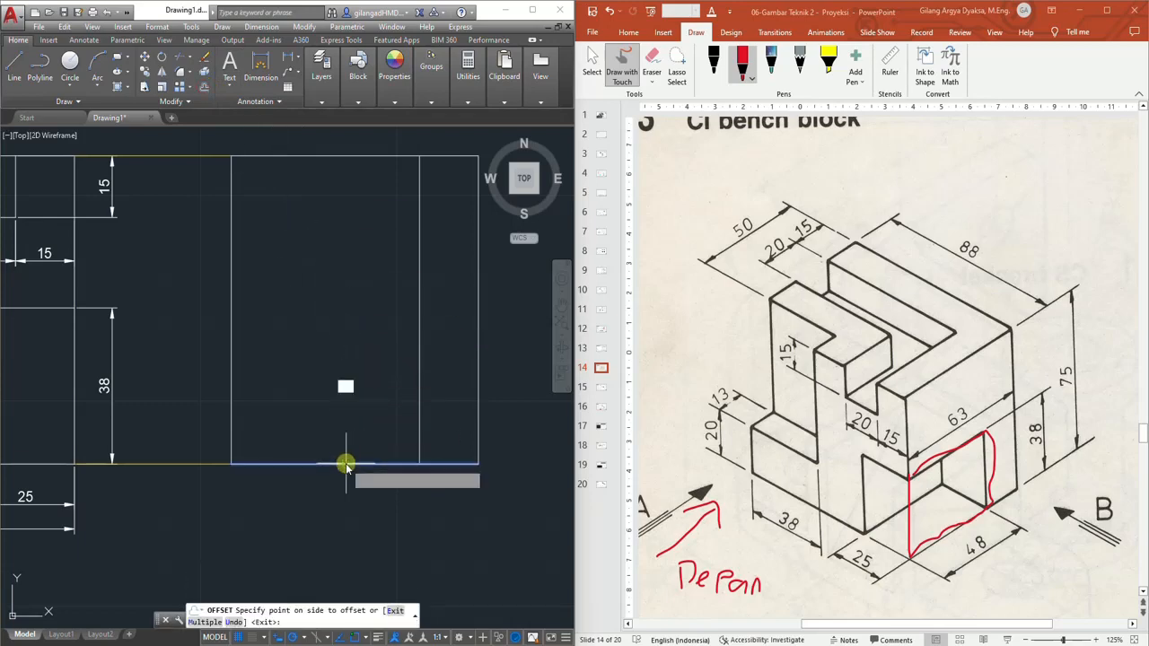
pyautogui.click(347, 381)
pyautogui.press('Escape')
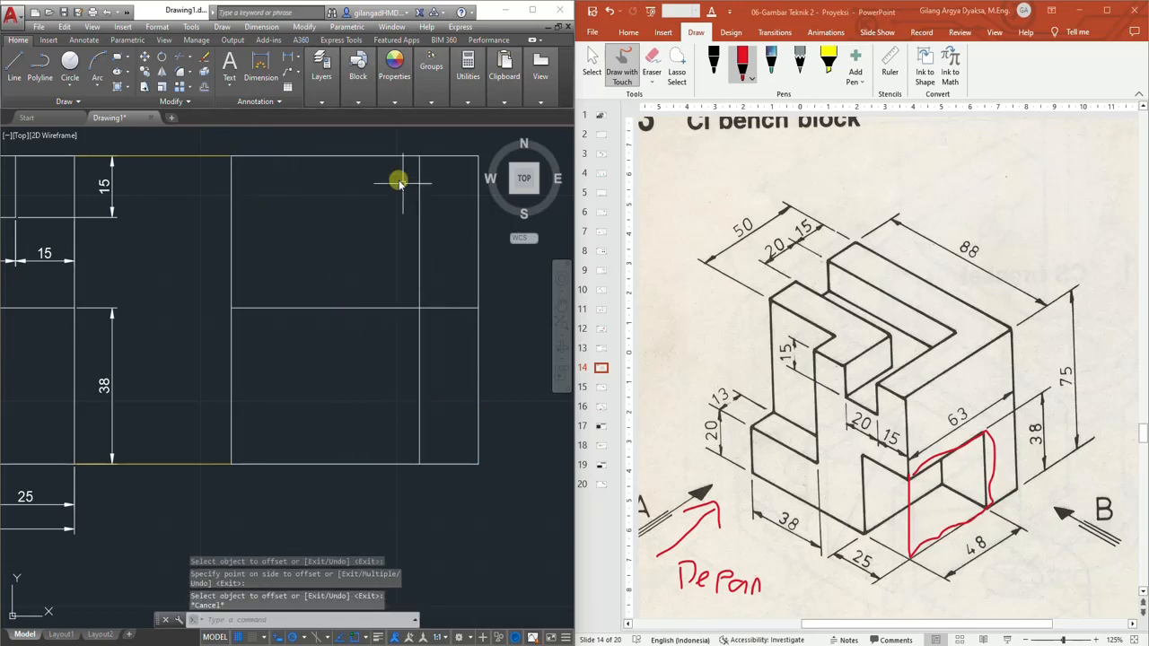
# Trim the two offset lines to outline the 48 × 38 mm recess in the side view's bottom-left corner
pyautogui.click(179, 59)
pyautogui.click(463, 260)
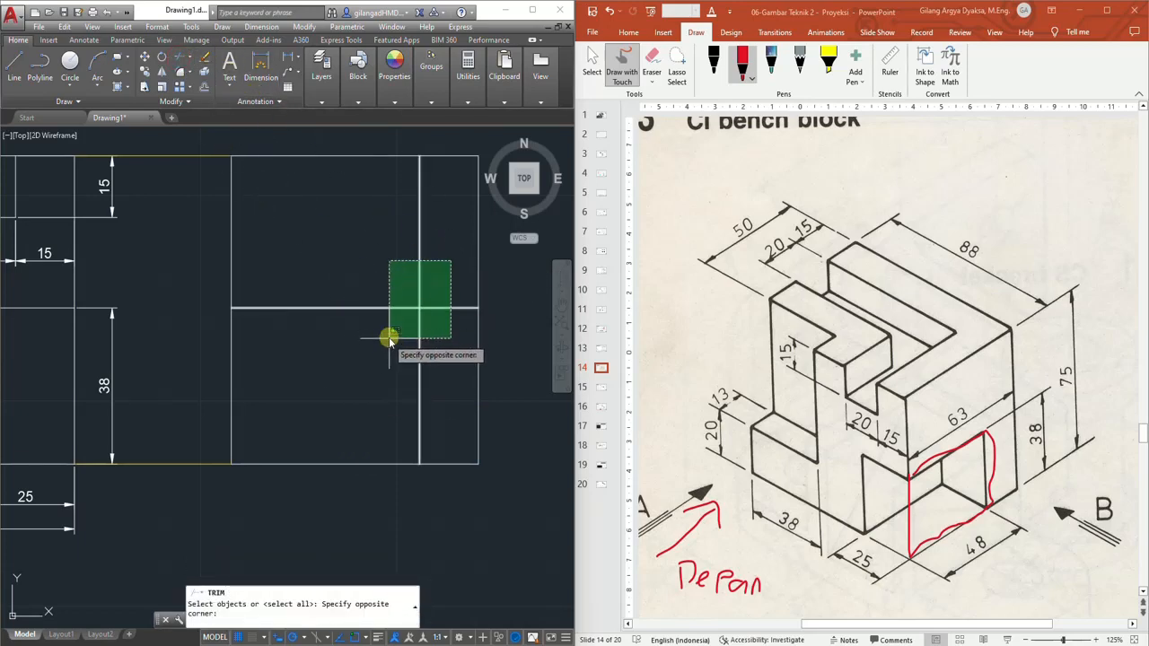
pyautogui.click(386, 337)
pyautogui.press('Return')
pyautogui.click(420, 248)
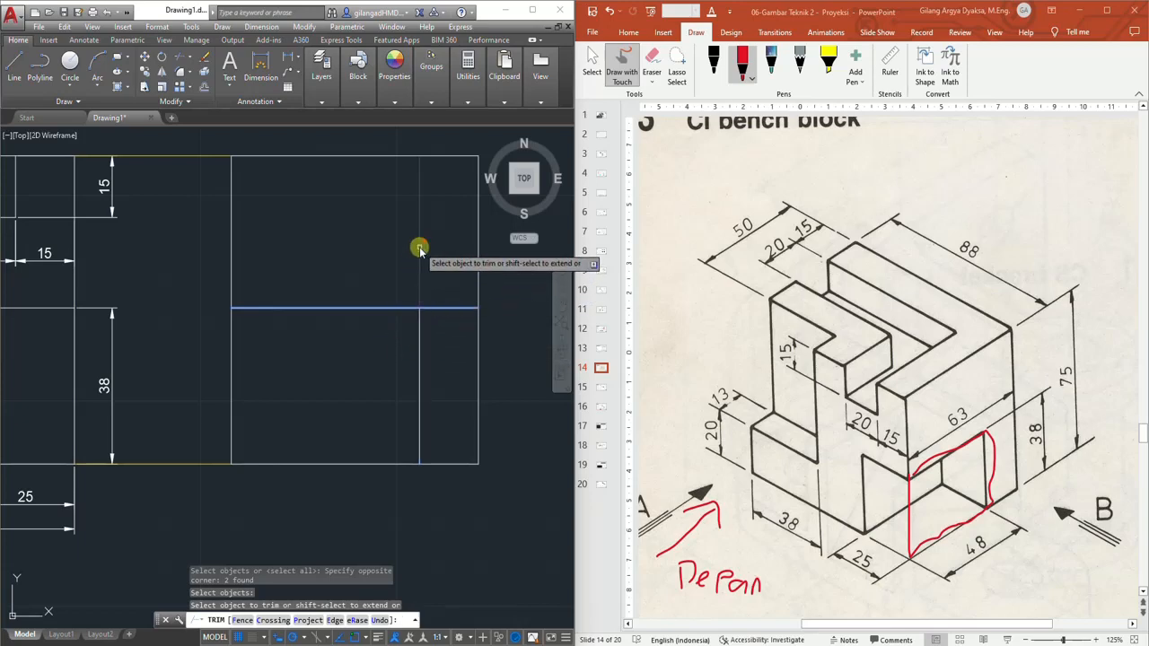
pyautogui.click(449, 308)
pyautogui.press('Escape')
# Add a linear dimension for the recess width below the side view
pyautogui.scroll(-3, 380, 256)
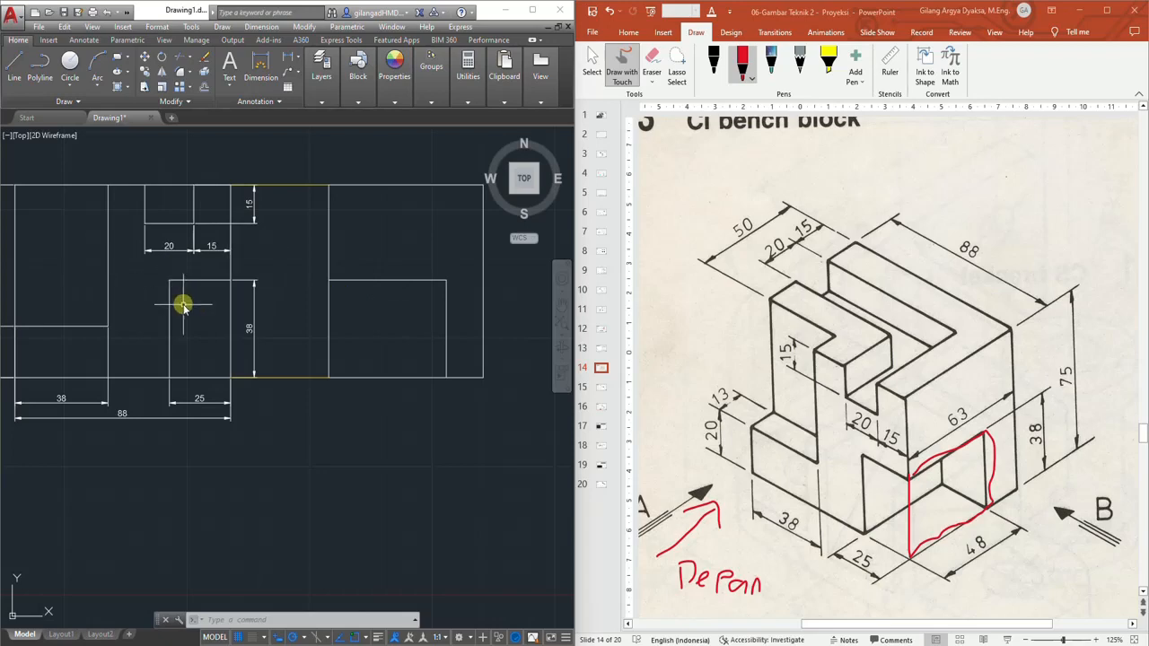
pyautogui.moveTo(185, 303)
pyautogui.mouseDown(button='middle')
pyautogui.moveTo(256, 364)
pyautogui.moveTo(227, 383)
pyautogui.mouseUp(button='middle')
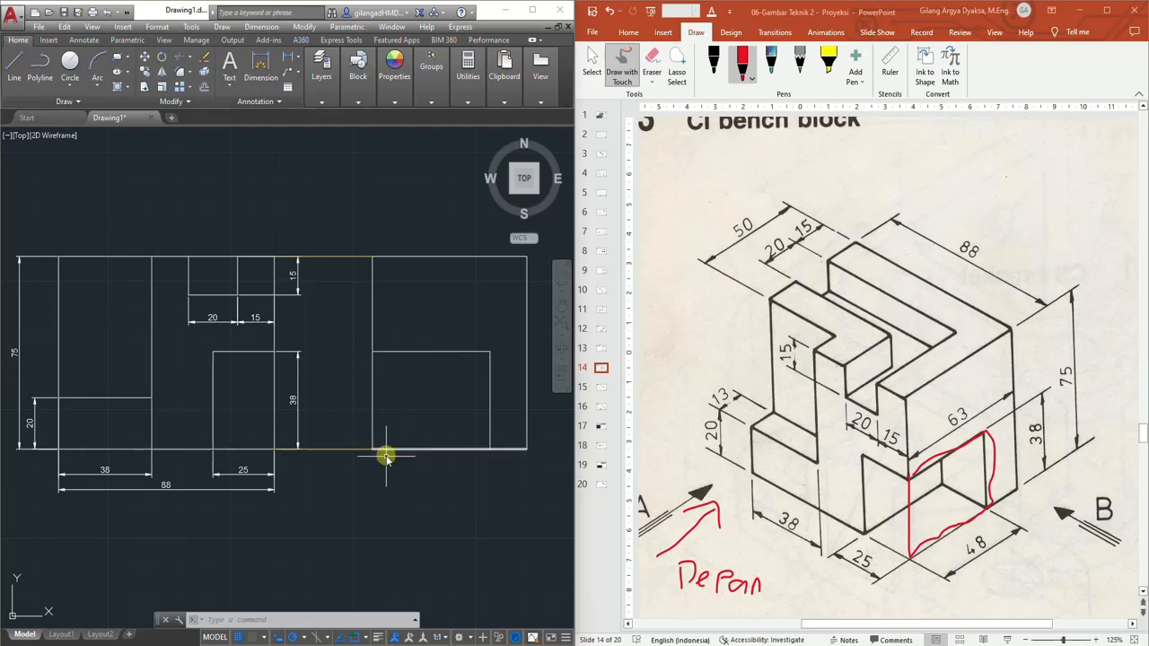
pyautogui.scroll(2, 385, 440)
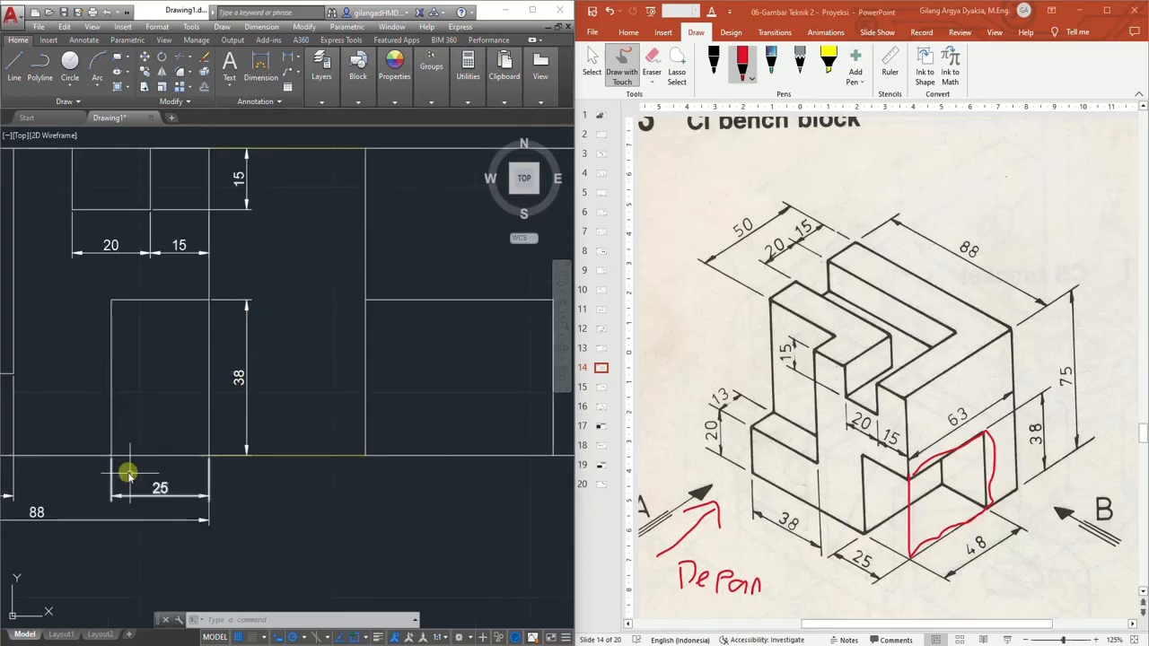
pyautogui.moveTo(315, 368); pyautogui.dragTo(228, 351, button='middle')
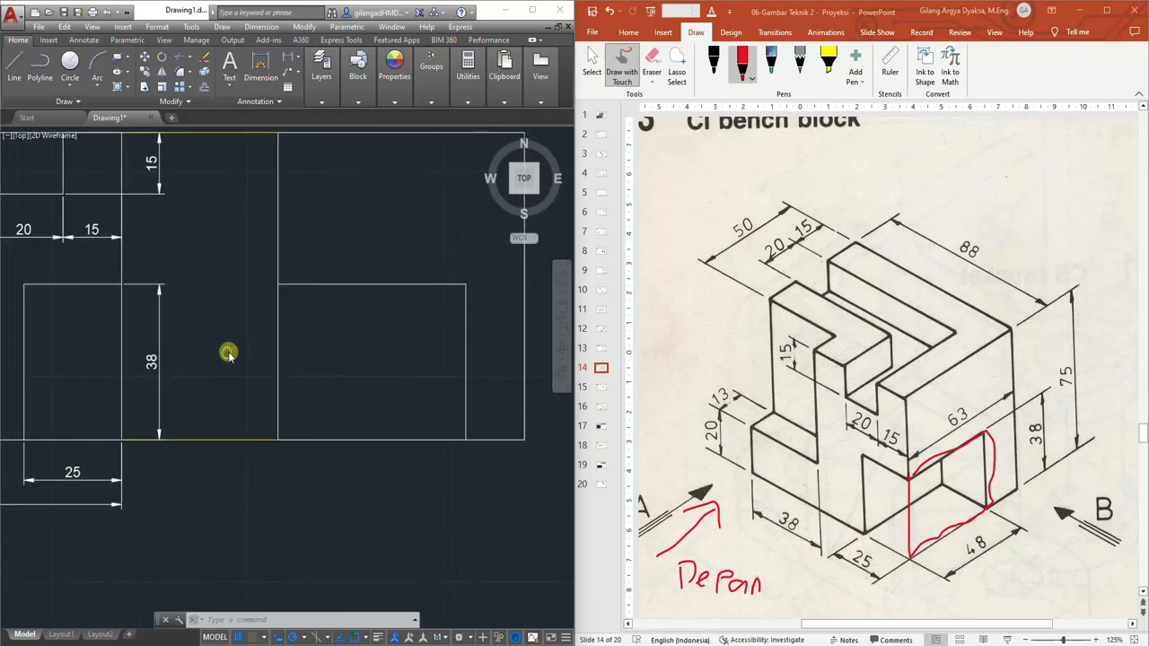
pyautogui.click(285, 59)
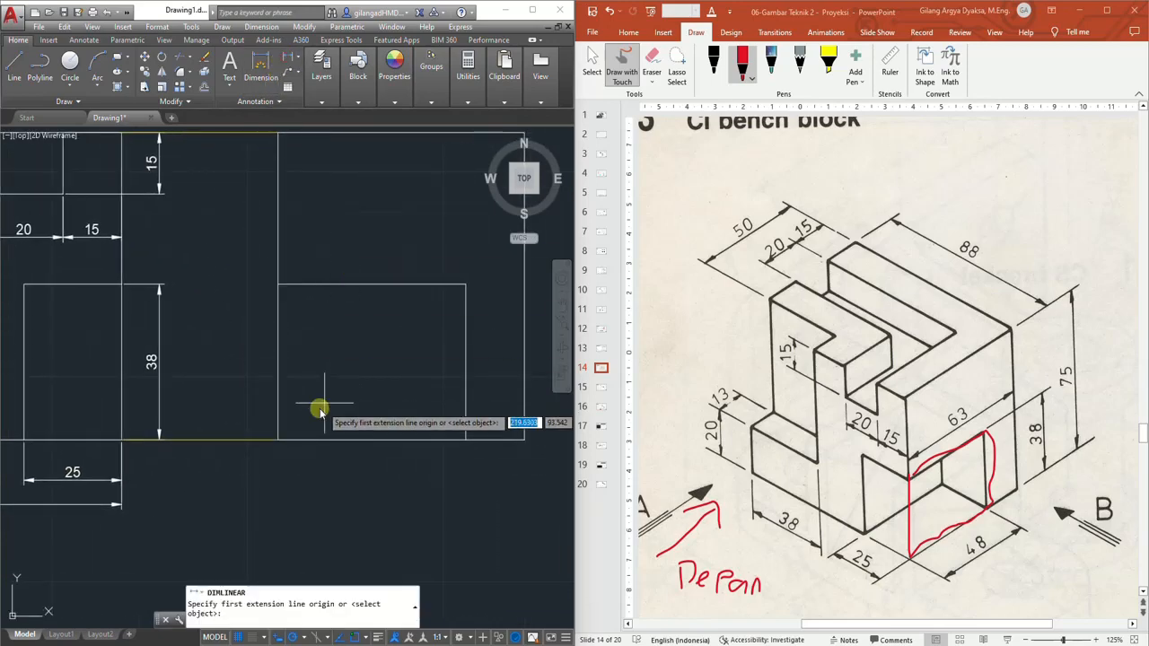
pyautogui.click(279, 440)
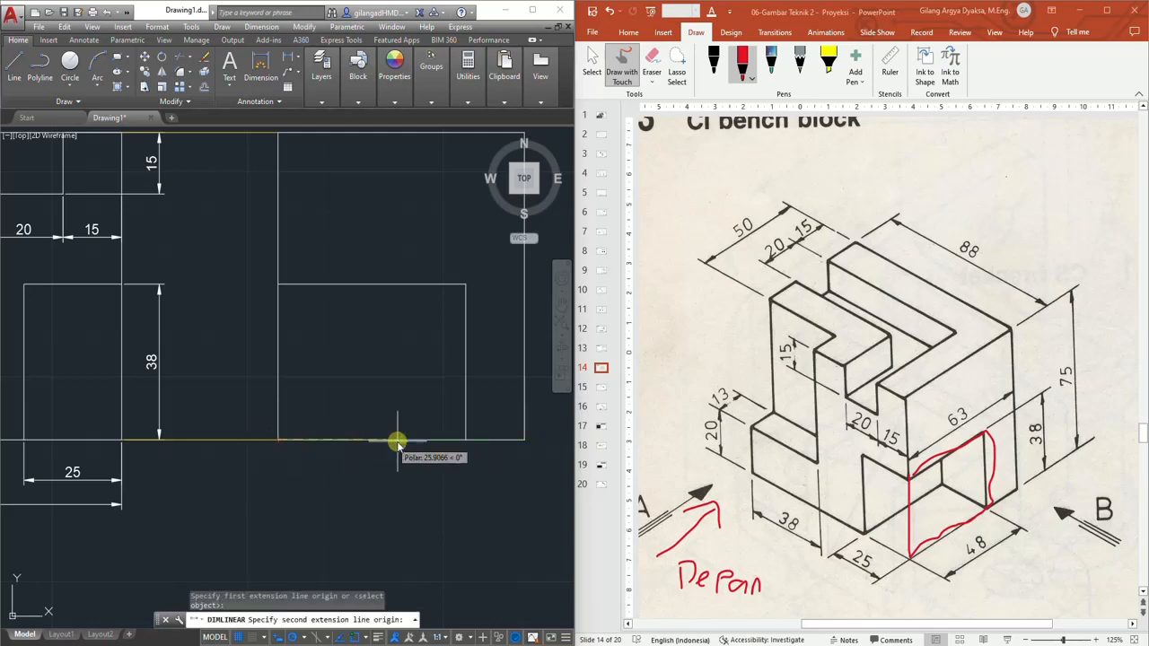
pyautogui.click(466, 440)
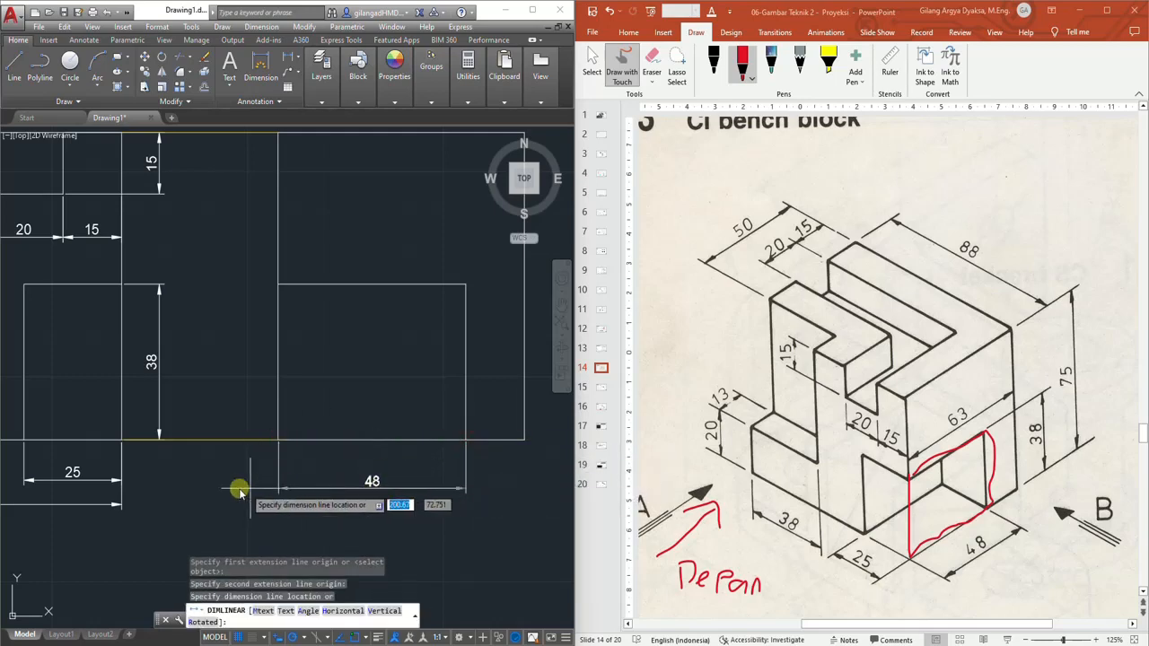
pyautogui.click(123, 482)
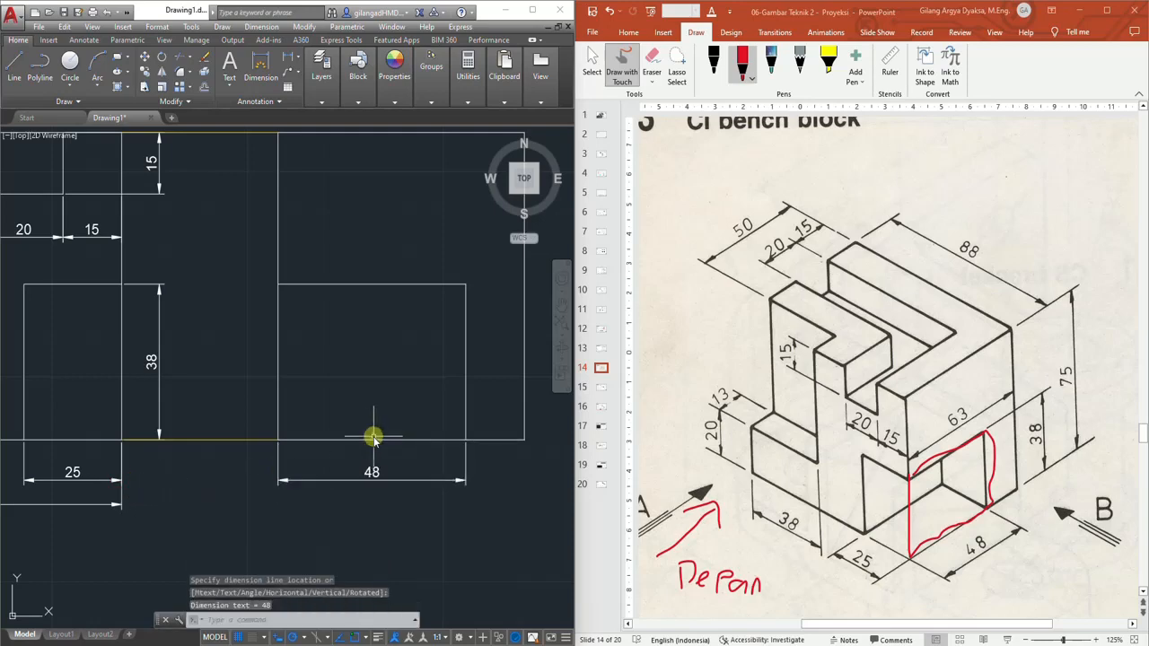
# Add a linear dimension for the side view's overall width below the recess dimension
pyautogui.click(288, 58)
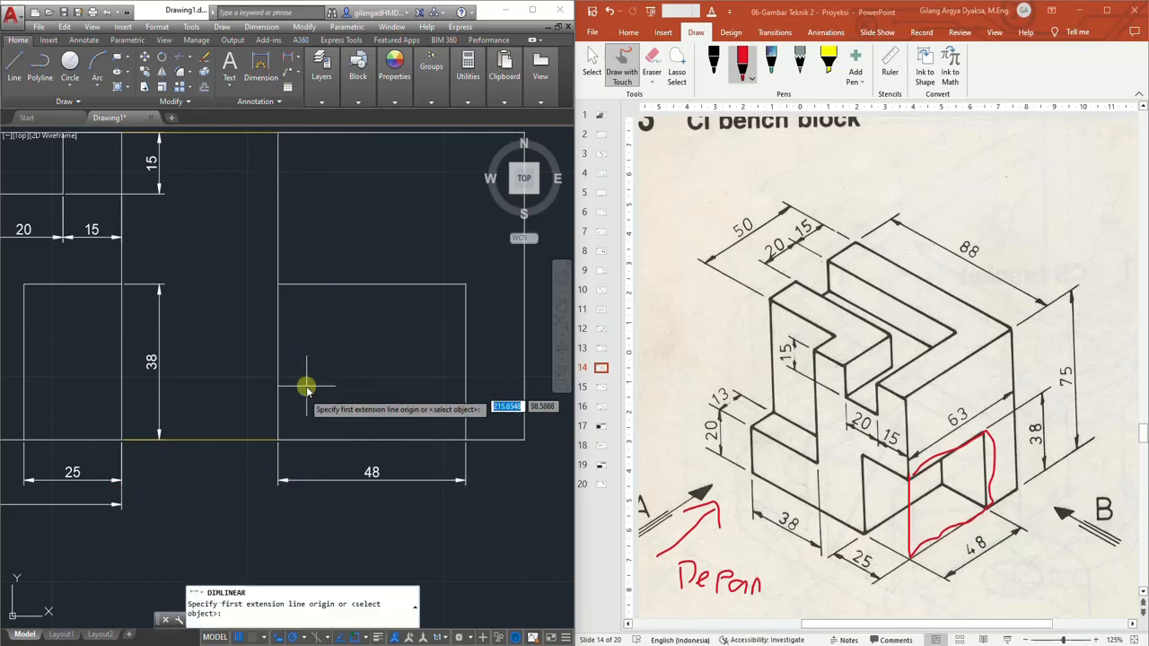
pyautogui.click(278, 440)
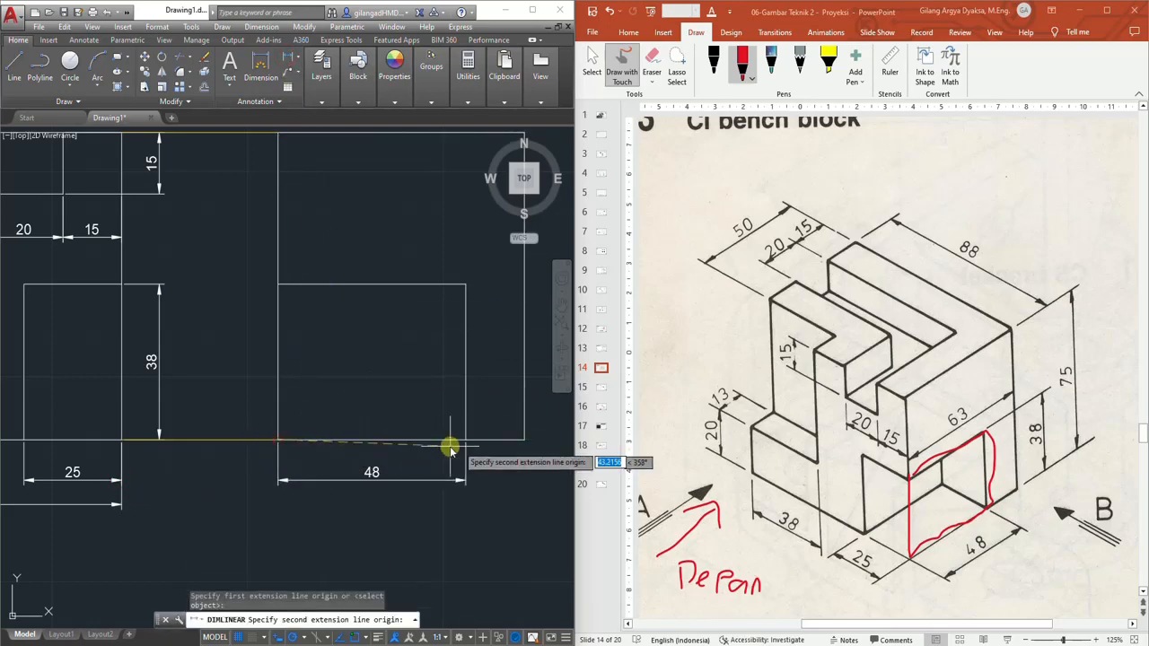
pyautogui.click(524, 440)
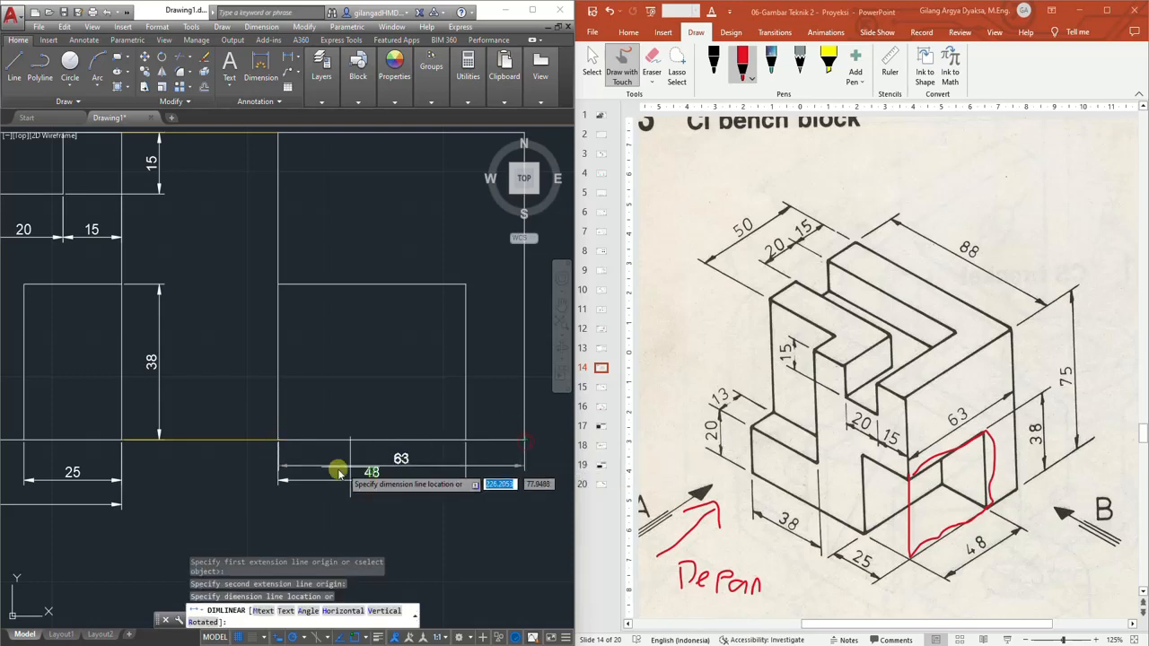
pyautogui.click(124, 506)
pyautogui.scroll(-3, 375, 341)
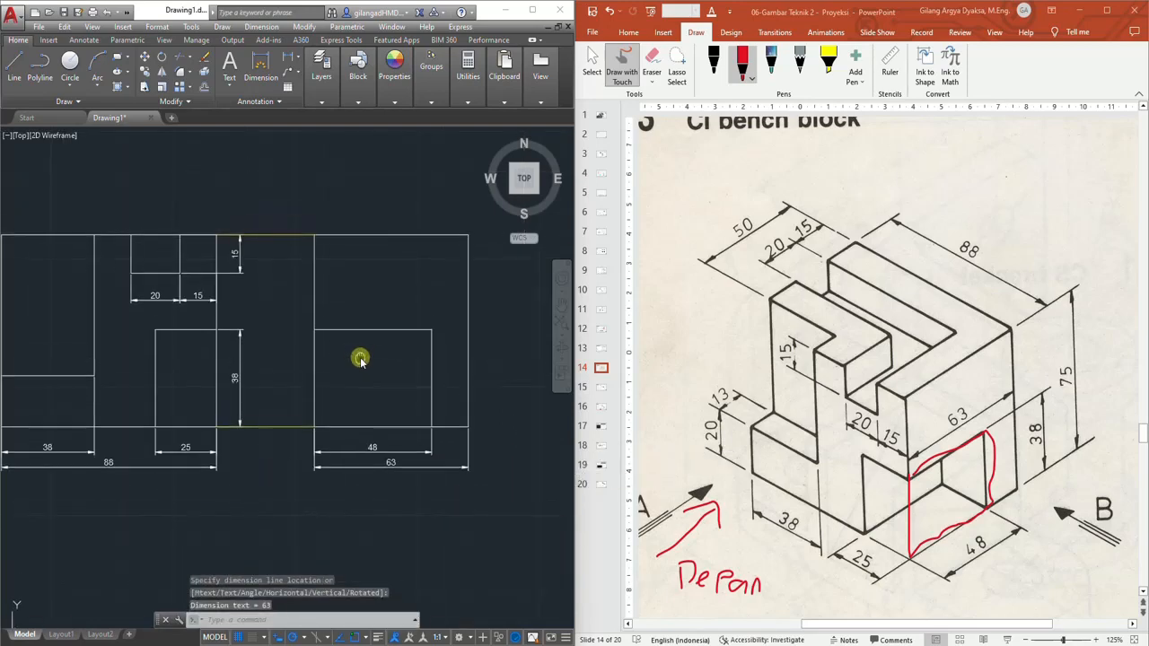
pyautogui.moveTo(300, 341); pyautogui.dragTo(354, 345, button='middle')
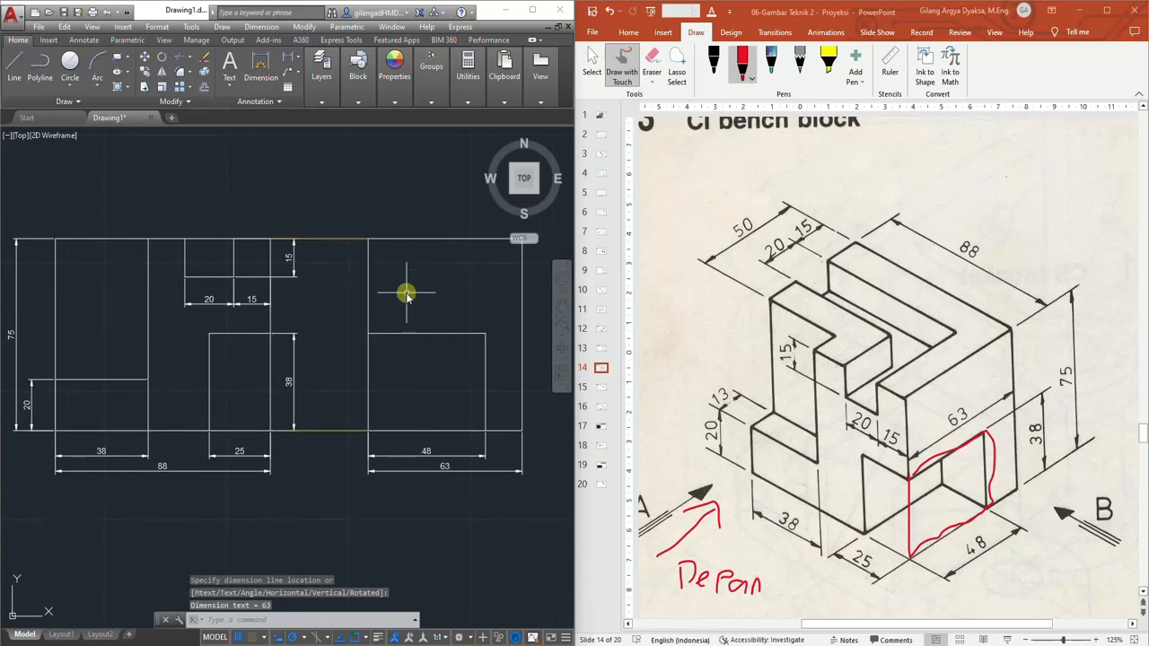
pyautogui.moveTo(341, 386)
pyautogui.mouseDown(button='middle')
pyautogui.moveTo(342, 354)
pyautogui.moveTo(326, 347)
pyautogui.moveTo(323, 371)
pyautogui.mouseUp(button='middle')
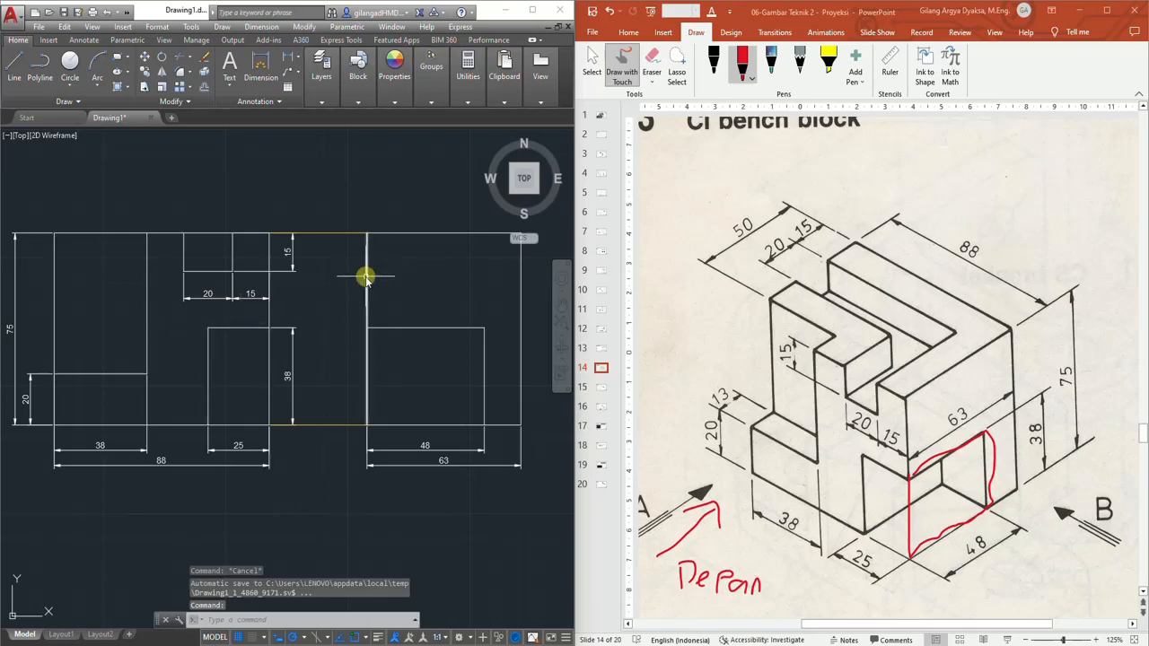
pyautogui.scroll(2, 361, 277)
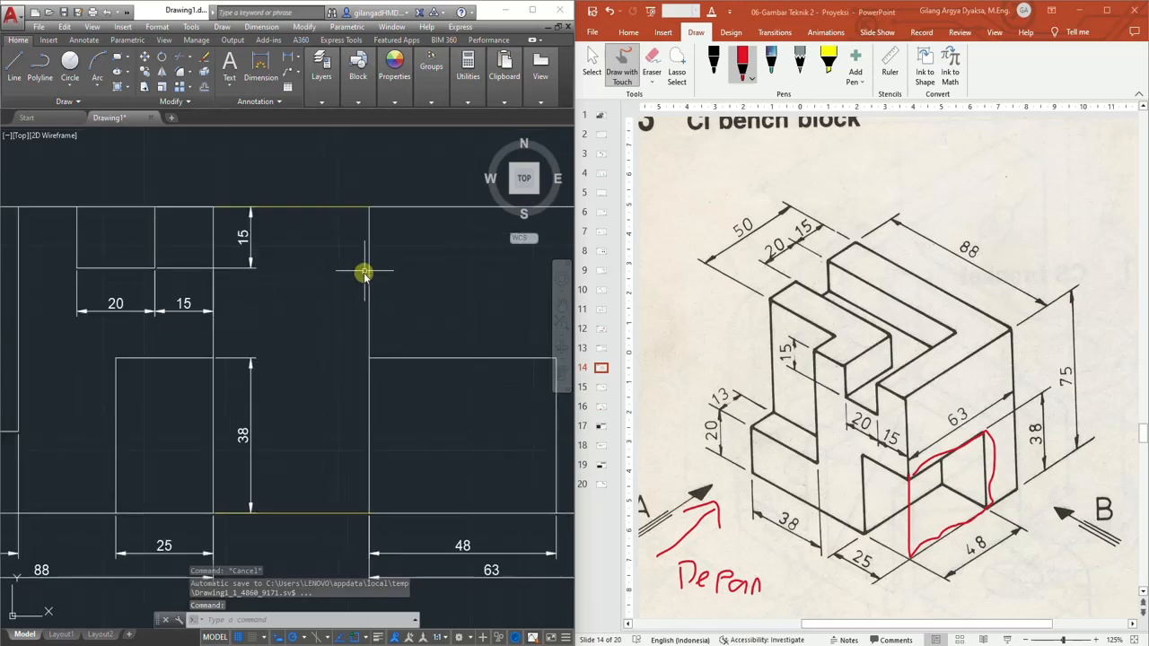
# Switch to the PowerPoint slide and erase the red ink outline drawn around the side recess
pyautogui.scroll(-2, 369, 325)
pyautogui.moveTo(324, 349); pyautogui.dragTo(389, 347, button='middle')
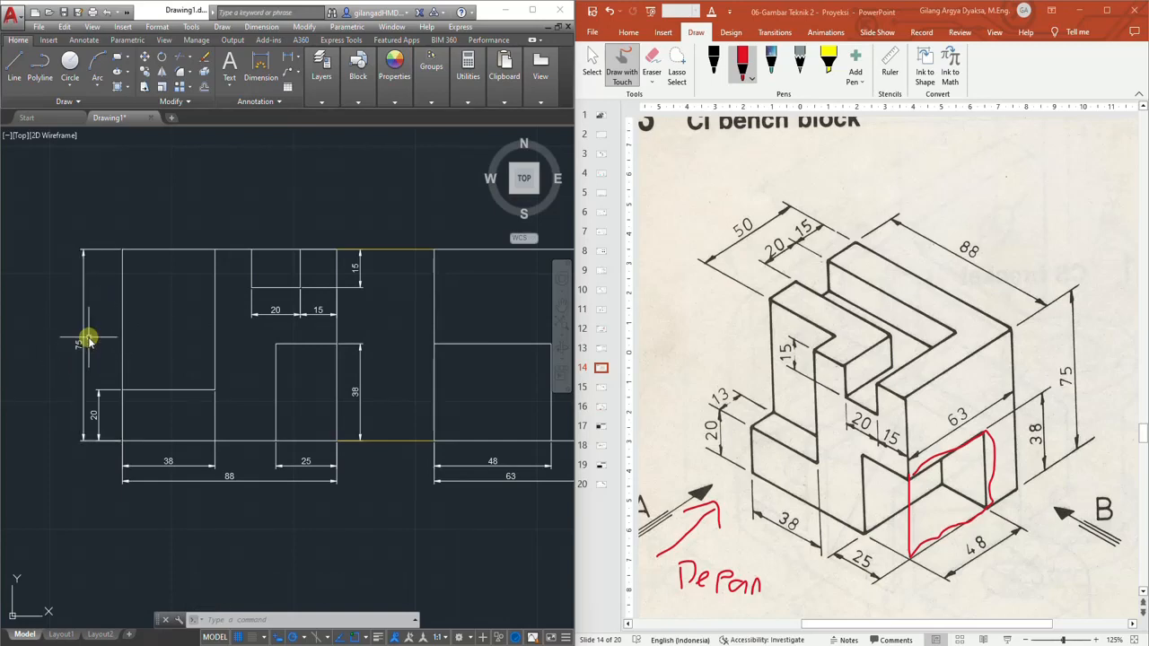
pyautogui.click(653, 61)
pyautogui.click(927, 469)
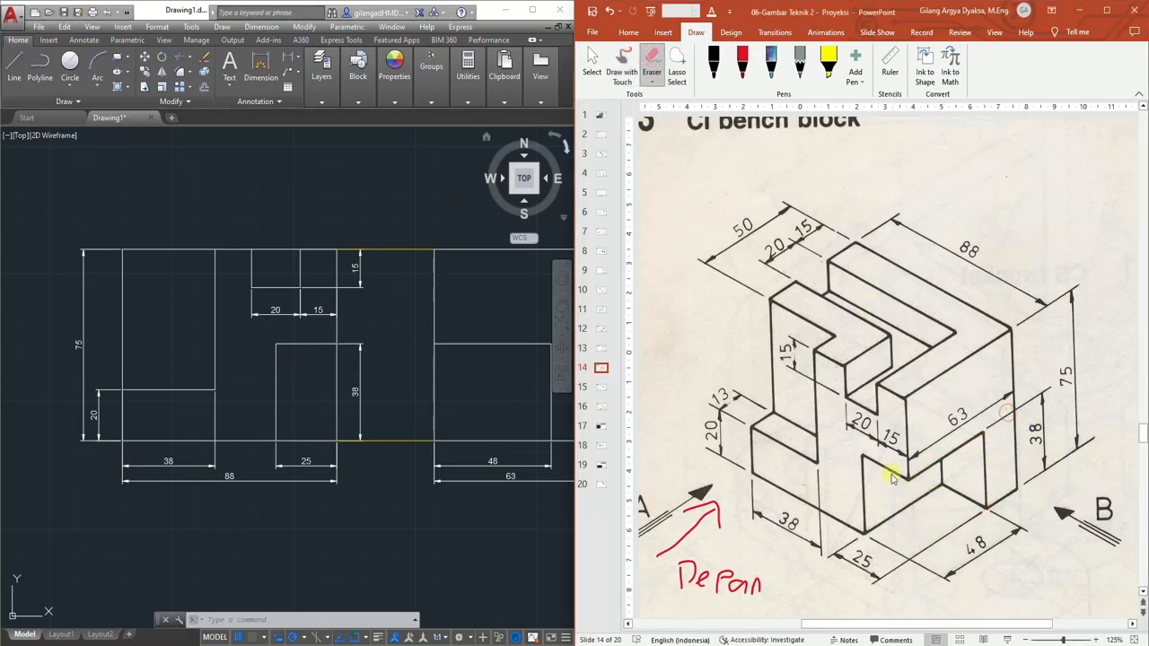
# Draw a 40 mm vertical projection line upward from the front view's top-left corner
pyautogui.click(252, 188)
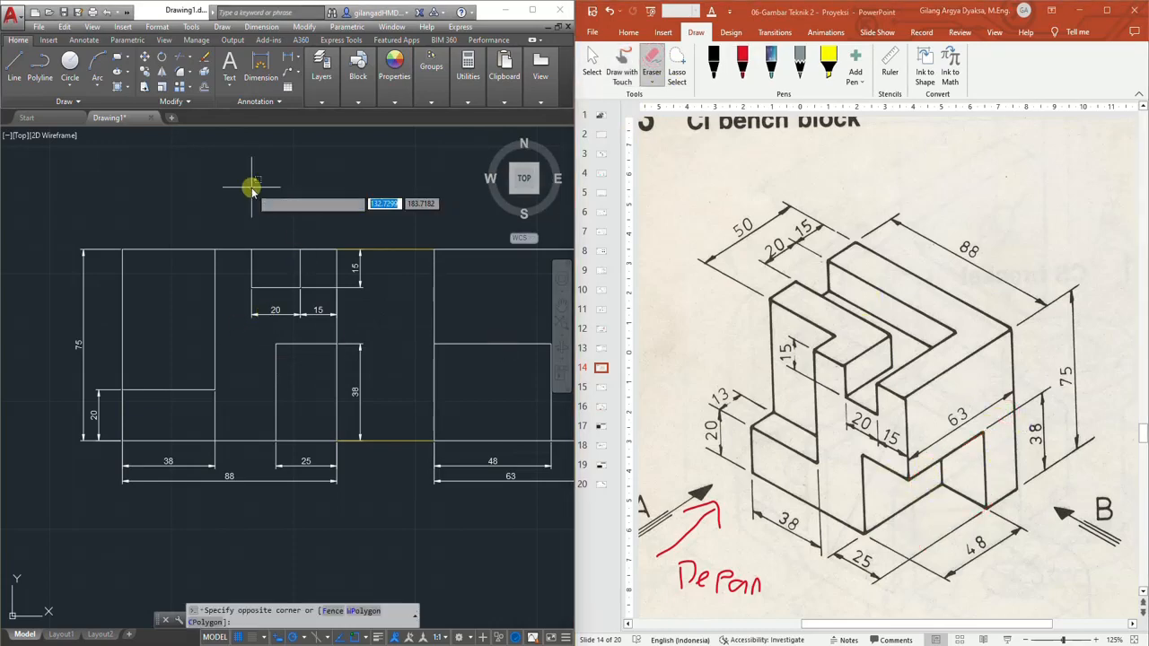
pyautogui.moveTo(348, 201)
pyautogui.mouseDown(button='middle')
pyautogui.moveTo(180, 216)
pyautogui.moveTo(318, 260)
pyautogui.mouseUp(button='middle')
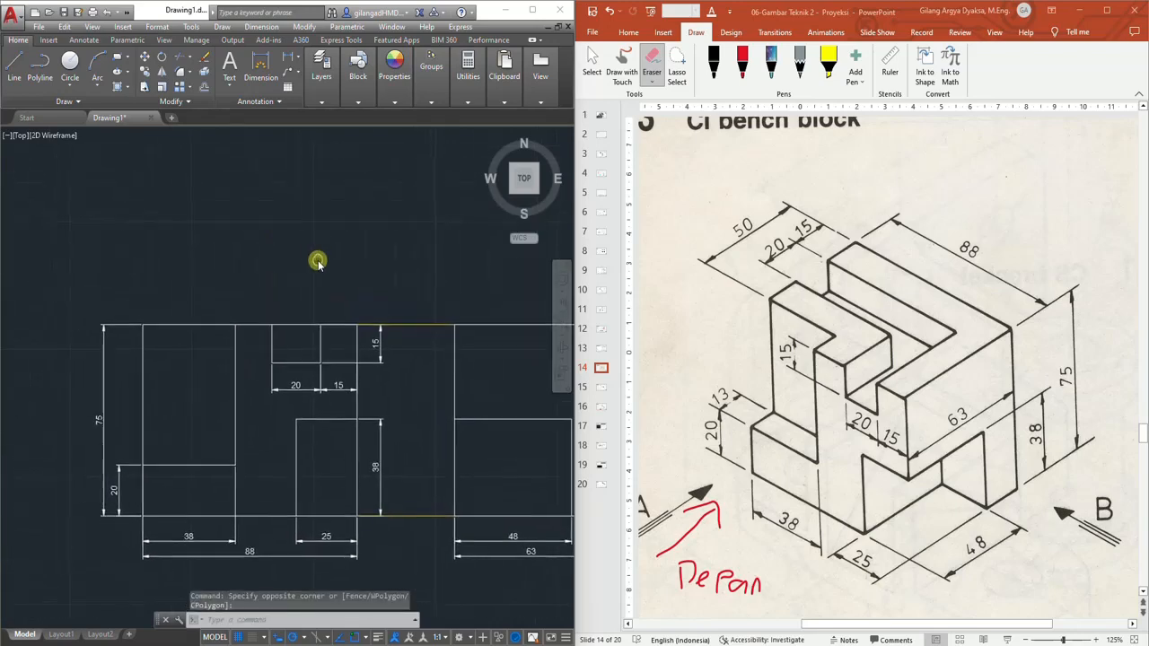
pyautogui.click(14, 67)
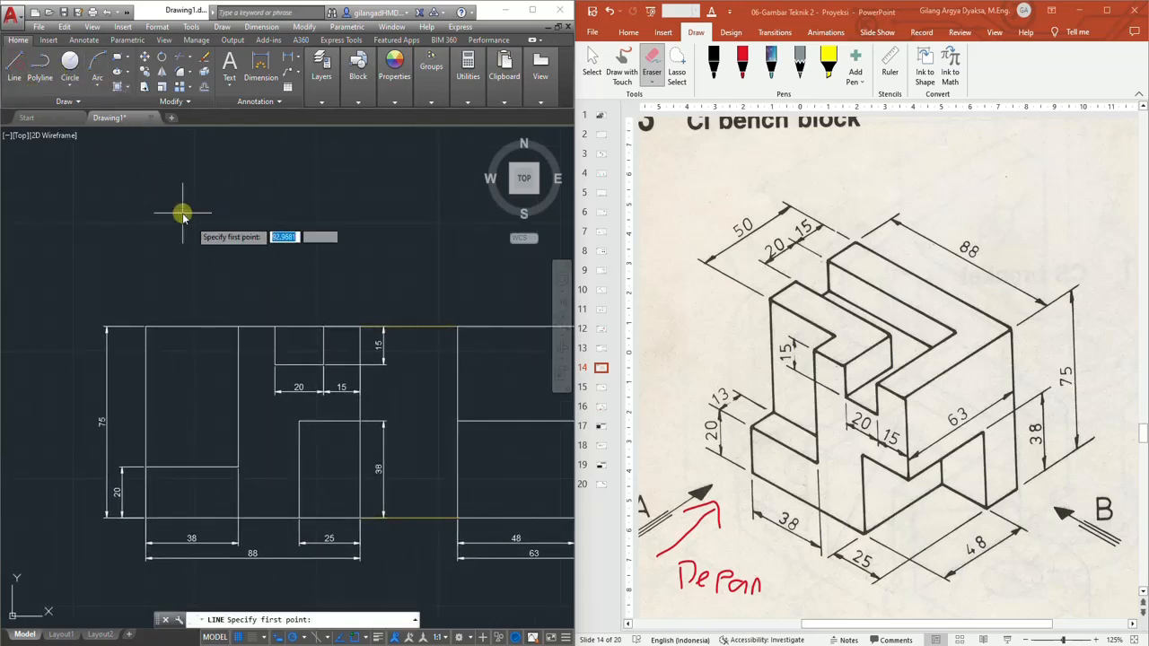
pyautogui.click(146, 328)
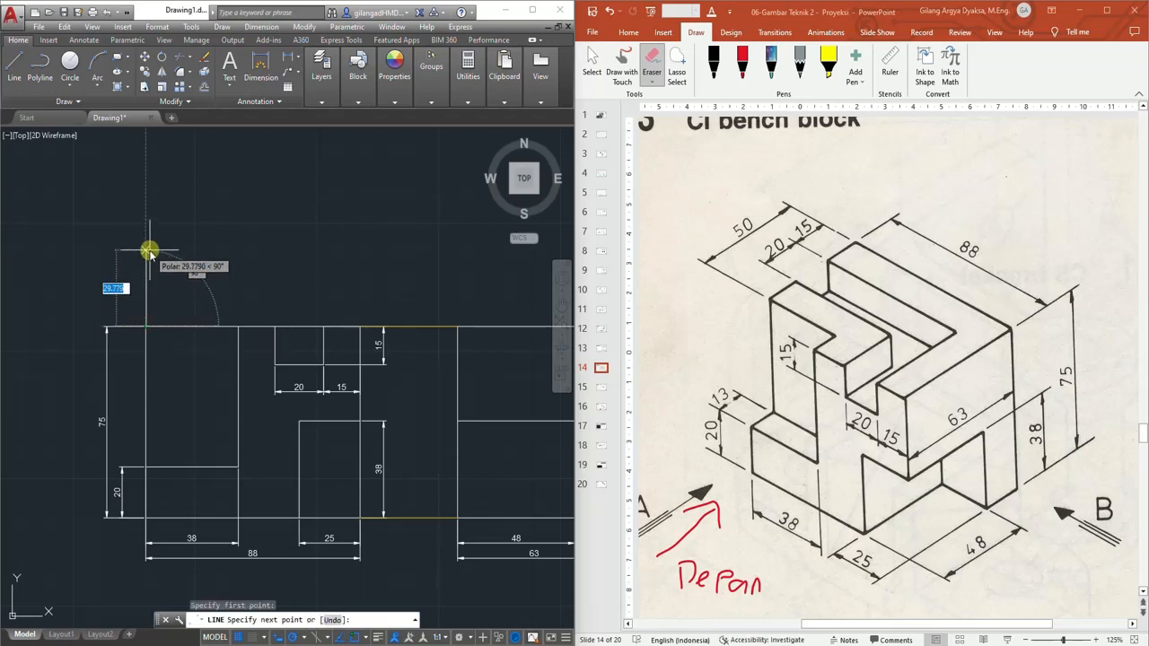
pyautogui.write('40')
pyautogui.press('Return')
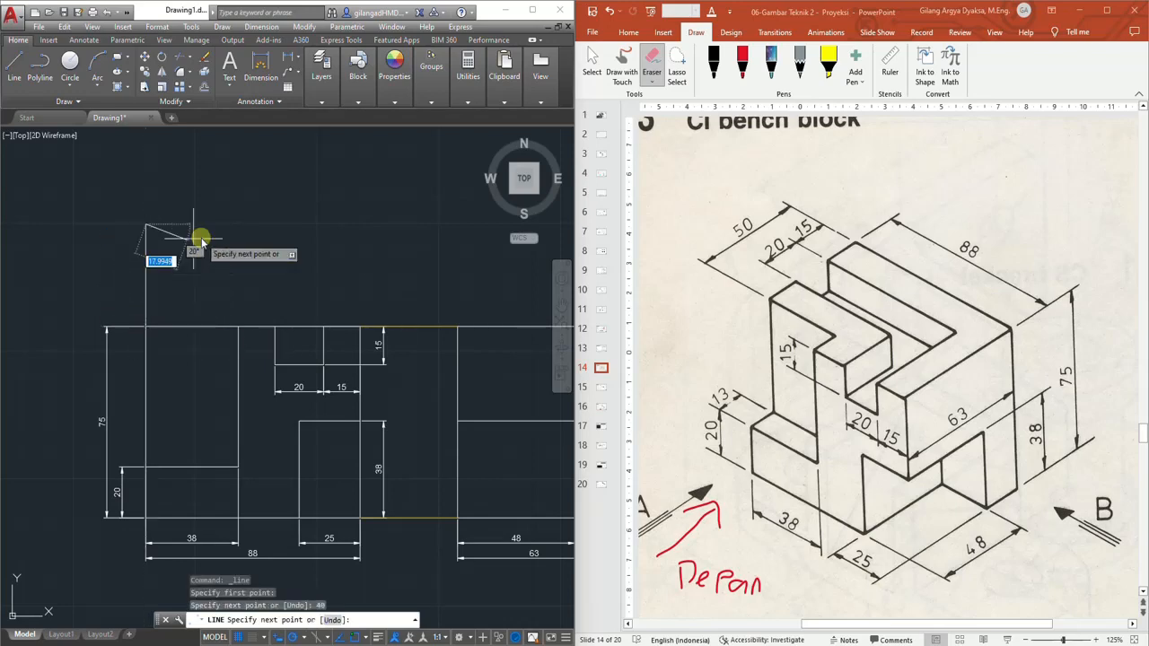
pyautogui.press('Return')
pyautogui.click(14, 66)
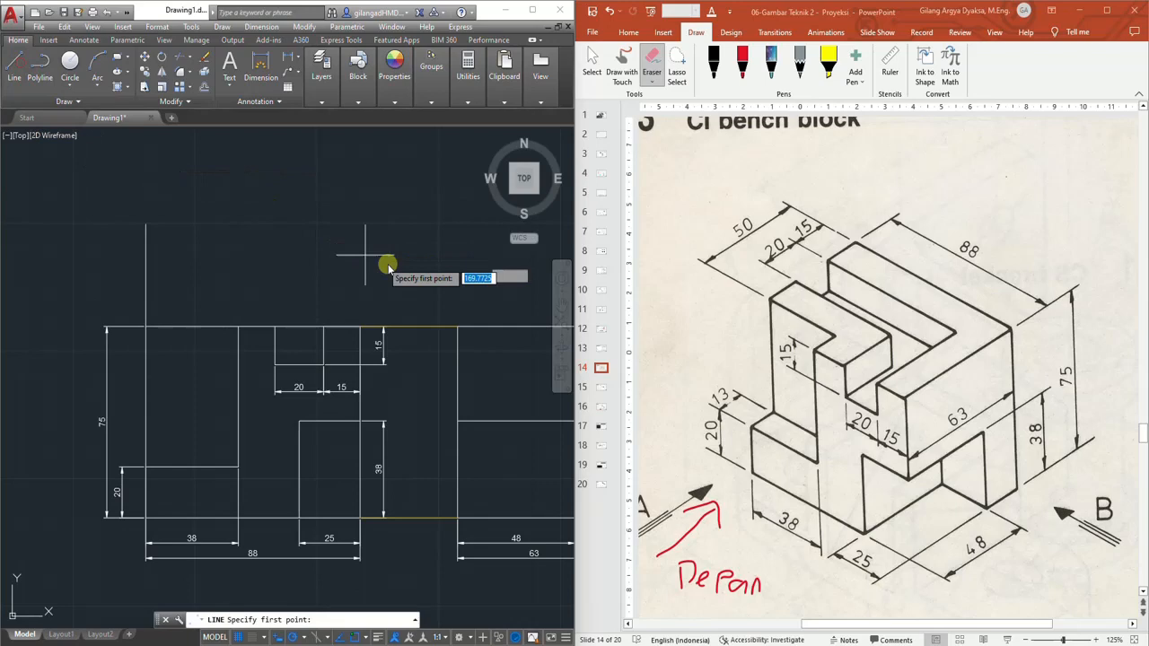
pyautogui.click(360, 327)
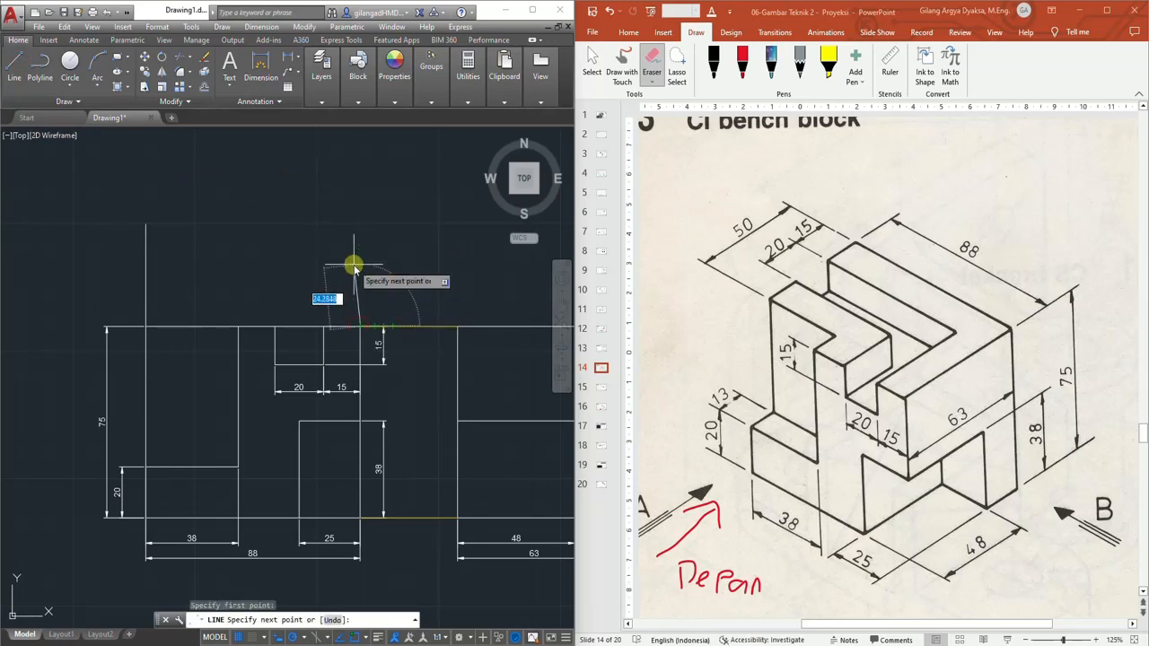
pyautogui.press('Return')
pyautogui.press('Escape')
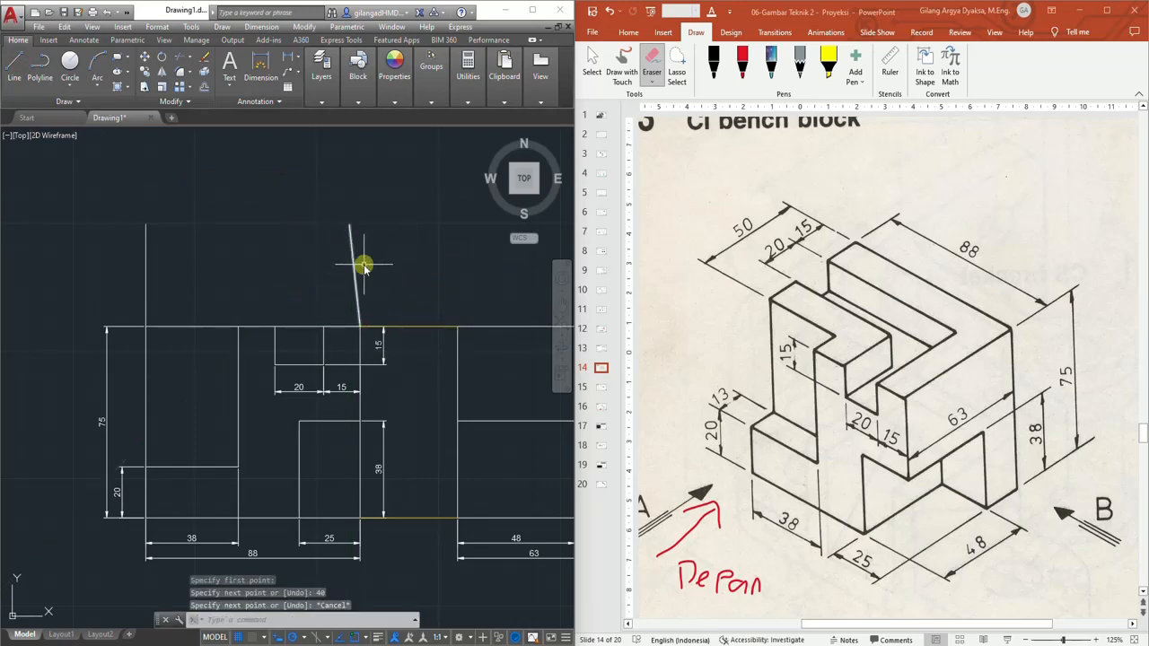
pyautogui.click(352, 254)
pyautogui.press('Delete')
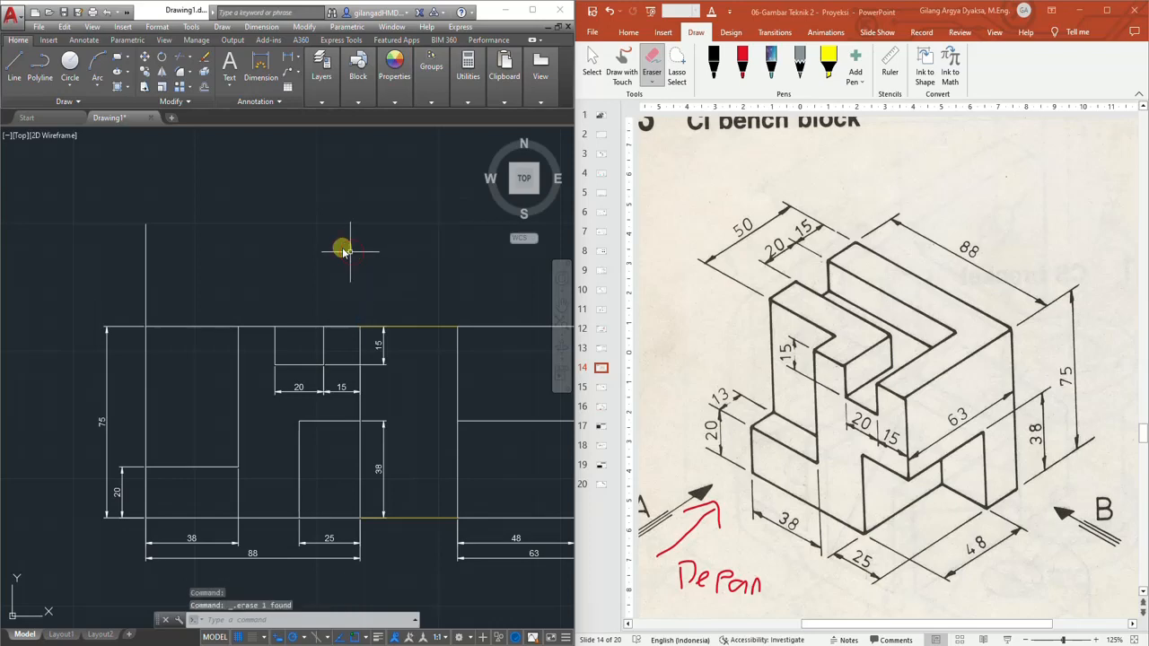
# Draw a 40 mm vertical projection line upward from the front view's top-right corner
pyautogui.click(14, 66)
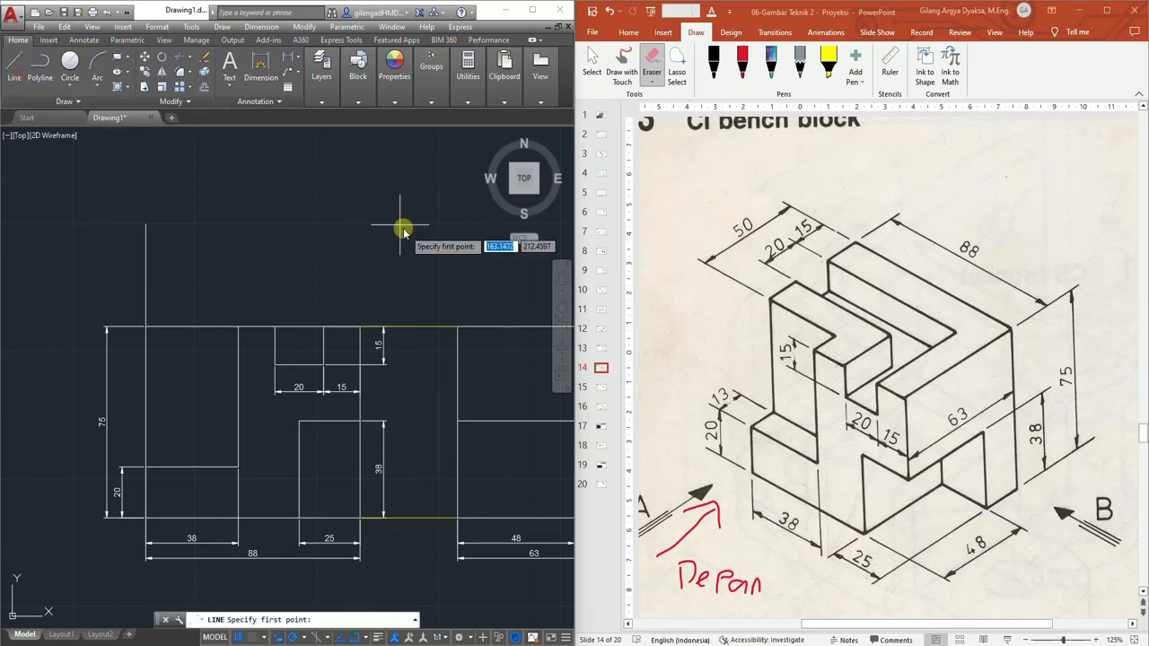
pyautogui.click(359, 327)
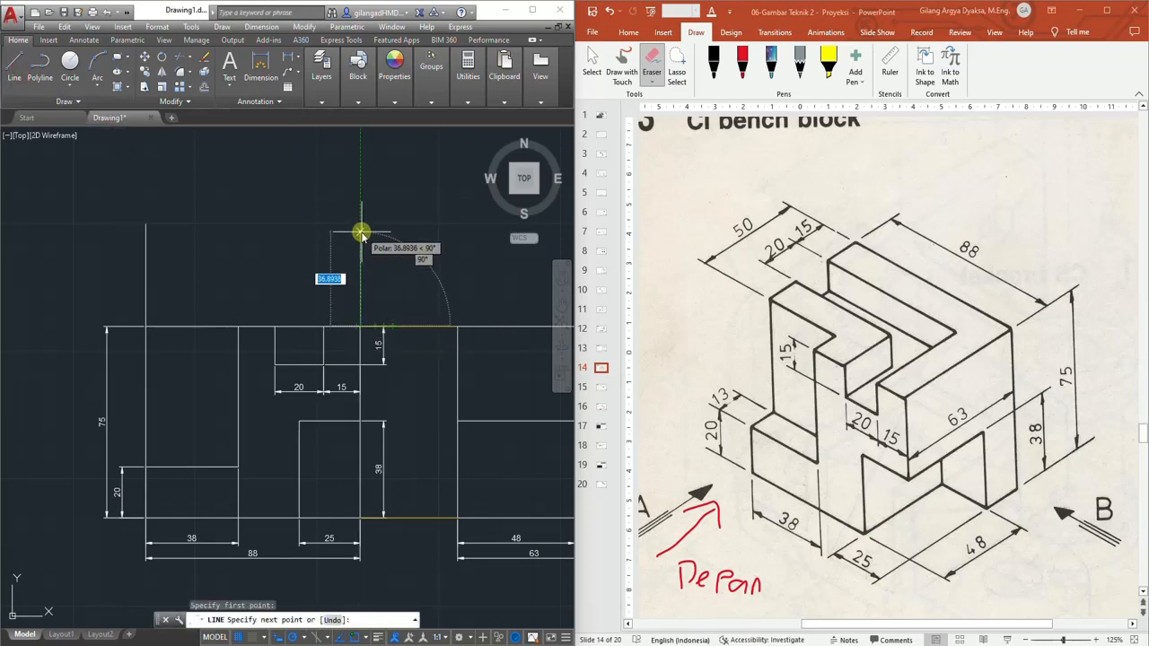
pyautogui.write('40')
pyautogui.press('Return')
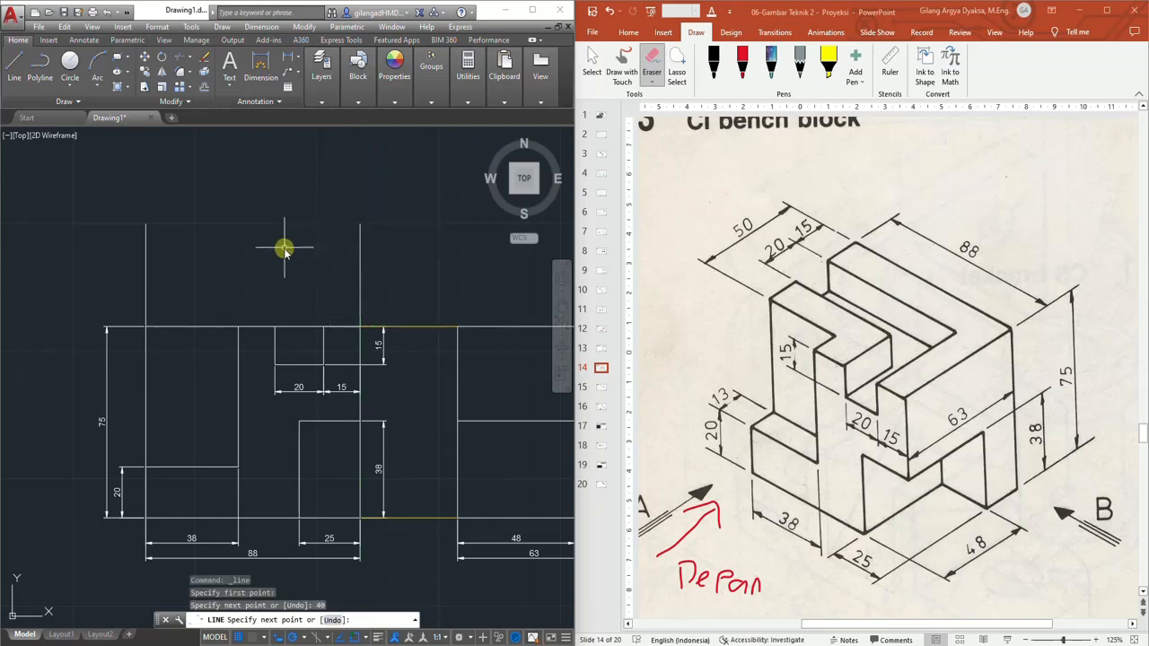
pyautogui.press('Escape')
# Select both vertical projection lines and change their colour
pyautogui.click(394, 256)
pyautogui.click(99, 271)
pyautogui.click(393, 71)
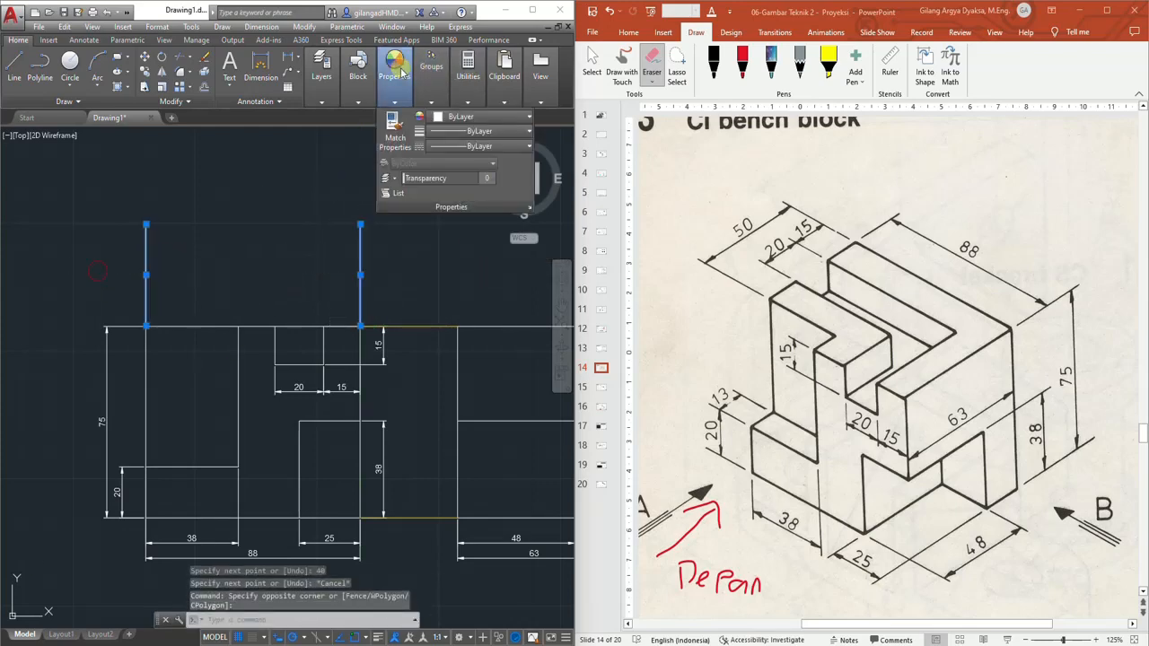
pyautogui.click(454, 116)
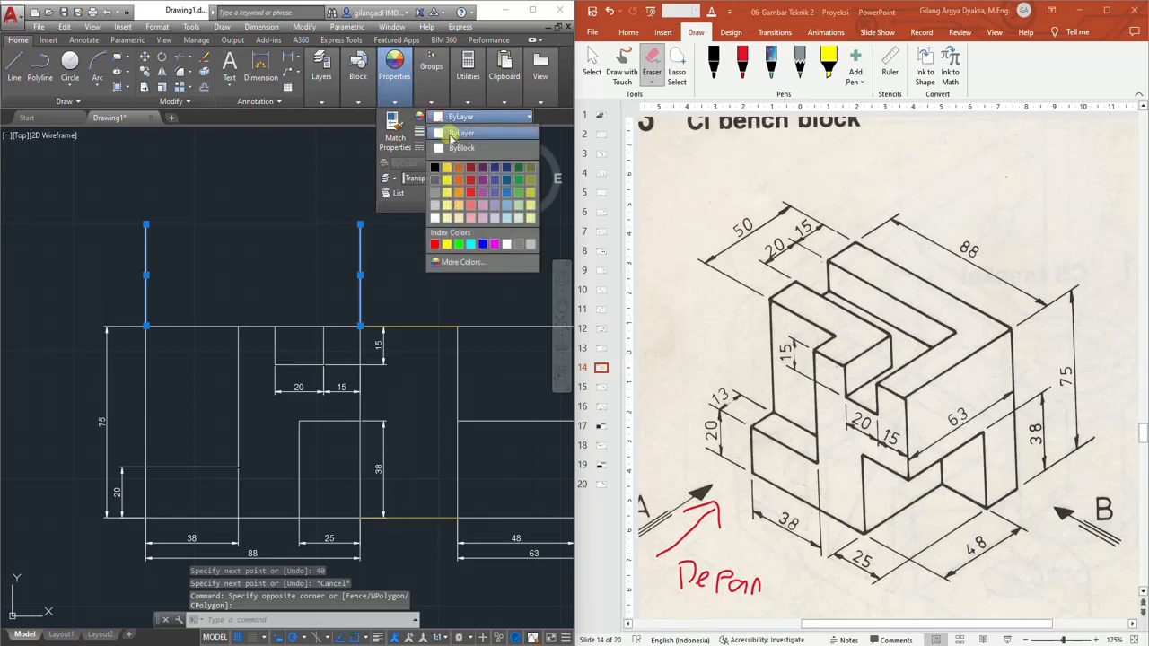
pyautogui.click(446, 167)
pyautogui.press('Escape')
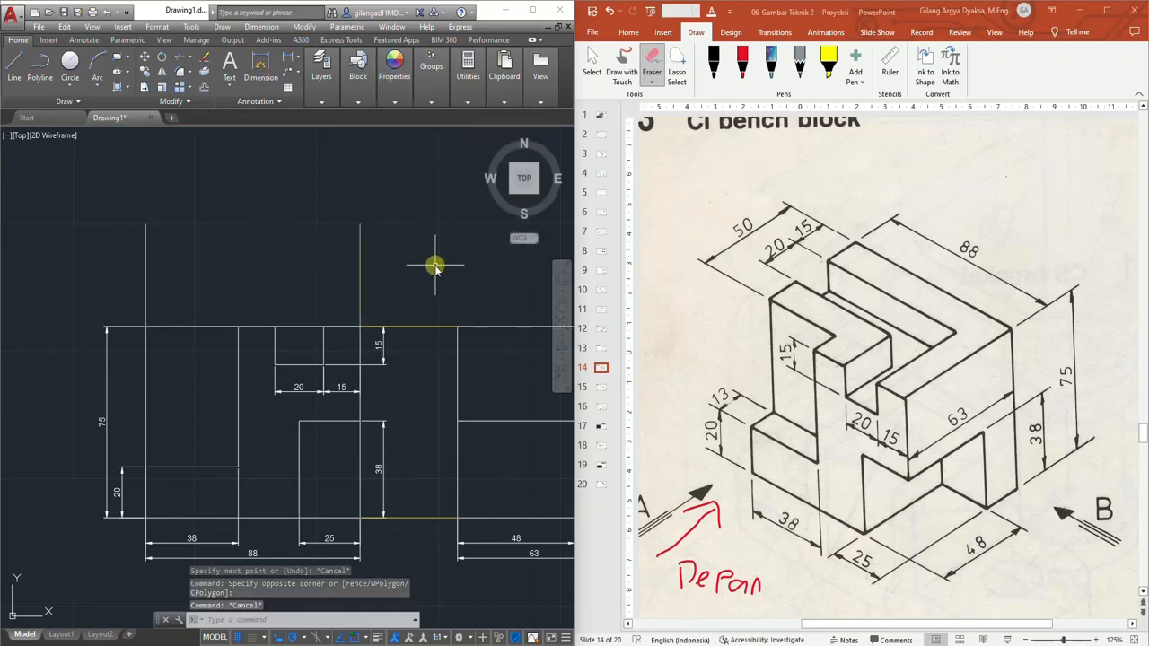
# Draw the top view outline: a line joining the projection line tops, then 63 mm up and 88 mm across
pyautogui.scroll(-2, 435, 267)
pyautogui.moveTo(444, 289); pyautogui.dragTo(435, 324, button='middle')
pyautogui.scroll(2, 265, 301)
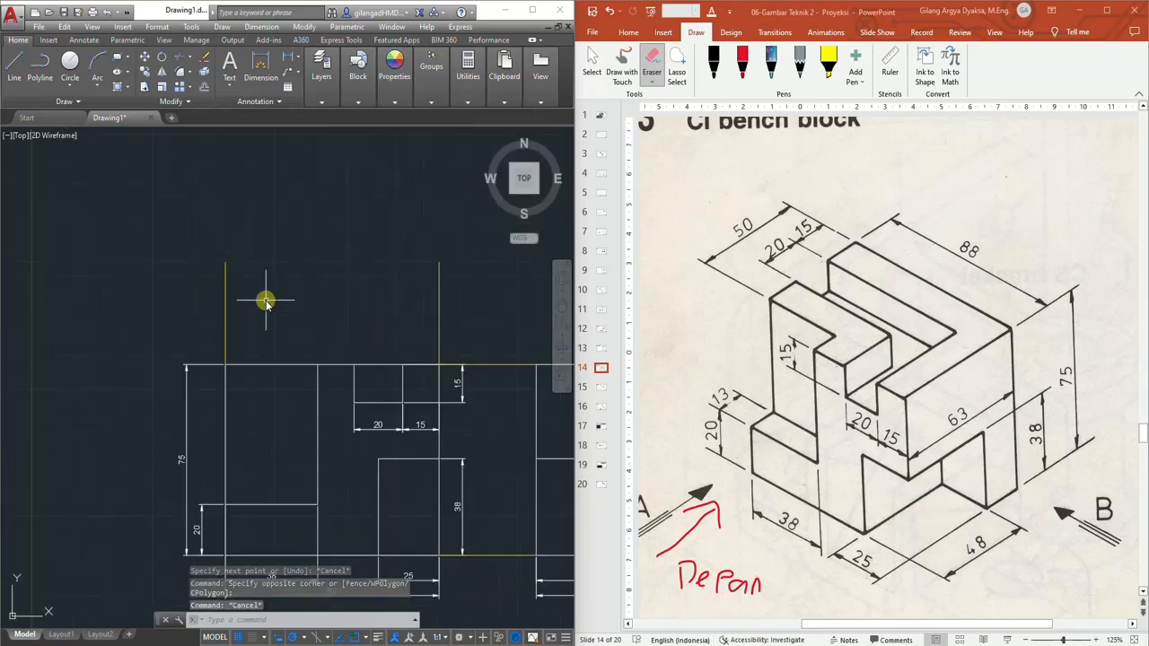
pyautogui.click(14, 72)
pyautogui.click(226, 262)
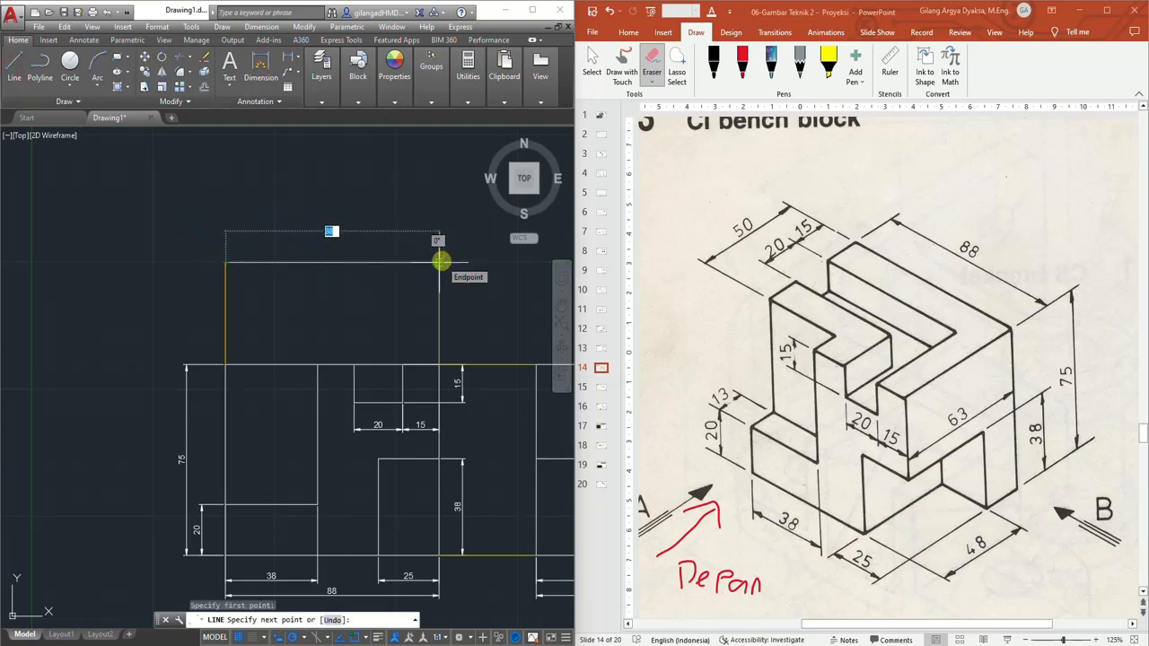
pyautogui.click(440, 262)
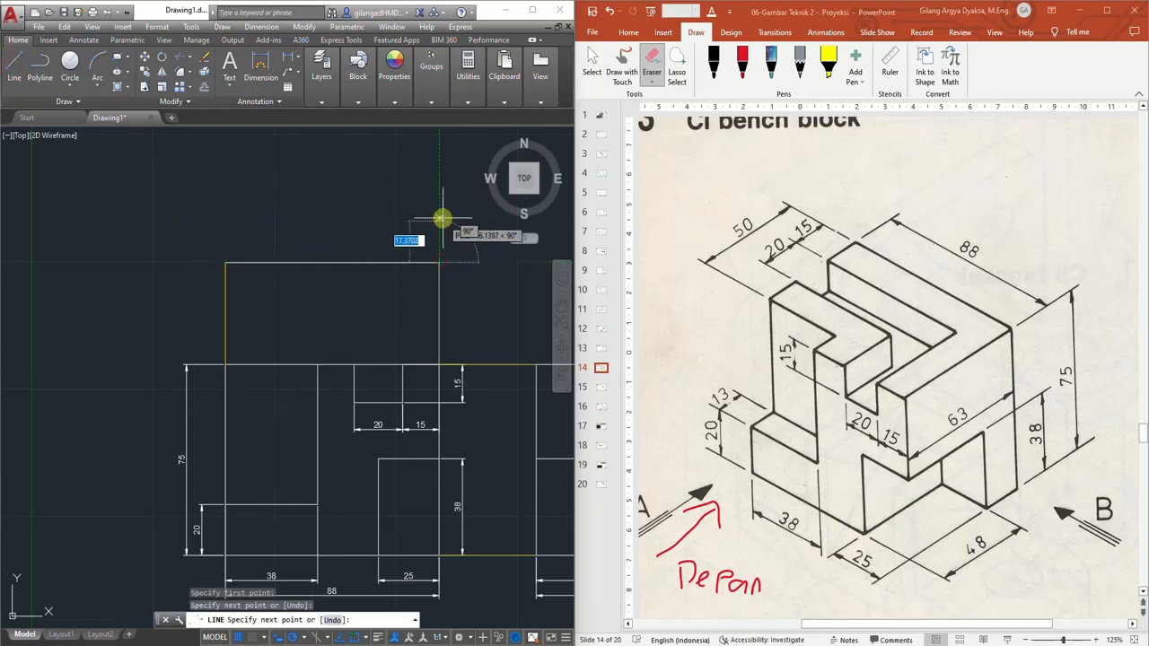
pyautogui.moveTo(440, 195); pyautogui.dragTo(410, 329, button='middle')
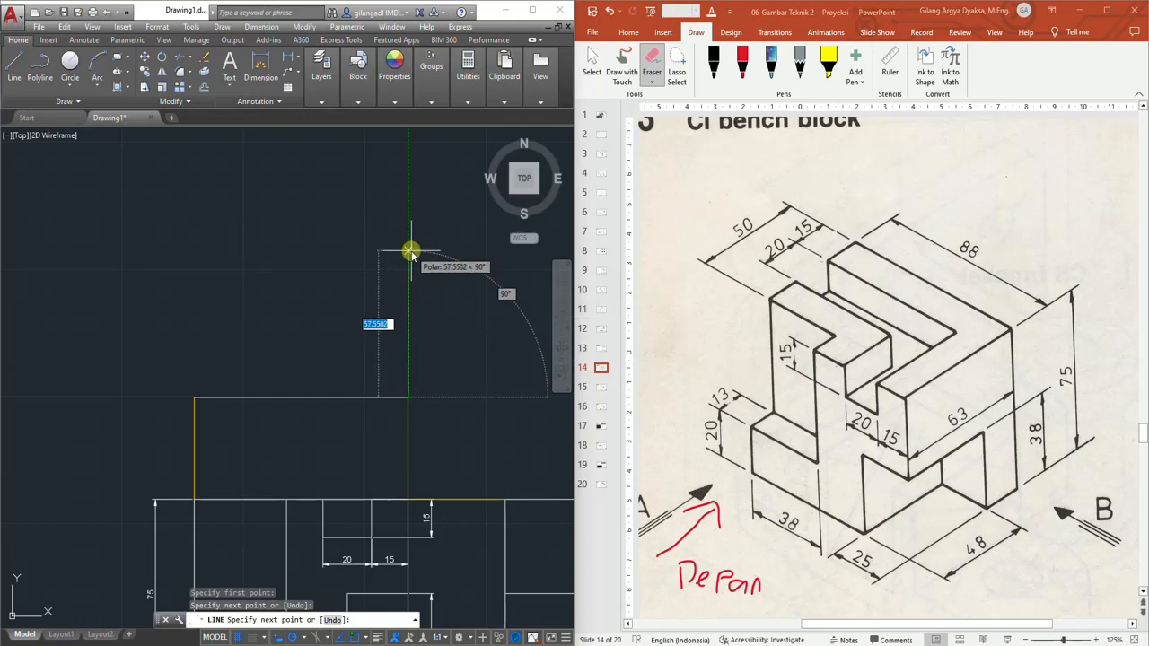
pyautogui.write('63')
pyautogui.press('Return')
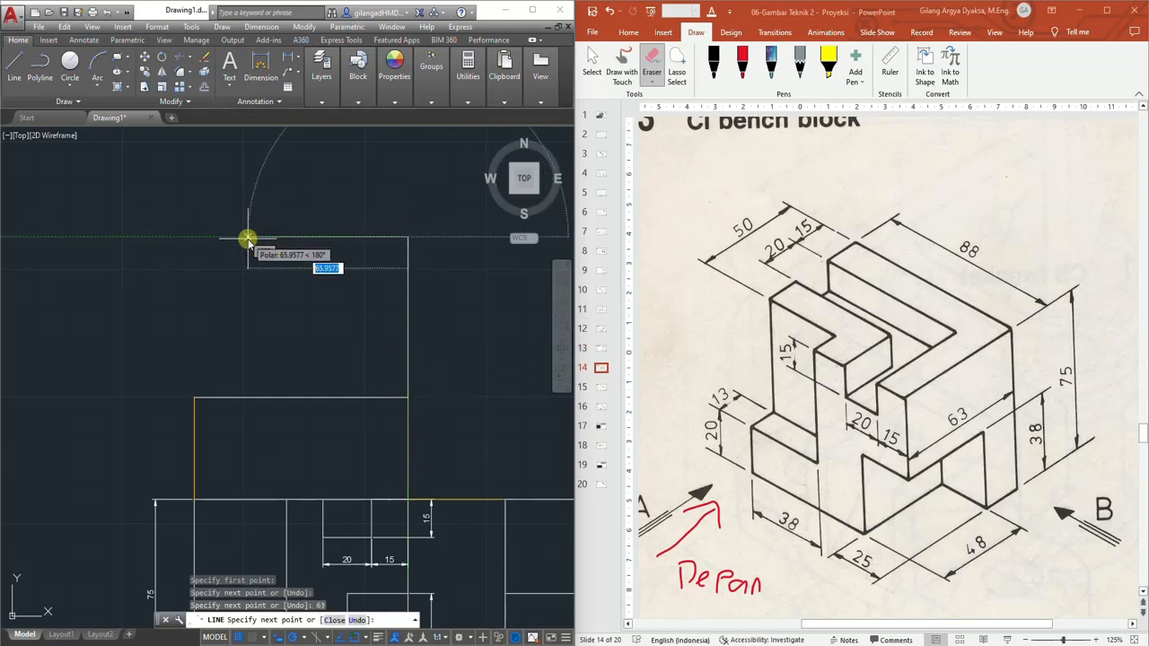
pyautogui.write('88')
pyautogui.press('Return')
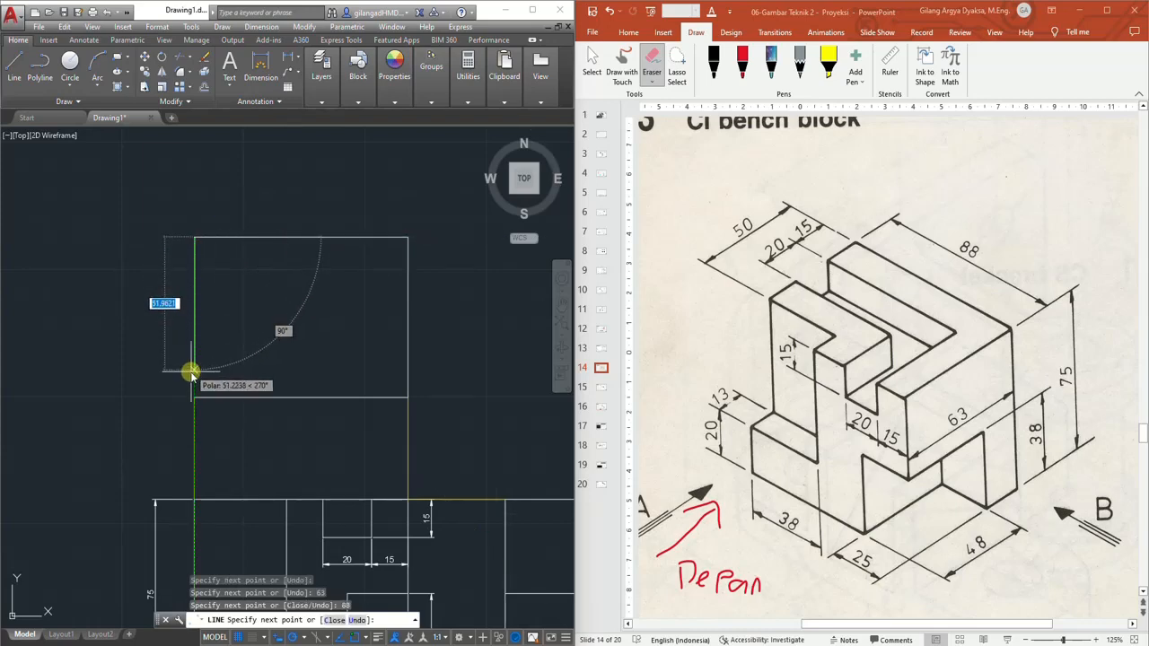
pyautogui.press('Escape')
# Outline the top slot of the isometric drawing on the slide in red ink
pyautogui.scroll(-3, 306, 398)
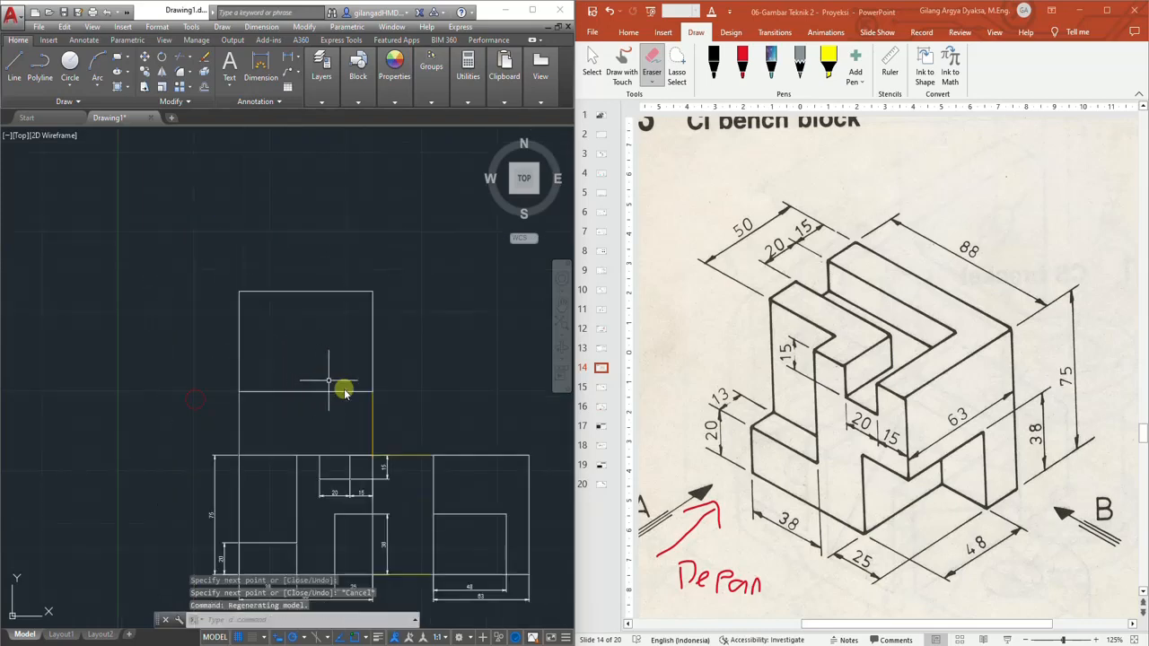
pyautogui.scroll(3, 265, 274)
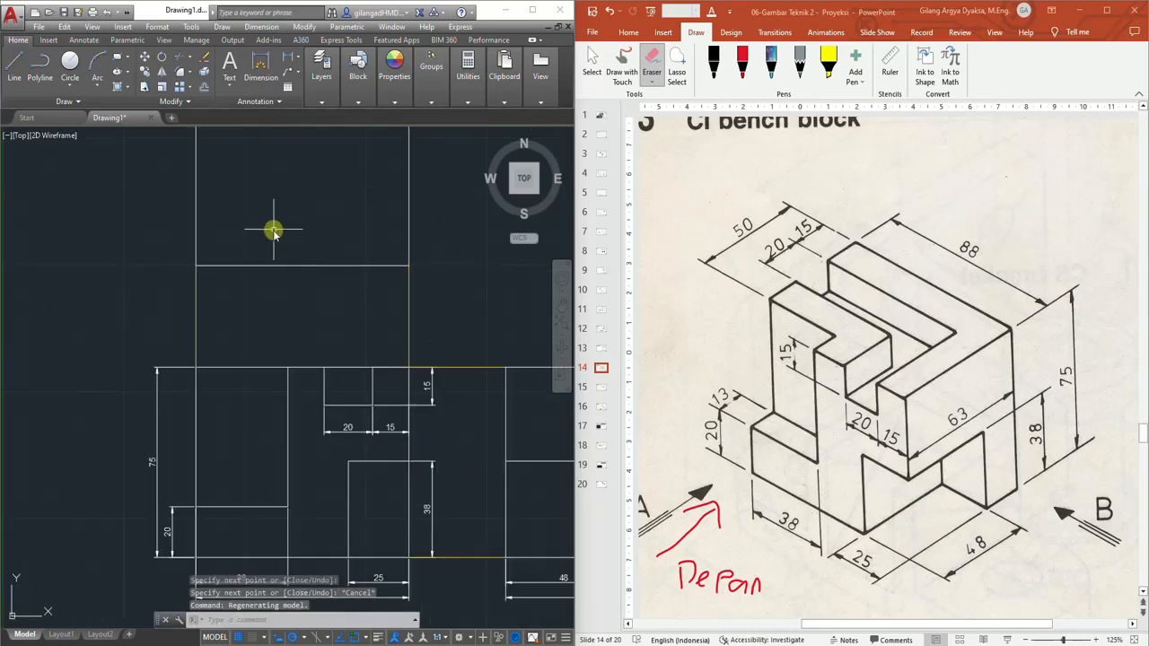
pyautogui.click(742, 70)
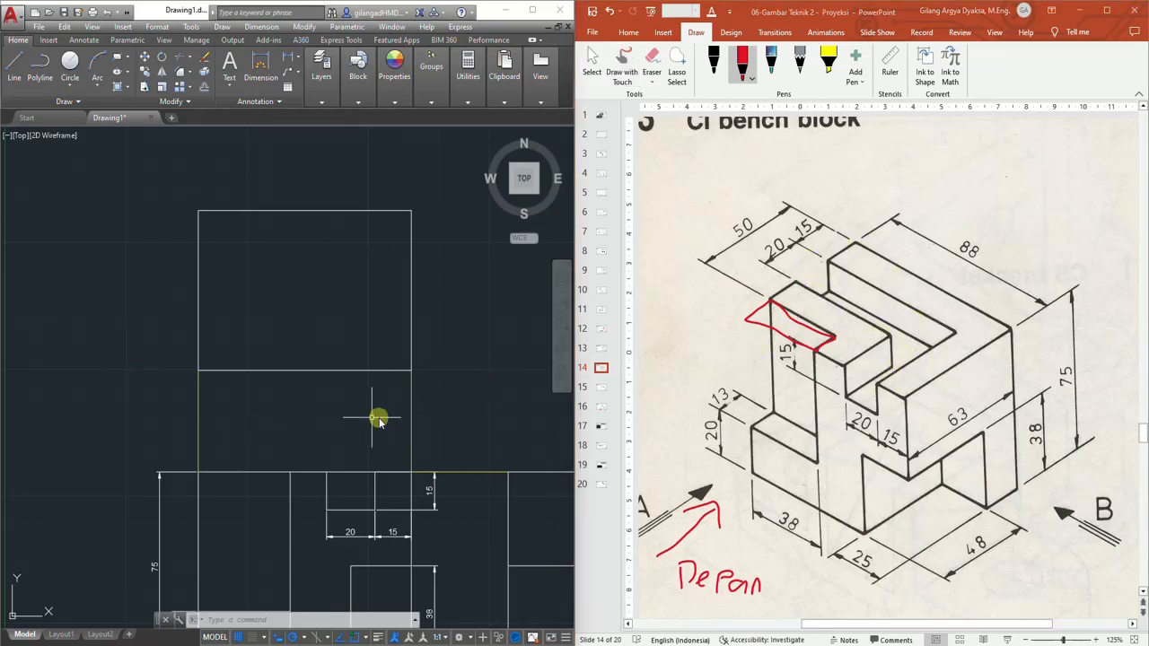
# Offset the top view's bottom edge 13 mm upward
pyautogui.scroll(2, 301, 408)
pyautogui.scroll(2, 246, 390)
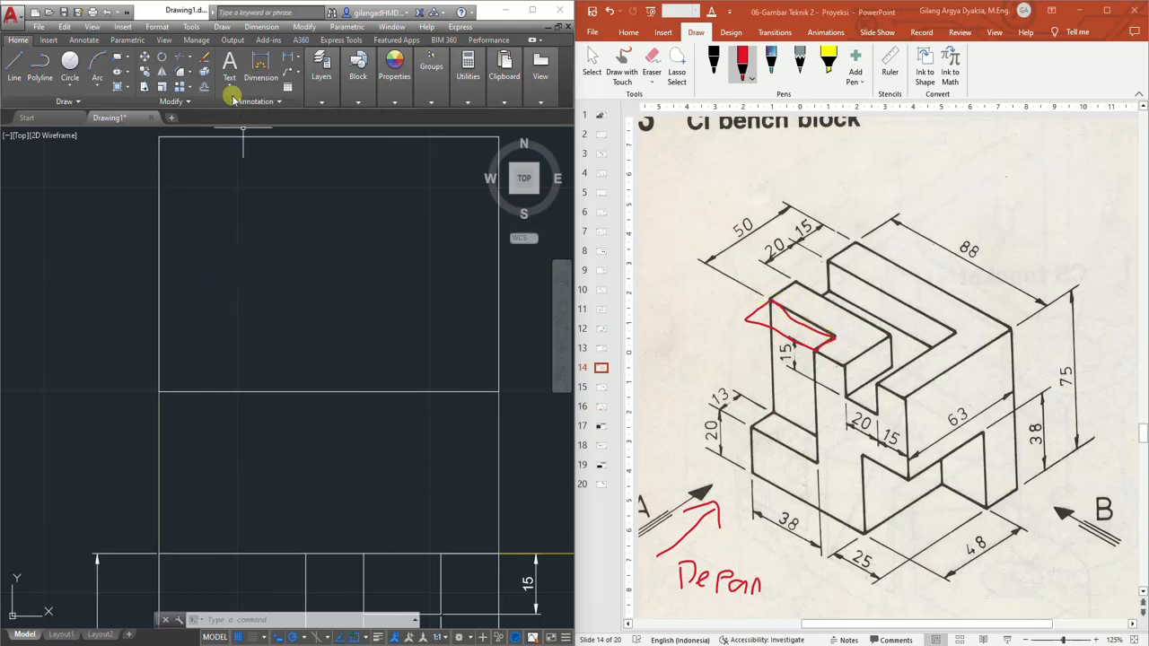
pyautogui.click(203, 86)
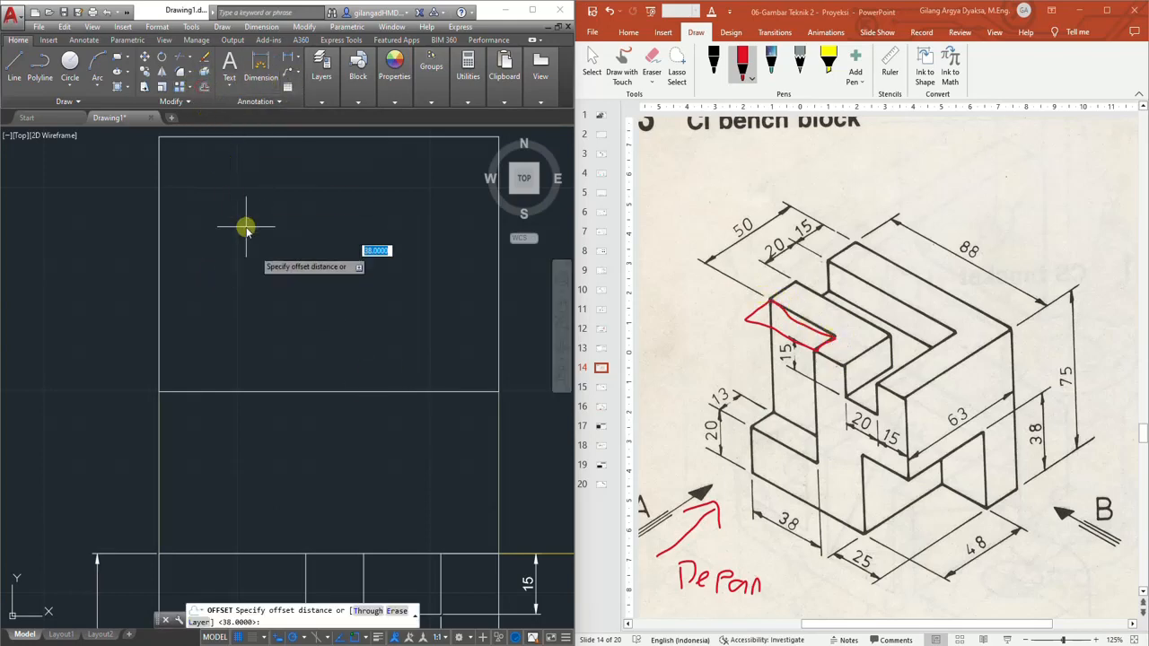
pyautogui.press('Return')
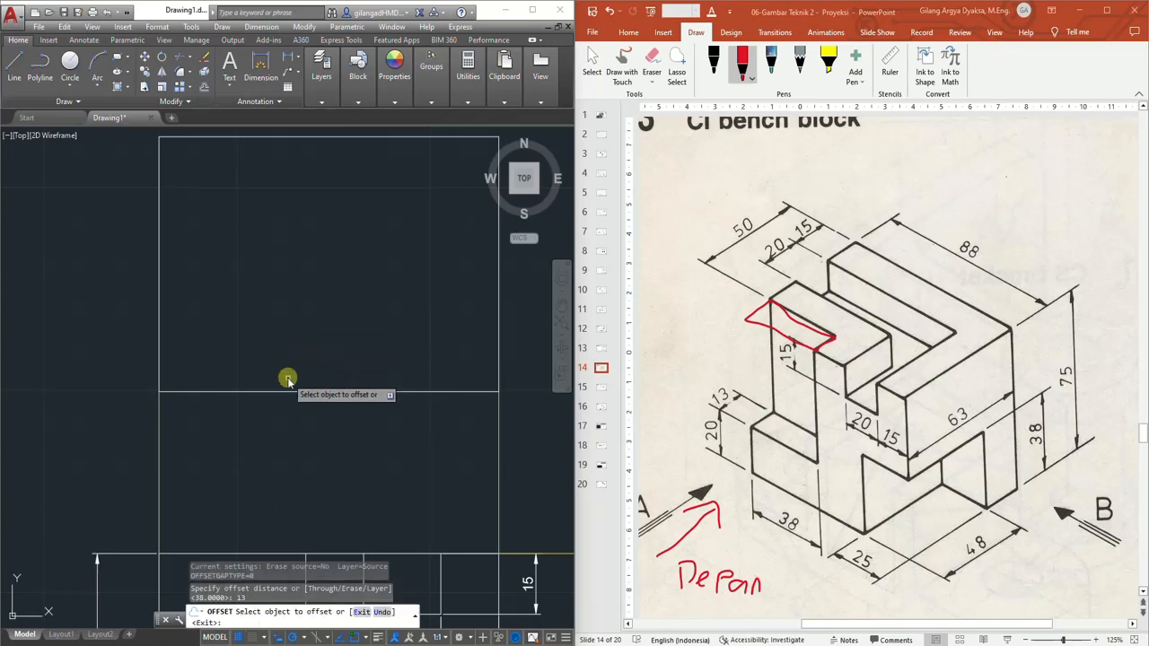
pyautogui.click(290, 391)
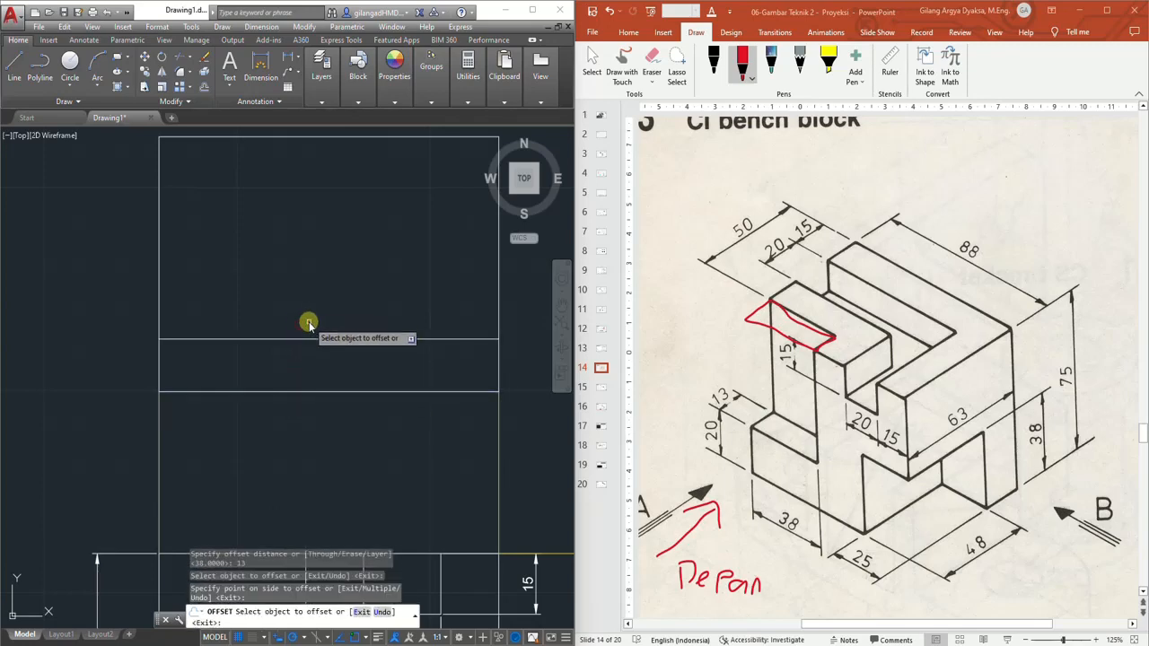
pyautogui.press('Escape')
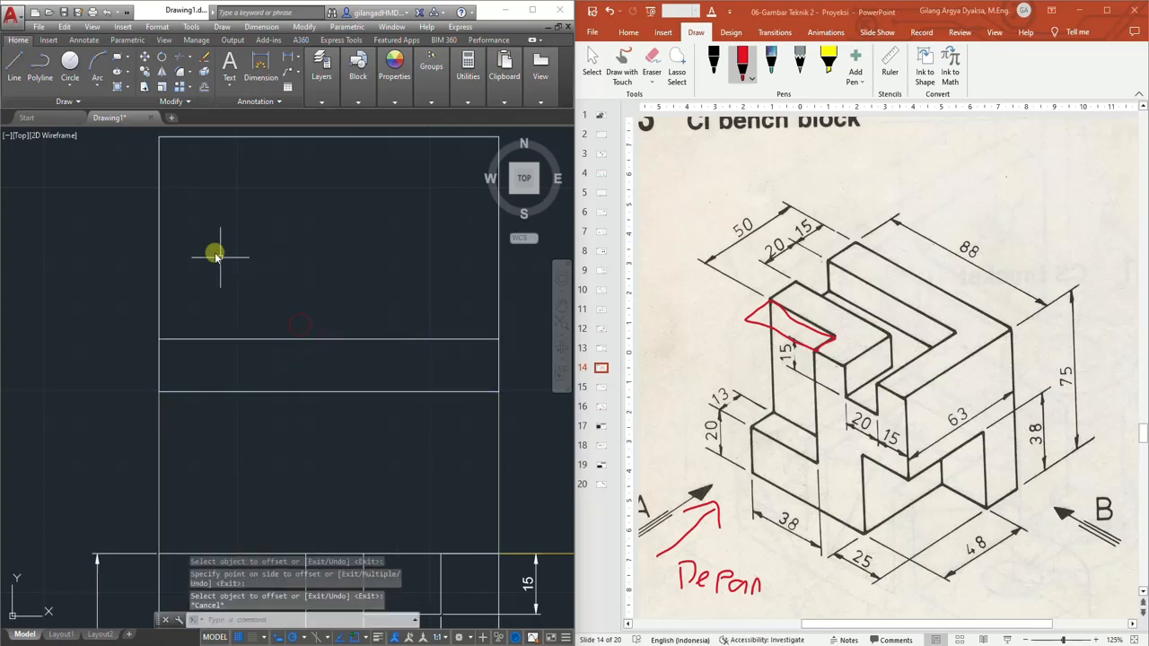
# Offset the top view's left edge 38 mm to the right
pyautogui.click(204, 88)
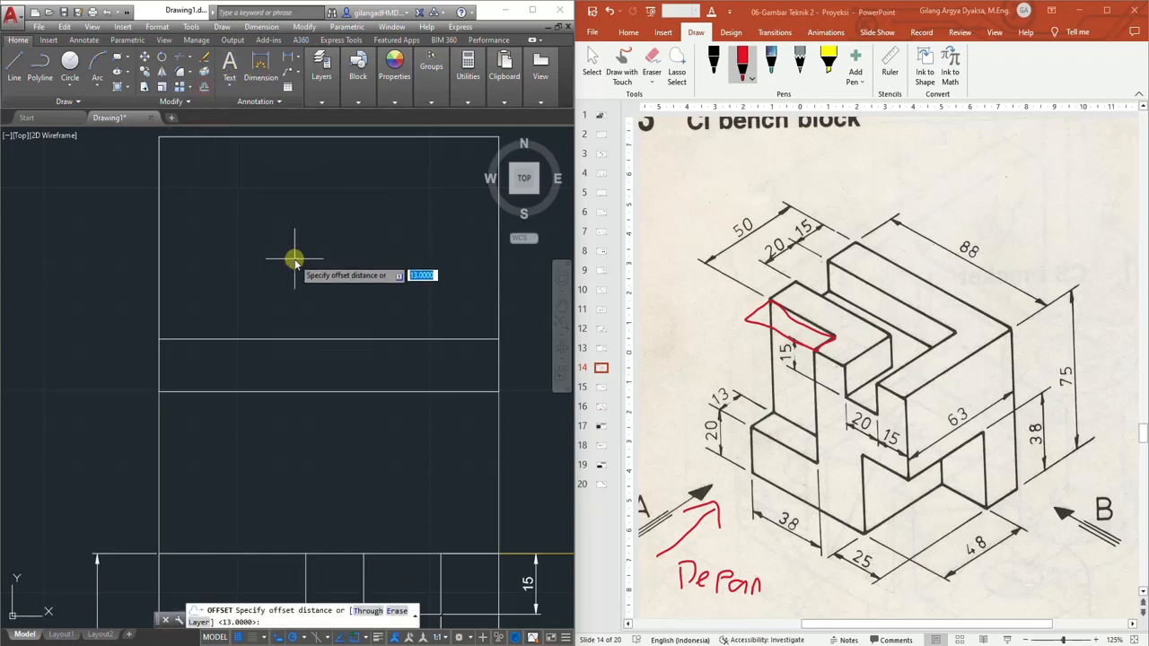
pyautogui.write('38')
pyautogui.press('Return')
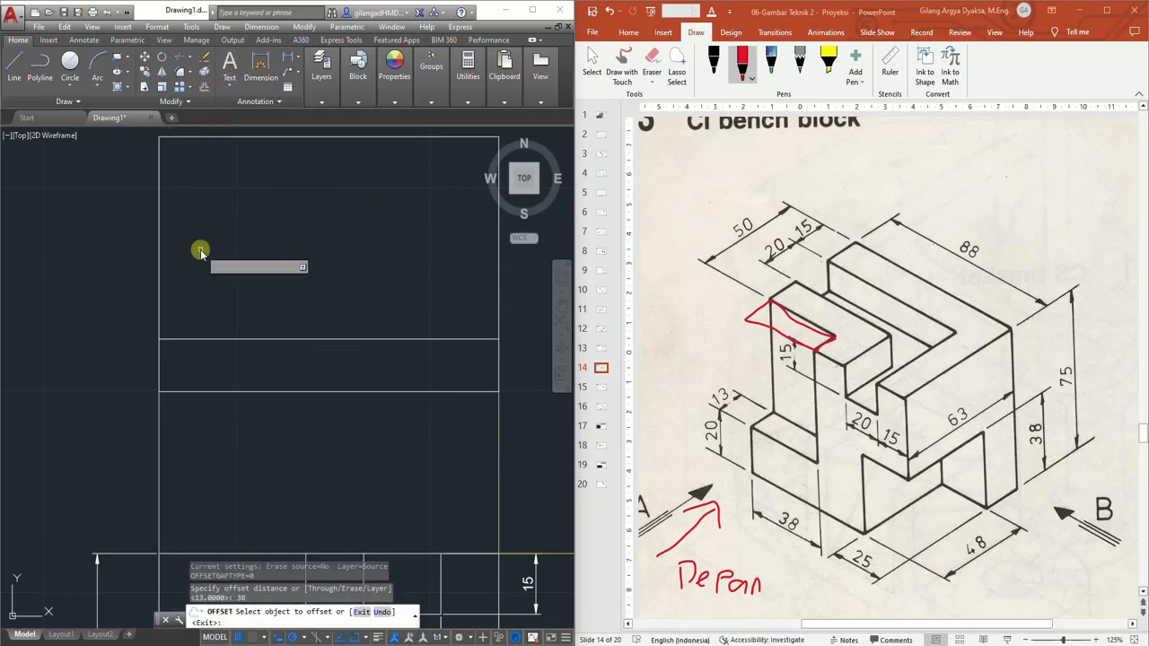
pyautogui.click(160, 225)
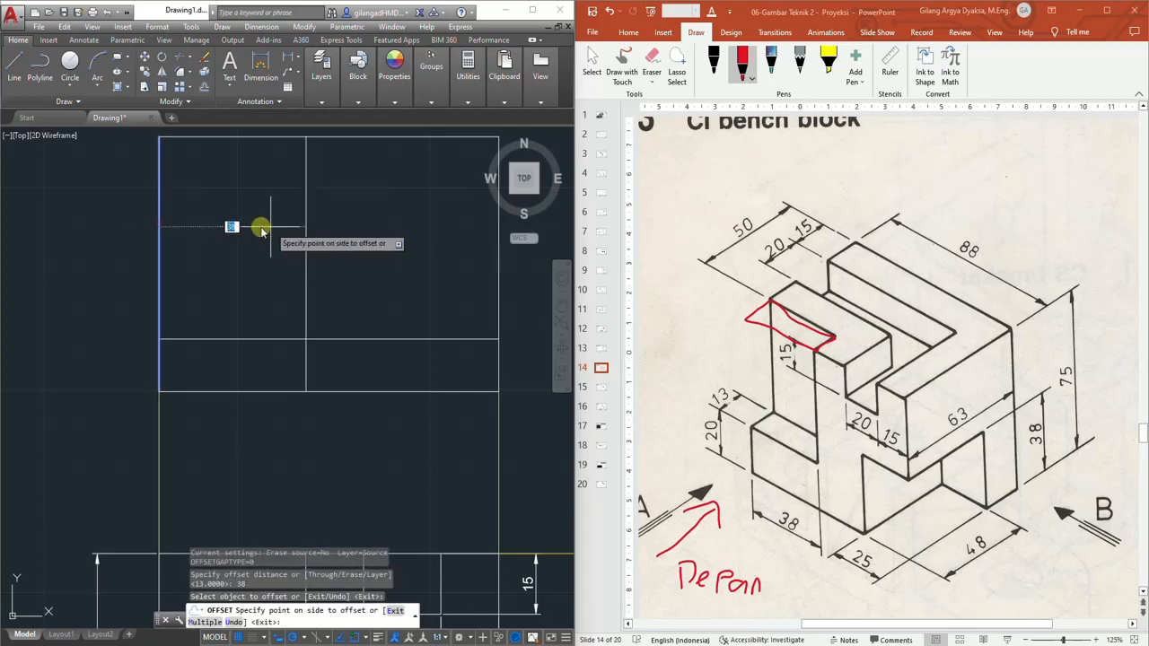
pyautogui.click(357, 229)
pyautogui.press('Escape')
# Trim the offset lines to leave a 38 by 13 mm notch at the top view's lower-left corner
pyautogui.click(357, 278)
pyautogui.click(303, 341)
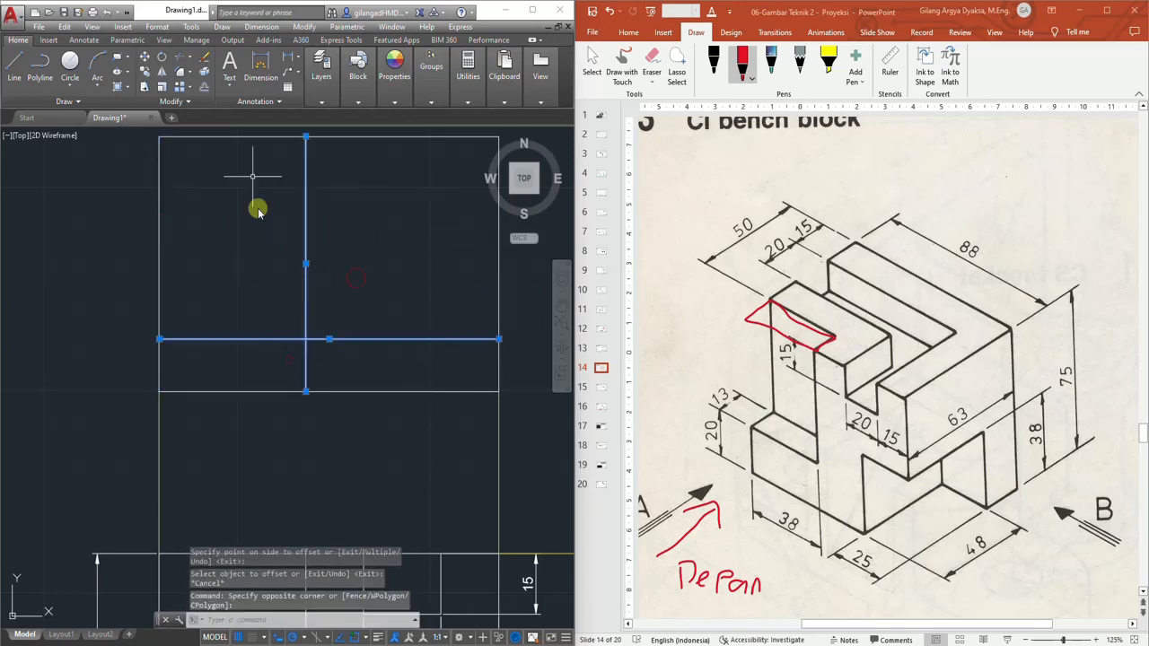
pyautogui.click(180, 61)
pyautogui.click(306, 196)
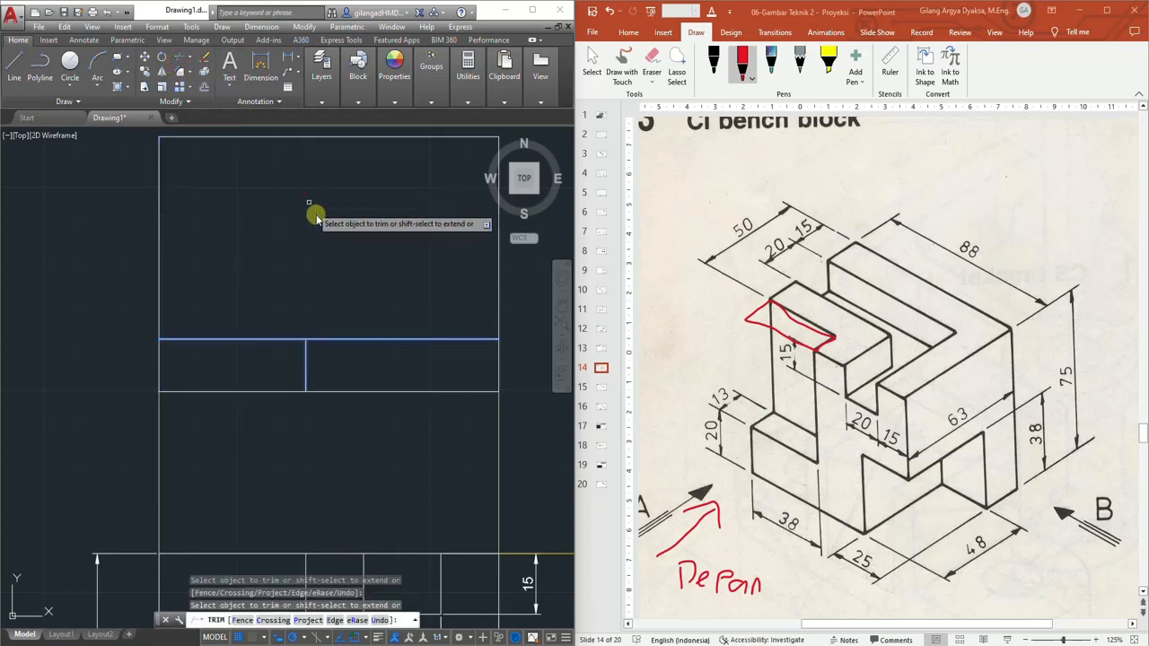
pyautogui.click(384, 339)
pyautogui.press('Escape')
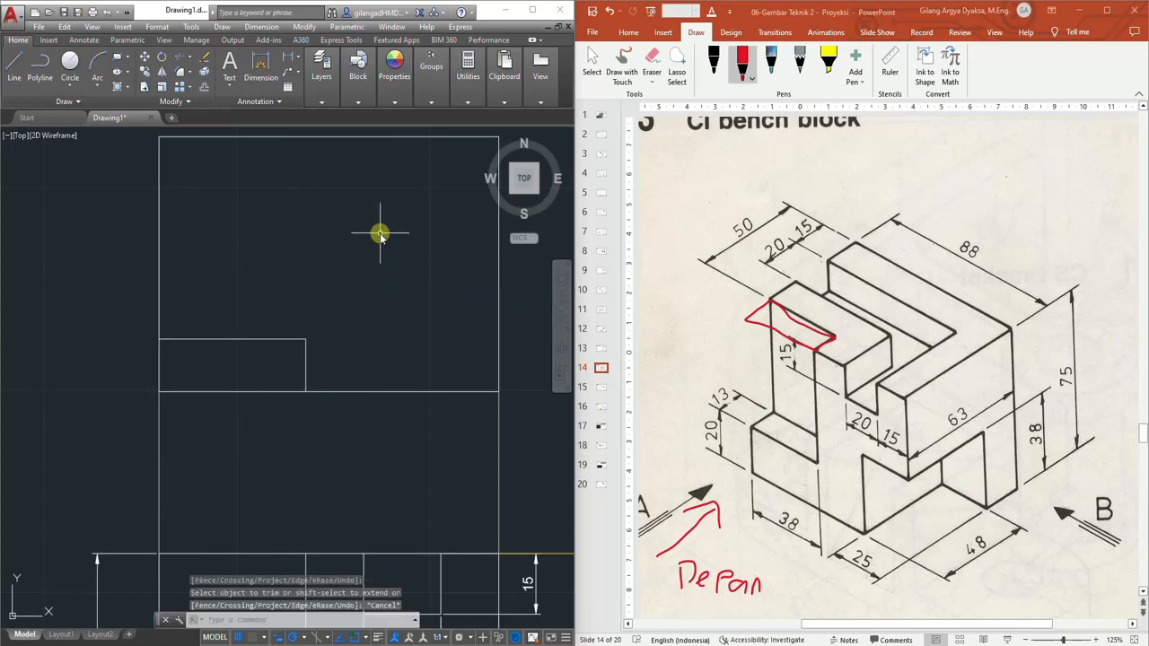
# Offset the top view's top edge downward and its right edge leftward by 15 mm each
pyautogui.moveTo(381, 236); pyautogui.dragTo(343, 271, button='middle')
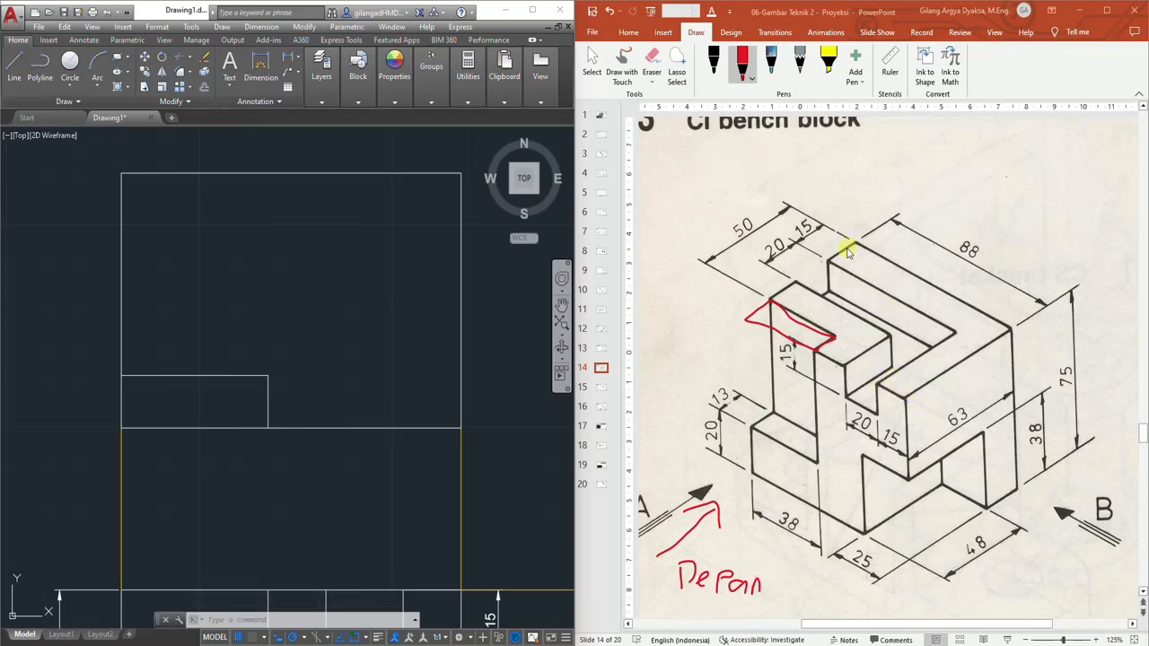
pyautogui.click(205, 86)
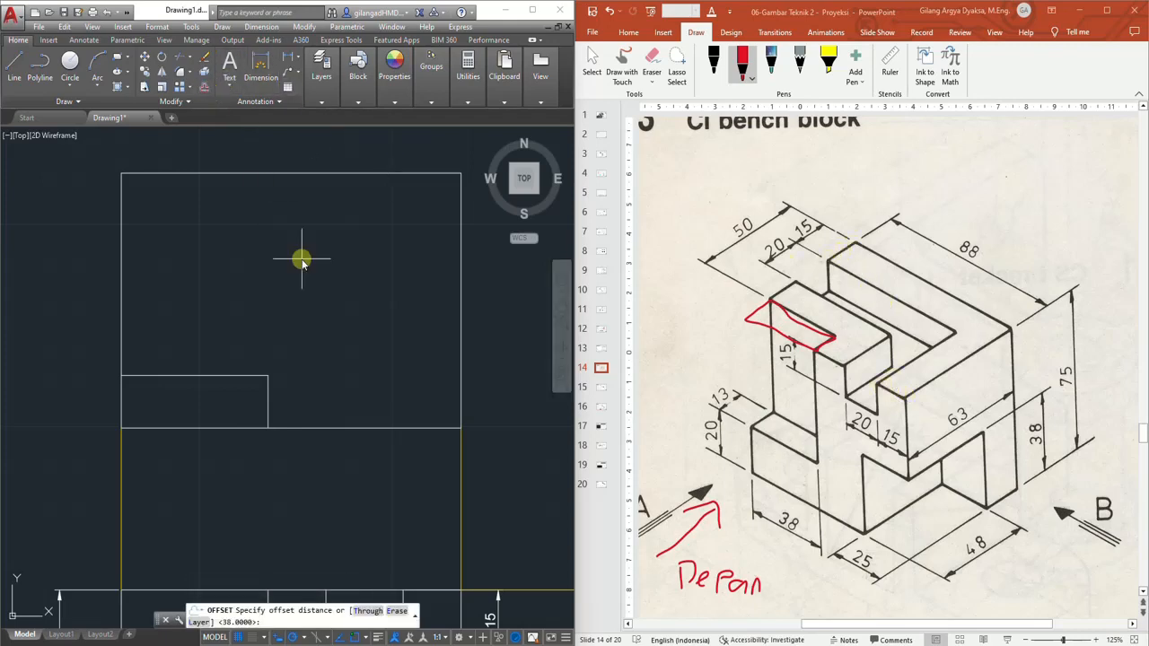
pyautogui.press('Return')
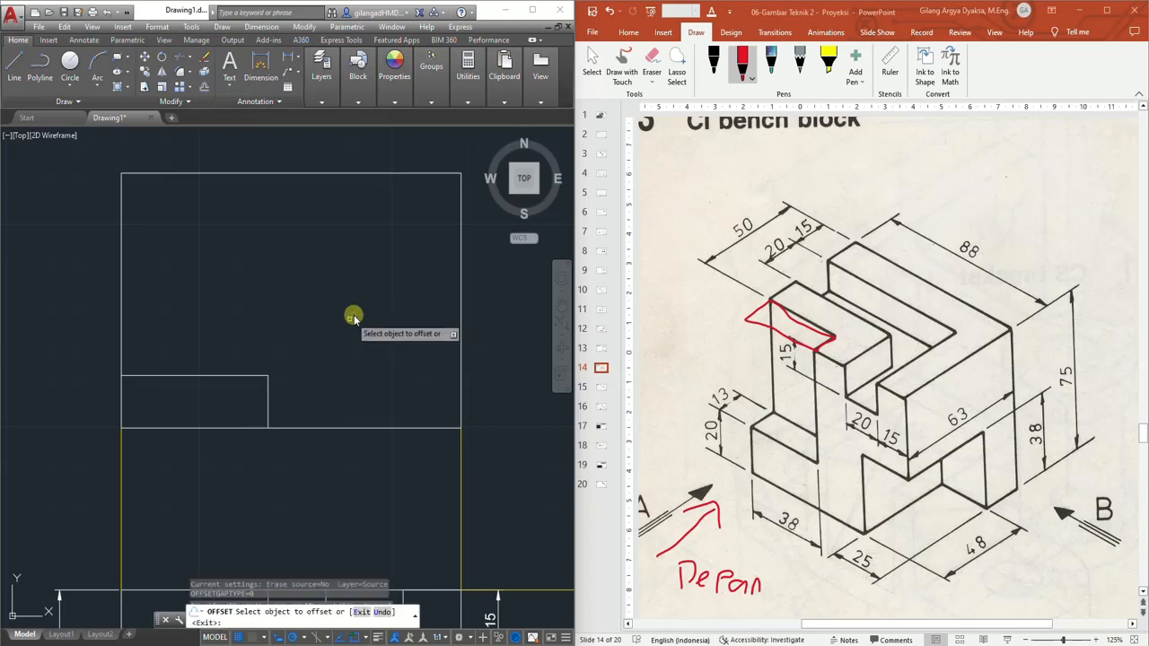
pyautogui.click(380, 174)
pyautogui.click(374, 262)
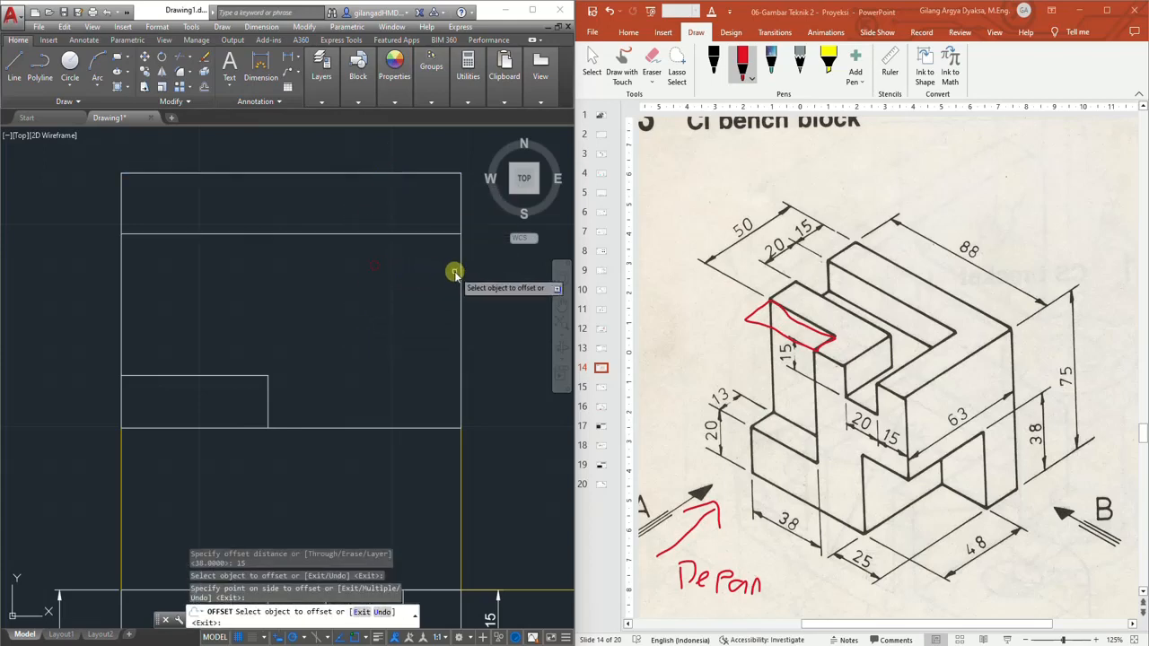
pyautogui.click(460, 270)
pyautogui.click(357, 276)
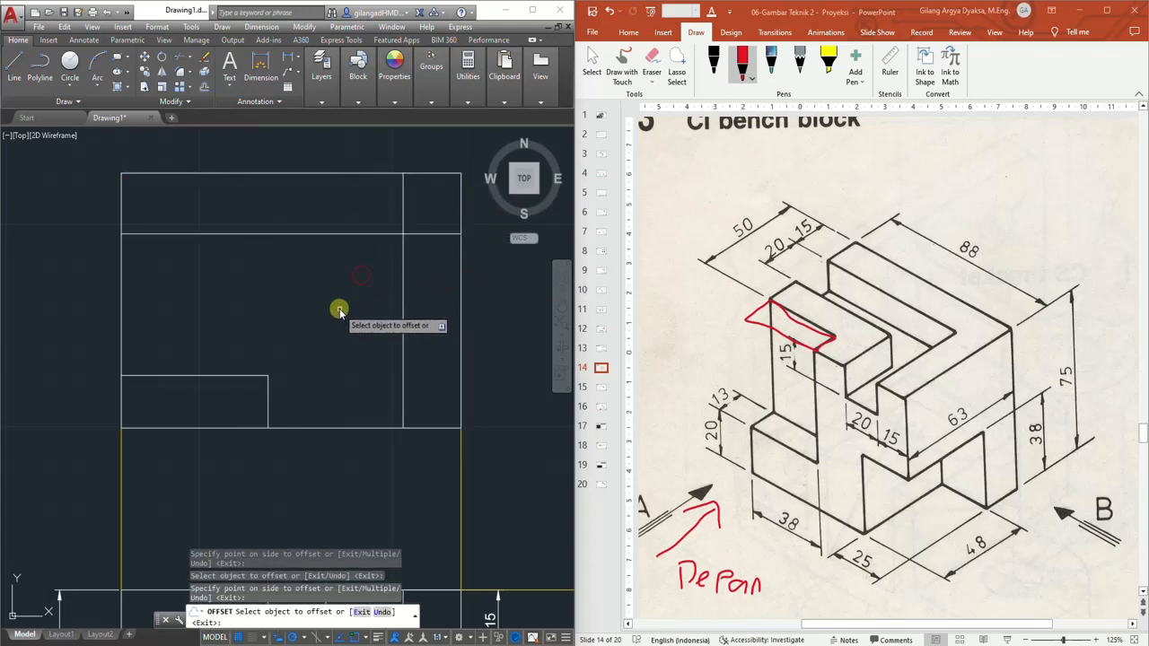
pyautogui.press('Escape')
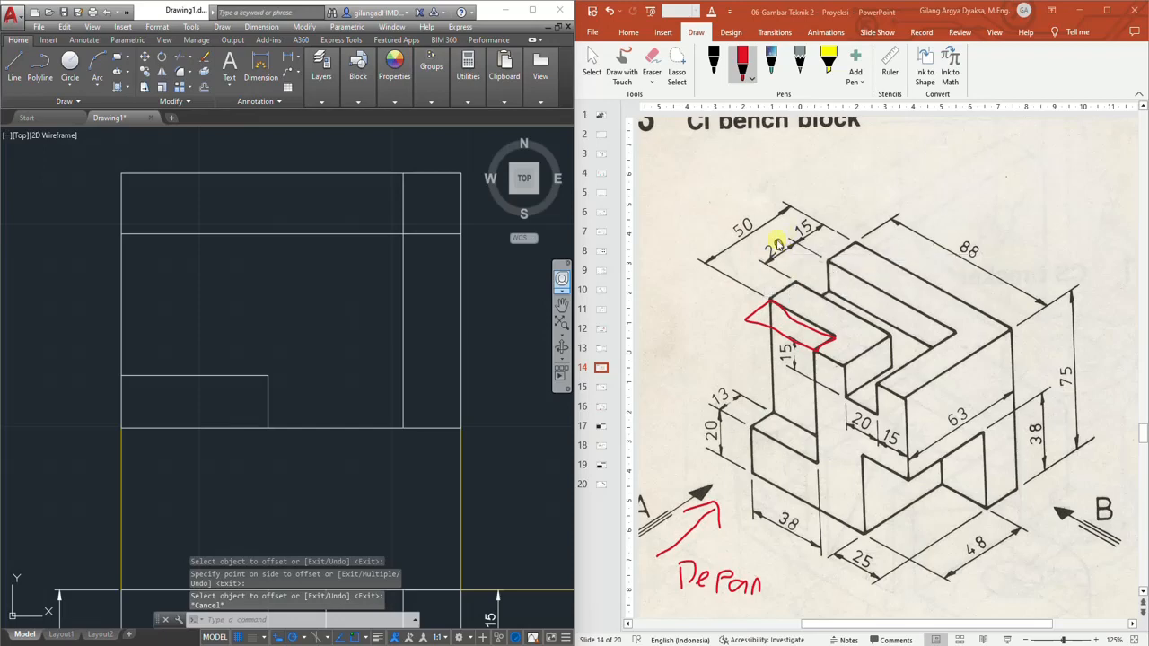
# Offset the two new 15 mm lines a further 20 mm inward
pyautogui.click(203, 86)
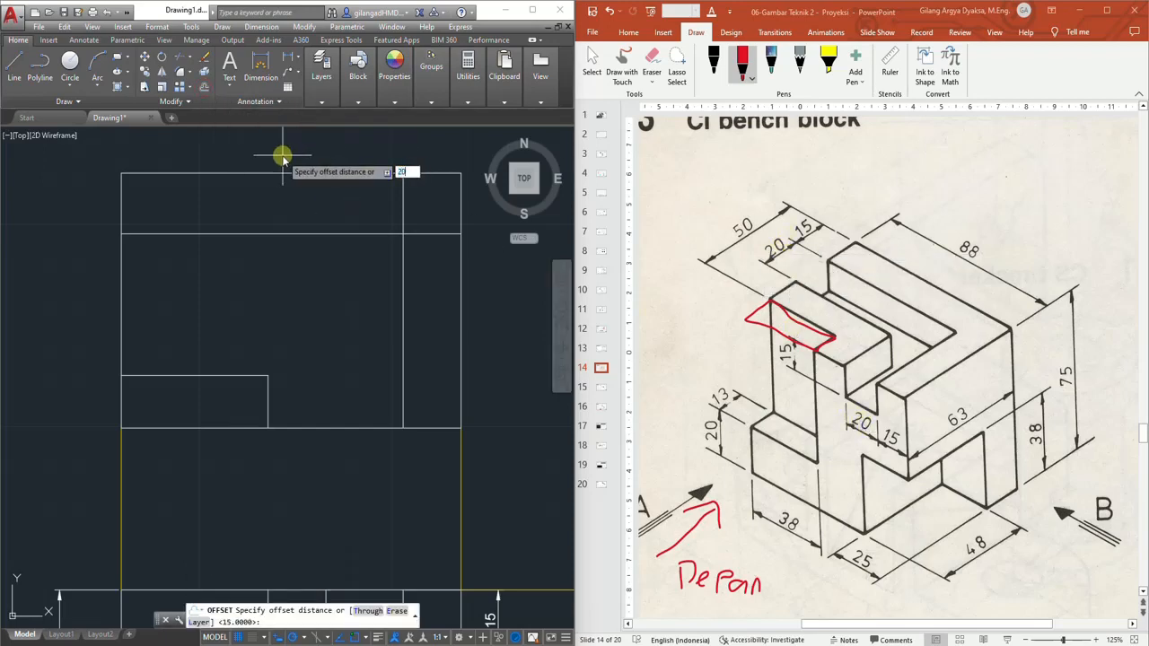
pyautogui.write('20')
pyautogui.press('Return')
pyautogui.click(301, 234)
pyautogui.click(303, 278)
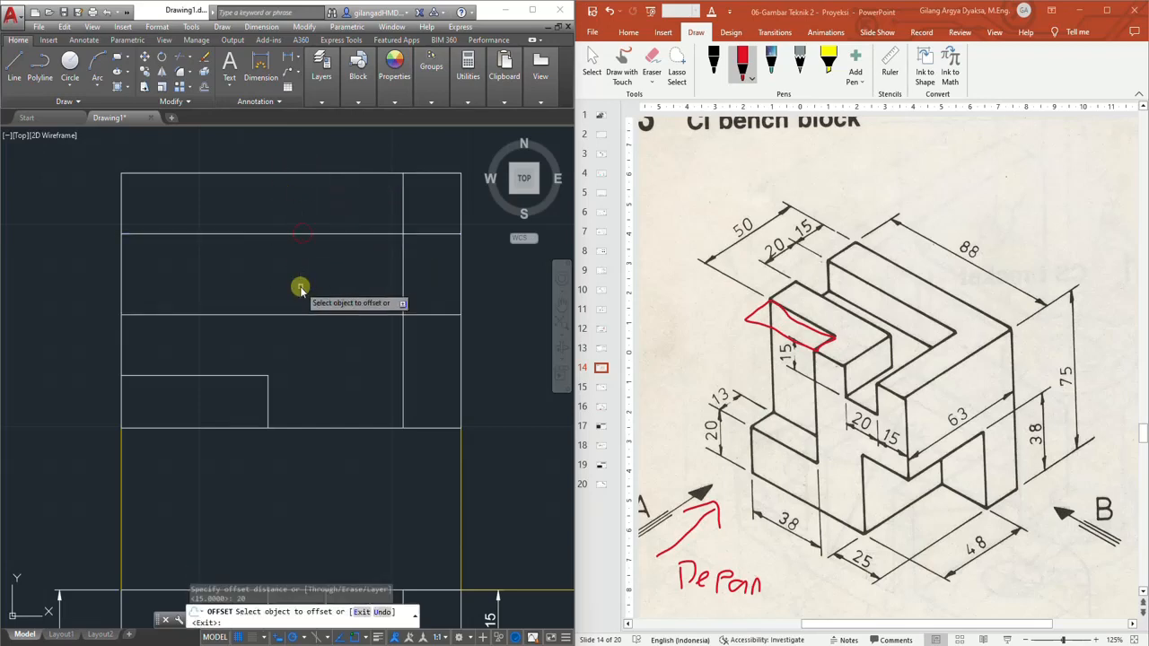
pyautogui.click(403, 264)
pyautogui.click(306, 268)
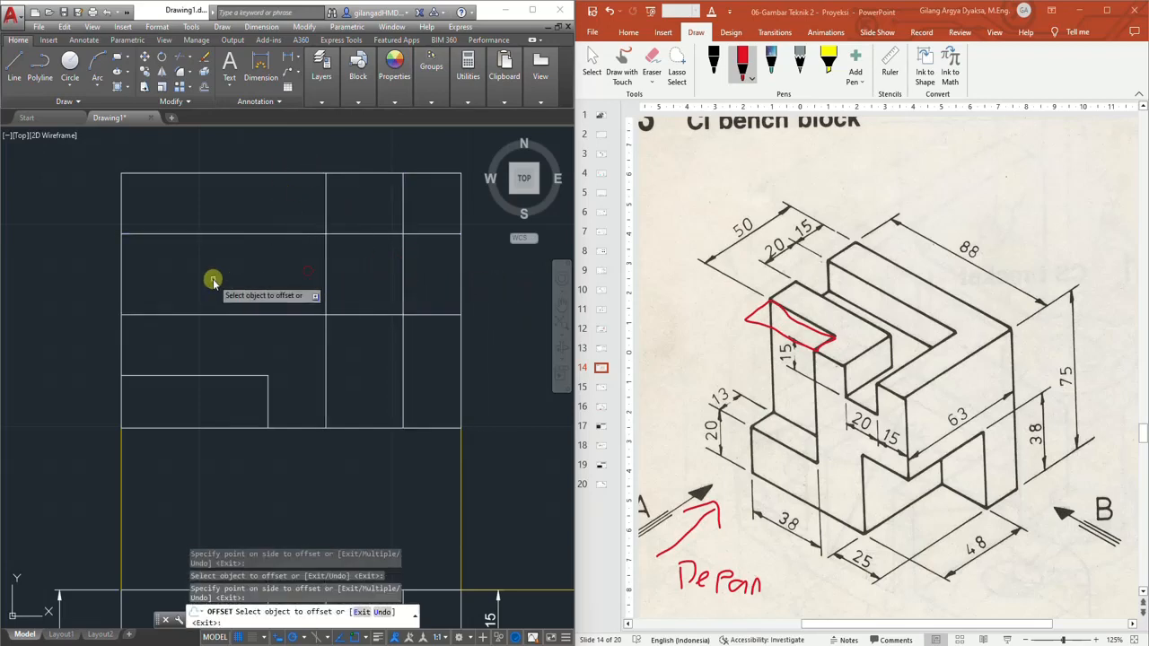
pyautogui.press('Escape')
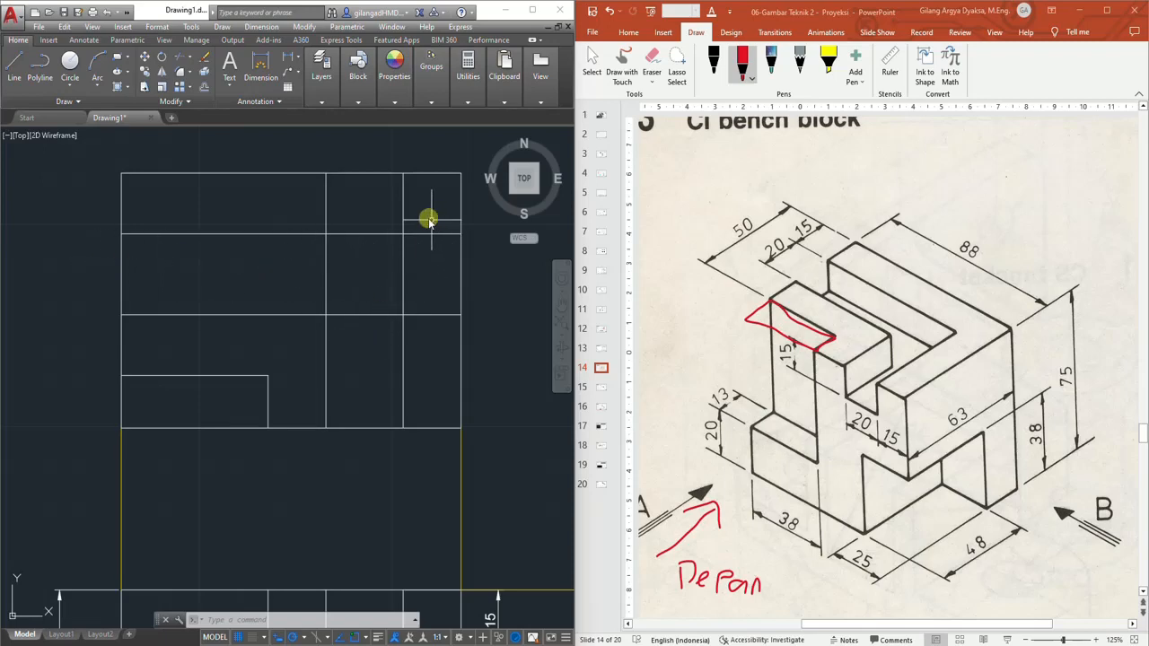
# Trim the offset lines to form the L-shaped slot in the top view
pyautogui.click(183, 55)
pyautogui.click(423, 210)
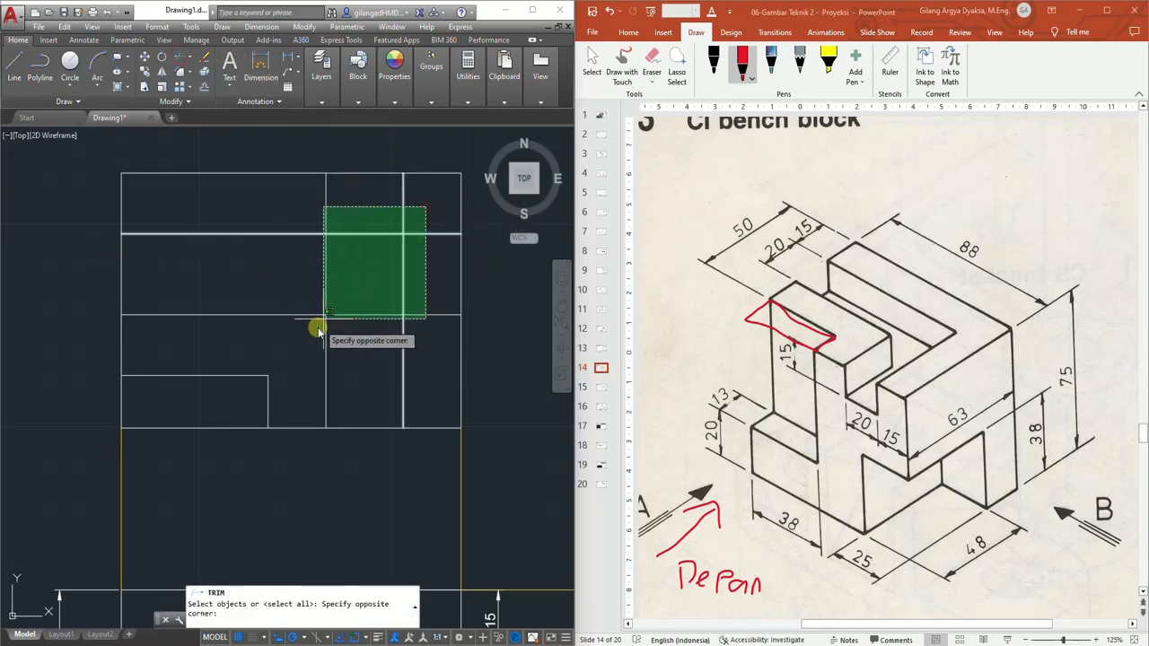
pyautogui.click(300, 346)
pyautogui.press('Return')
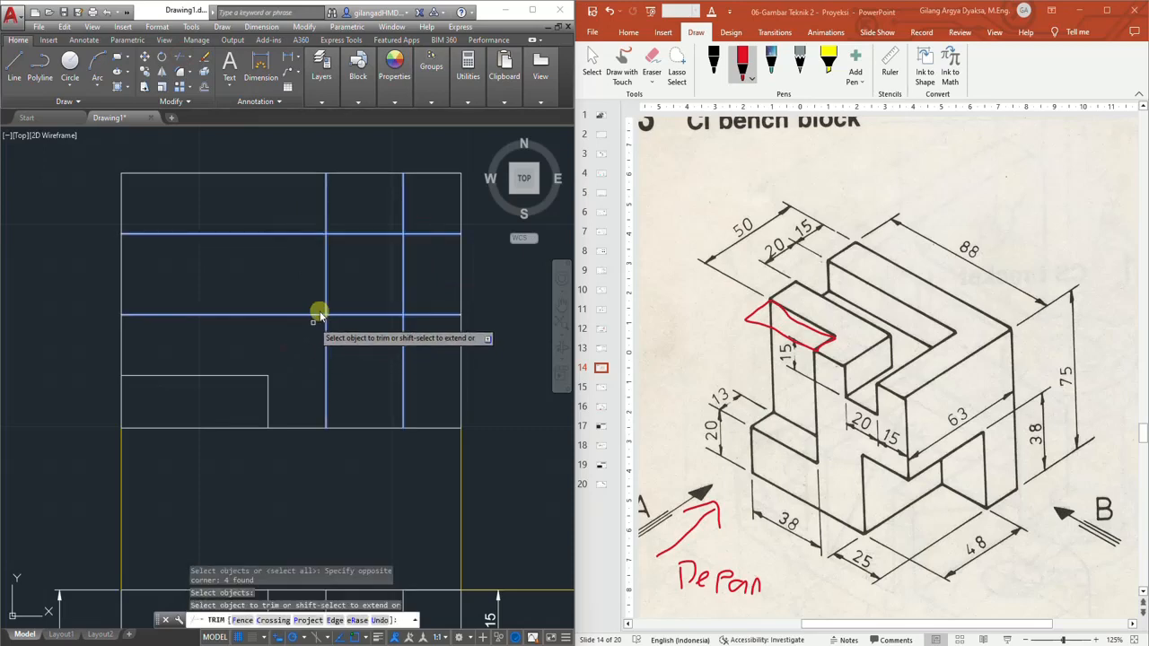
pyautogui.click(326, 206)
pyautogui.click(405, 199)
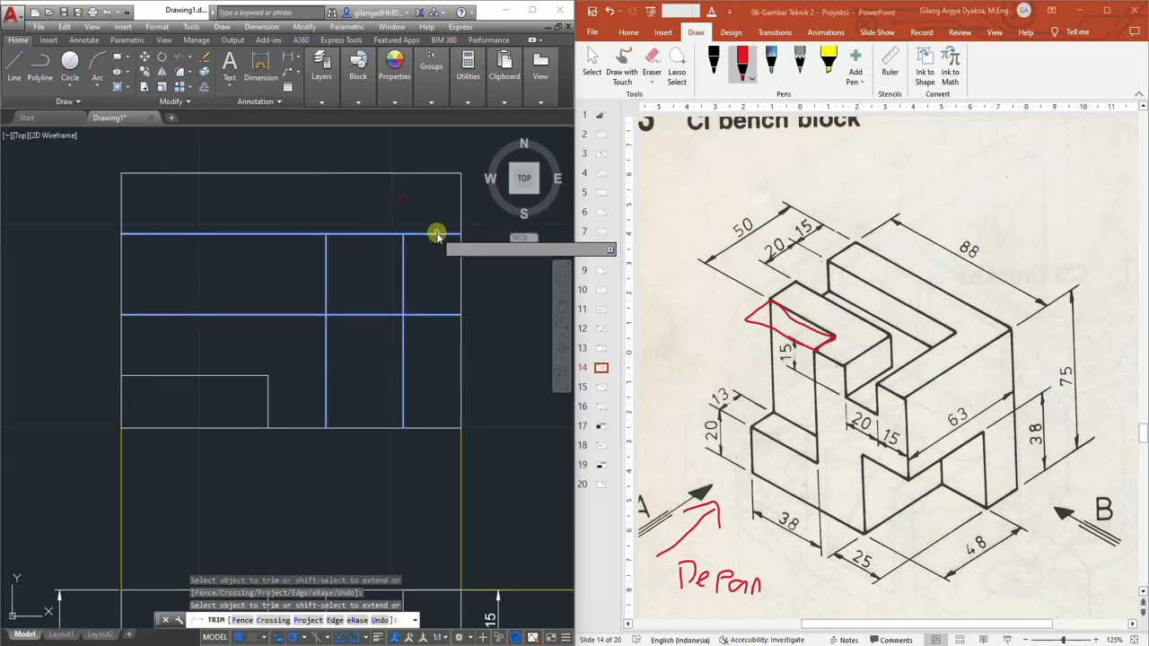
pyautogui.click(437, 234)
pyautogui.click(444, 318)
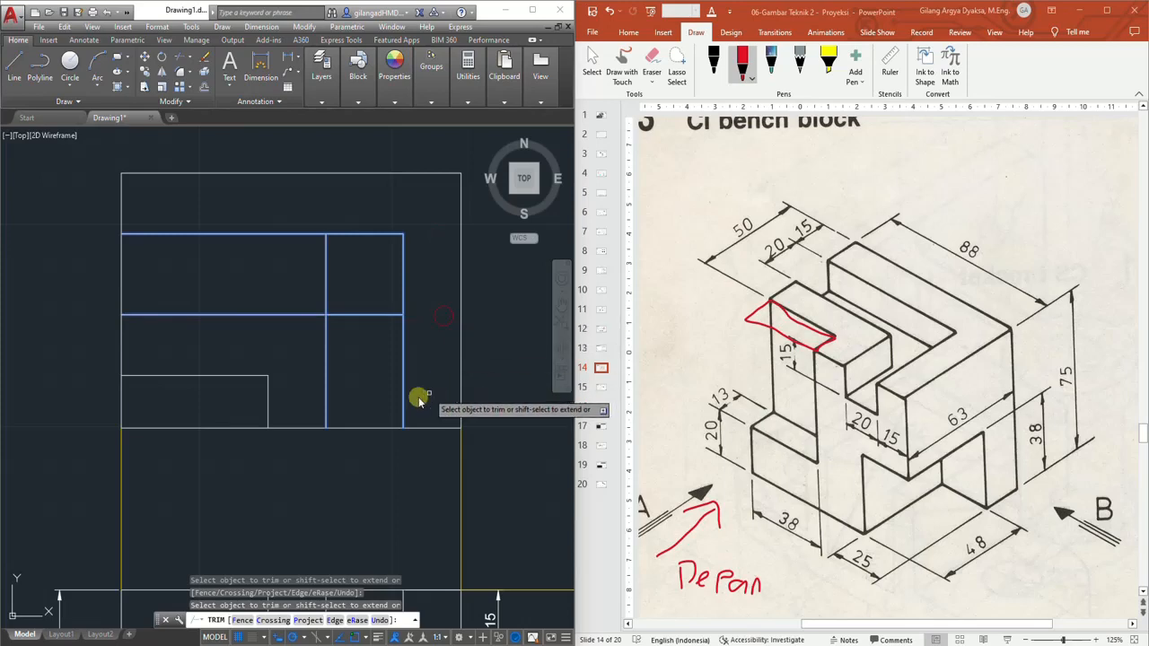
pyautogui.click(370, 316)
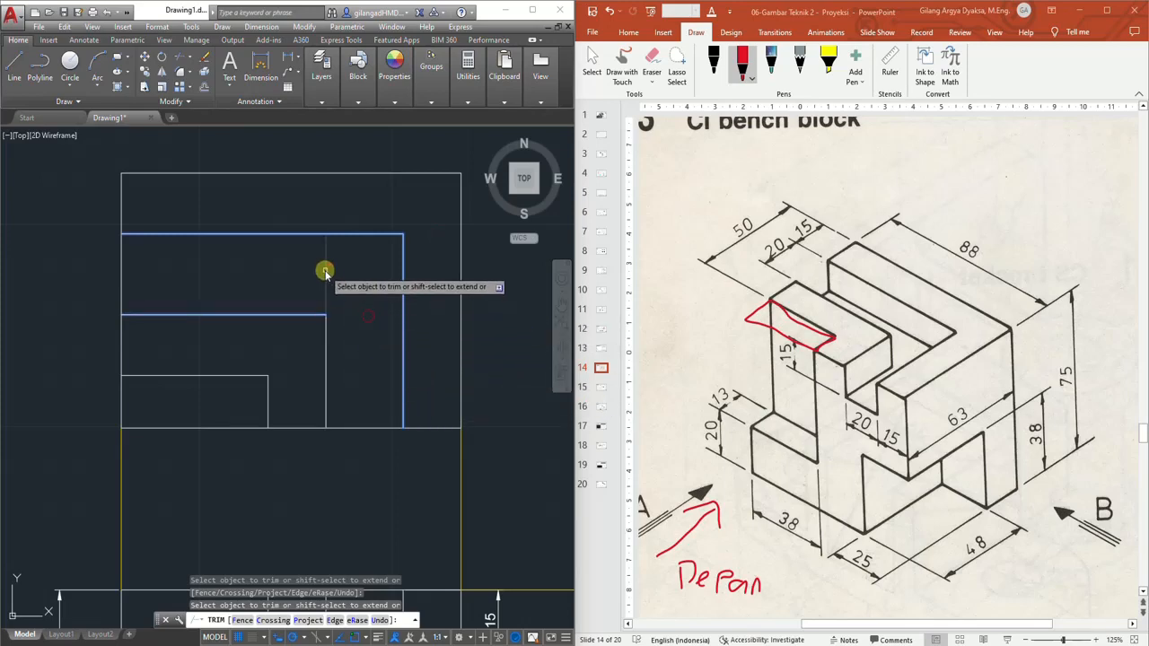
pyautogui.click(326, 268)
pyautogui.press('Escape')
# Add a linear dimension for the lower-left notch's depth on the top view's left side
pyautogui.scroll(-2, 392, 341)
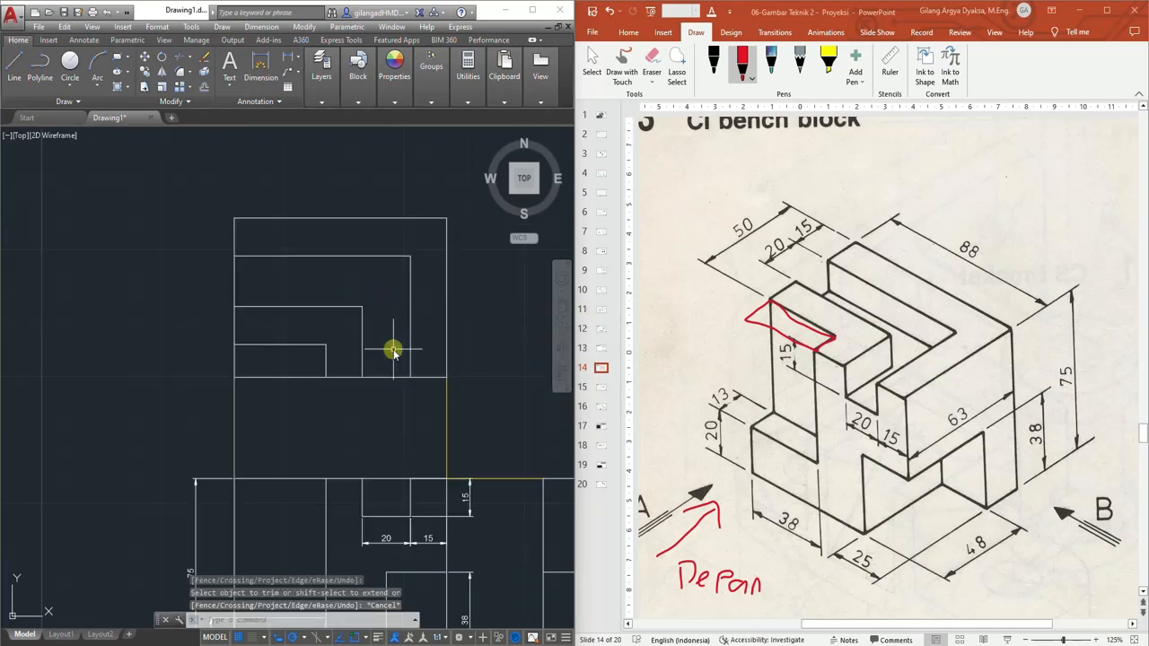
pyautogui.moveTo(392, 341); pyautogui.dragTo(389, 256, button='middle')
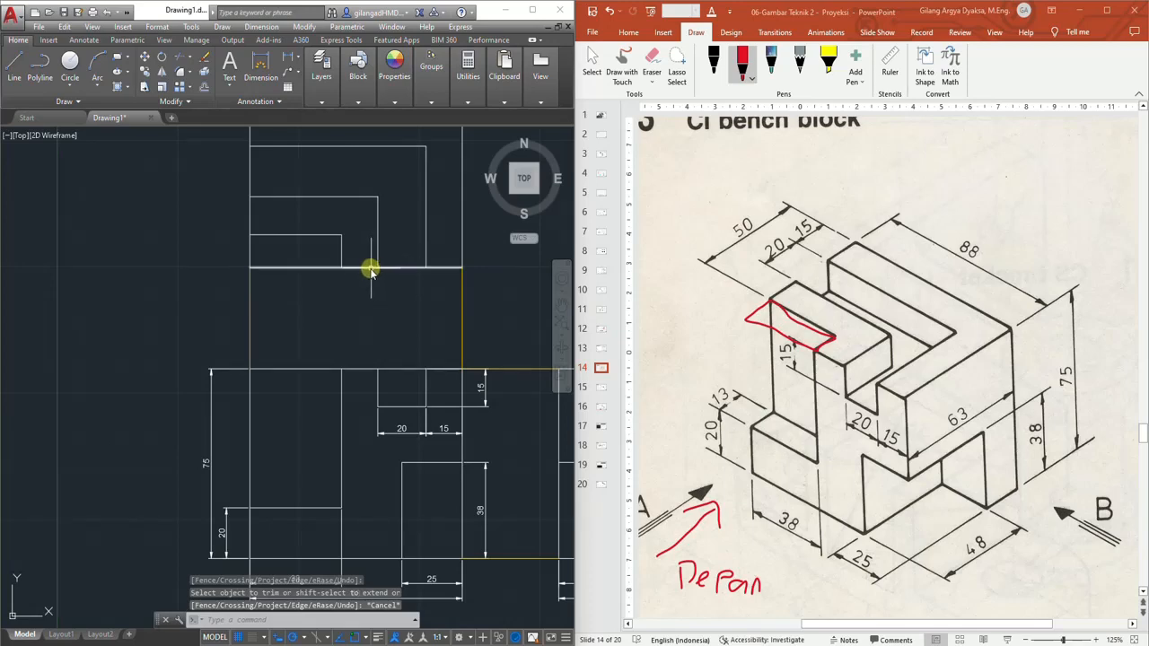
pyautogui.scroll(2, 310, 246)
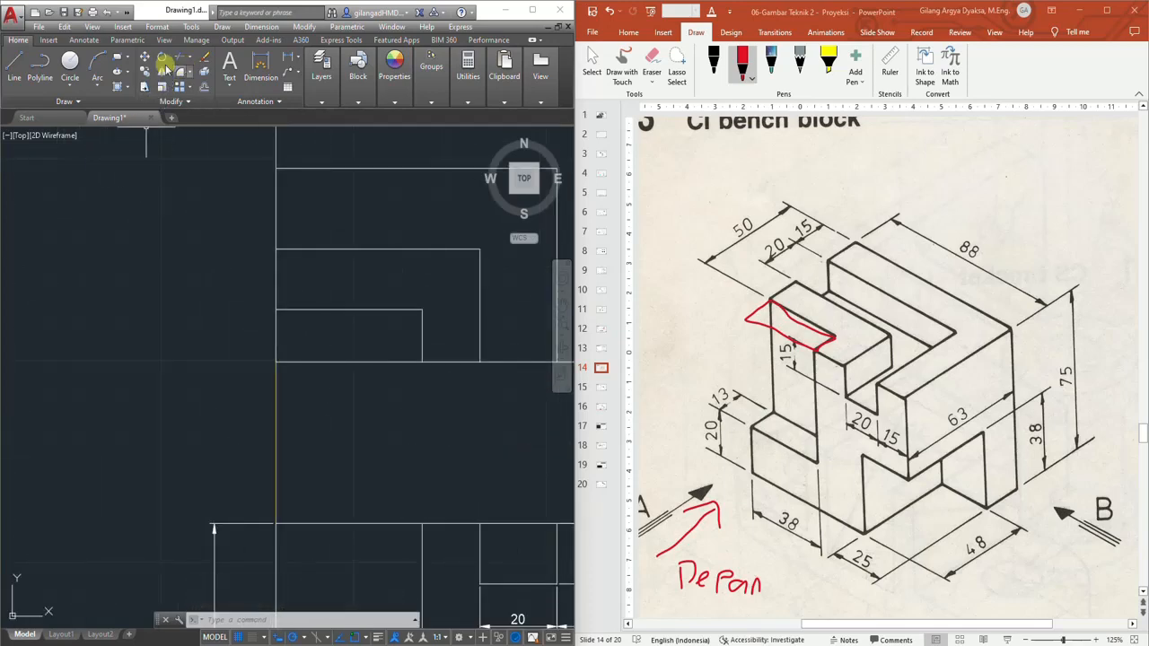
pyautogui.click(260, 65)
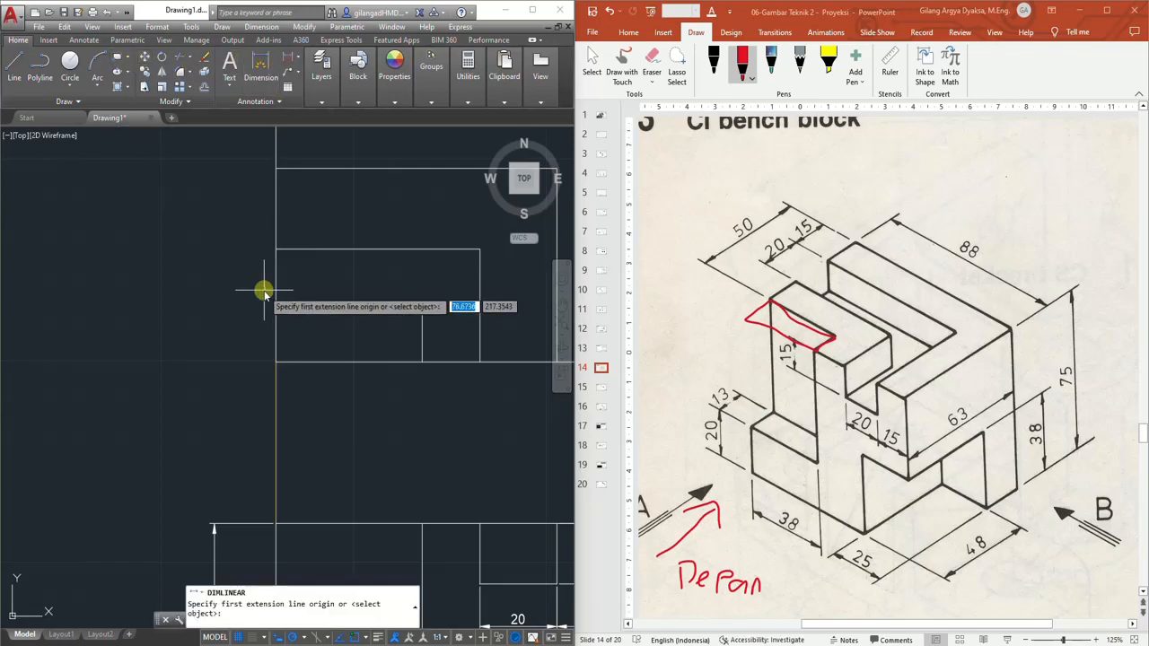
pyautogui.moveTo(248, 377); pyautogui.dragTo(254, 235, button='middle')
pyautogui.scroll(-3, 255, 233)
pyautogui.scroll(1, 275, 303)
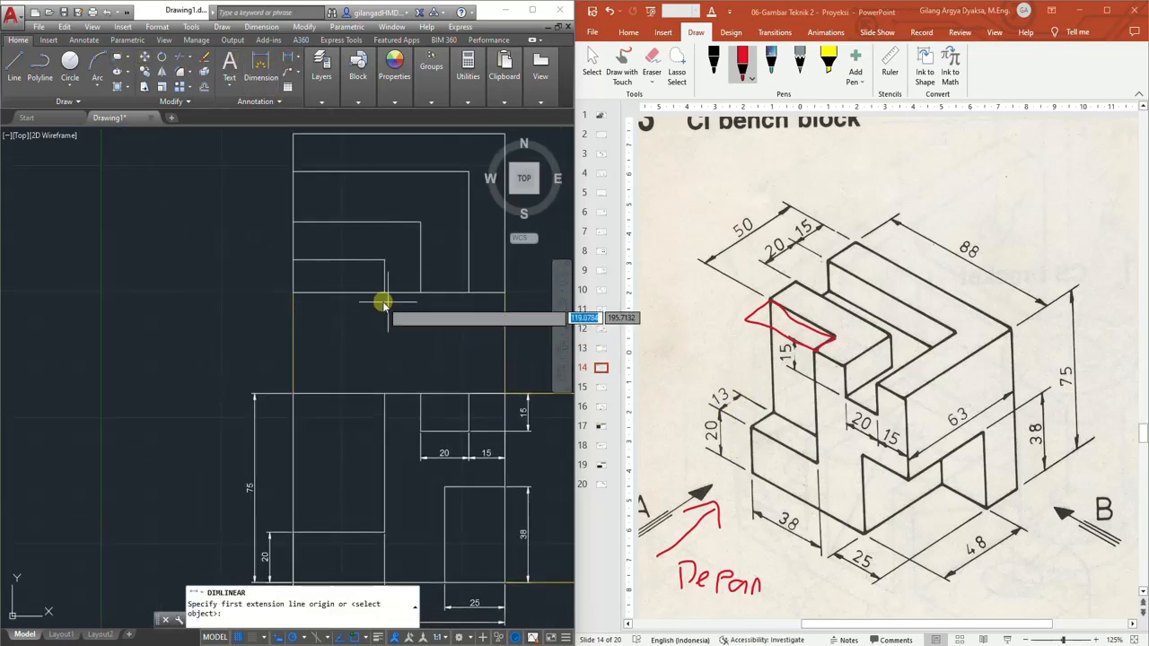
pyautogui.click(292, 292)
pyautogui.click(293, 261)
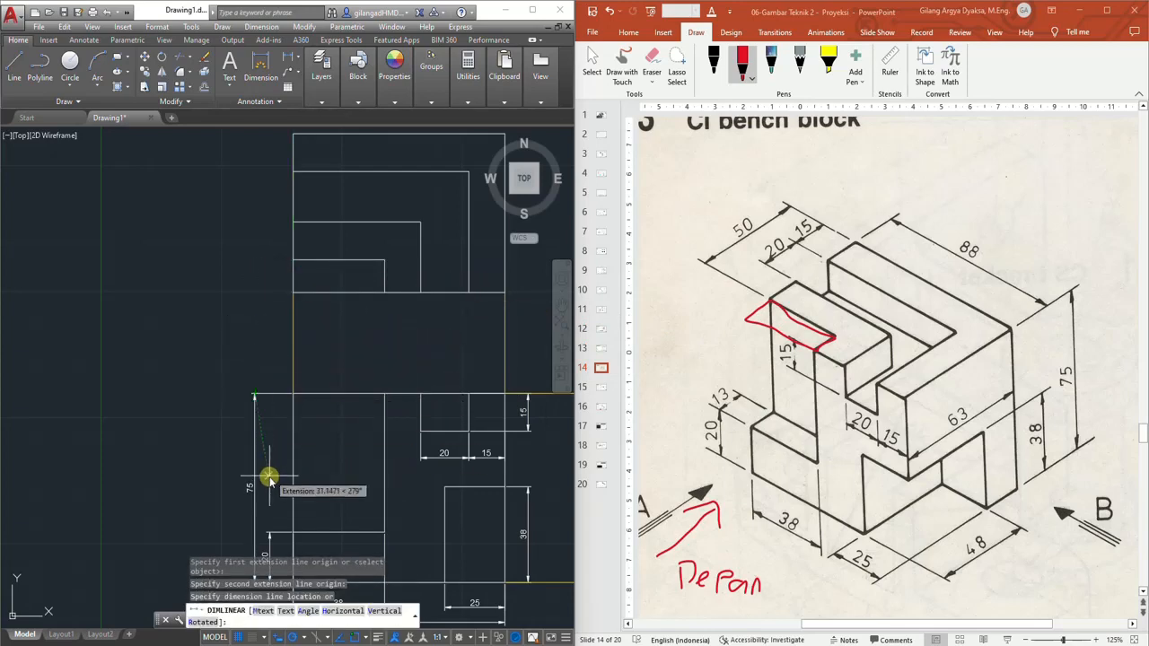
pyautogui.click(269, 531)
# Dimension the slot's width between its two horizontal edges on the top view's left side
pyautogui.moveTo(290, 479); pyautogui.dragTo(300, 390, button='middle')
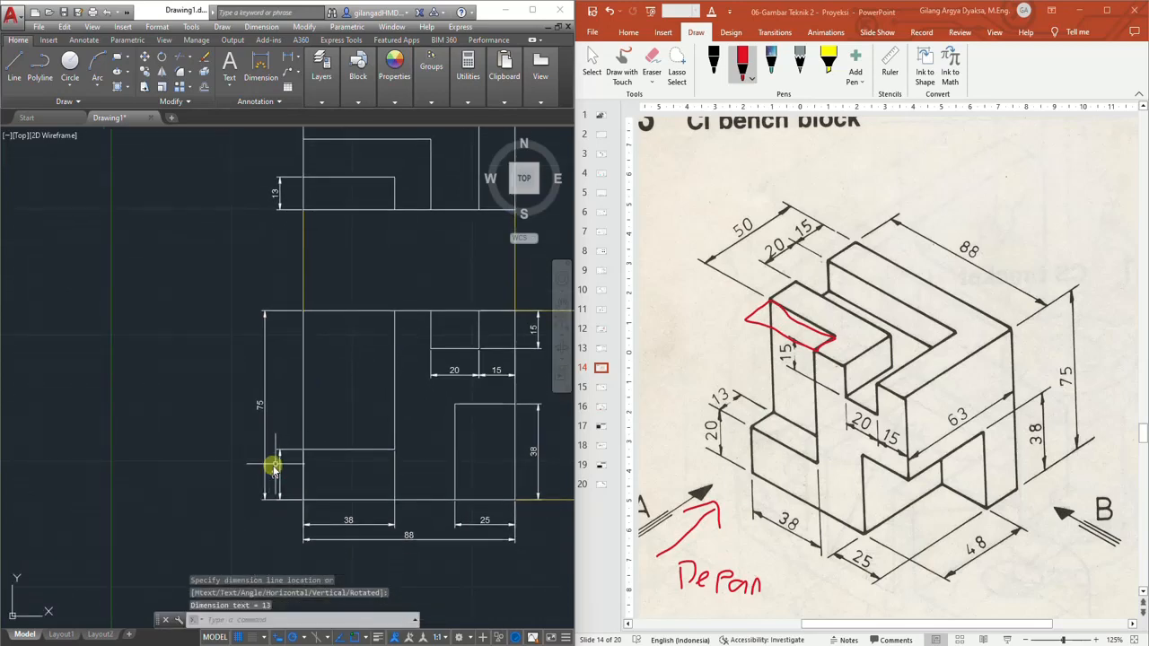
pyautogui.scroll(3, 321, 313)
pyautogui.moveTo(300, 300); pyautogui.dragTo(288, 358, button='middle')
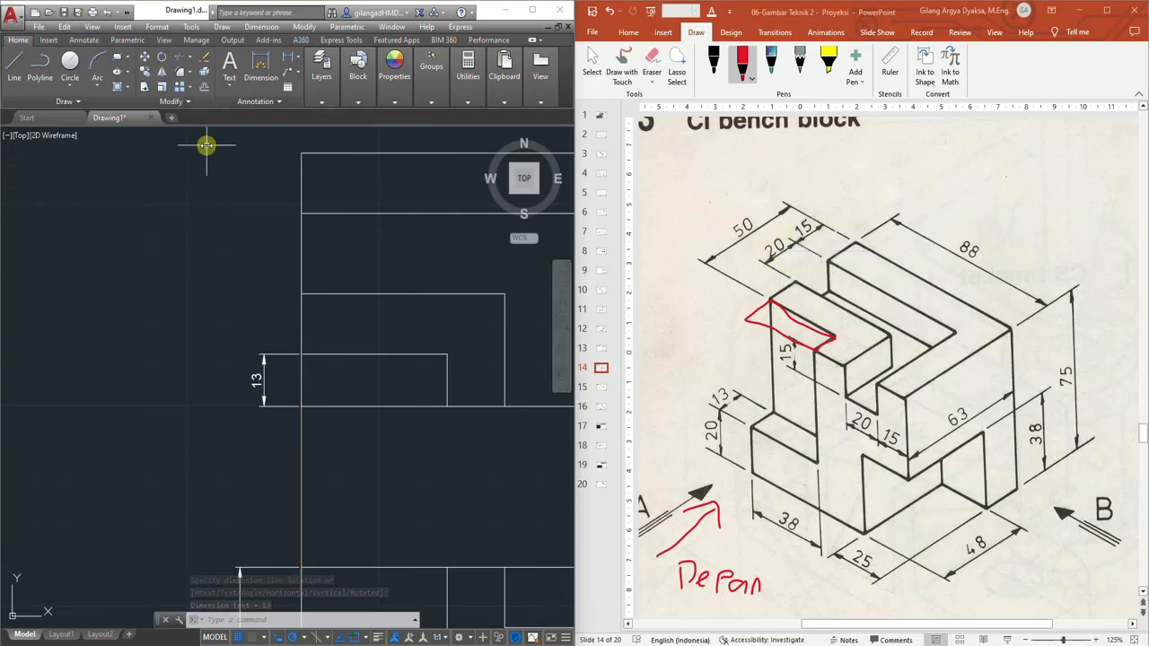
pyautogui.click(287, 61)
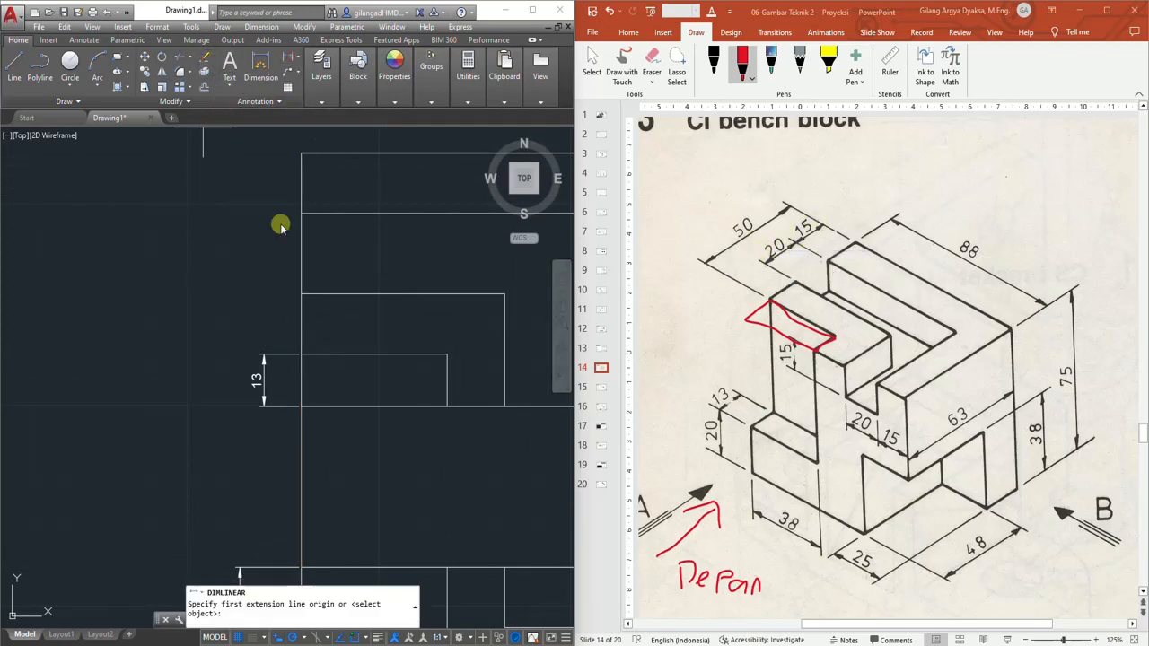
pyautogui.click(302, 213)
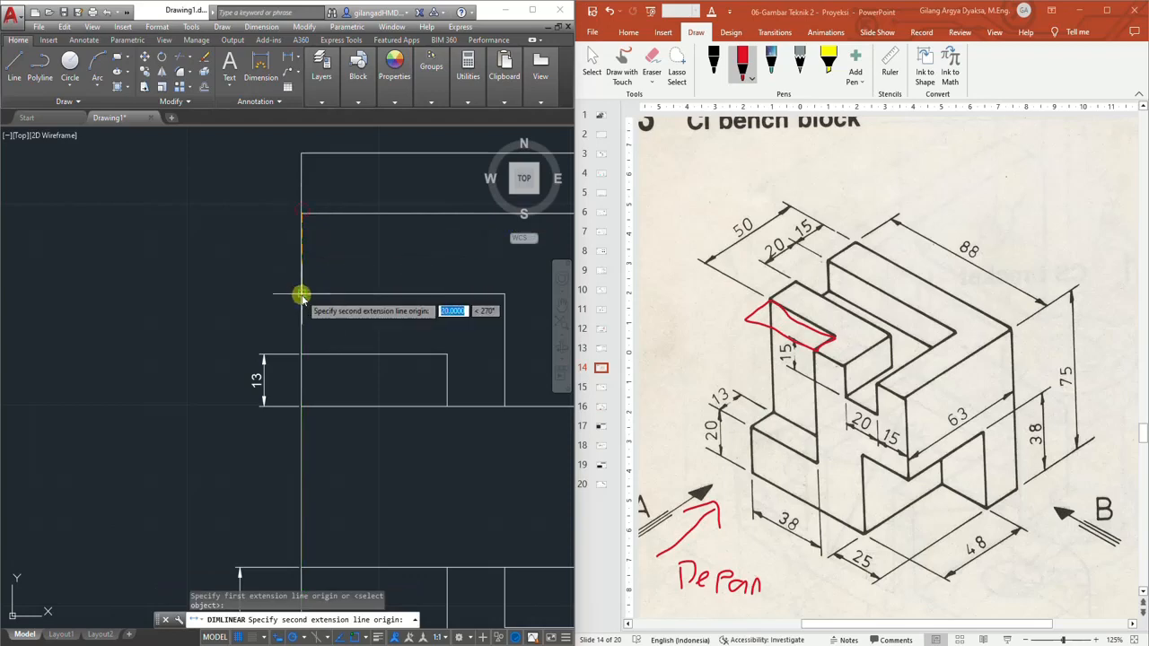
pyautogui.click(302, 295)
pyautogui.click(267, 353)
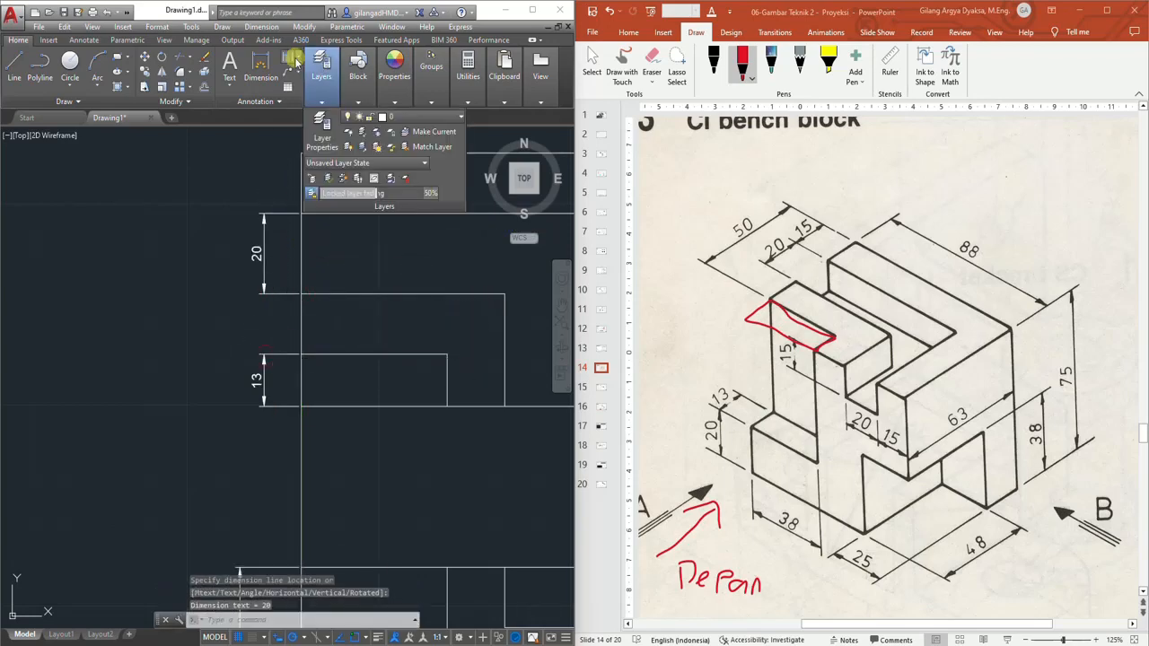
# Dimension the distance from the top view's top edge to the slot
pyautogui.click(287, 59)
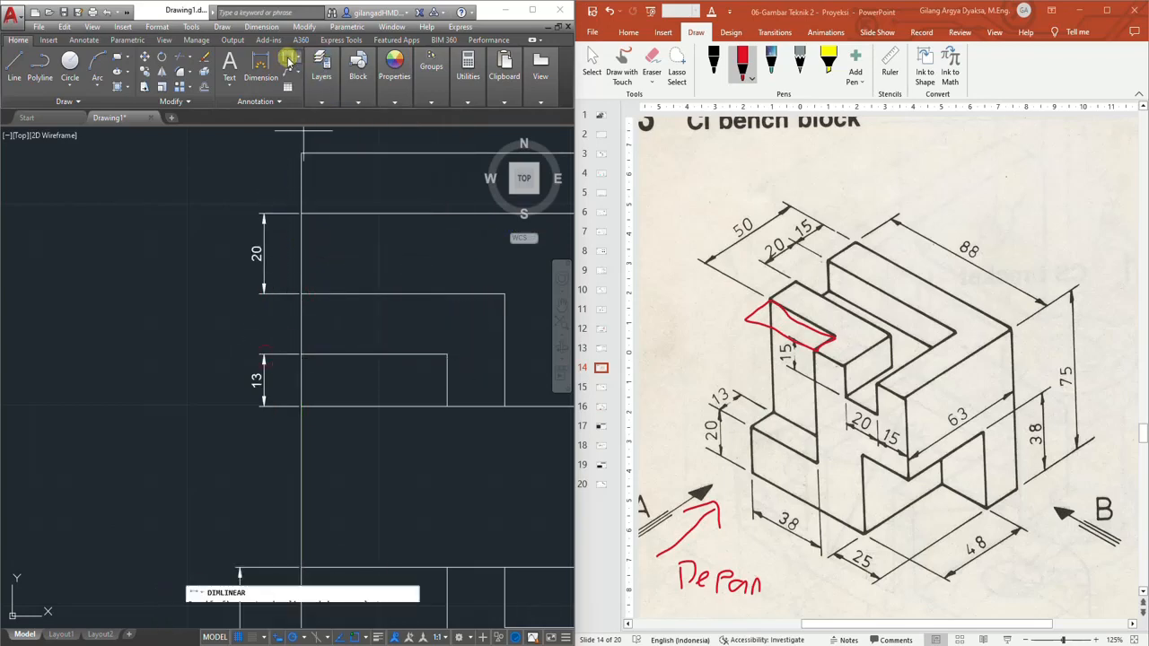
pyautogui.click(301, 159)
pyautogui.click(302, 215)
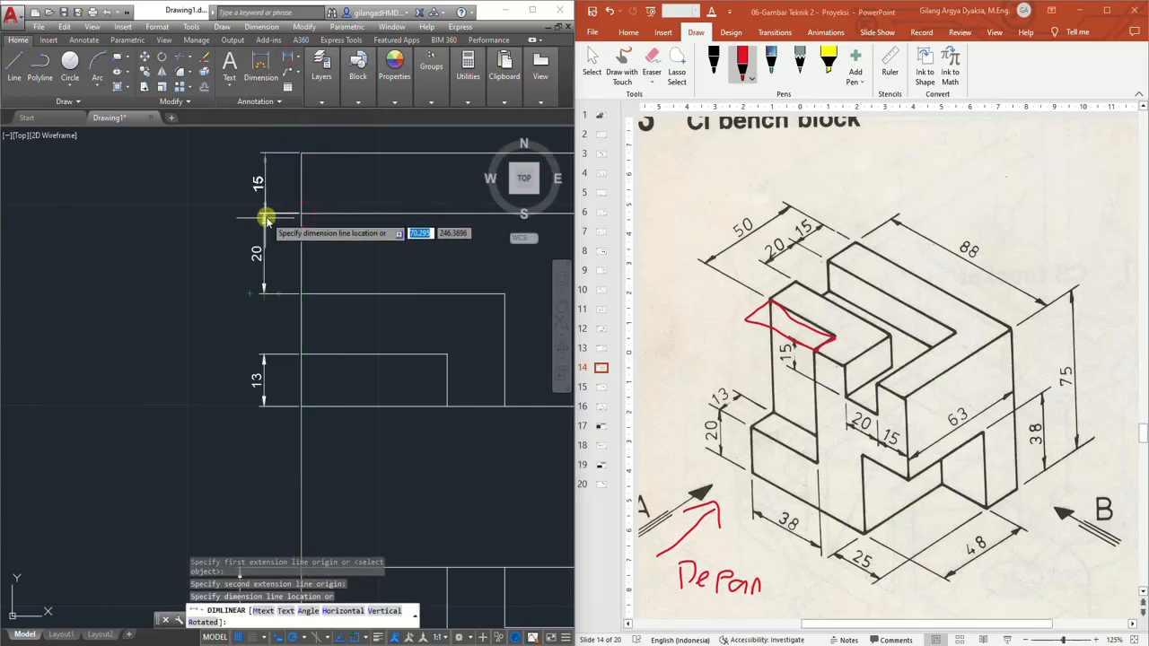
pyautogui.click(263, 215)
# Add a linear dimension on the top view's left side from its top edge down to the lower notch
pyautogui.scroll(-1, 209, 262)
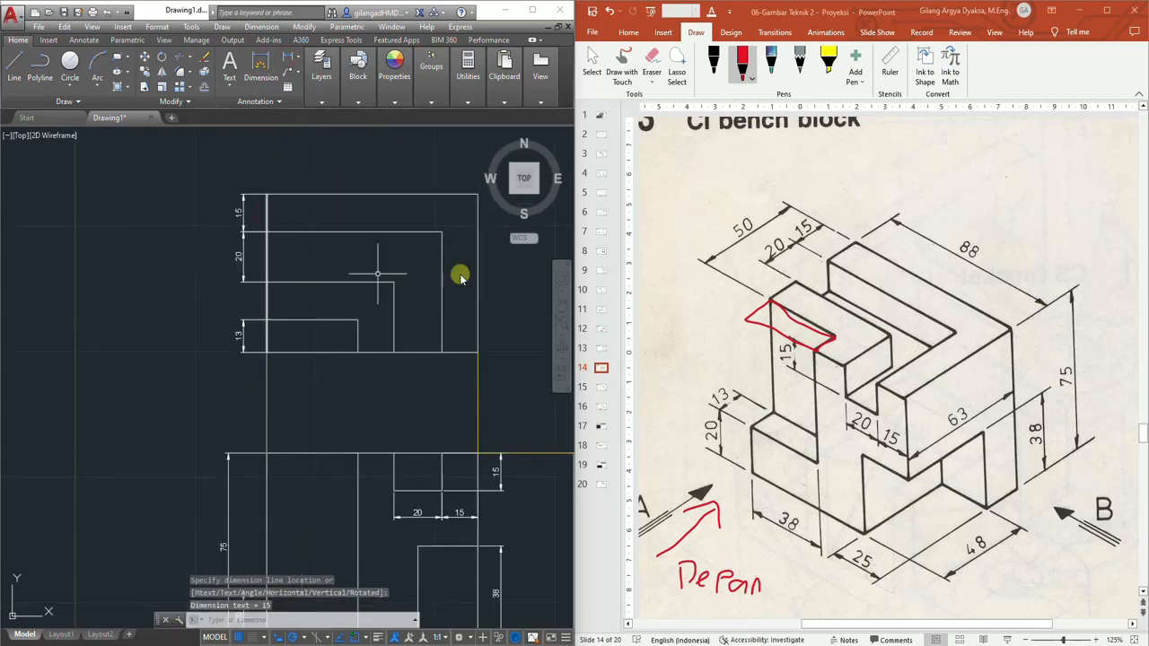
pyautogui.scroll(1, 256, 239)
pyautogui.moveTo(187, 209); pyautogui.dragTo(198, 237, button='middle')
pyautogui.click(284, 59)
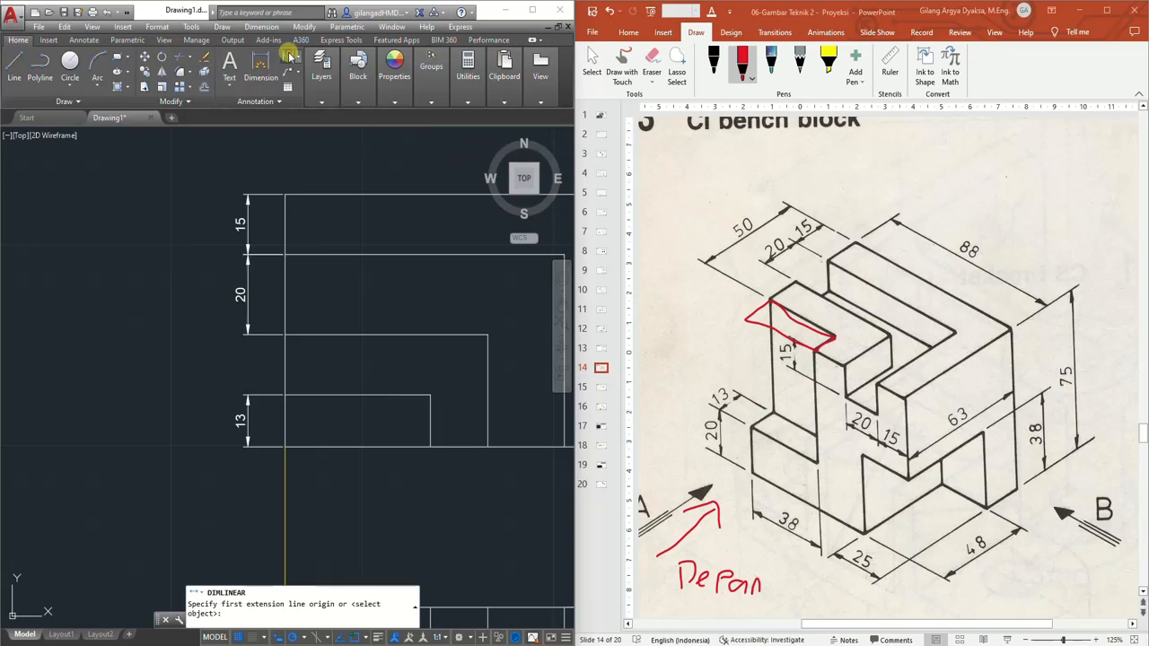
pyautogui.click(284, 193)
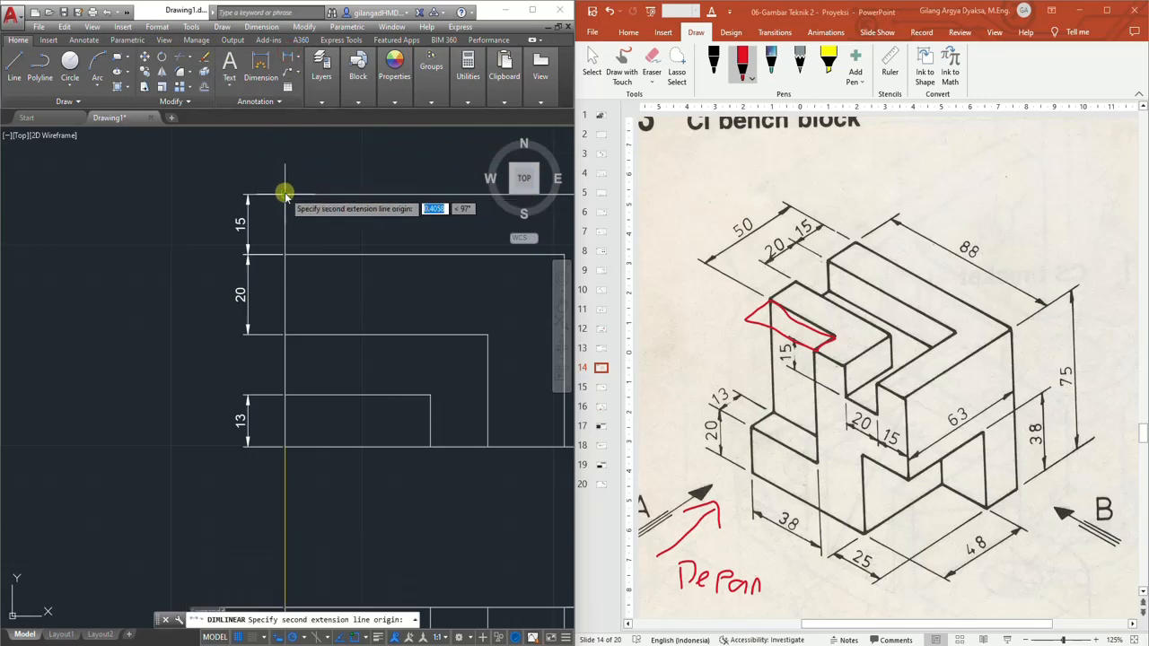
pyautogui.click(284, 395)
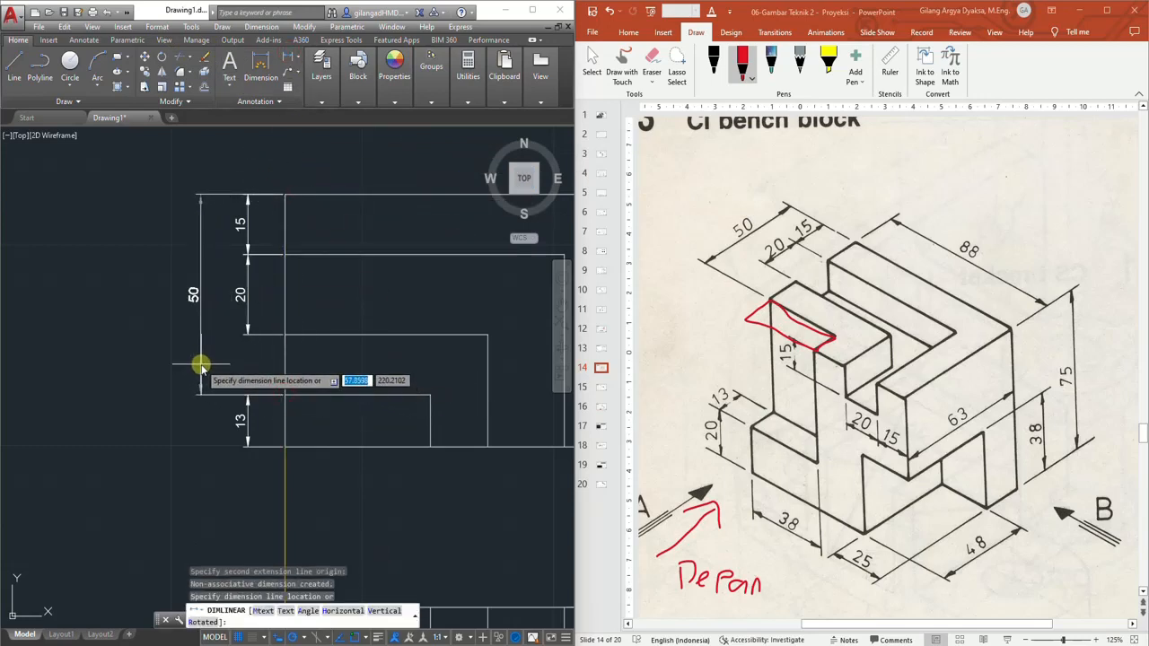
pyautogui.scroll(-4, 216, 377)
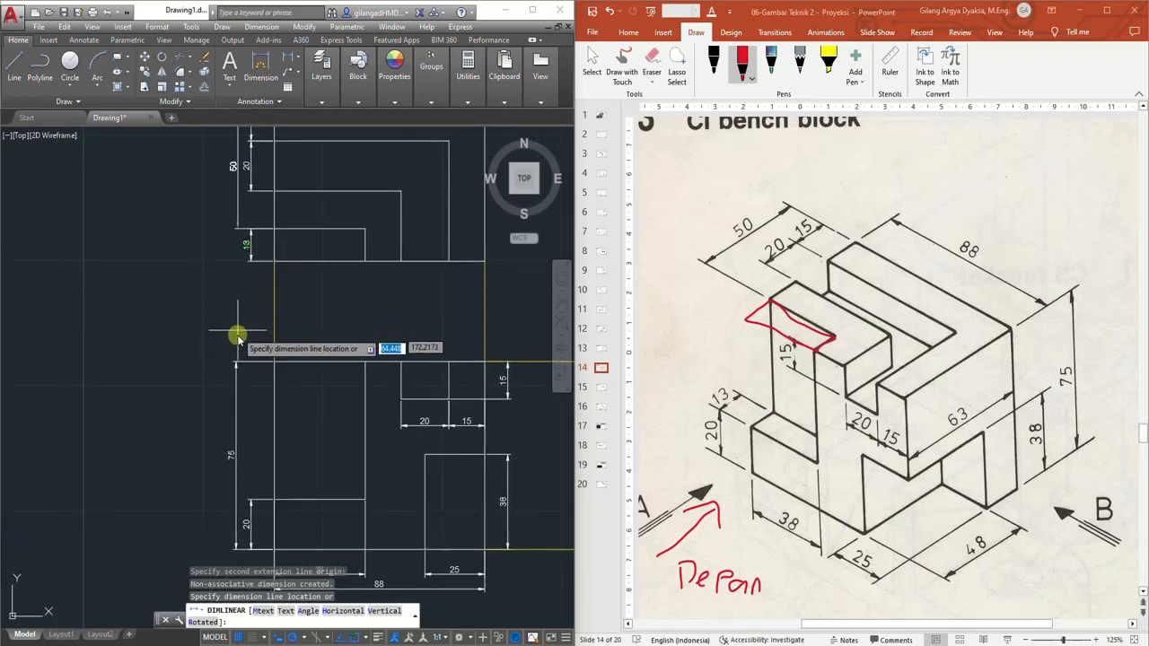
pyautogui.click(236, 362)
# Delete the 20 and 15 horizontal dimensions above the front view's top slot
pyautogui.moveTo(317, 203)
pyautogui.mouseDown(button='middle')
pyautogui.moveTo(290, 293)
pyautogui.moveTo(296, 273)
pyautogui.mouseUp(button='middle')
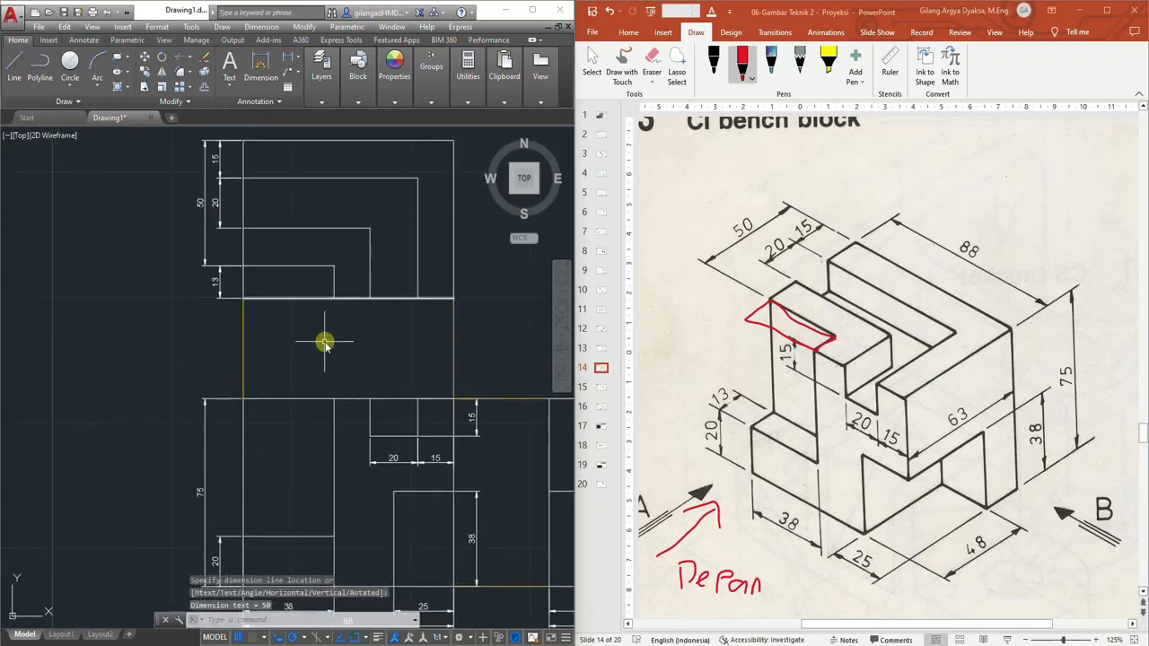
pyautogui.moveTo(326, 341); pyautogui.dragTo(333, 218, button='middle')
pyautogui.click(357, 510)
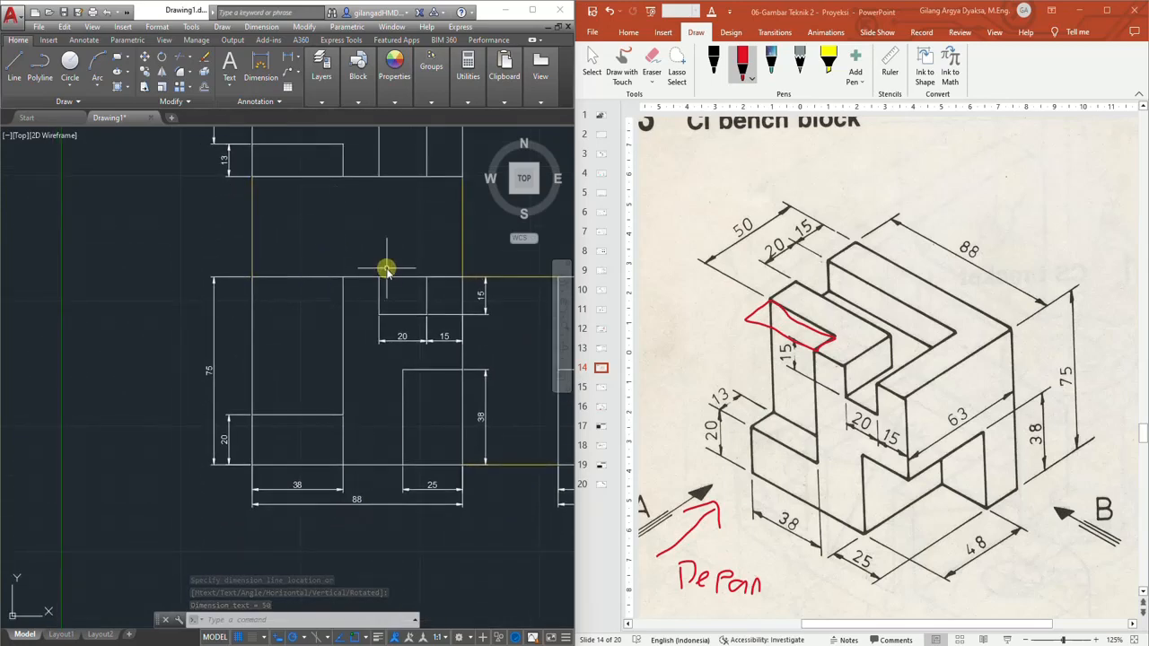
pyautogui.moveTo(395, 267); pyautogui.dragTo(226, 270, button='middle')
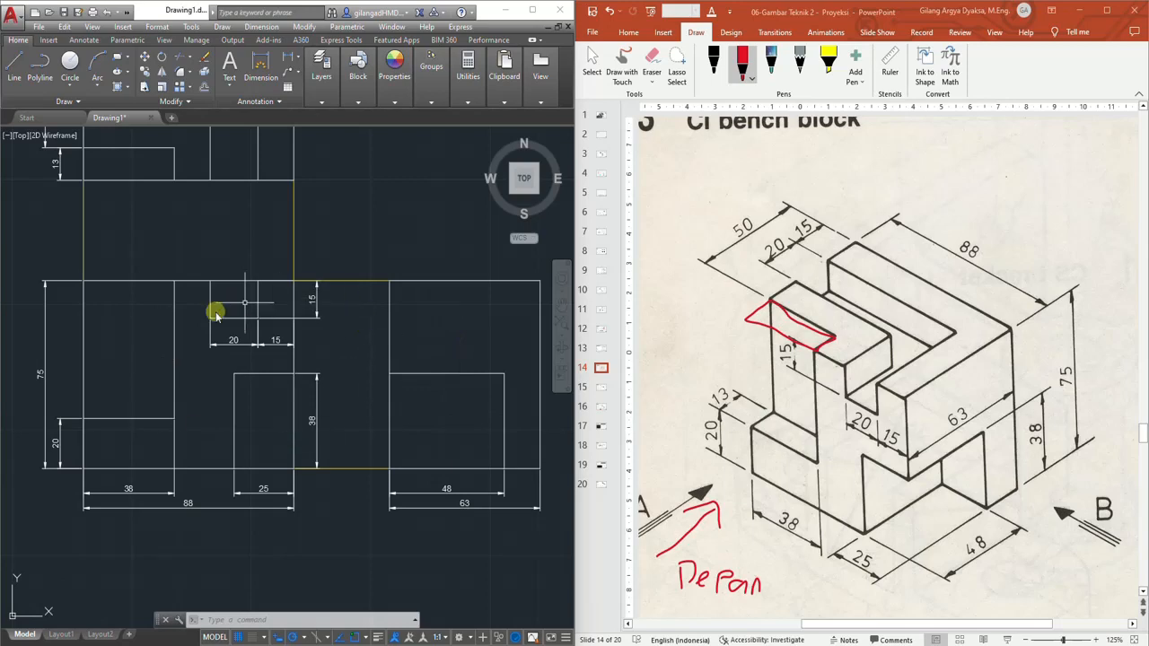
pyautogui.moveTo(309, 230); pyautogui.dragTo(419, 394, button='middle')
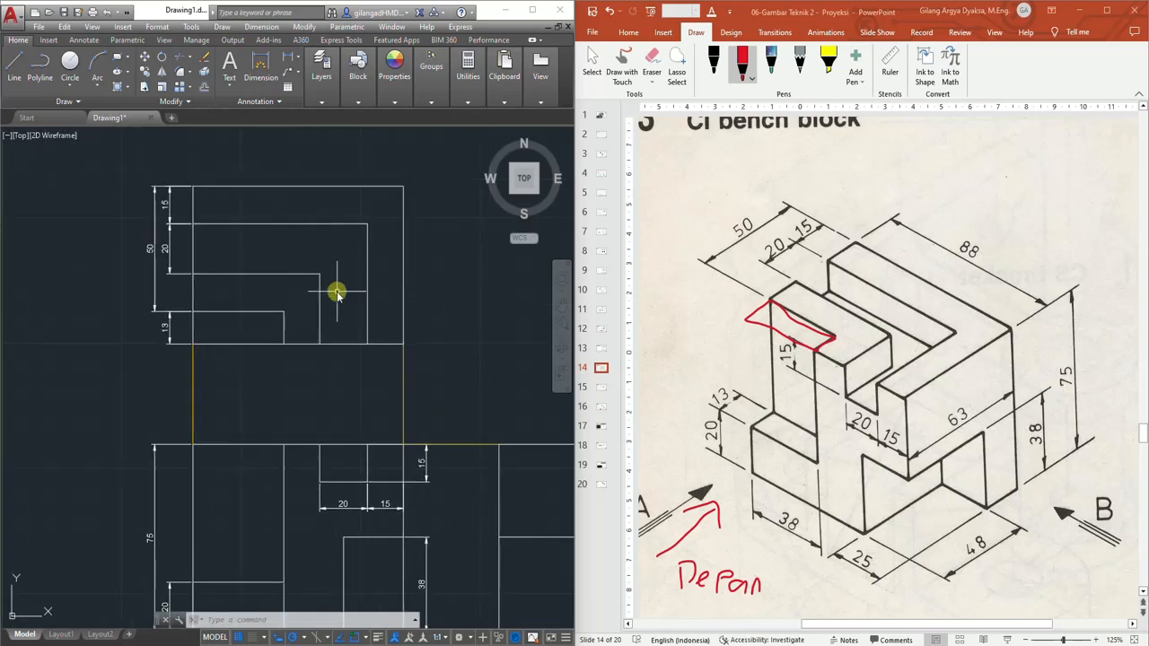
pyautogui.scroll(2, 325, 393)
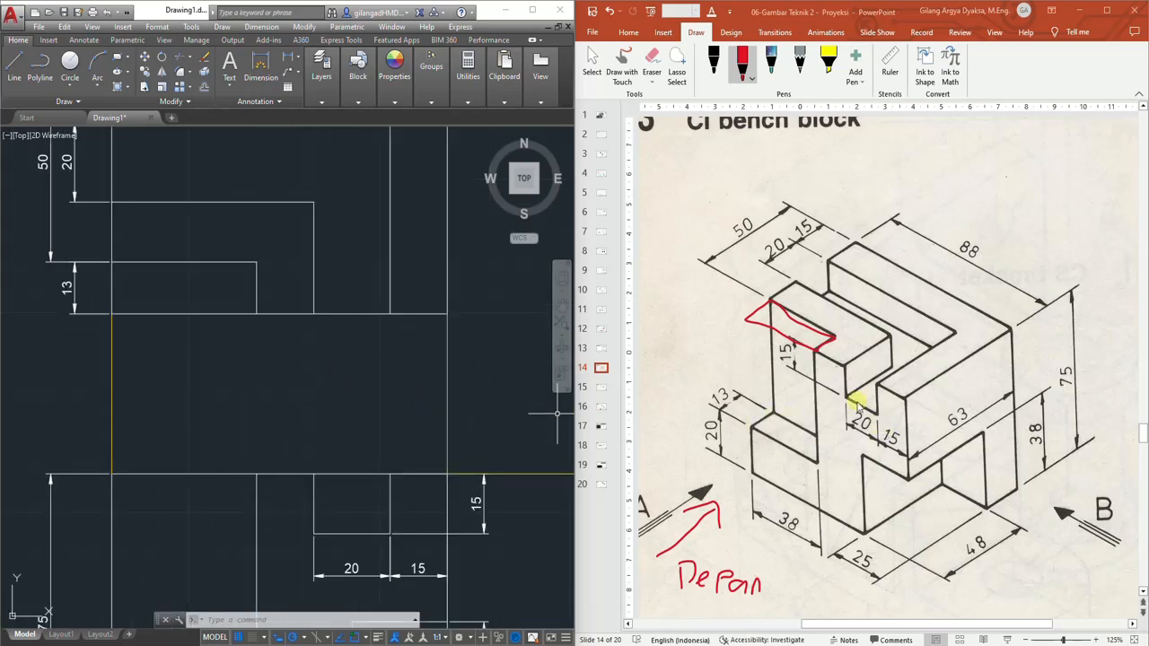
pyautogui.moveTo(449, 433); pyautogui.dragTo(459, 327, button='middle')
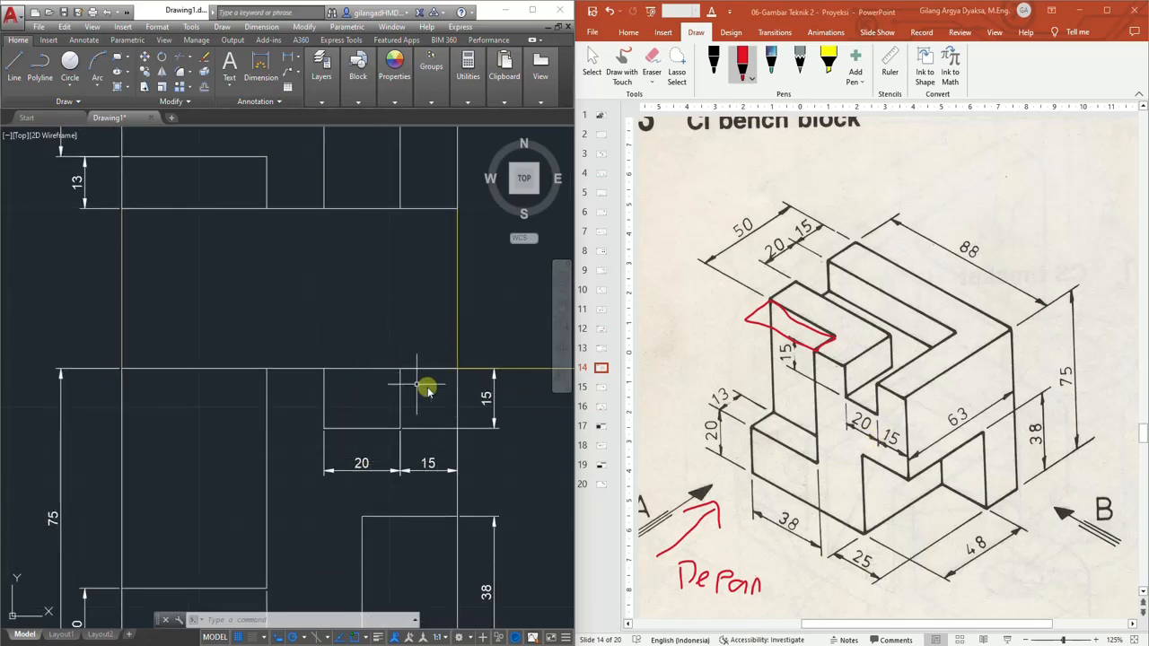
pyautogui.click(306, 479)
pyautogui.click(441, 462)
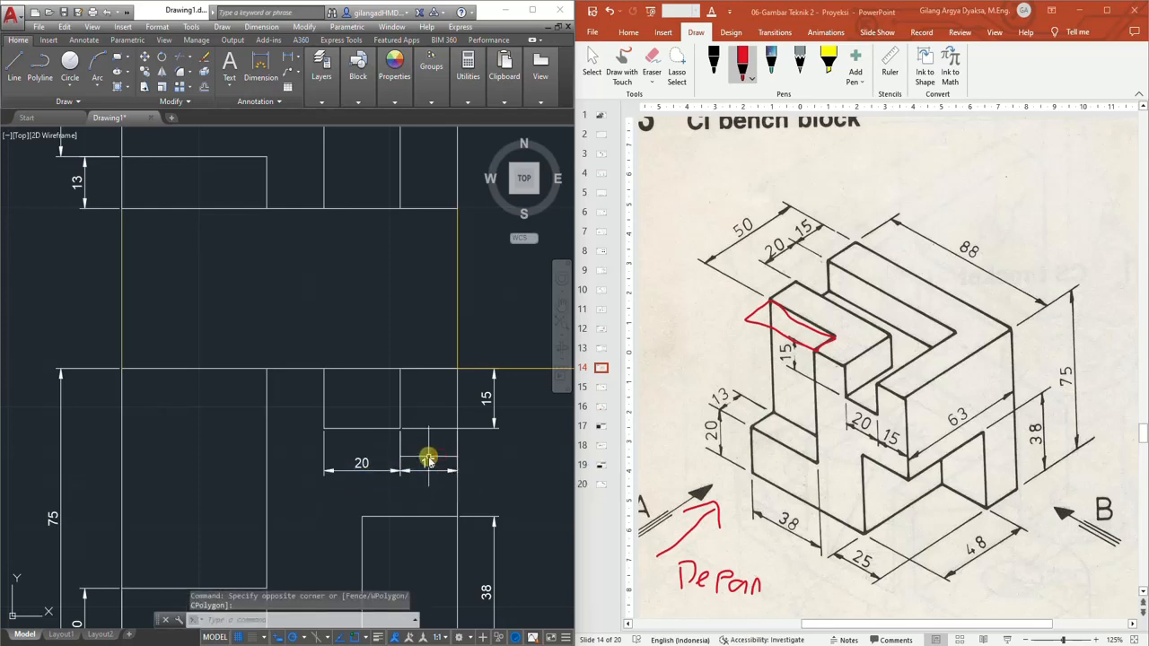
pyautogui.click(437, 449)
pyautogui.click(303, 499)
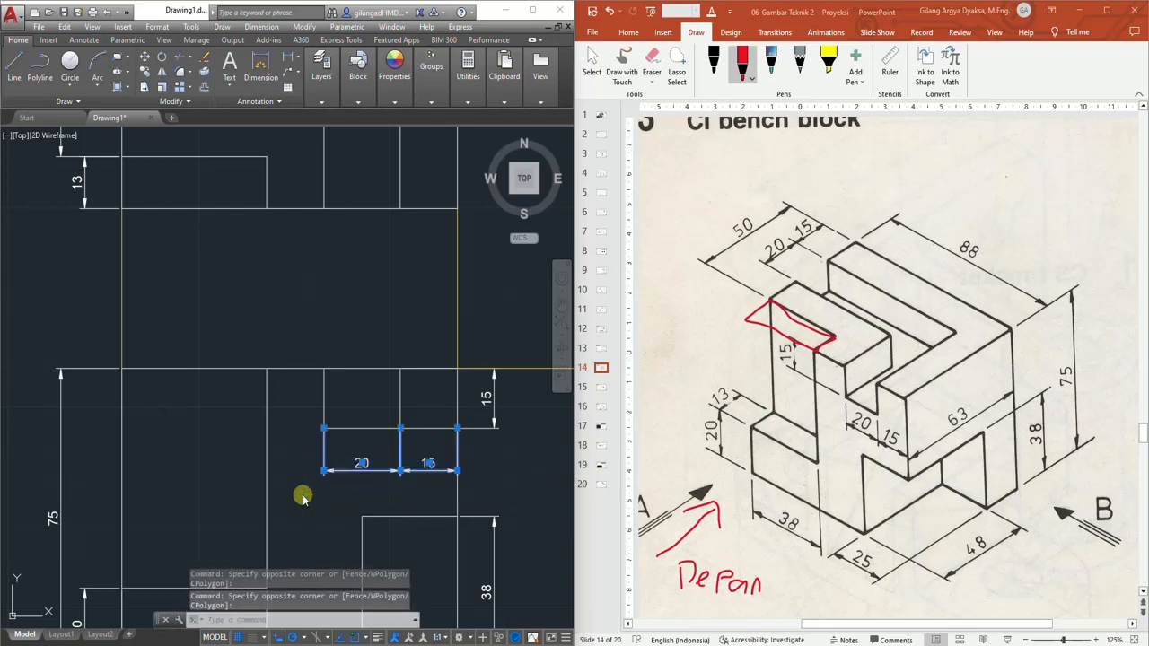
pyautogui.press('Delete')
# Dimension the width of the slot's left segment along the top view's lower edge
pyautogui.moveTo(380, 282); pyautogui.dragTo(381, 406, button='middle')
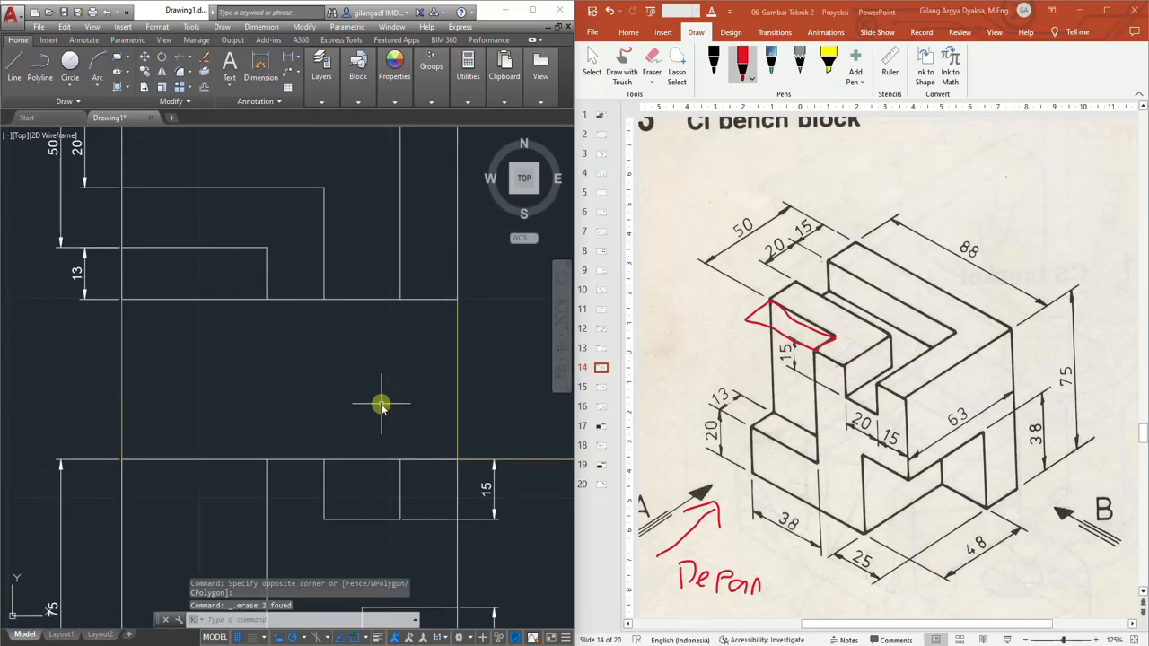
pyautogui.click(262, 63)
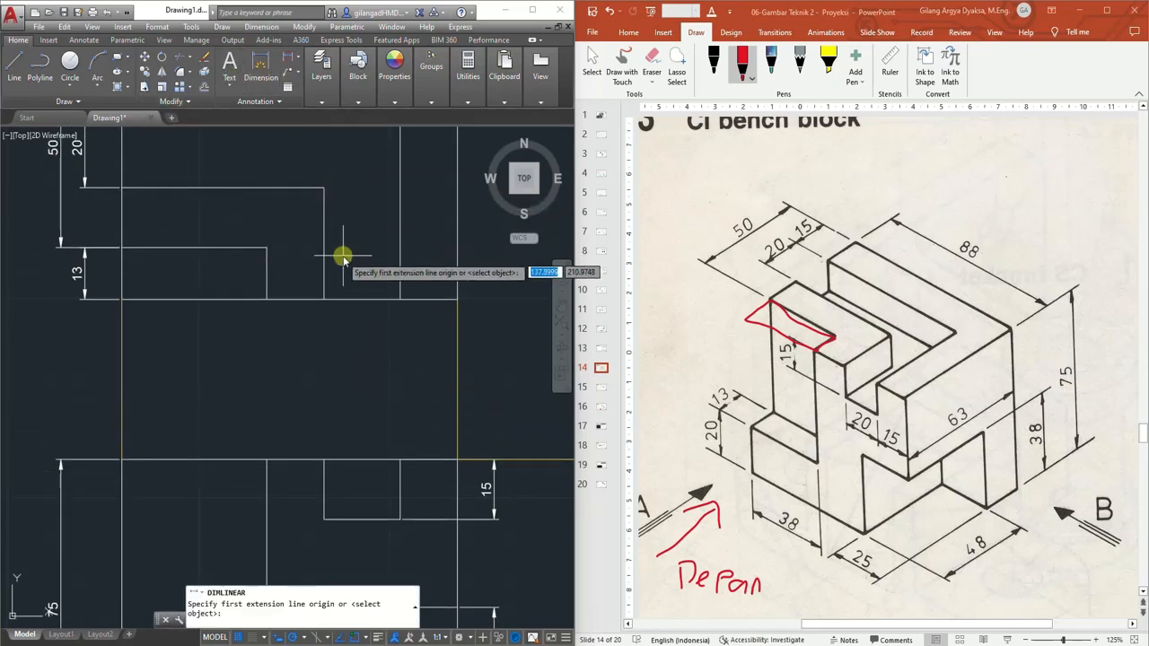
pyautogui.click(324, 299)
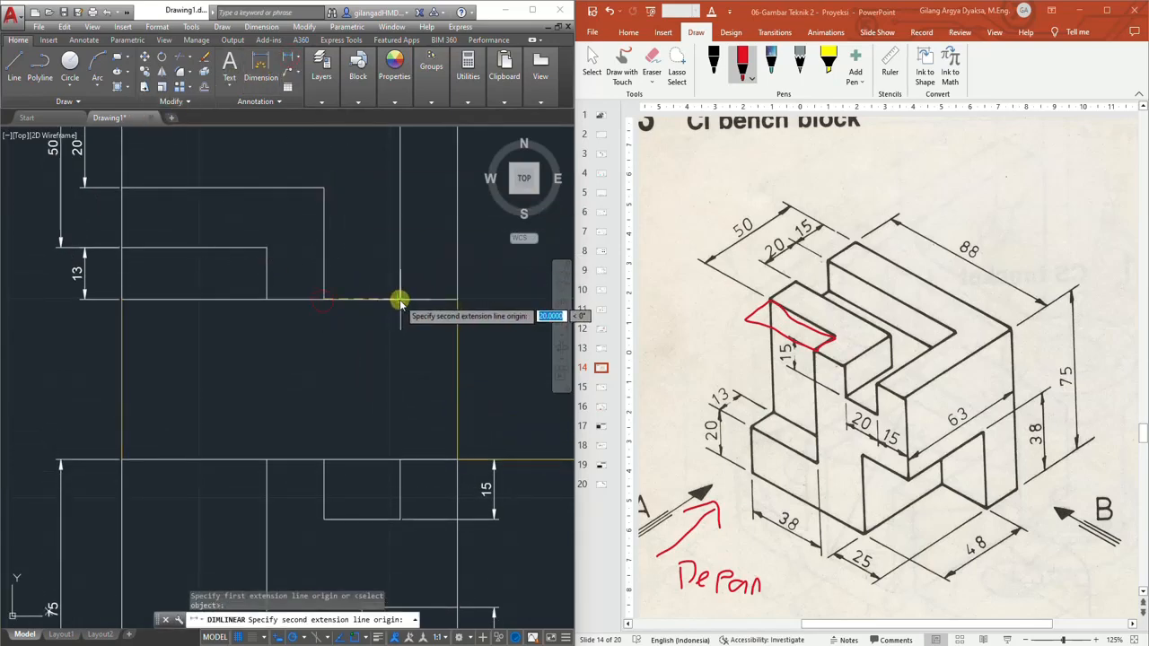
pyautogui.click(399, 299)
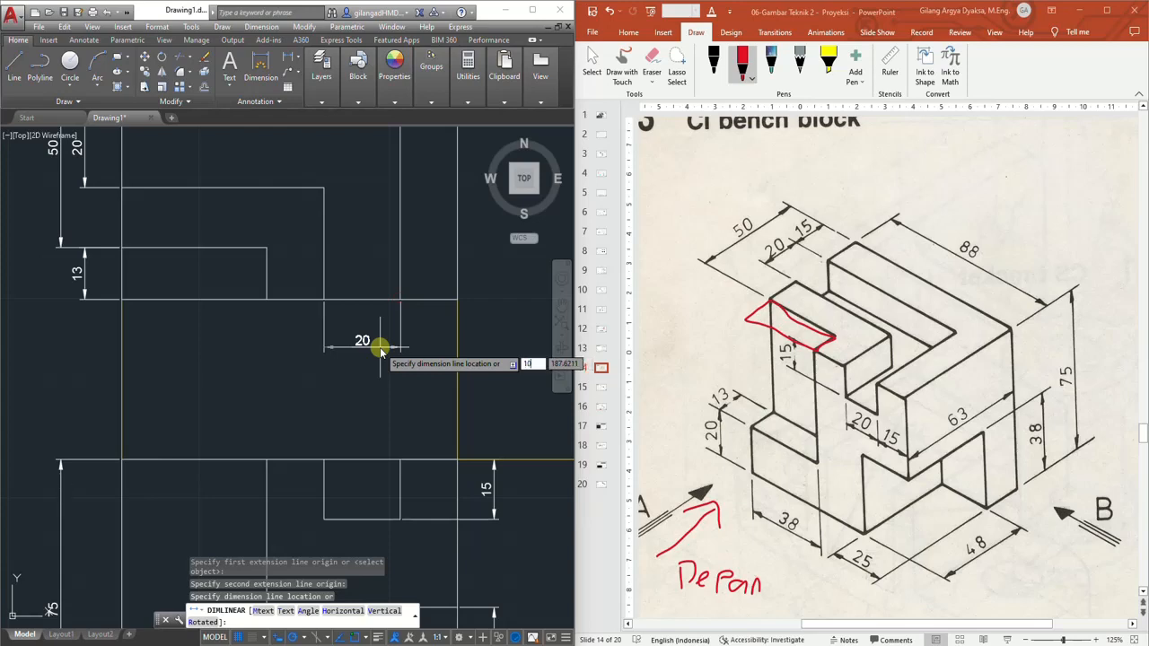
pyautogui.click(380, 339)
# Dimension the remaining slot segment's width up to the top view's right edge
pyautogui.press('Return')
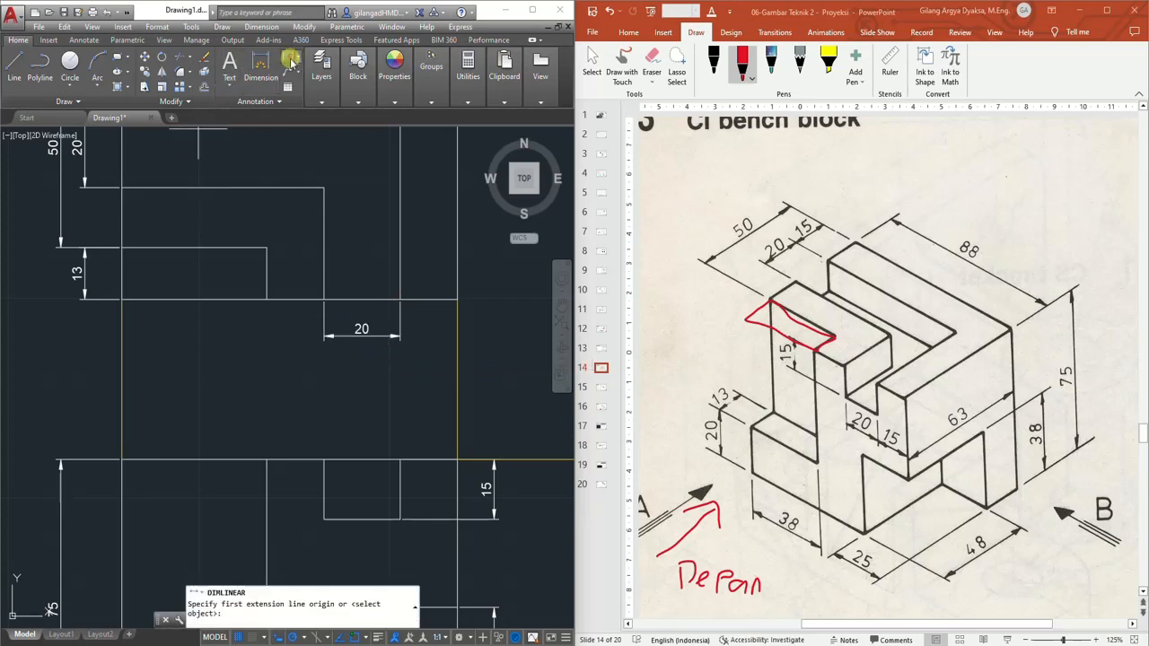
pyautogui.click(400, 298)
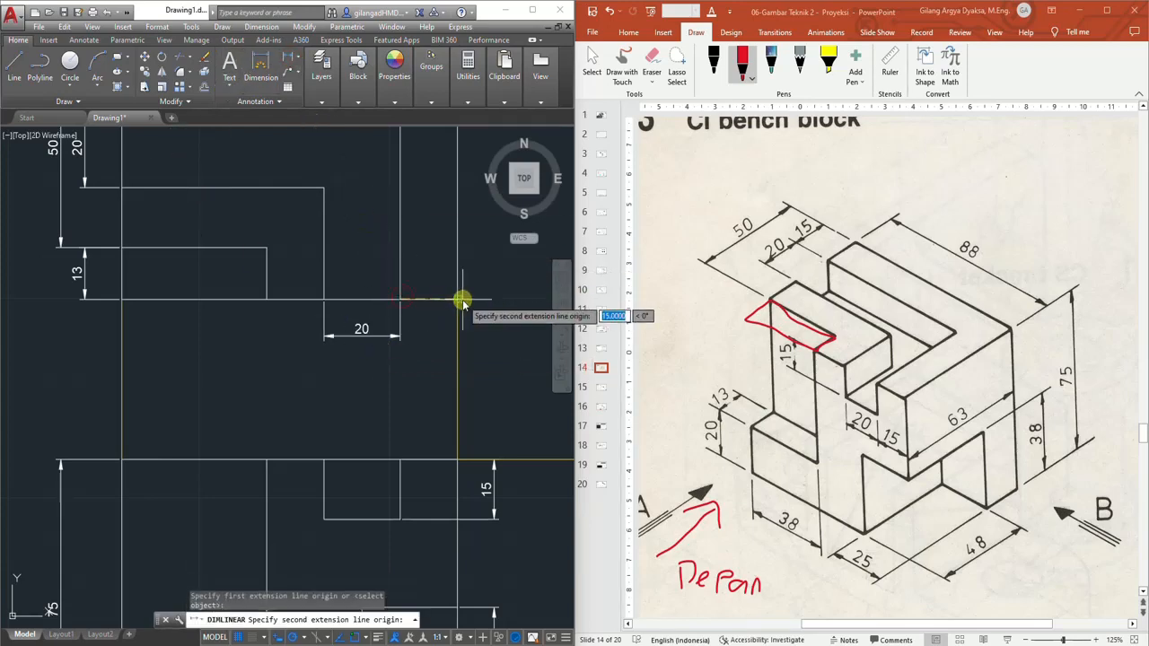
pyautogui.click(457, 300)
pyautogui.click(403, 336)
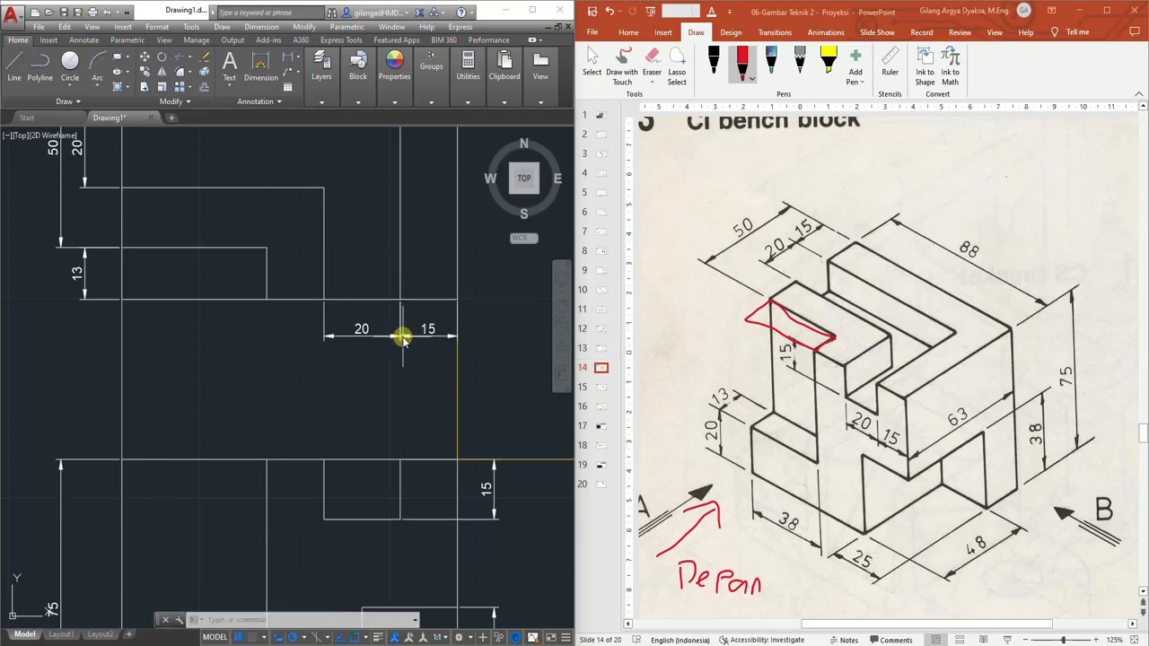
pyautogui.press('Escape')
# Delete the vertical projection lines linking the top view to the front view
pyautogui.scroll(-2, 345, 336)
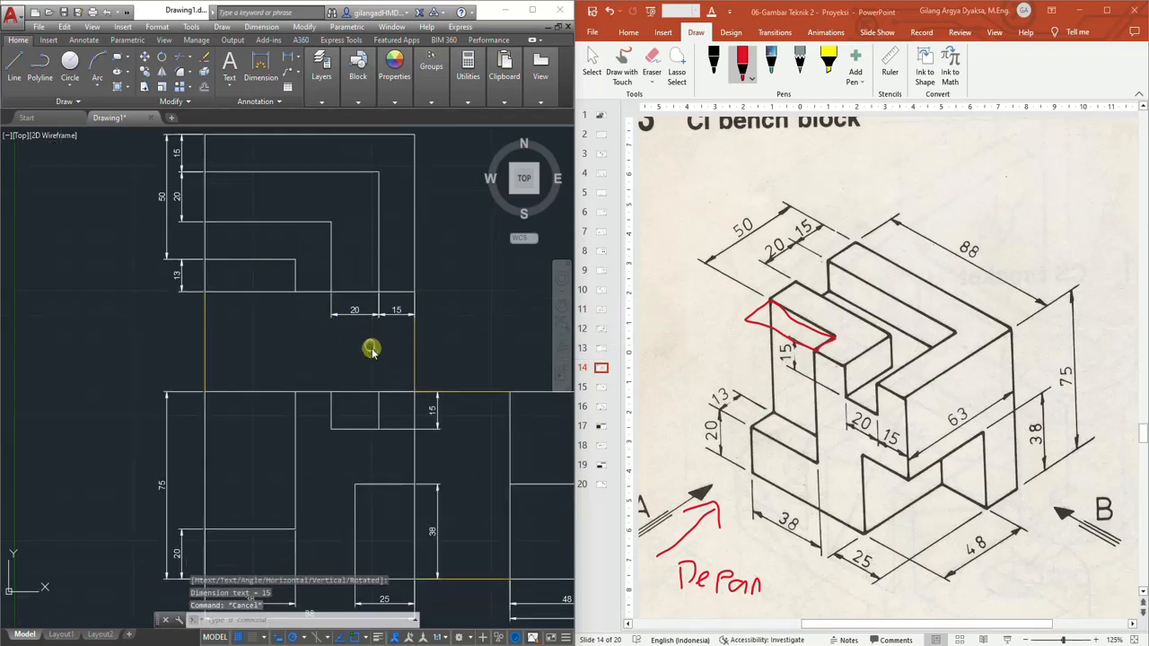
pyautogui.moveTo(371, 347); pyautogui.dragTo(360, 331, button='middle')
pyautogui.moveTo(427, 295)
pyautogui.mouseDown(button='middle')
pyautogui.moveTo(353, 282)
pyautogui.moveTo(405, 300)
pyautogui.mouseUp(button='middle')
pyautogui.scroll(-2, 352, 276)
pyautogui.scroll(2, 348, 272)
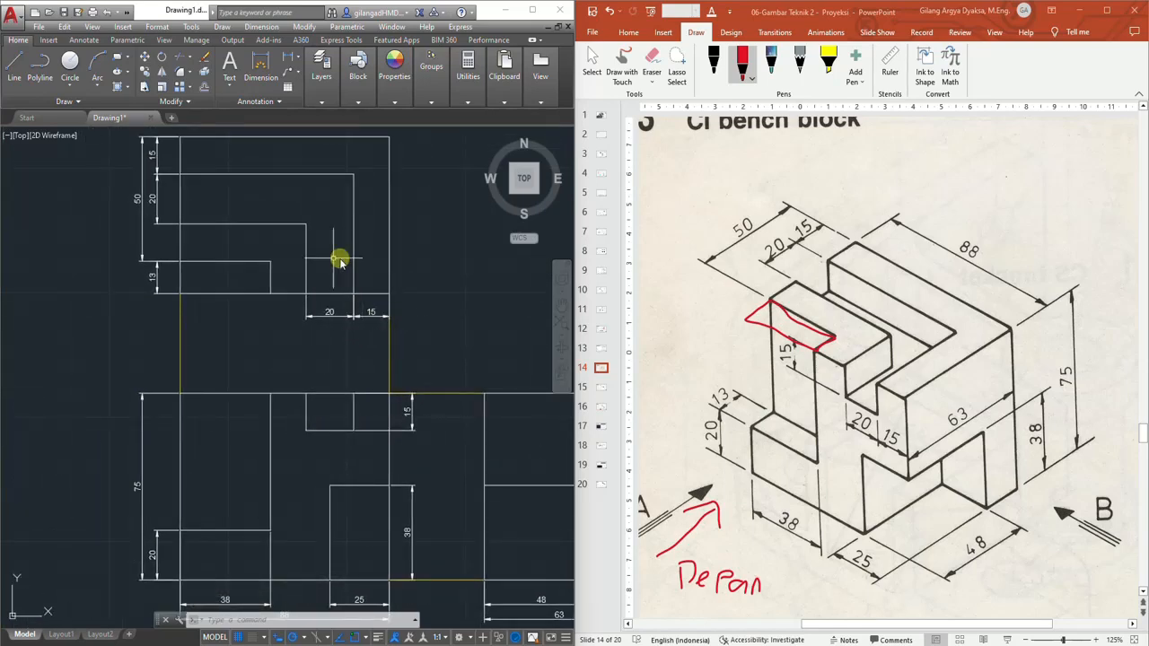
pyautogui.moveTo(451, 306); pyautogui.dragTo(360, 264, button='middle')
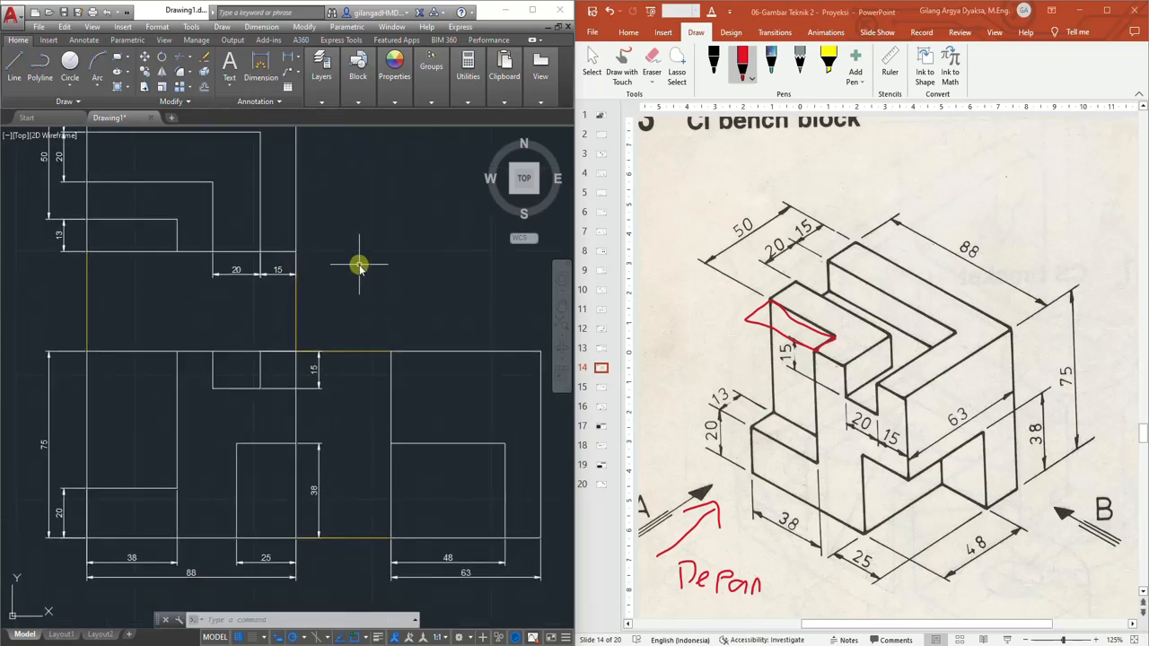
pyautogui.moveTo(248, 293)
pyautogui.mouseDown(button='middle')
pyautogui.moveTo(313, 325)
pyautogui.moveTo(366, 333)
pyautogui.mouseUp(button='middle')
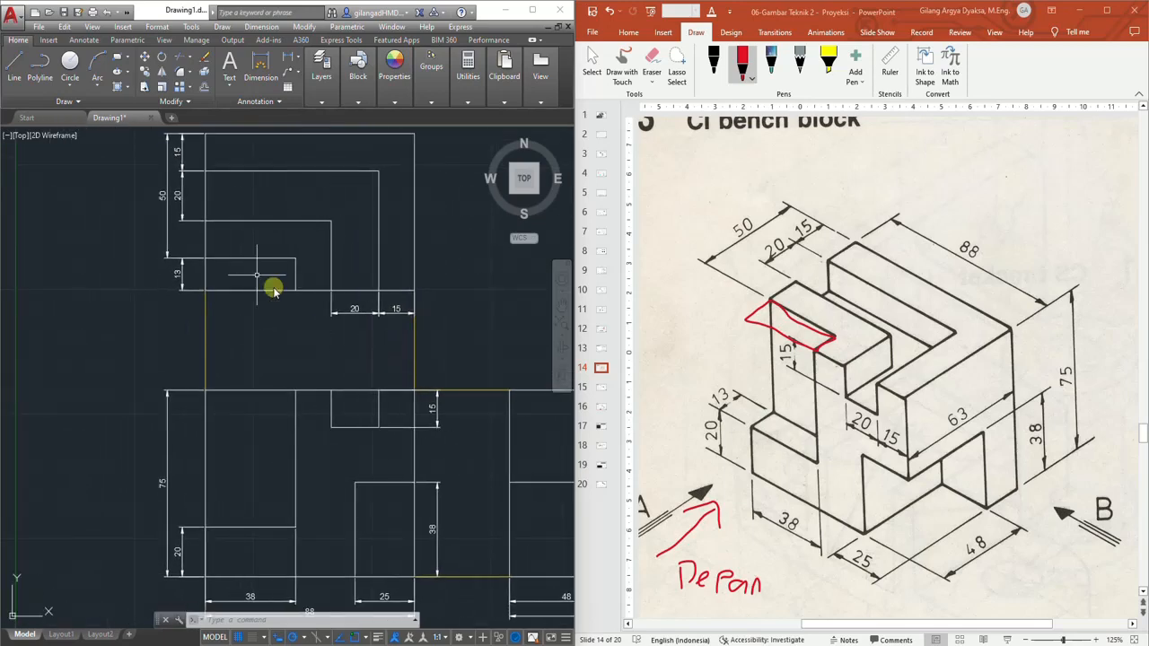
pyautogui.moveTo(246, 333); pyautogui.dragTo(260, 246, button='middle')
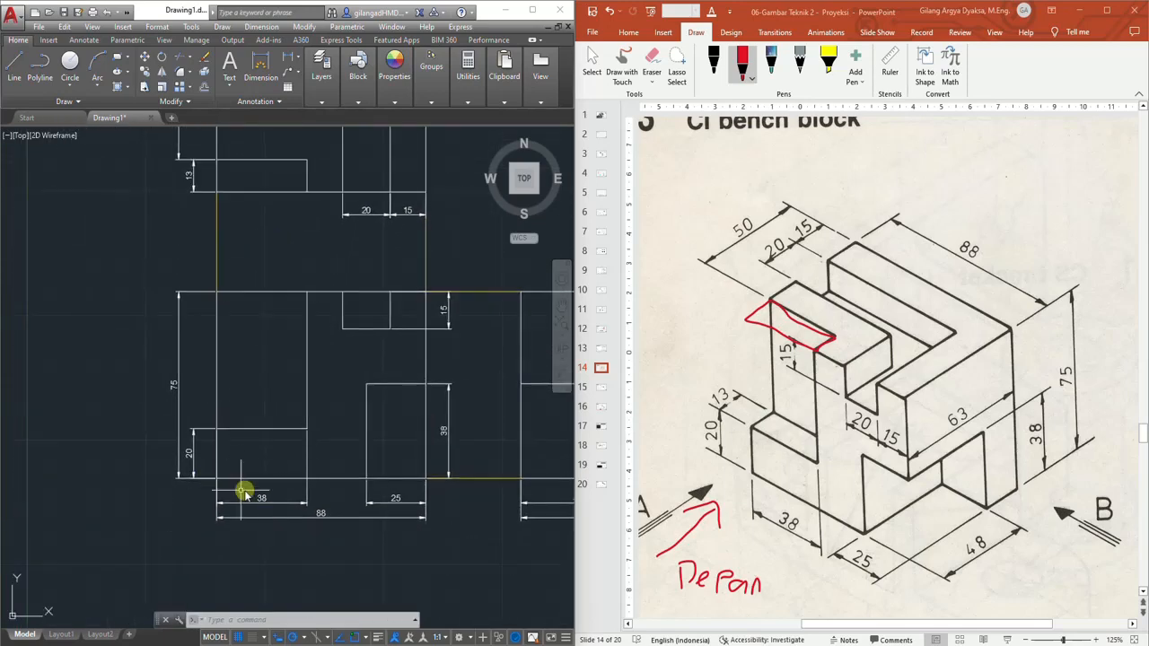
pyautogui.moveTo(289, 265); pyautogui.dragTo(286, 288, button='middle')
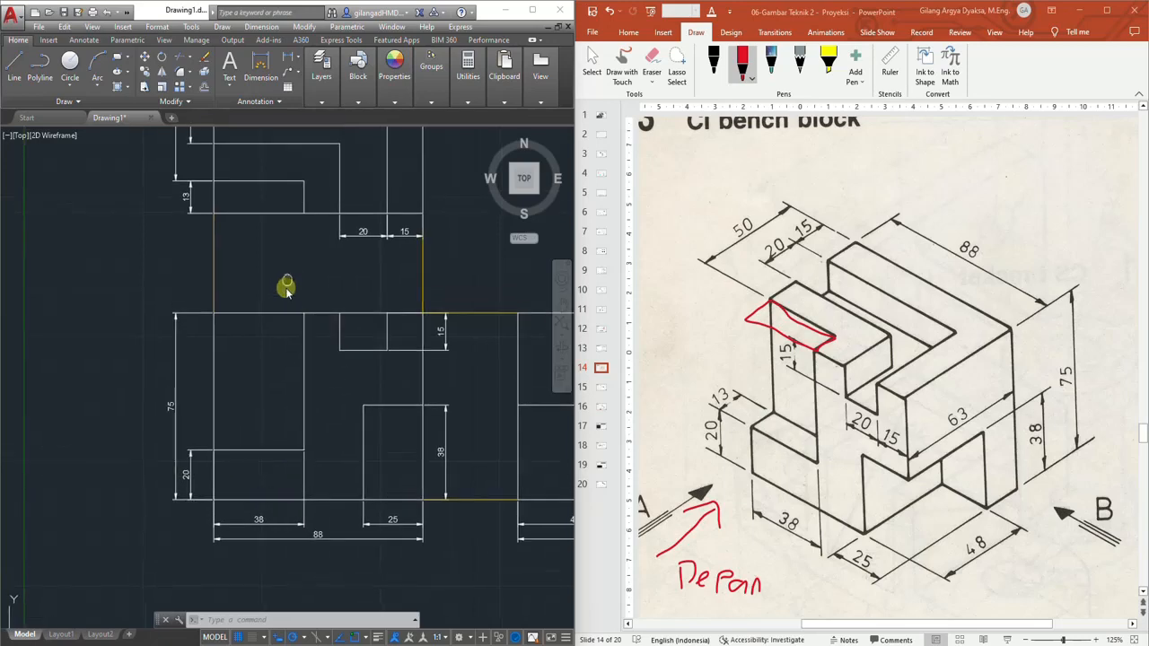
pyautogui.scroll(-3, 285, 287)
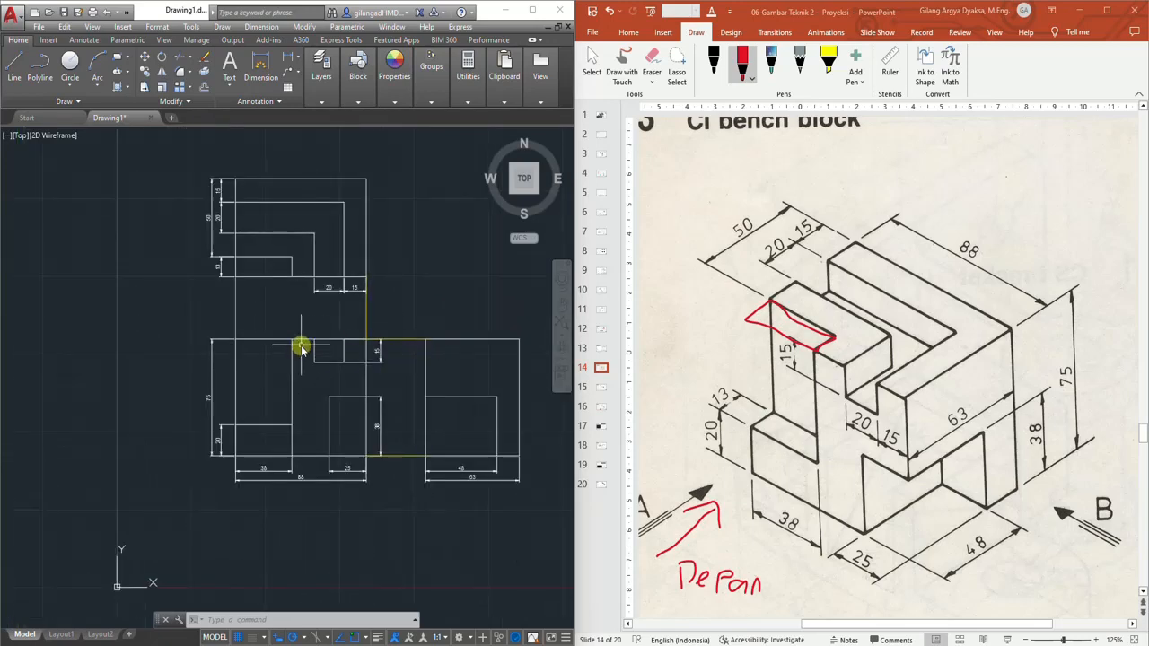
pyautogui.scroll(3, 301, 349)
pyautogui.click(493, 348)
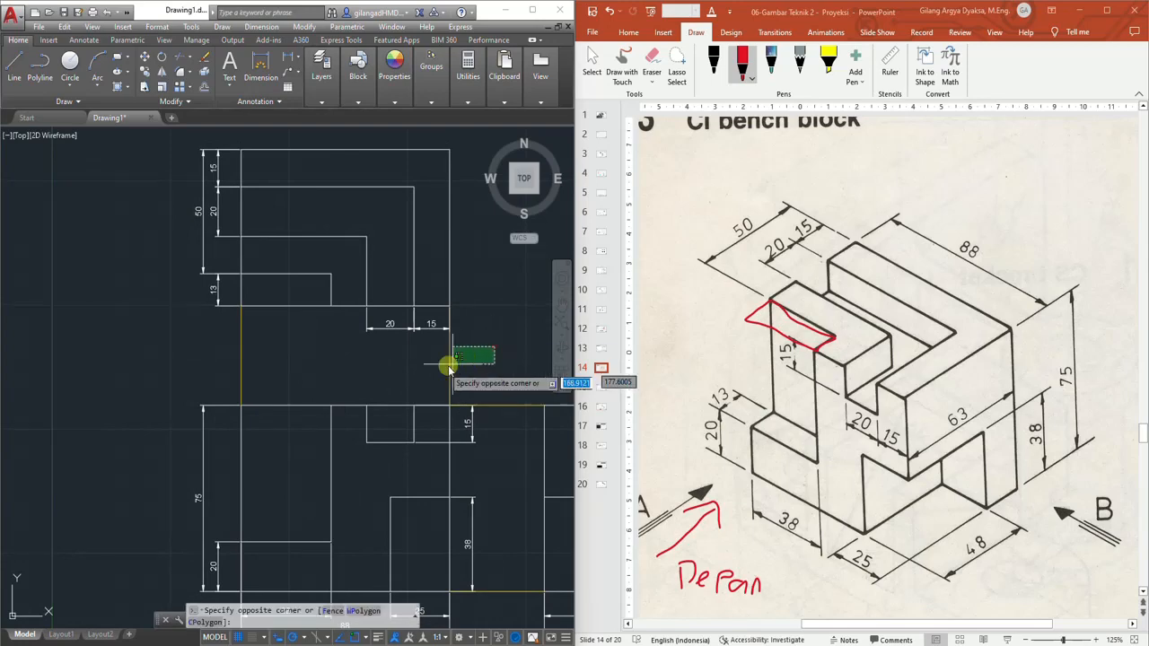
pyautogui.click(217, 385)
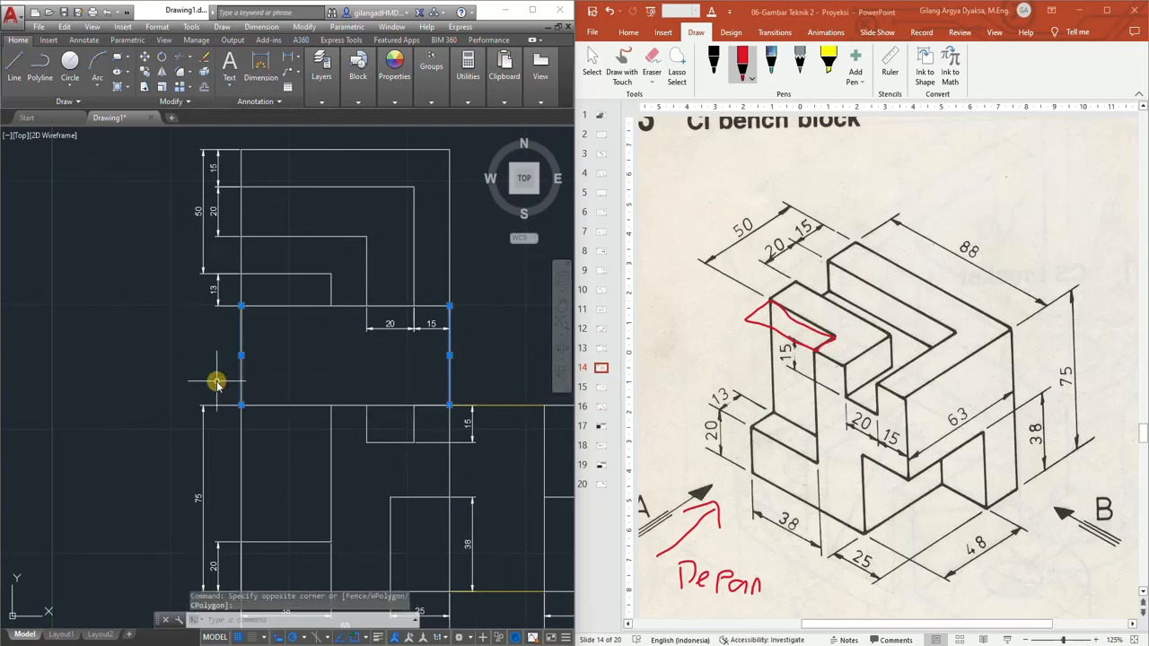
pyautogui.press('Delete')
# Delete the horizontal projection lines between the front view and the side view
pyautogui.moveTo(464, 403); pyautogui.dragTo(308, 307, button='middle')
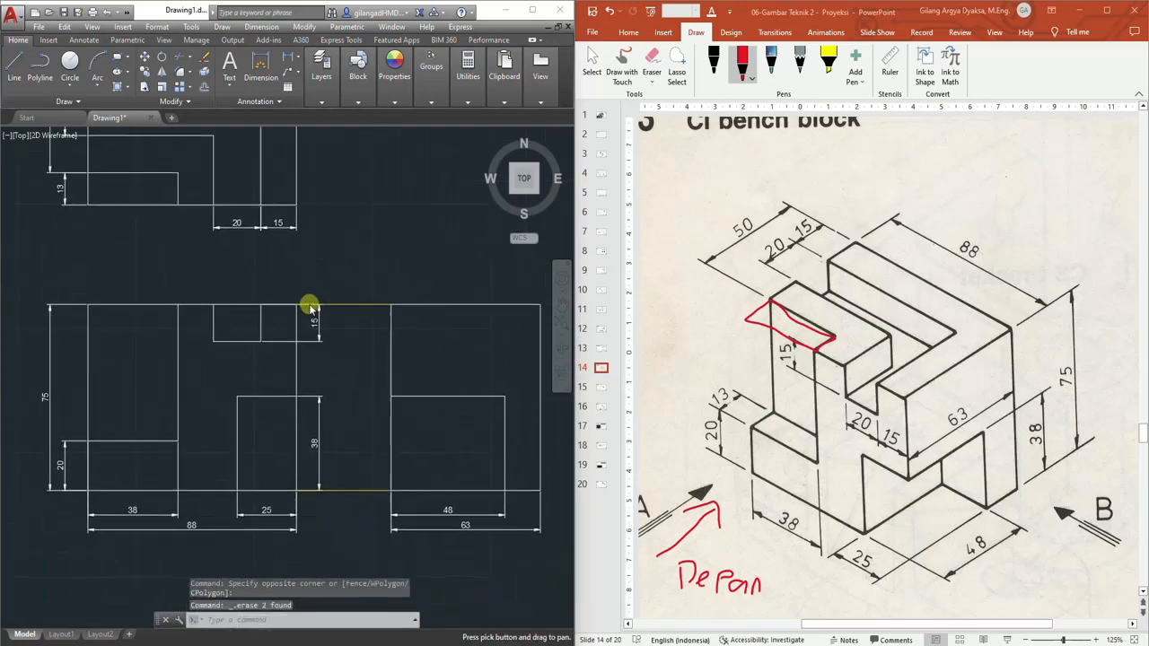
pyautogui.click(376, 273)
pyautogui.click(351, 509)
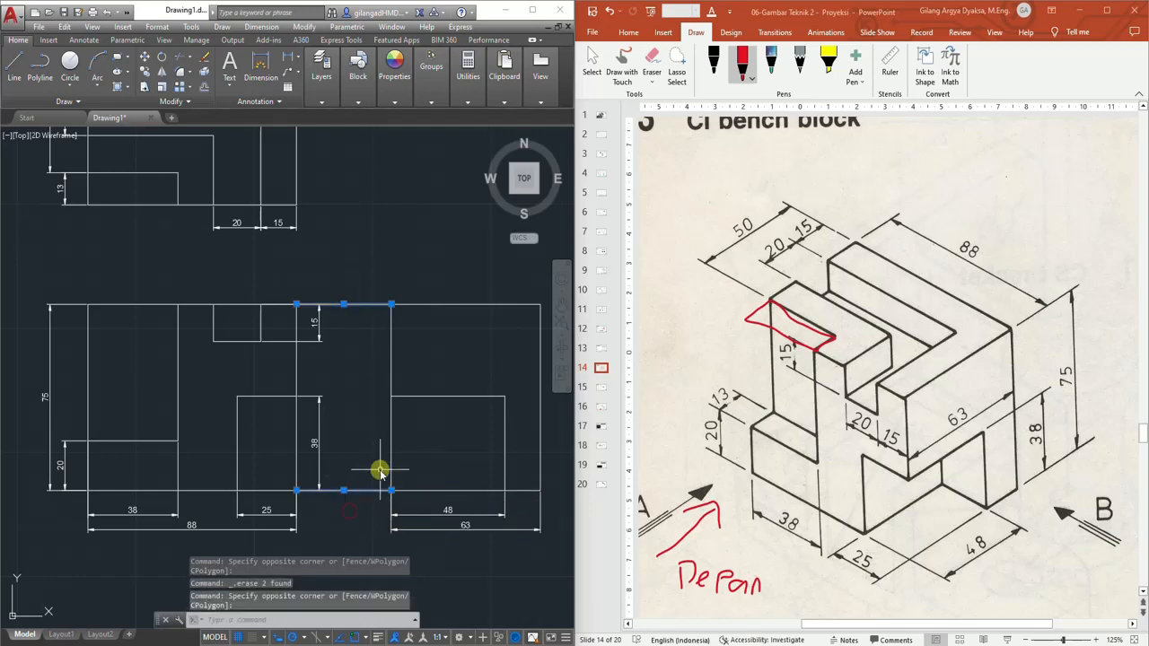
pyautogui.press('Delete')
pyautogui.scroll(-2, 333, 321)
pyautogui.moveTo(333, 320); pyautogui.dragTo(362, 389, button='middle')
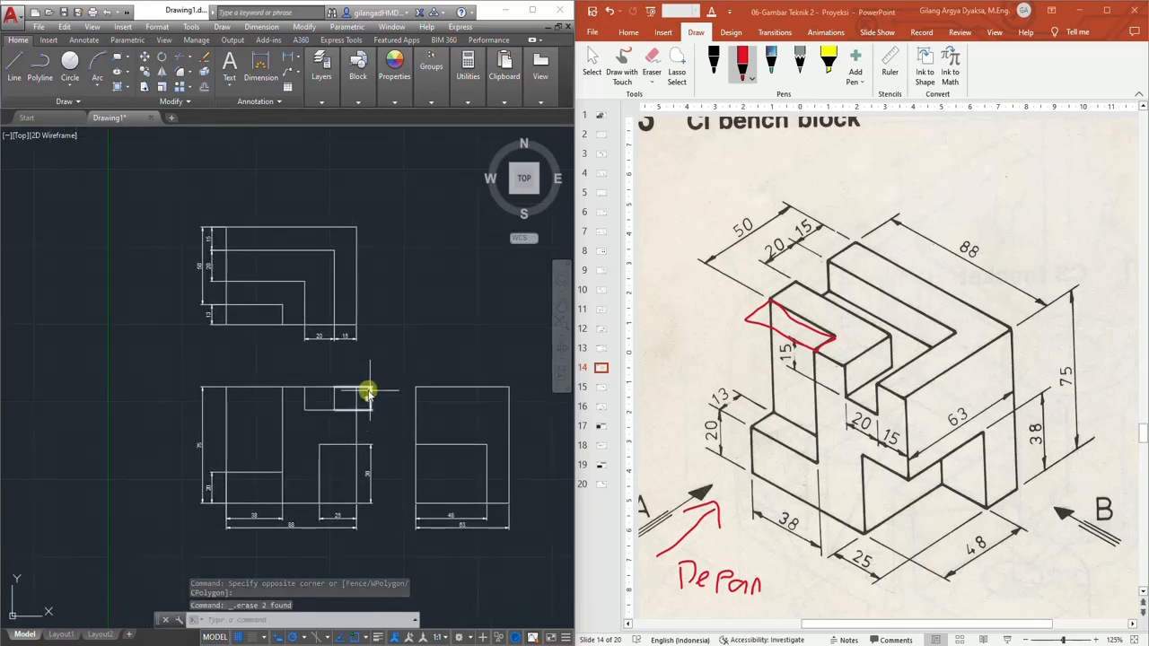
pyautogui.scroll(2, 385, 353)
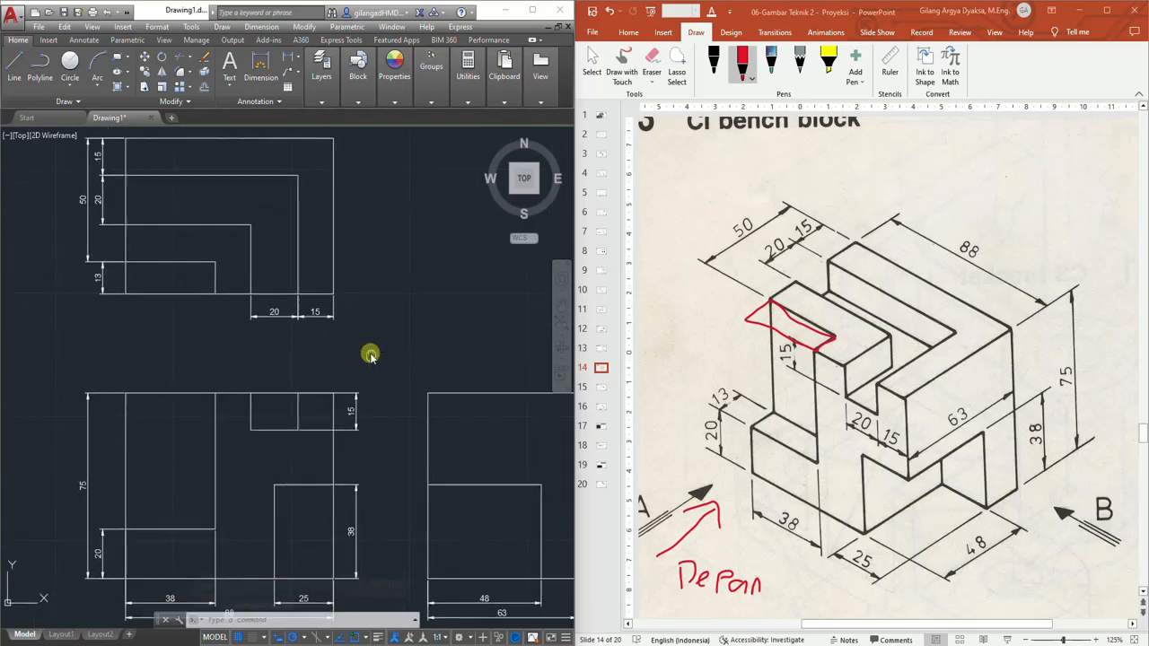
pyautogui.moveTo(371, 354)
pyautogui.mouseDown(button='middle')
pyautogui.moveTo(339, 326)
pyautogui.moveTo(345, 336)
pyautogui.mouseUp(button='middle')
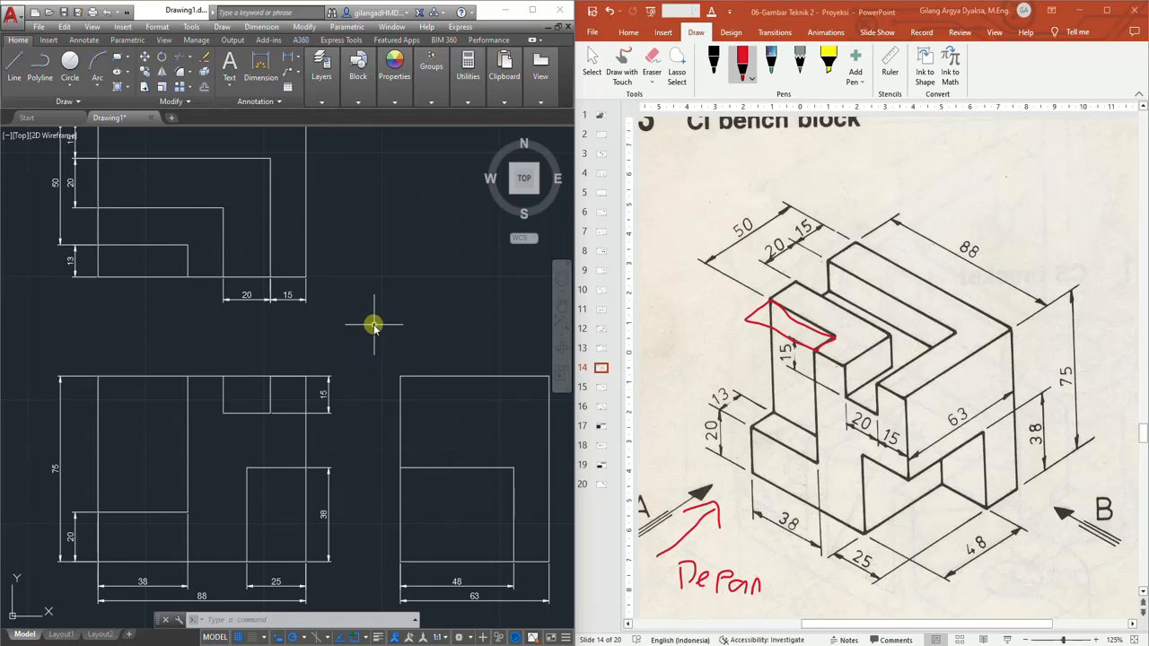
pyautogui.scroll(-2, 371, 320)
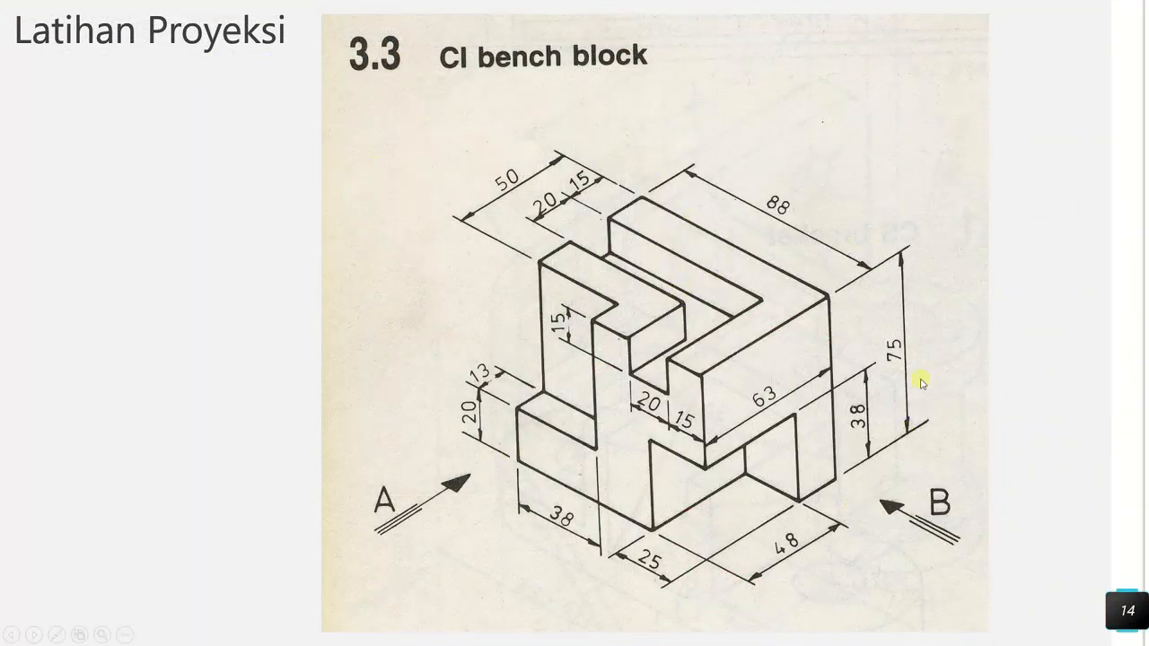
# Page through the presentation slides to review the Latihan 15 exercise, the Center Marks explanation and the Latihan 16 exercise
pyautogui.click(782, 206)
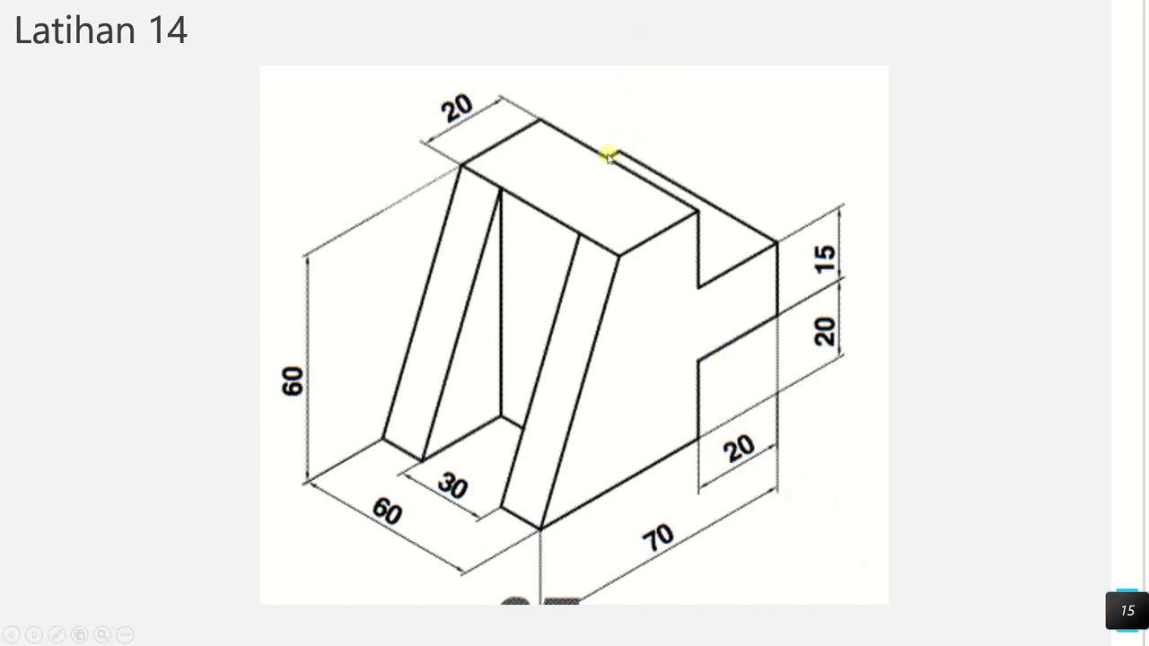
pyautogui.press('Right')
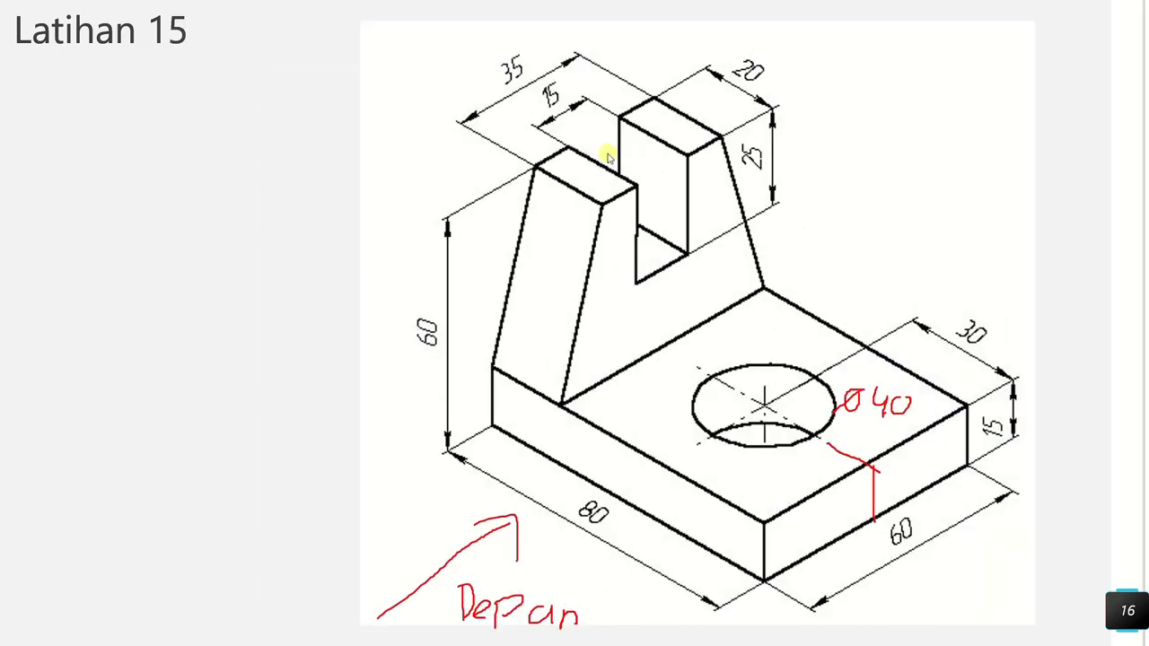
pyautogui.press('Right')
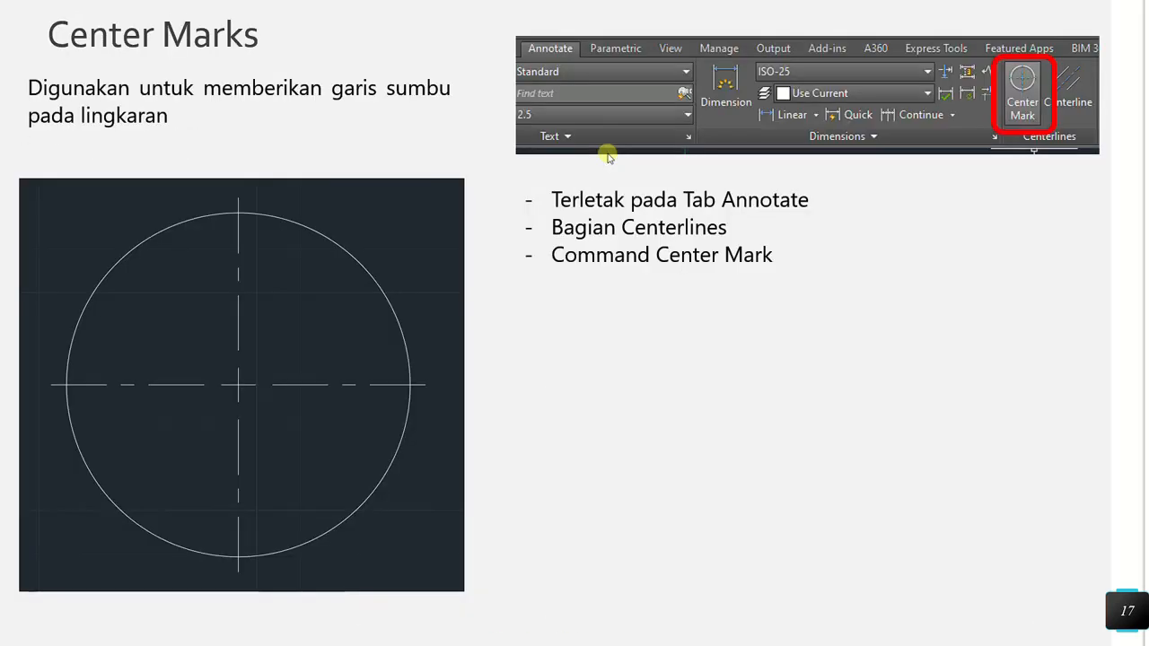
pyautogui.press('Right')
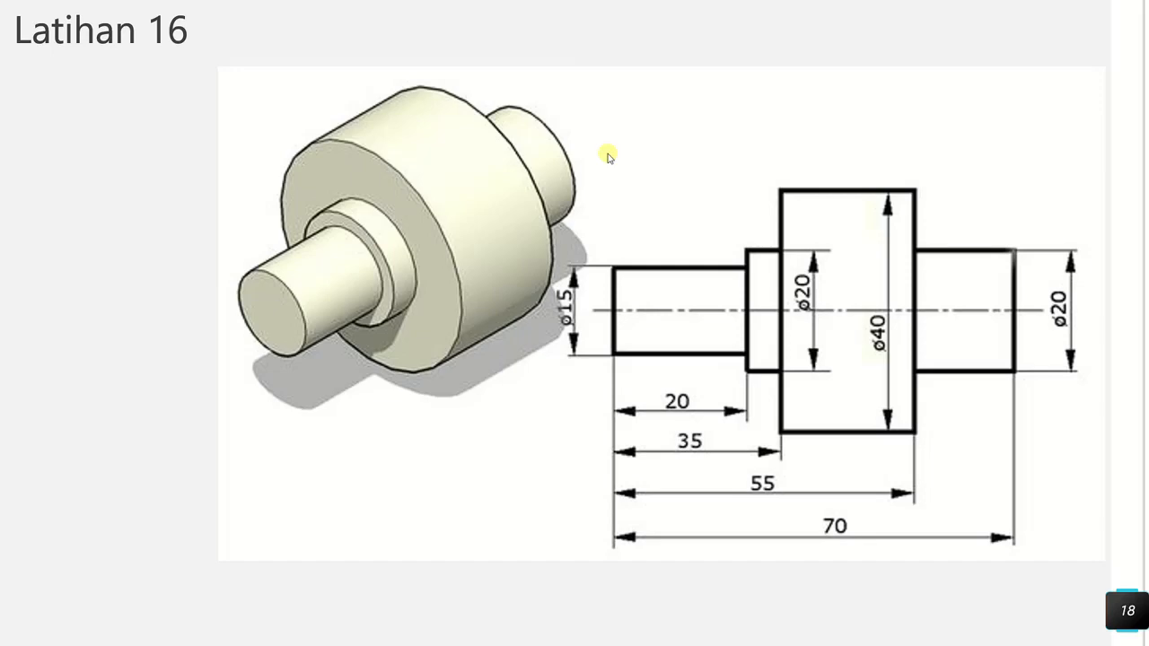
pyautogui.press('Left')
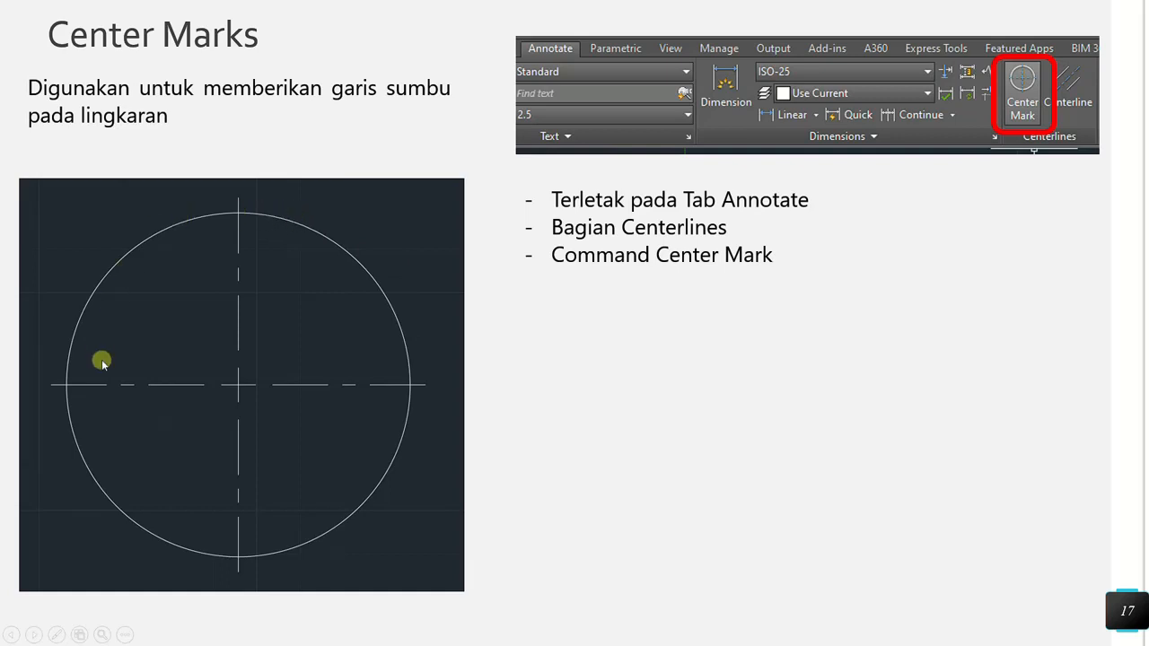
pyautogui.press('Left')
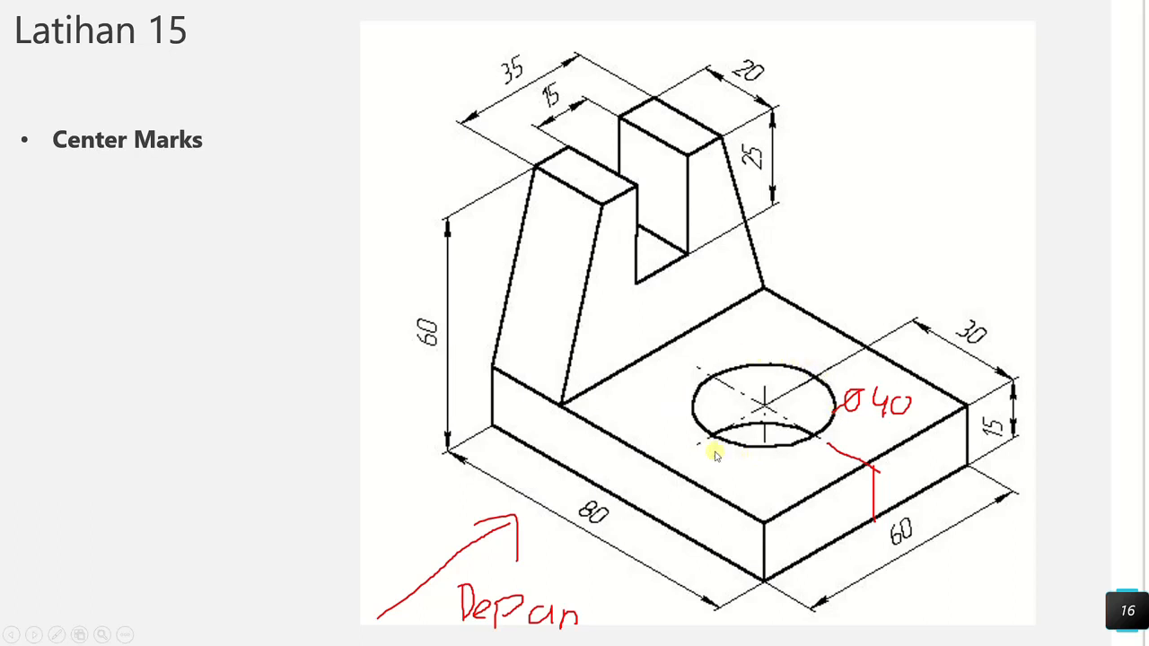
pyautogui.click(795, 391)
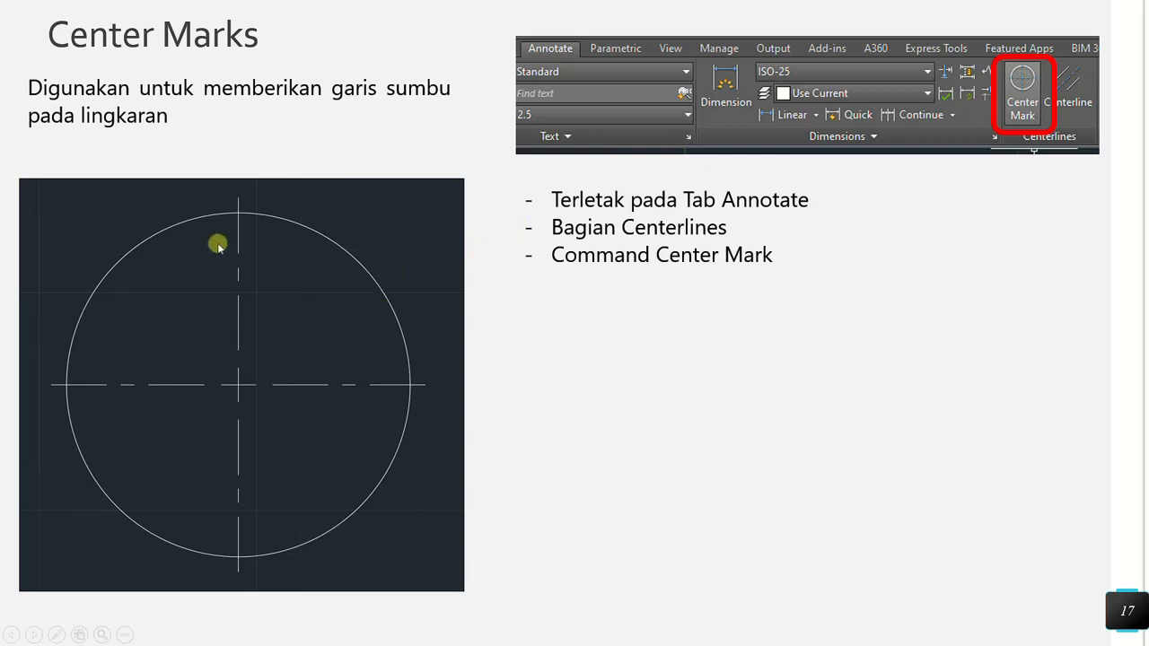
pyautogui.click(176, 284)
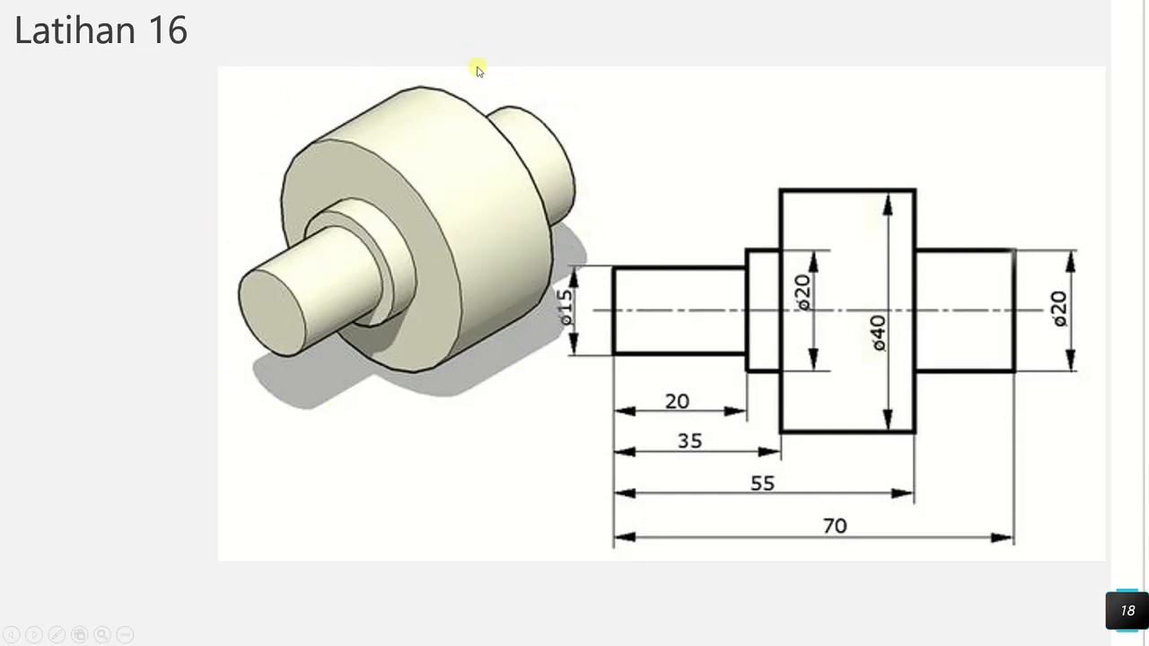
# Review the Centerline slide in the presentation and return to the Center Marks exercise slide
pyautogui.click(590, 316)
pyautogui.click(590, 316)
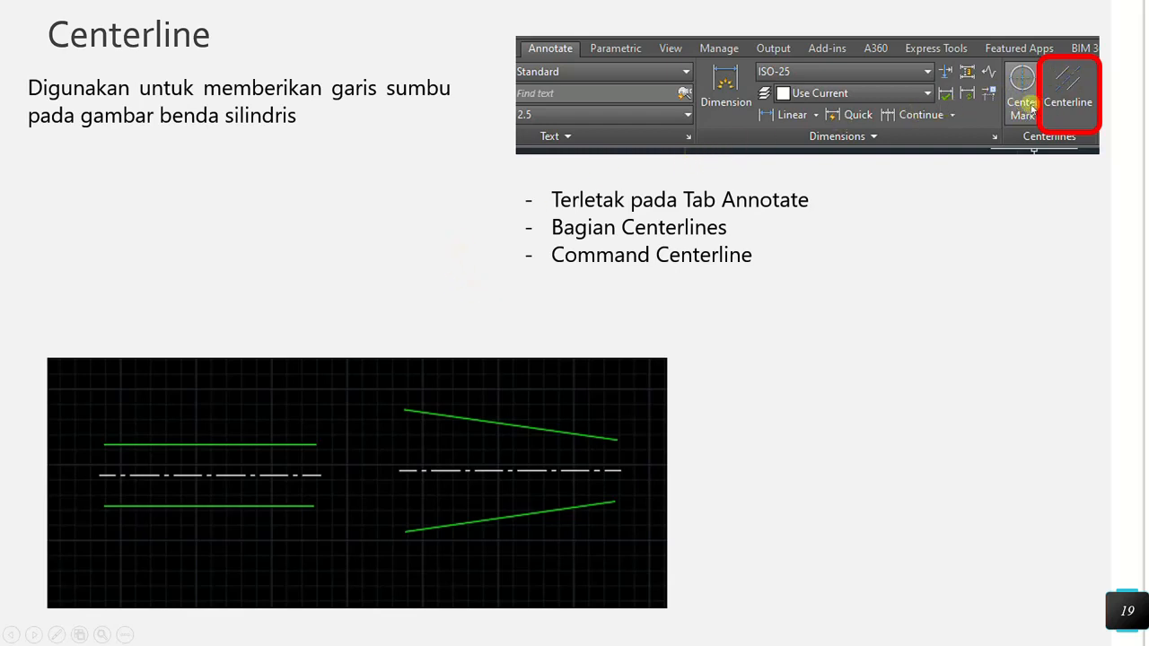
pyautogui.press('Left')
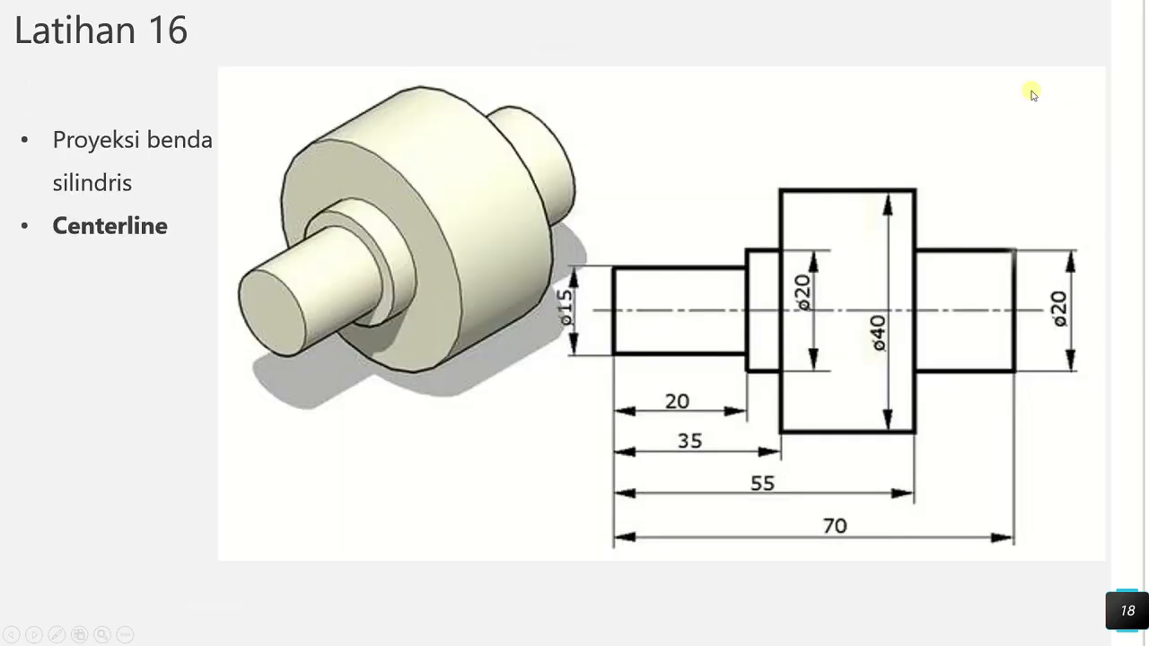
pyautogui.press('Left')
pyautogui.press('Left')
pyautogui.press('Left')
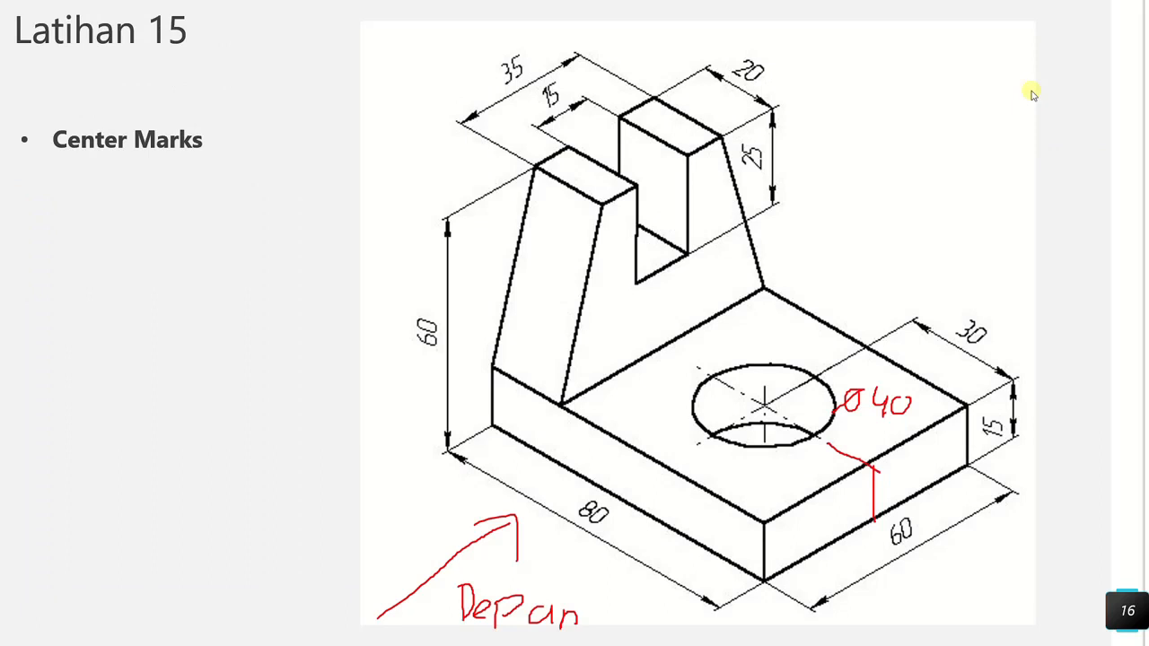
pyautogui.press('Right')
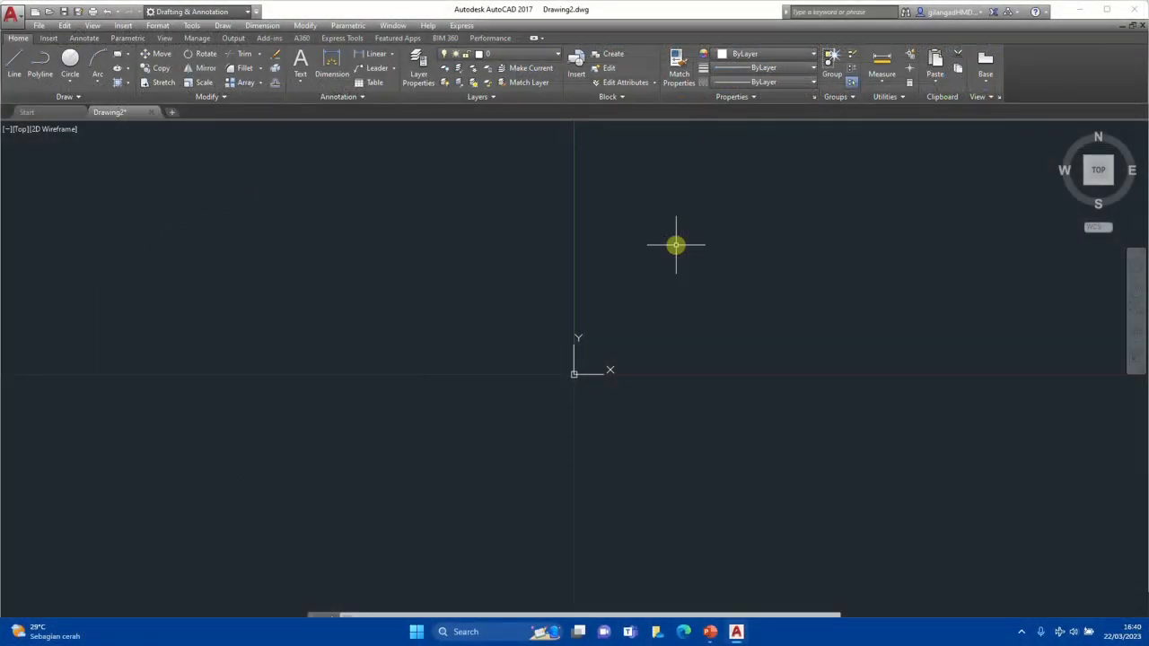
# Draw a 50 by 50 square with the Line tool
pyautogui.scroll(-10, 676, 245)
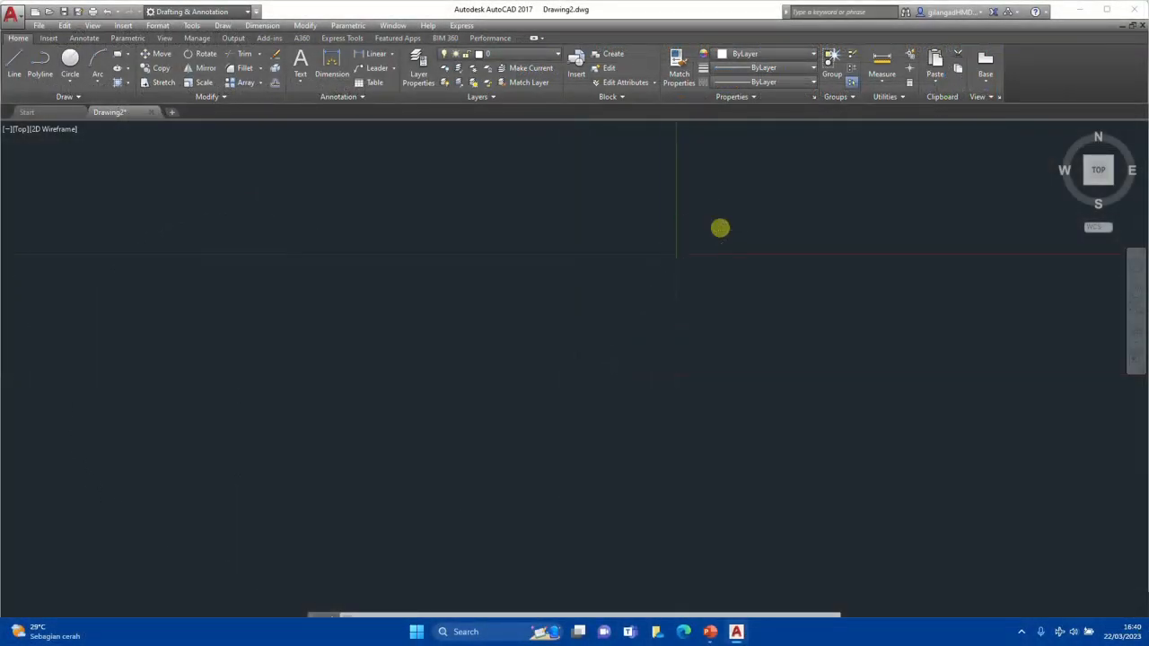
pyautogui.moveTo(765, 206); pyautogui.dragTo(443, 405, button='middle')
pyautogui.scroll(2, 588, 299)
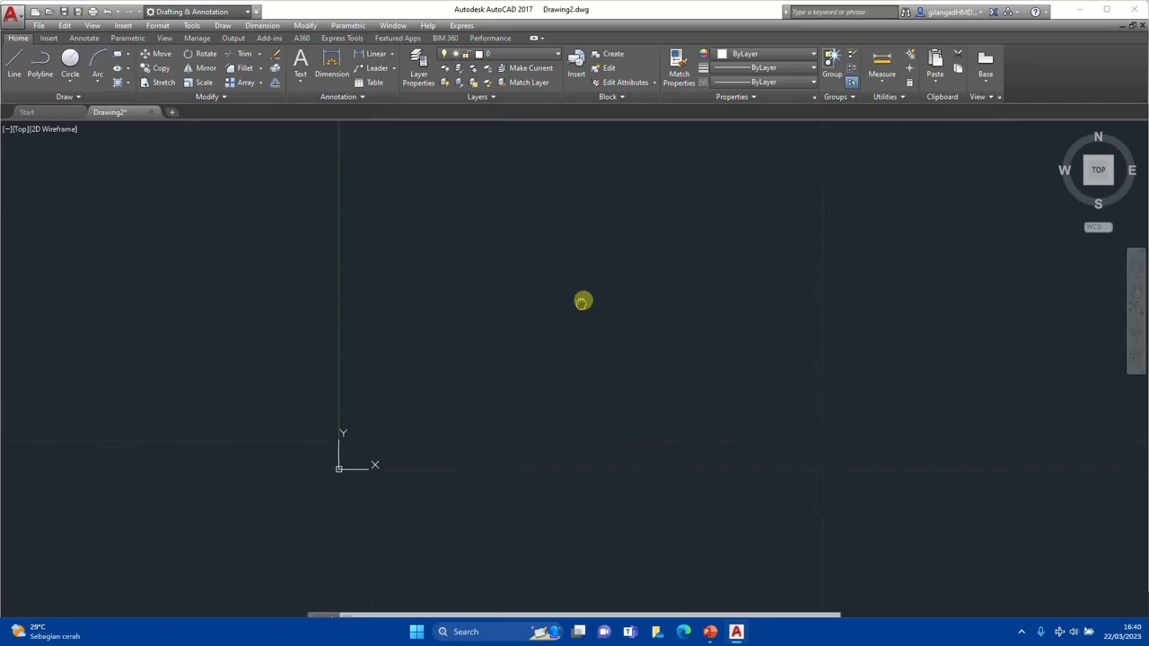
pyautogui.scroll(-2, 628, 303)
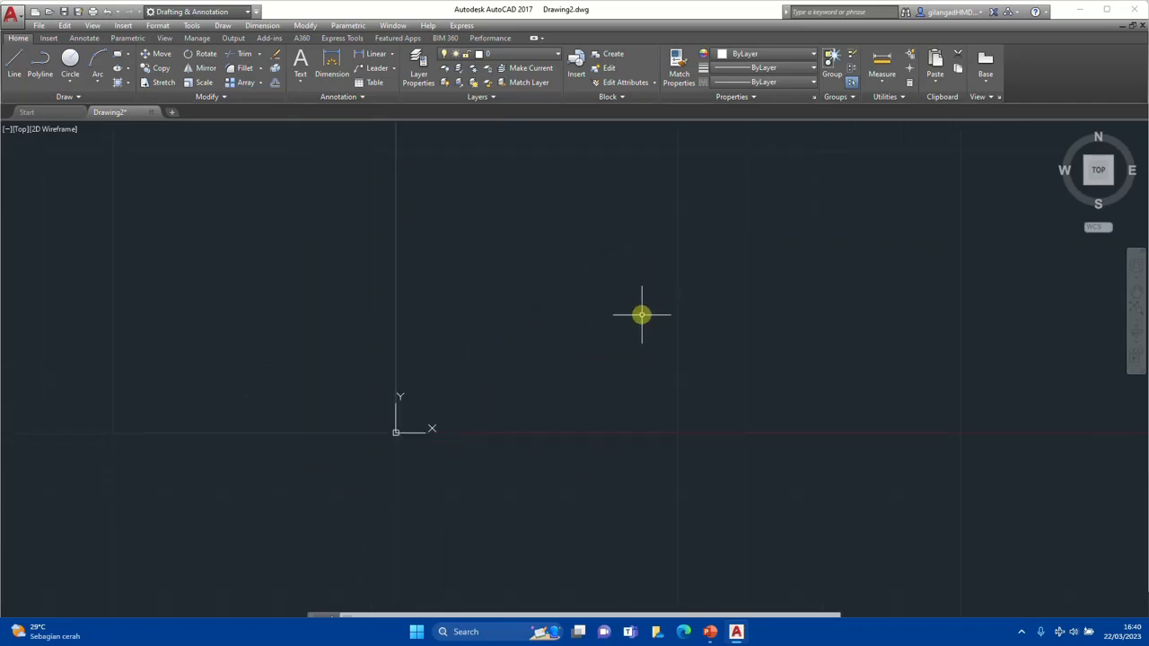
pyautogui.click(14, 63)
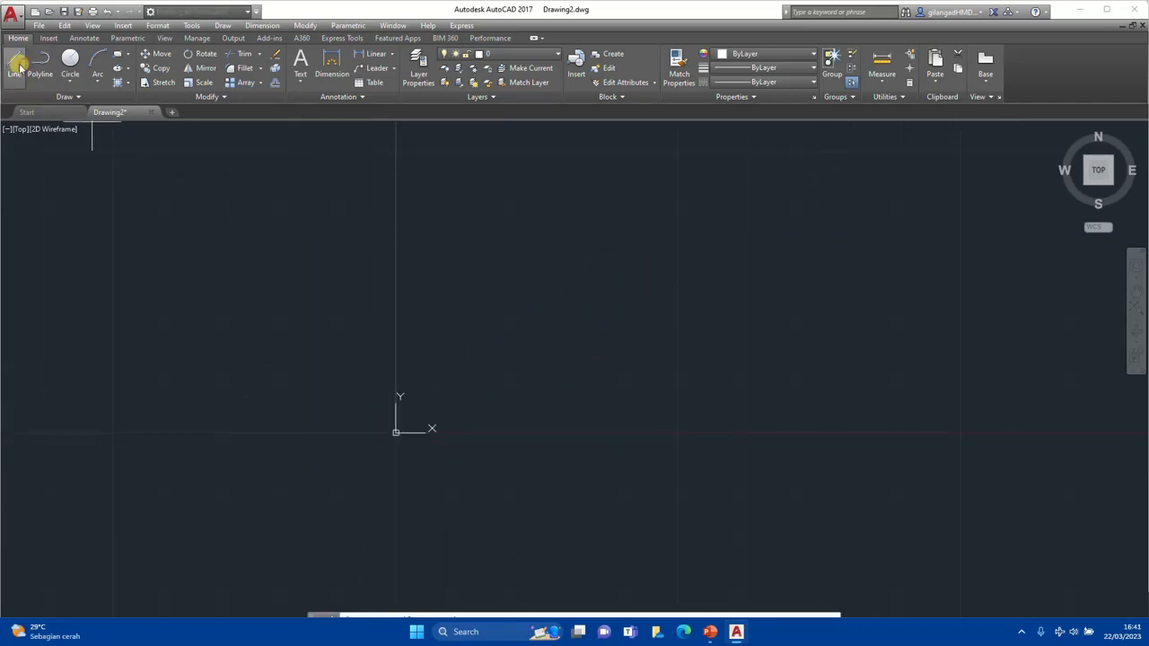
pyautogui.click(500, 348)
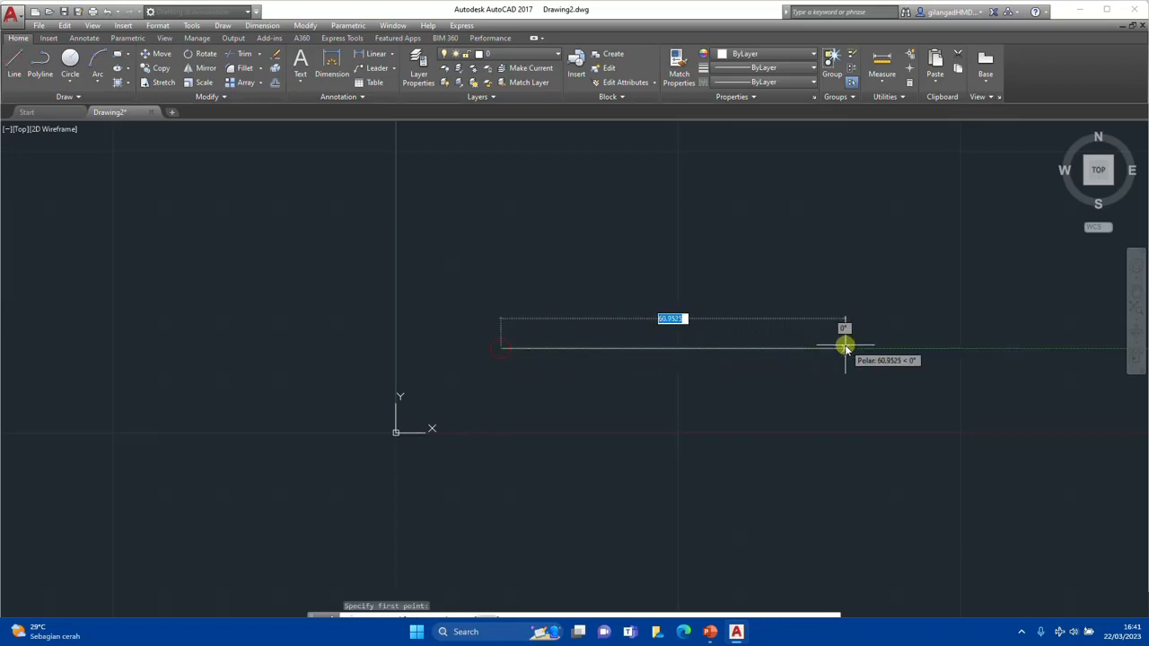
pyautogui.write('50')
pyautogui.press('Return')
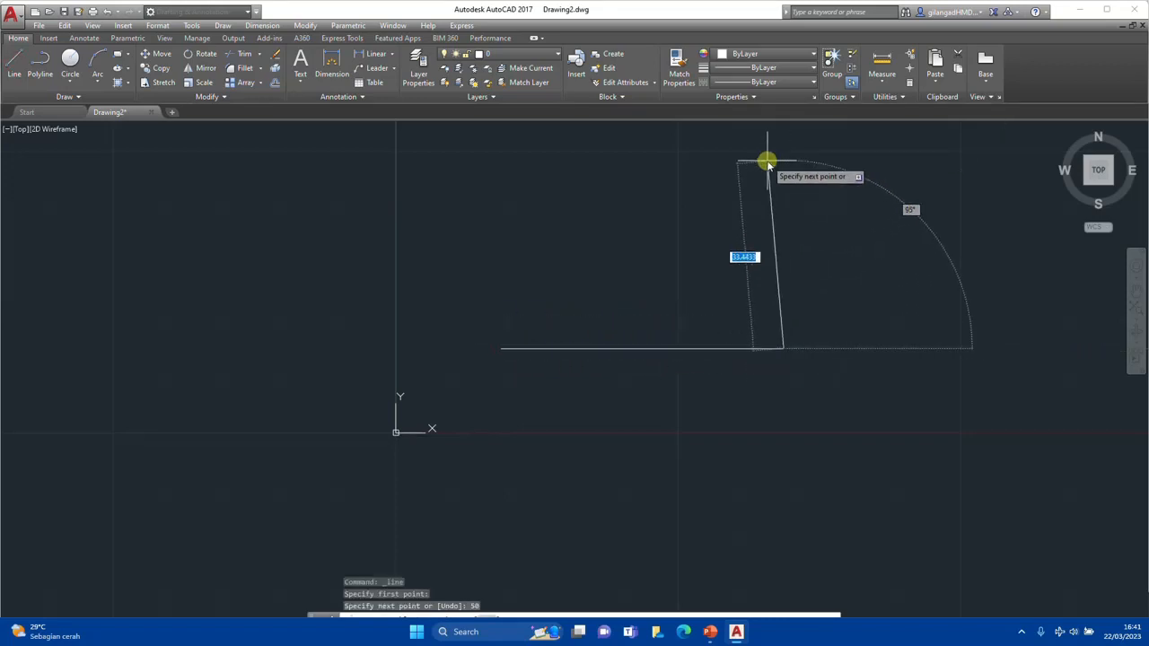
pyautogui.write('50')
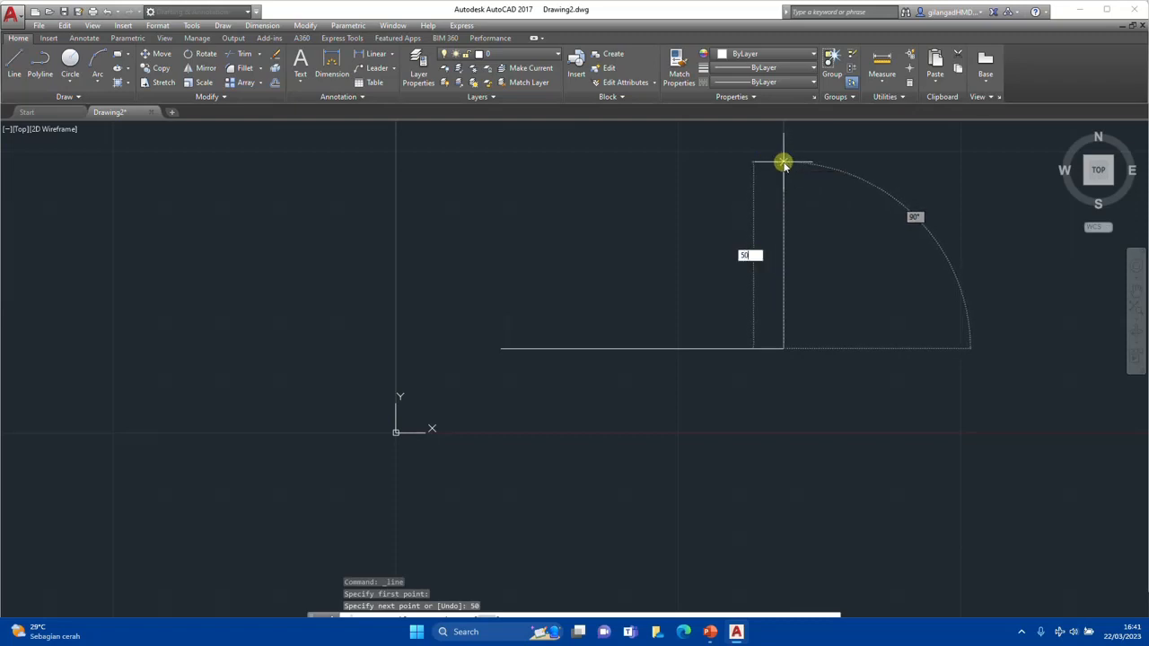
pyautogui.press('Return')
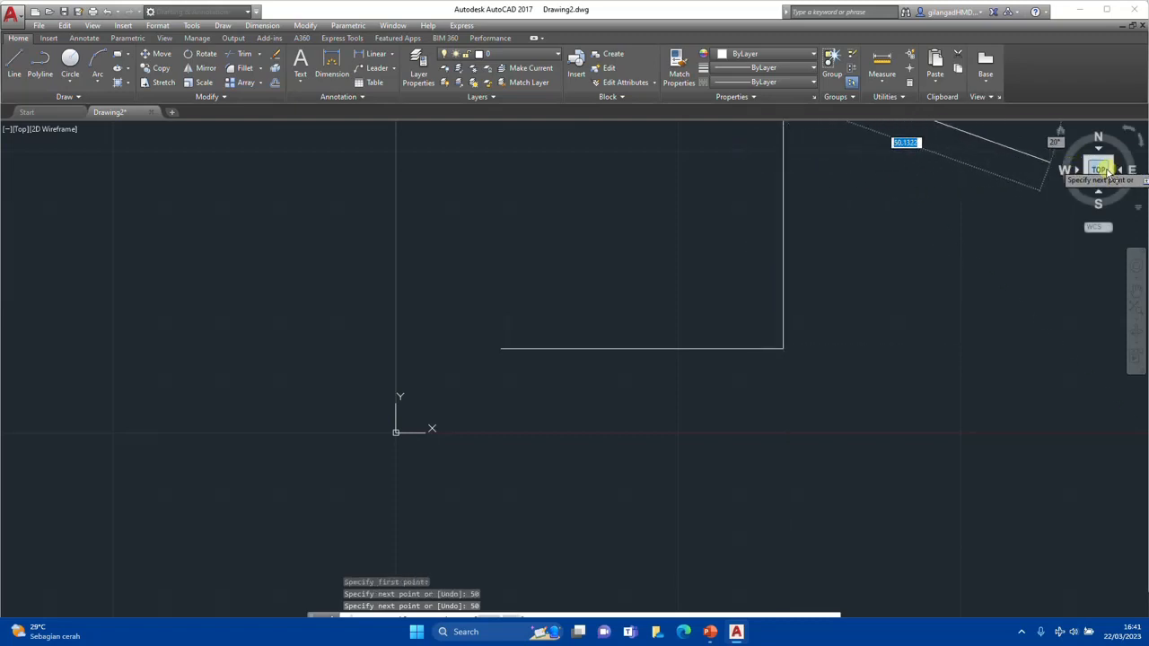
pyautogui.click(1101, 170)
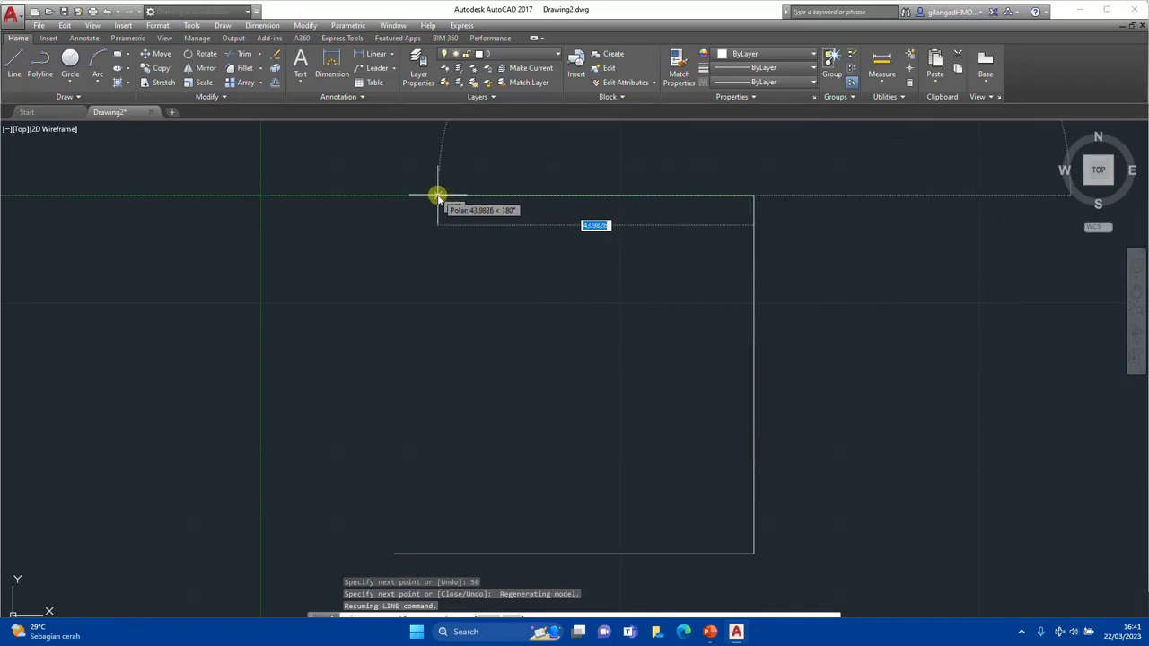
pyautogui.write('50')
pyautogui.press('Return')
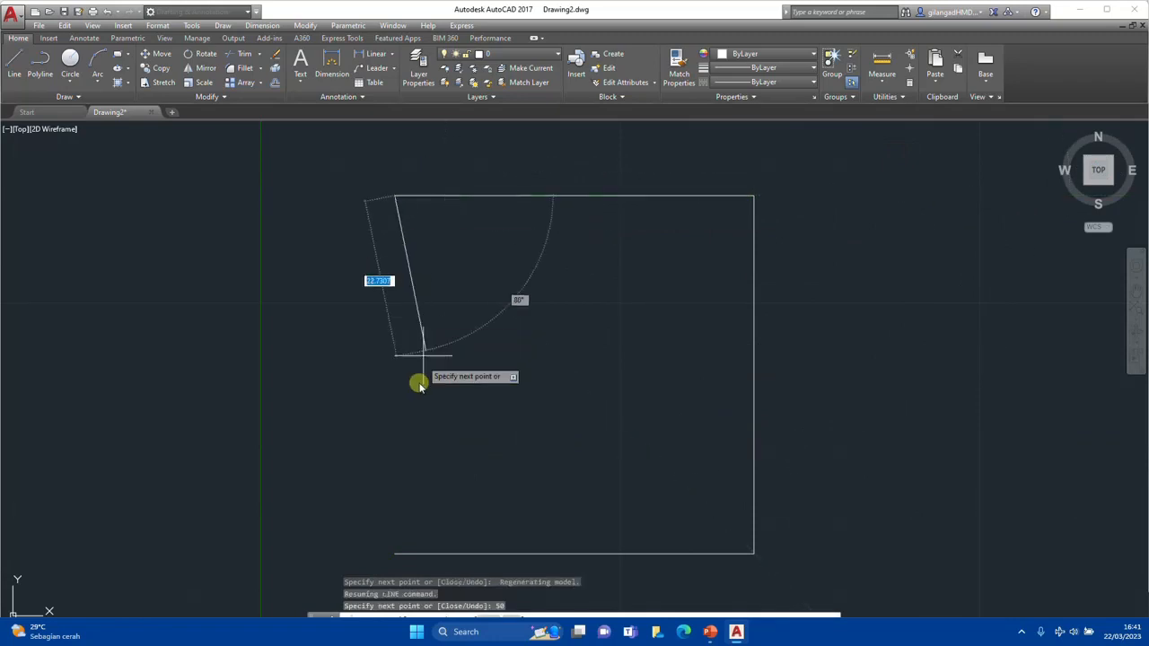
pyautogui.click(395, 554)
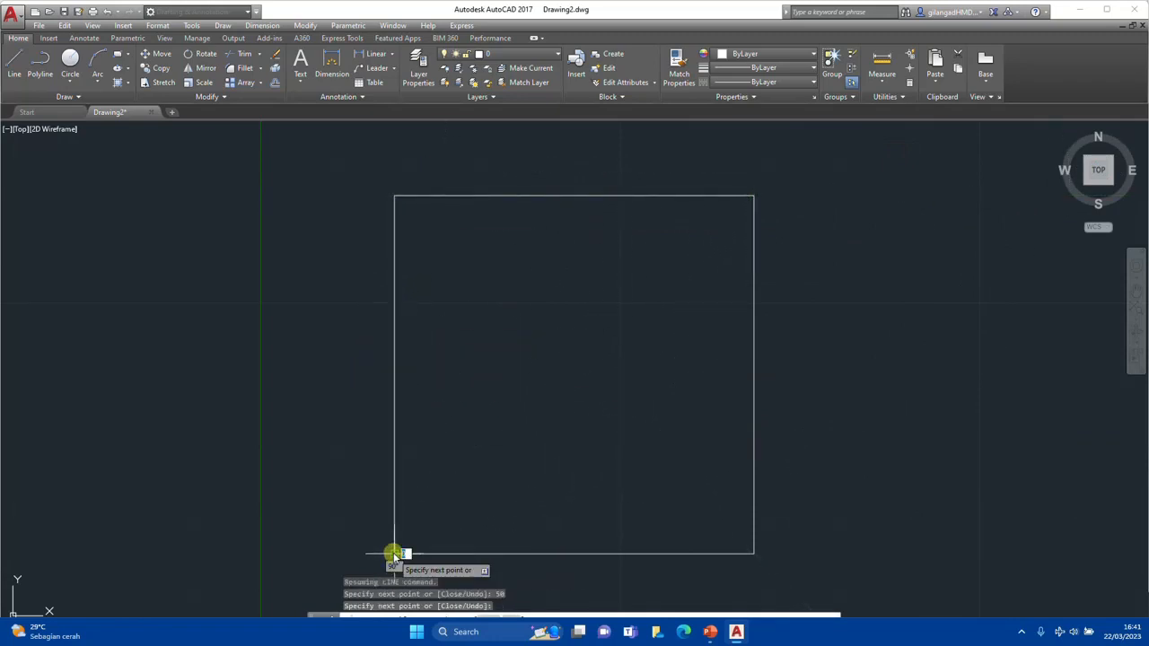
pyautogui.press('Escape')
# Draw a vertical line from the midpoint of the square's top edge to the midpoint of its bottom edge
pyautogui.press('Return')
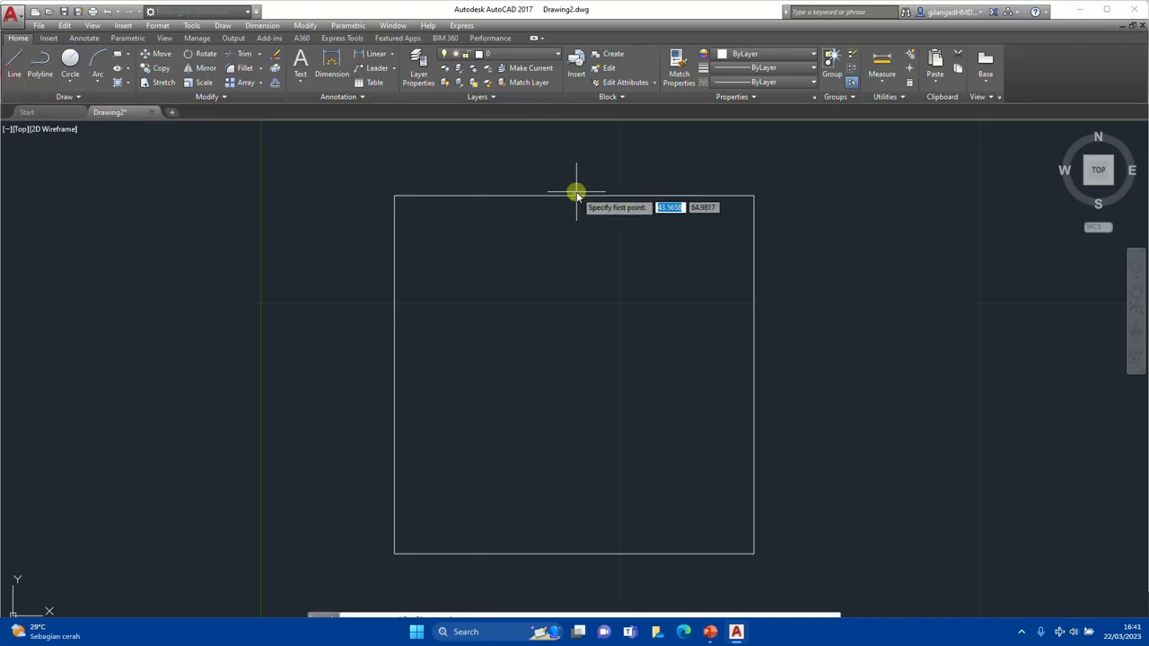
pyautogui.click(575, 195)
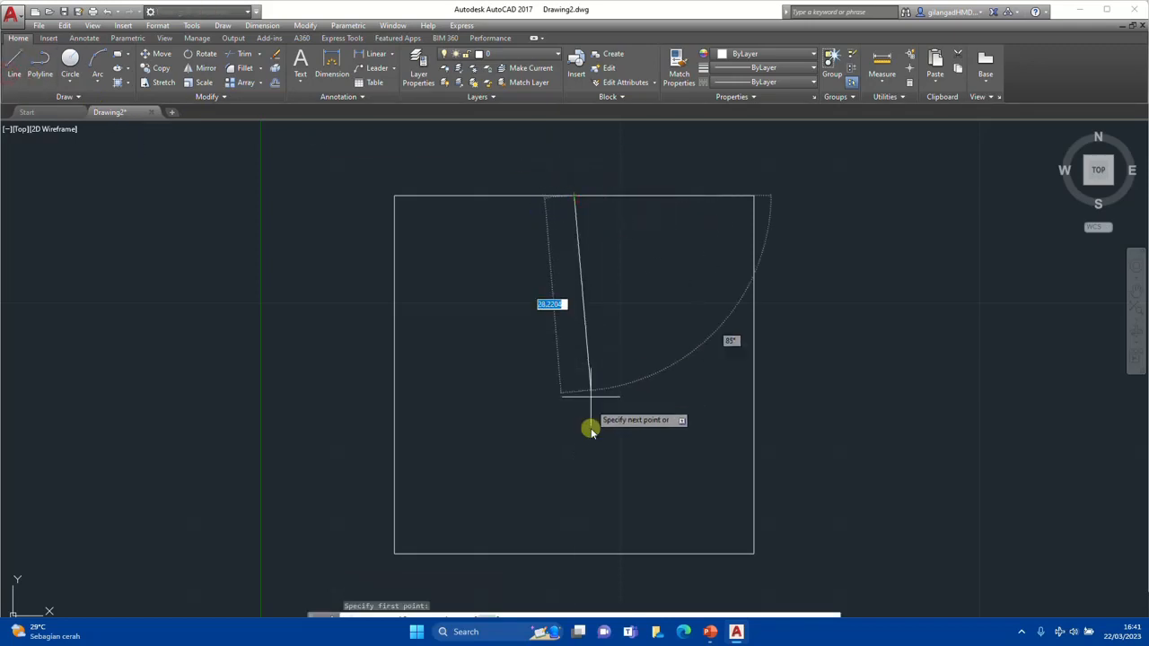
pyautogui.click(575, 551)
pyautogui.press('Escape')
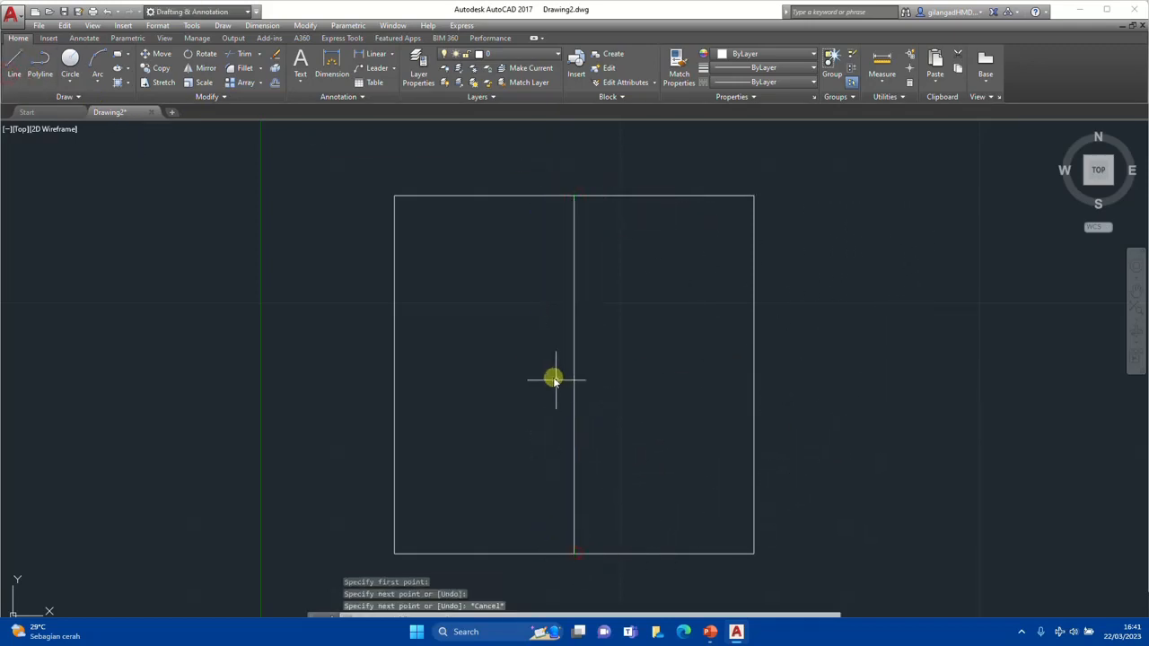
# Draw a circle of radius 15 centred on the middle of the vertical line, and delete that helper line
pyautogui.click(70, 60)
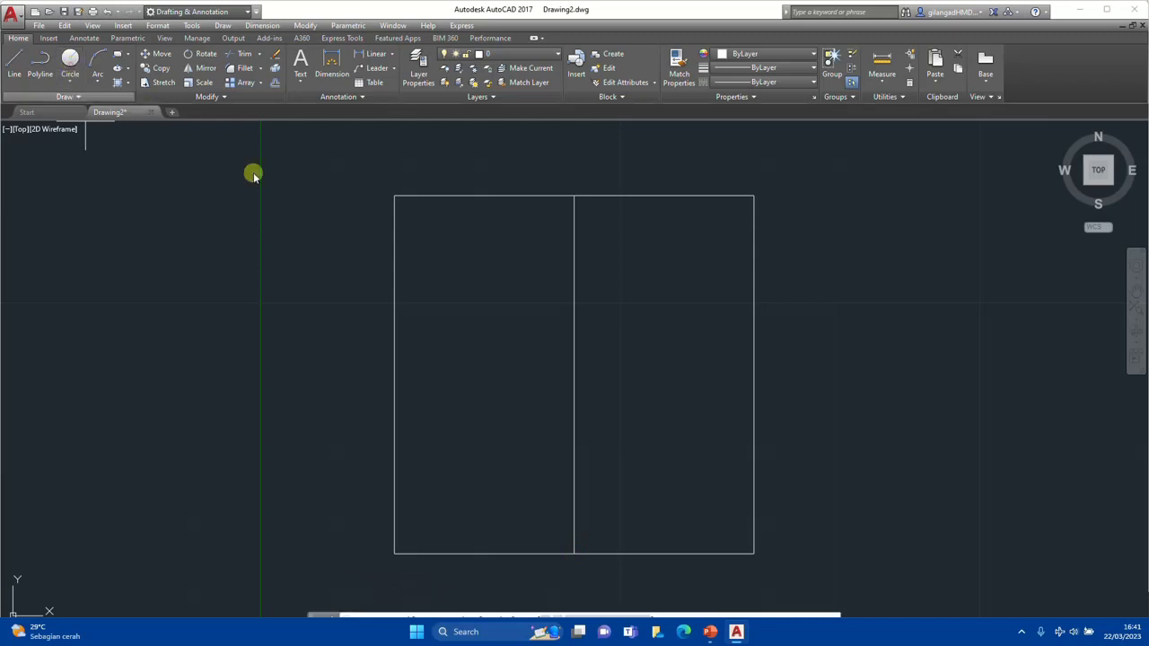
pyautogui.click(574, 373)
pyautogui.write('1')
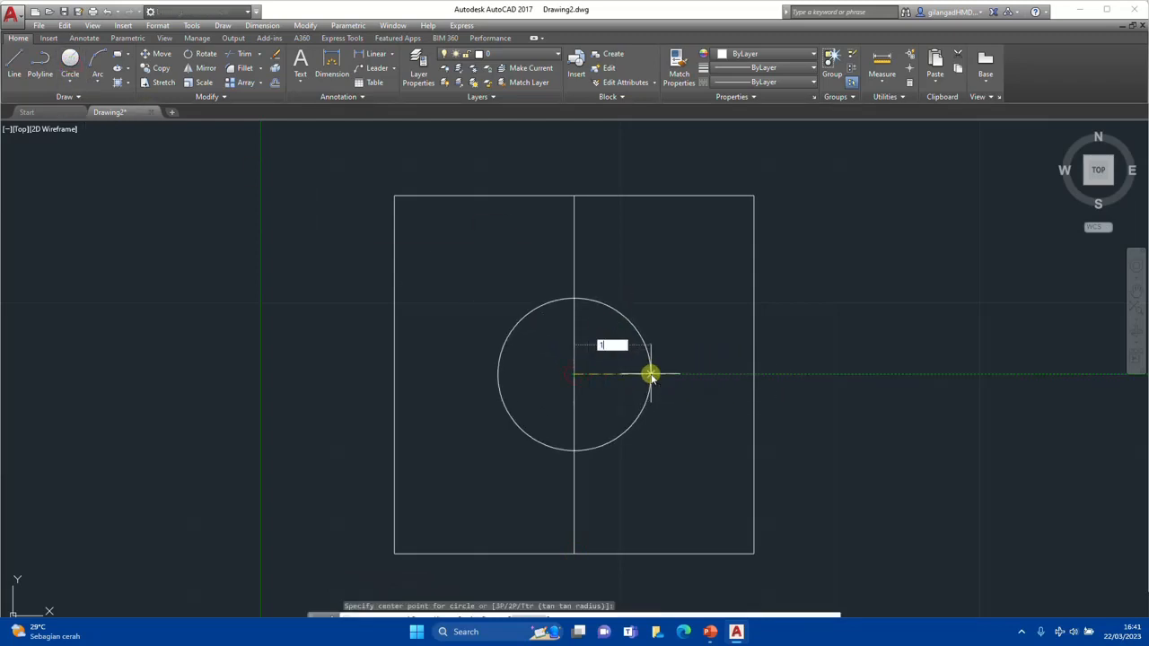
pyautogui.write('5')
pyautogui.press('Return')
pyautogui.press('Escape')
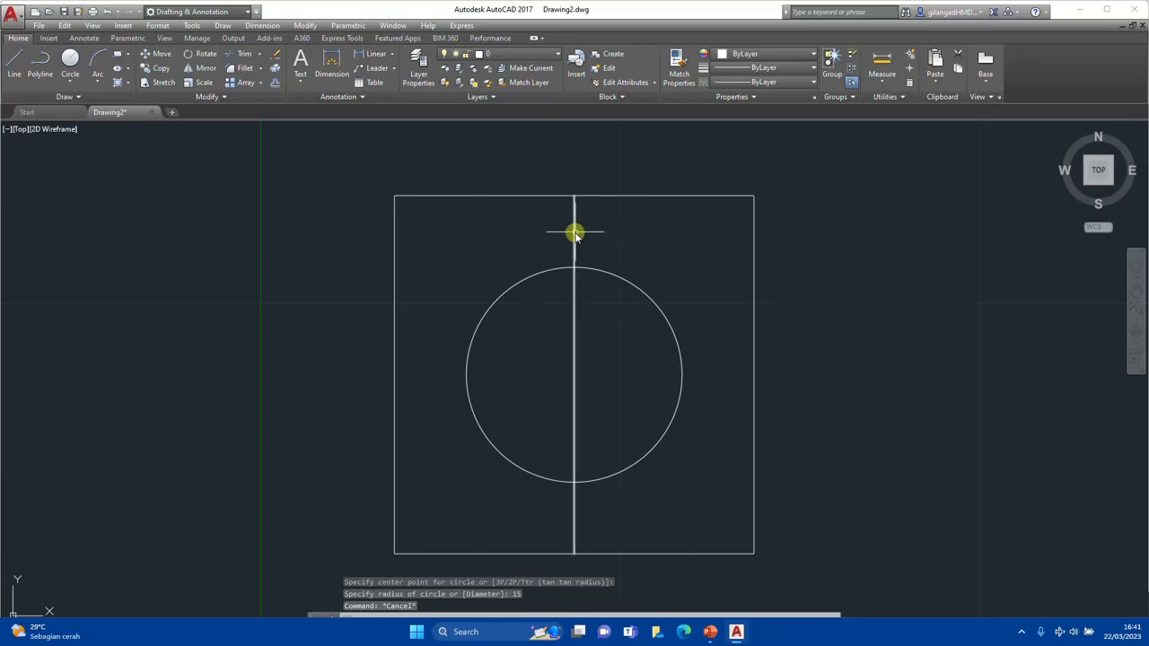
pyautogui.click(575, 231)
pyautogui.press('Delete')
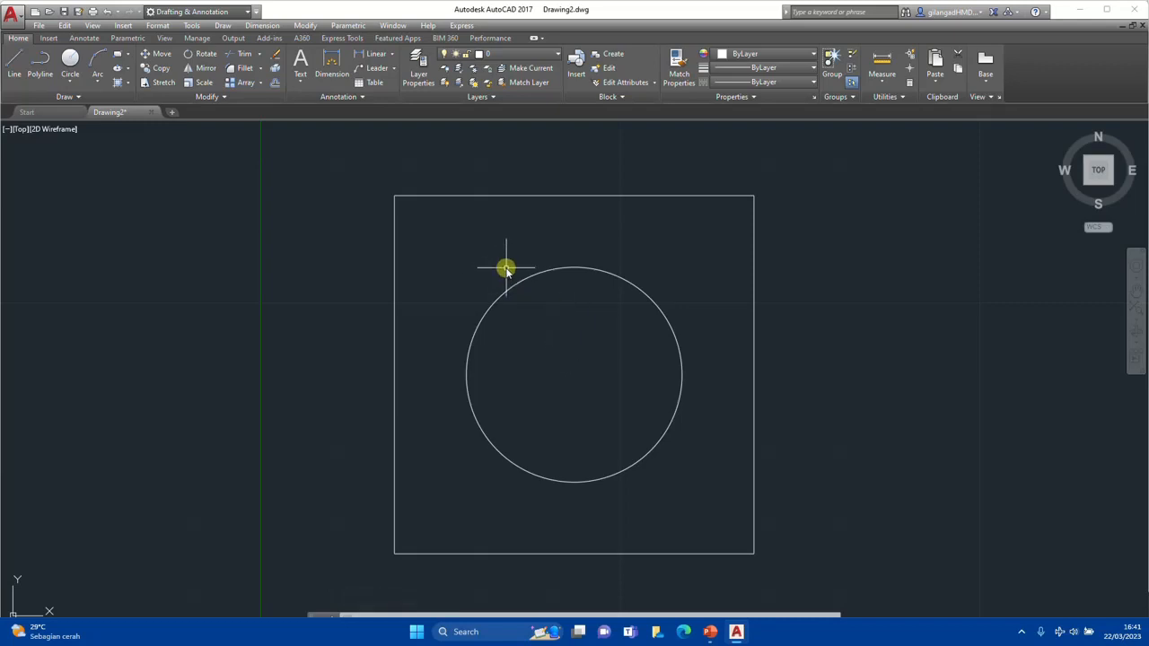
# Try adding a center mark to the circle with the Center Mark tool and erase it
pyautogui.click(83, 38)
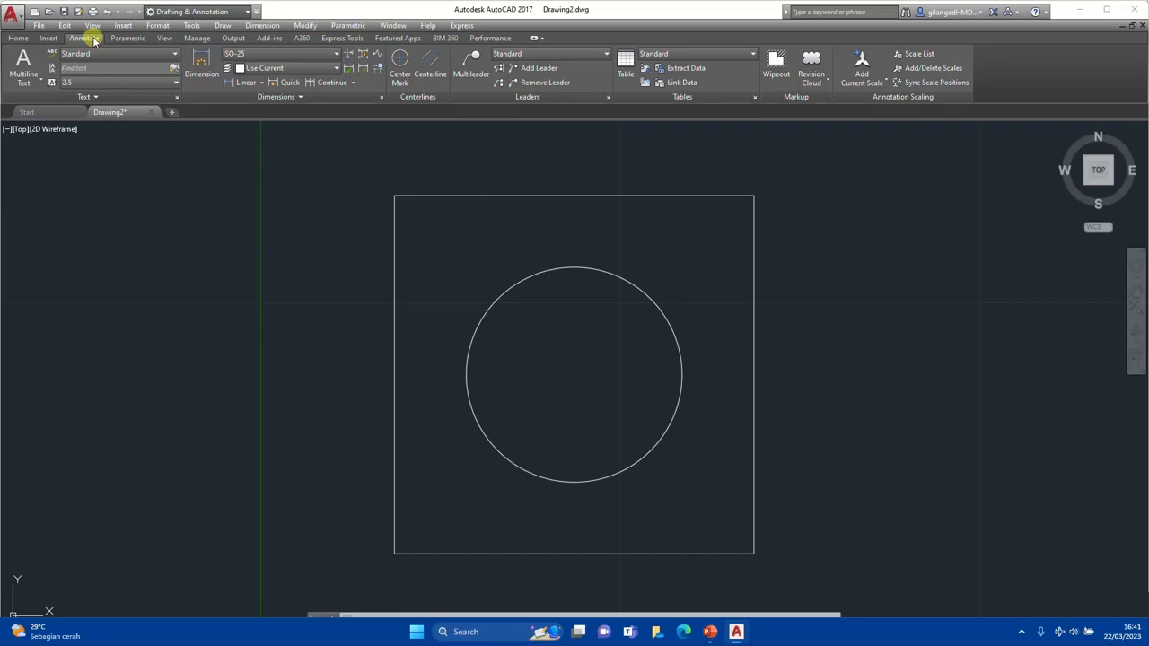
pyautogui.click(403, 61)
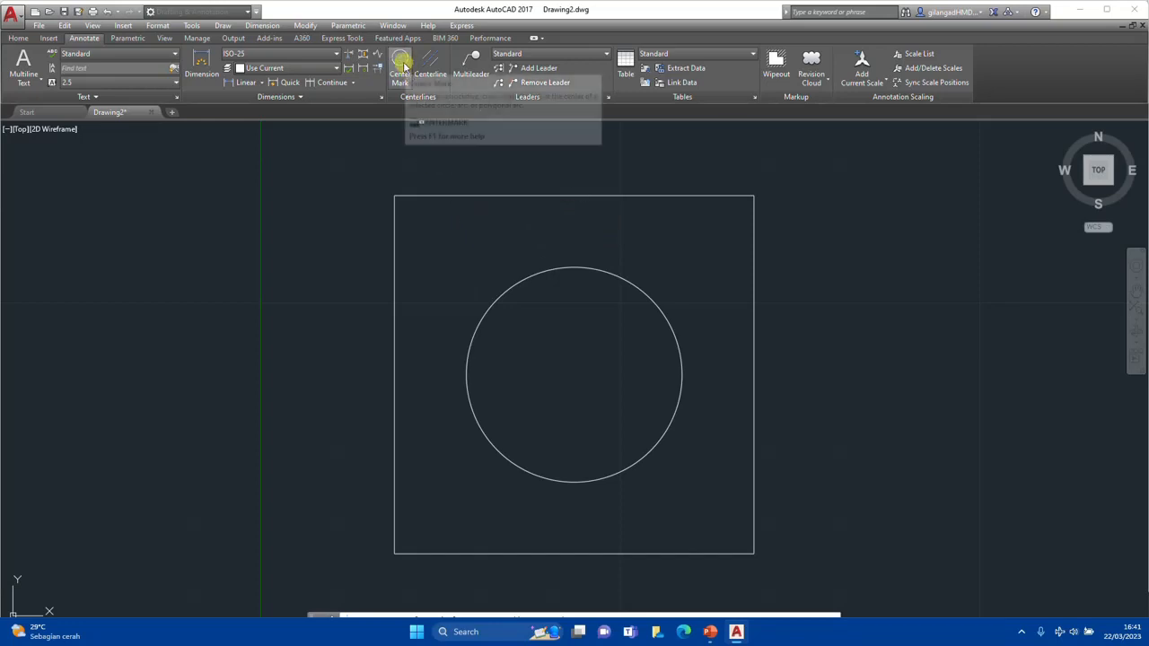
pyautogui.click(588, 269)
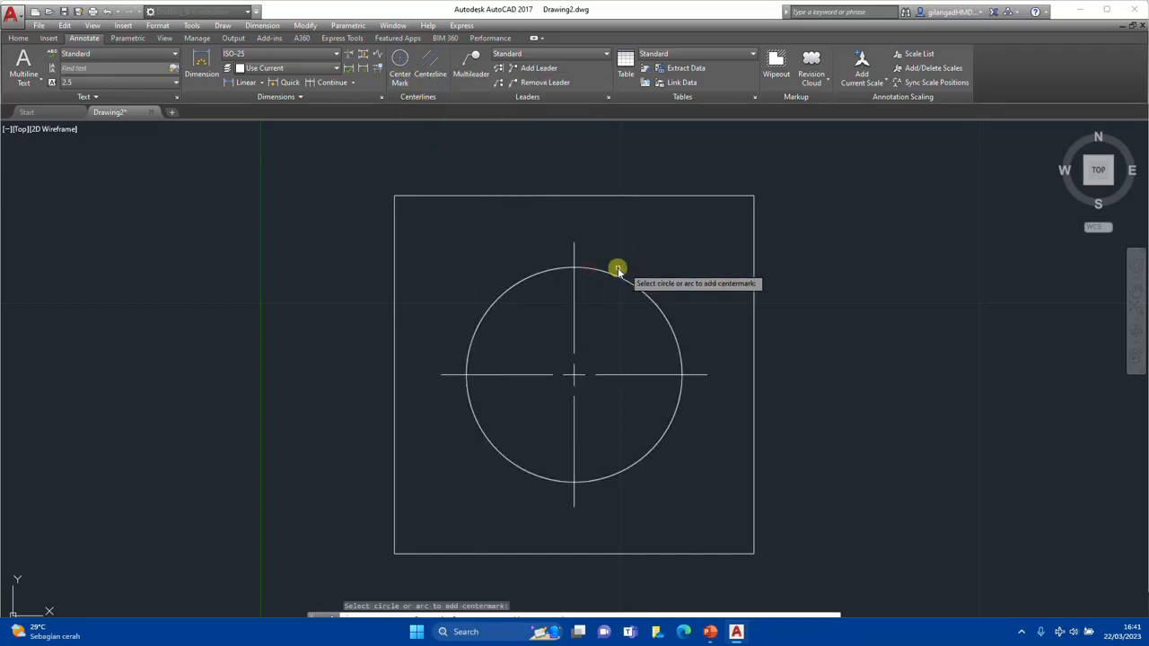
pyautogui.press('Escape')
pyautogui.click(576, 252)
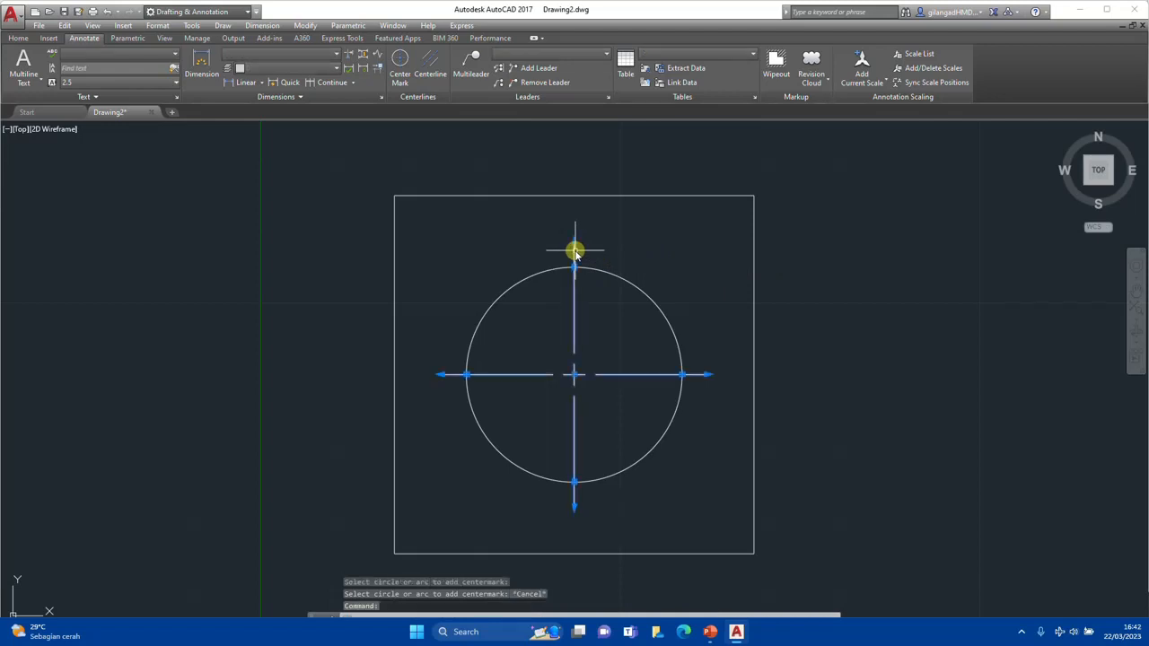
pyautogui.press('Delete')
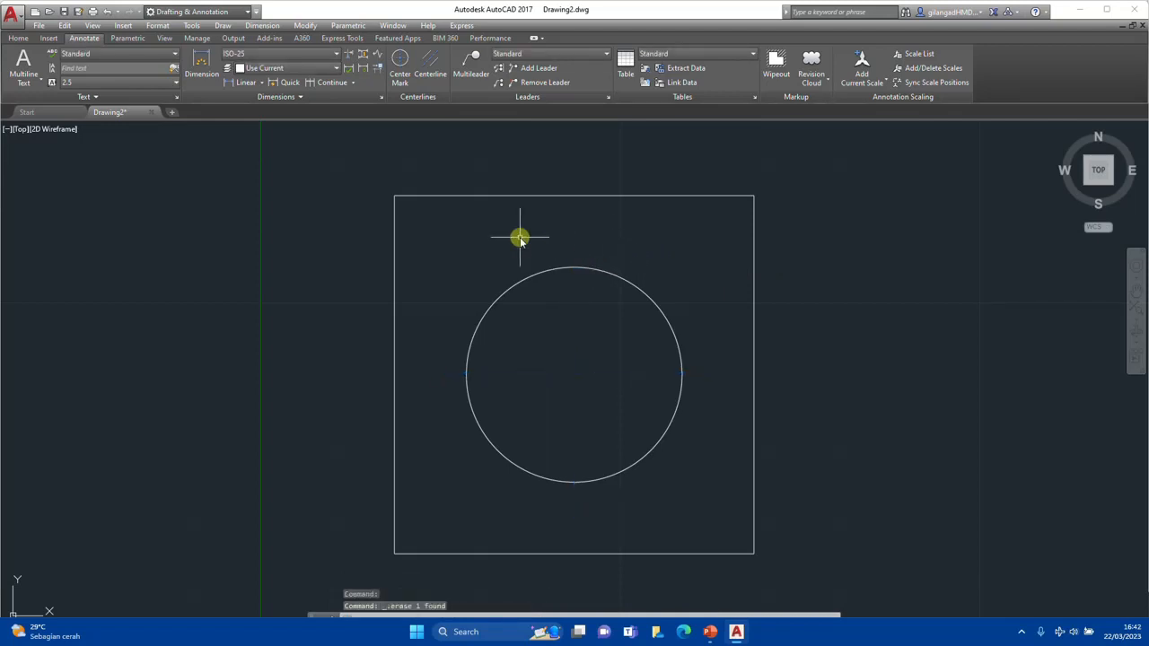
# Add a center mark to the circle using the CENTERMARK command
pyautogui.scroll(-2, 500, 238)
pyautogui.scroll(2, 508, 249)
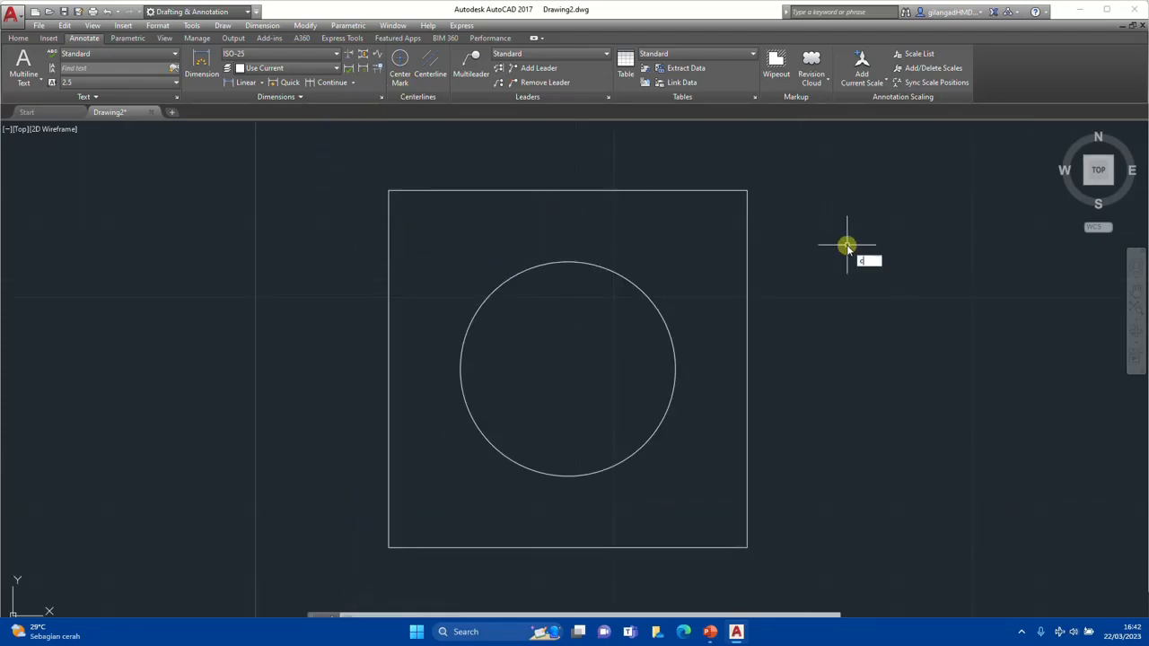
pyautogui.write('r')
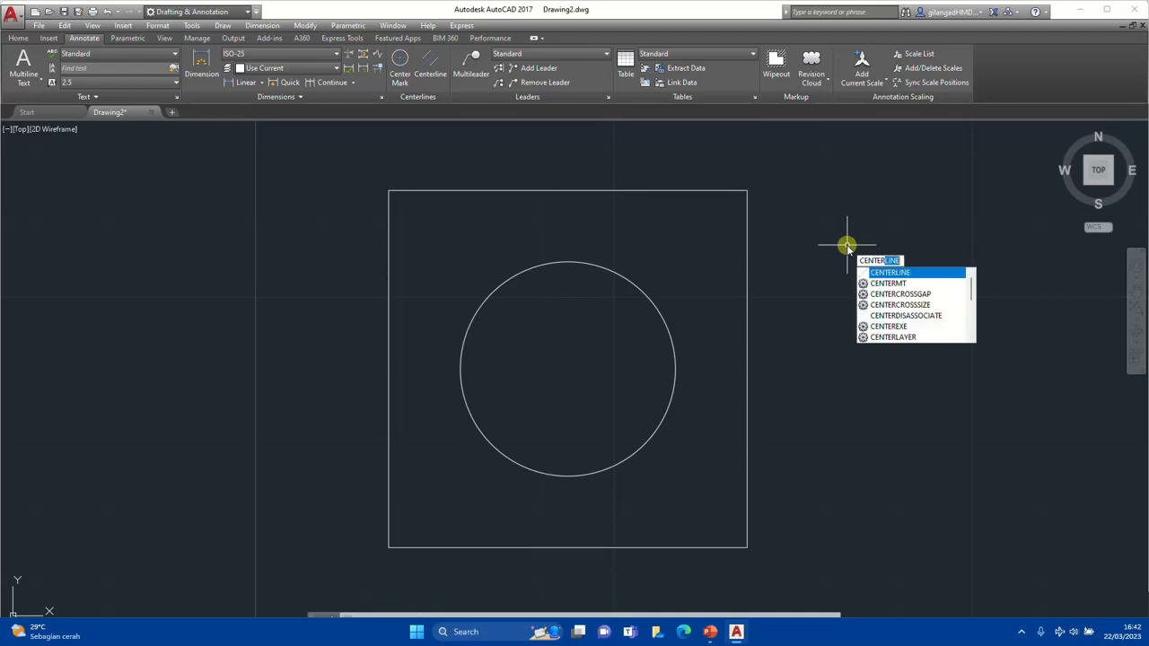
pyautogui.write('mark')
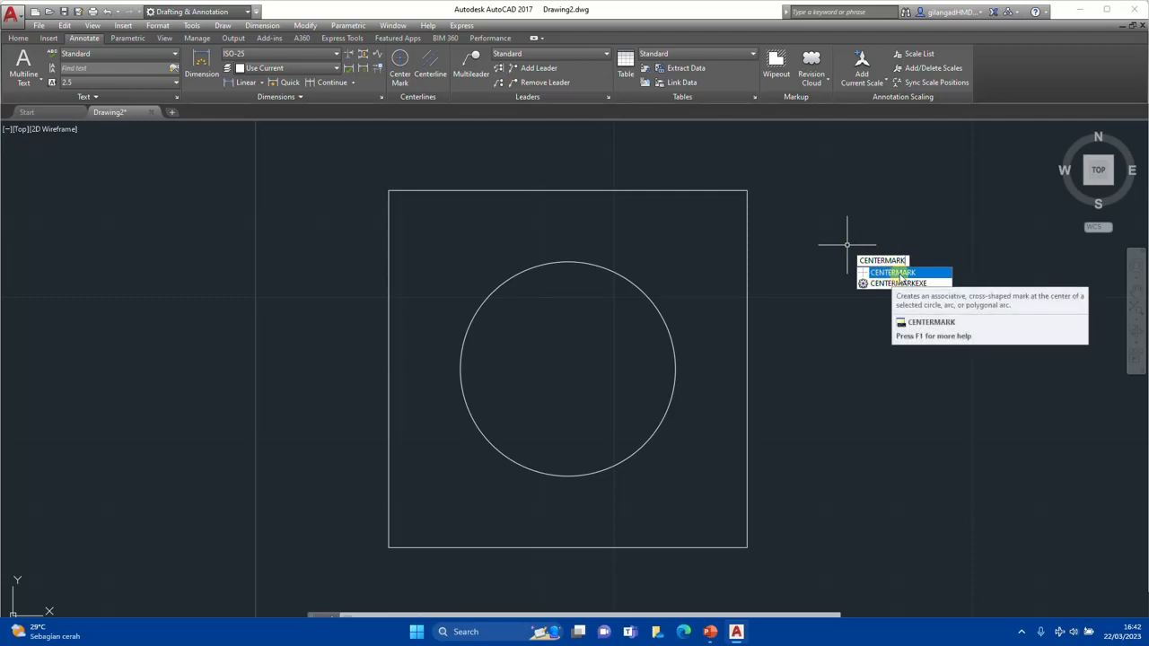
pyautogui.click(894, 272)
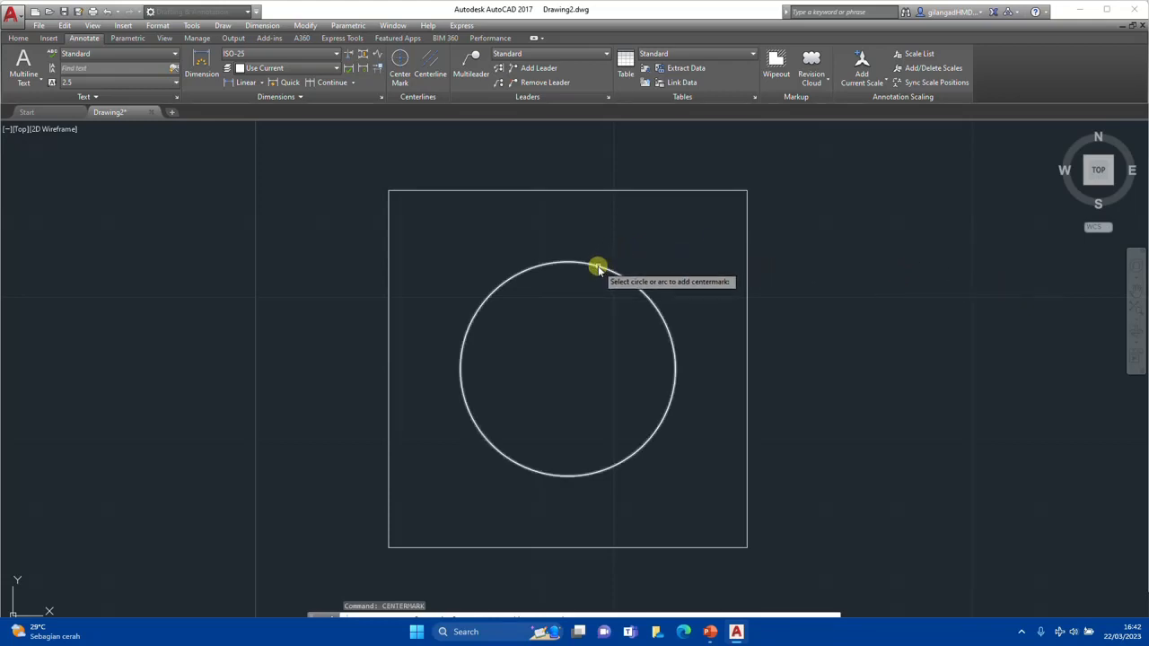
pyautogui.click(599, 269)
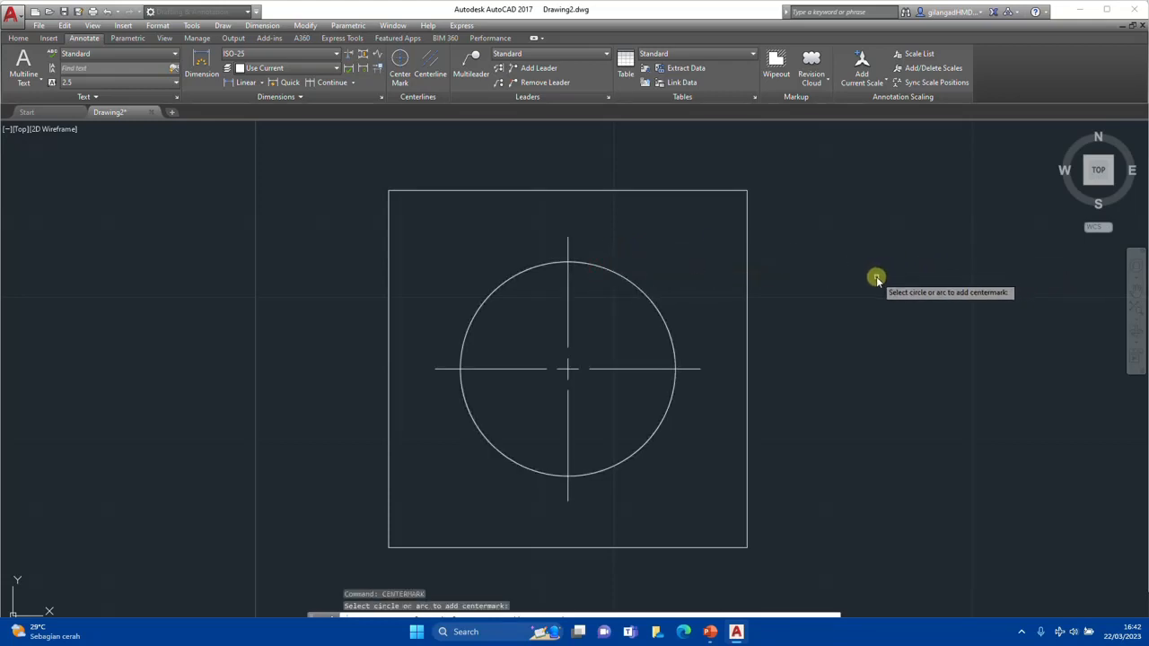
pyautogui.press('Escape')
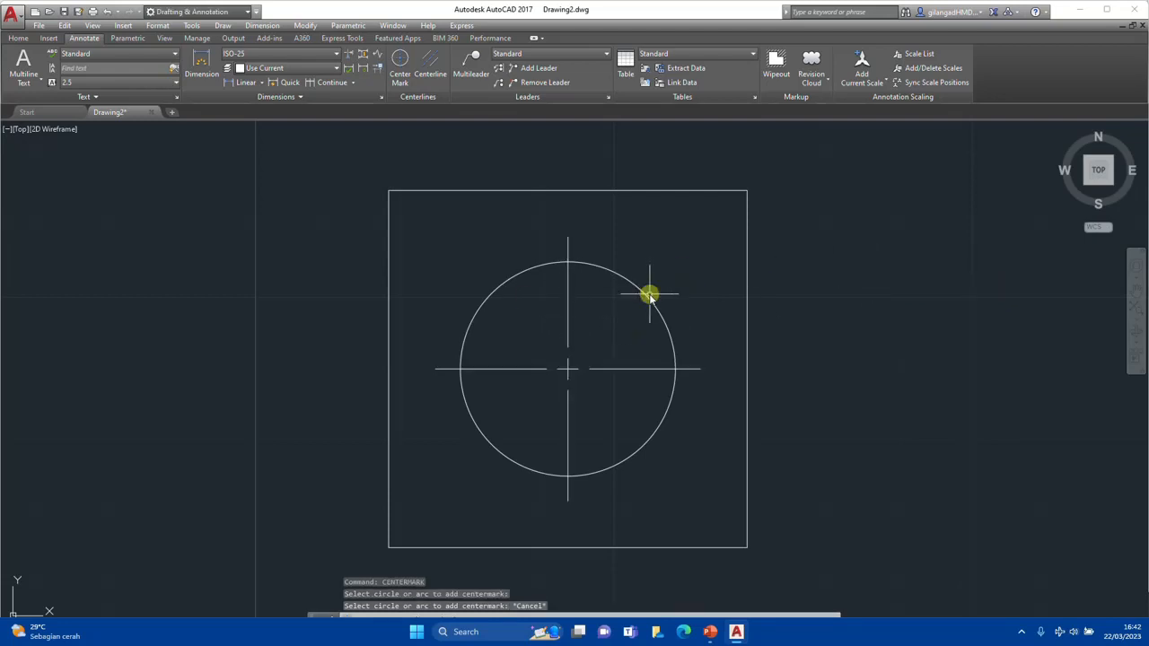
pyautogui.scroll(-2, 698, 284)
pyautogui.moveTo(789, 293); pyautogui.dragTo(538, 308, button='middle')
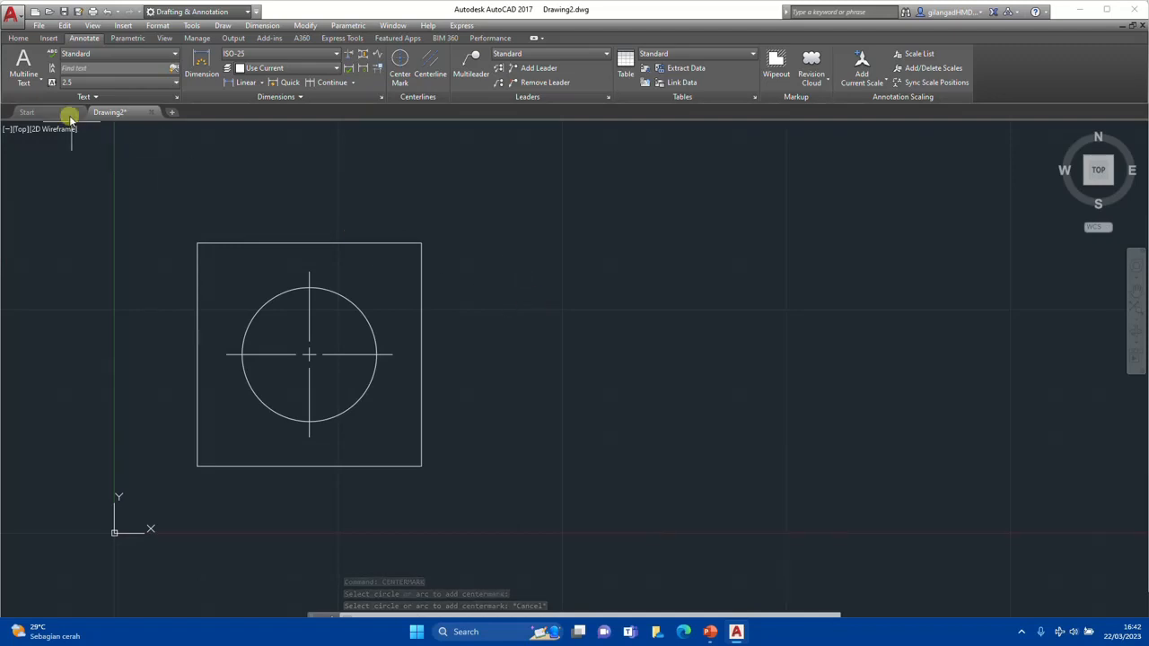
pyautogui.click(17, 38)
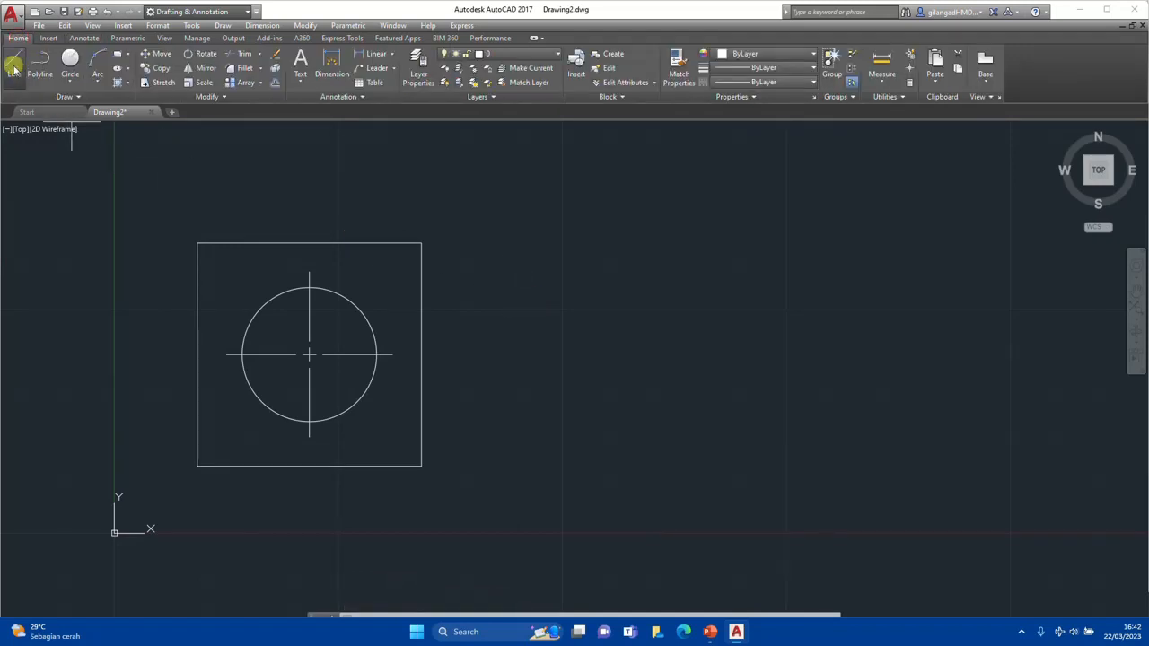
# Draw the upper half of a stepped shaft profile with the Line tool to the right of the square view
pyautogui.click(15, 69)
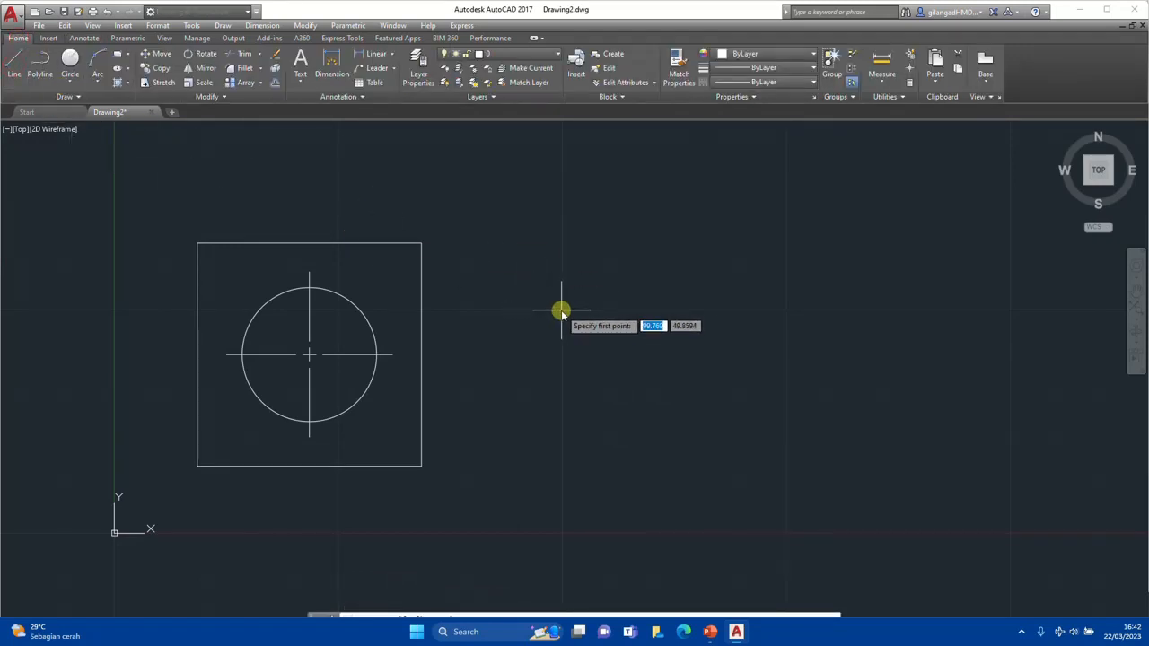
pyautogui.click(560, 310)
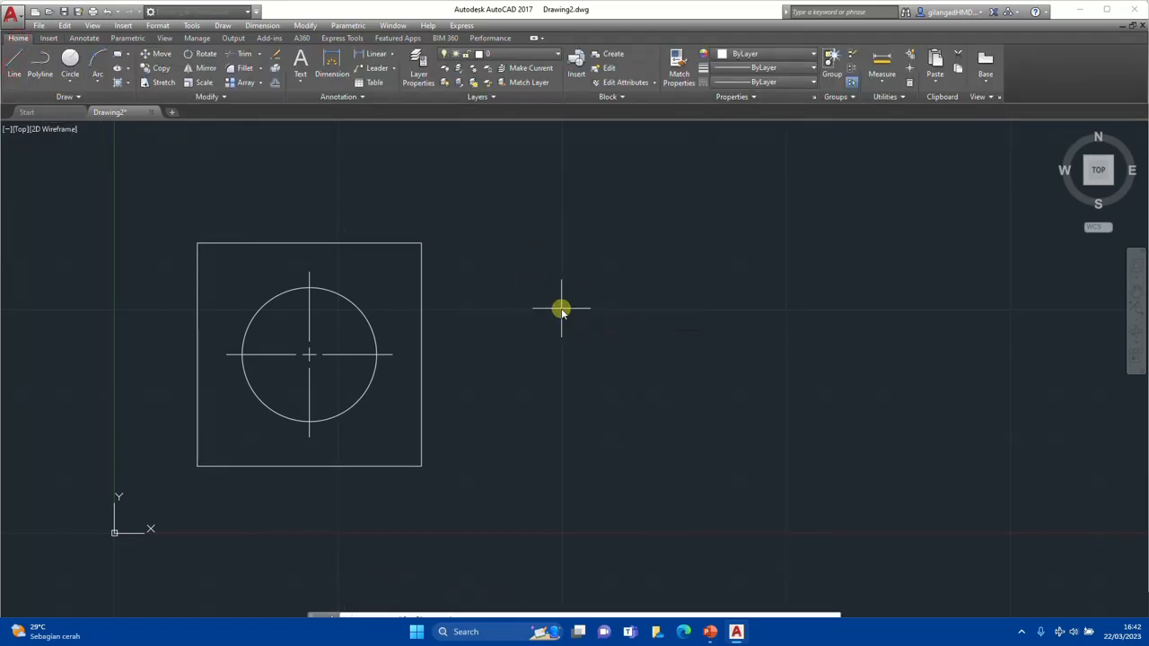
pyautogui.click(561, 196)
pyautogui.click(688, 196)
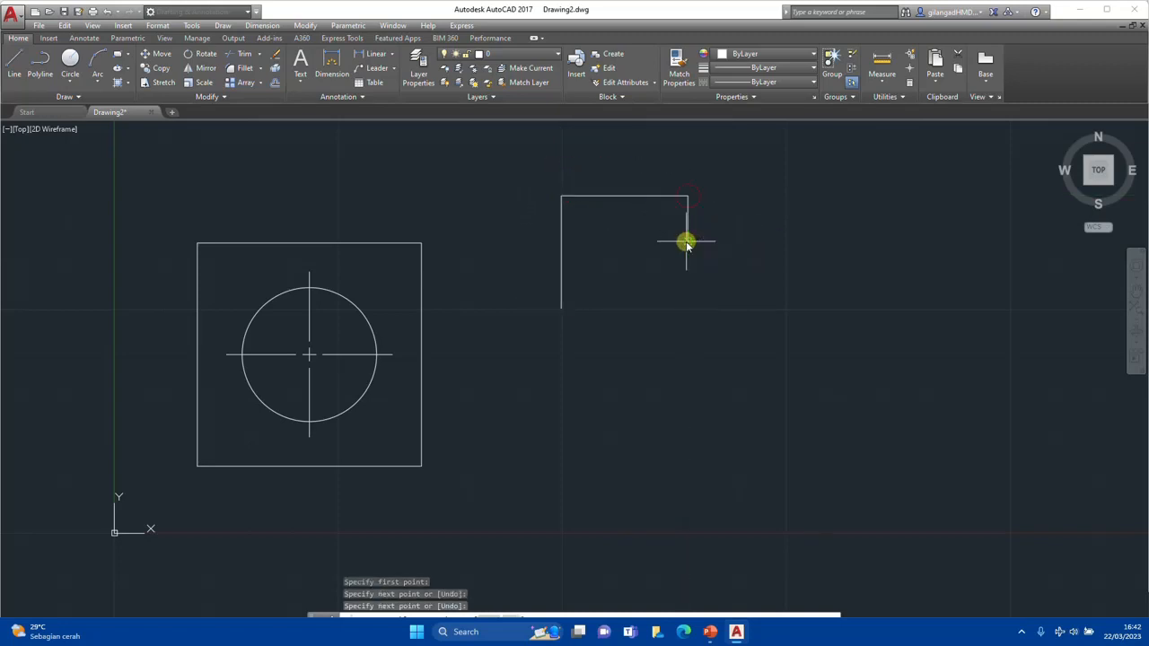
pyautogui.click(686, 241)
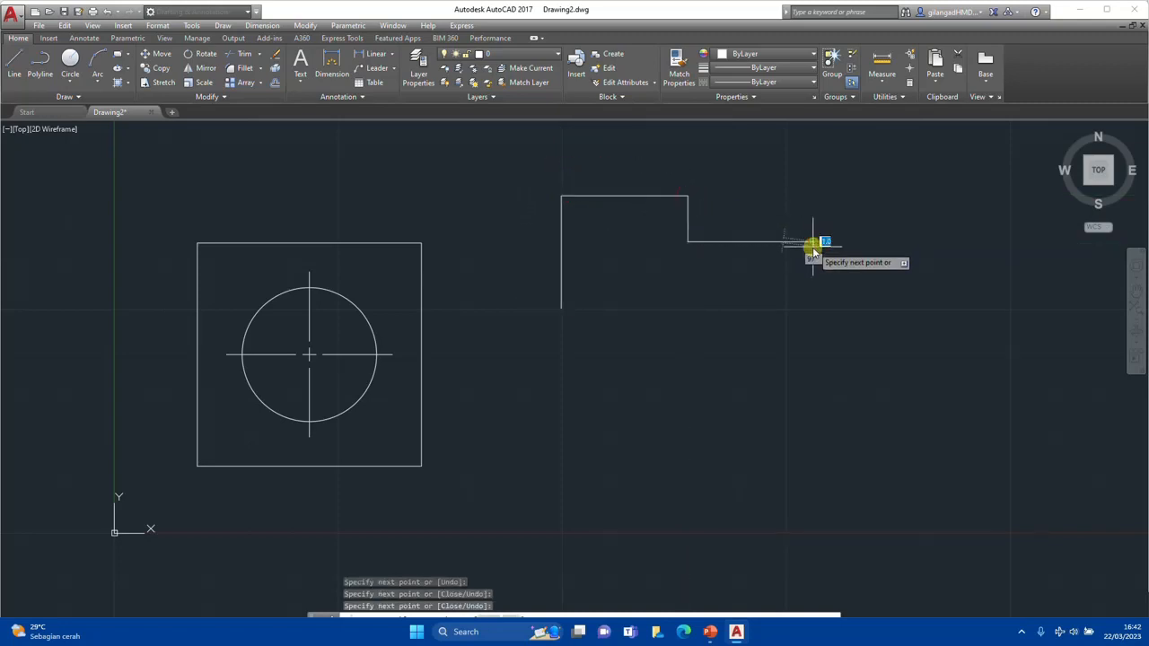
pyautogui.click(813, 241)
pyautogui.click(813, 275)
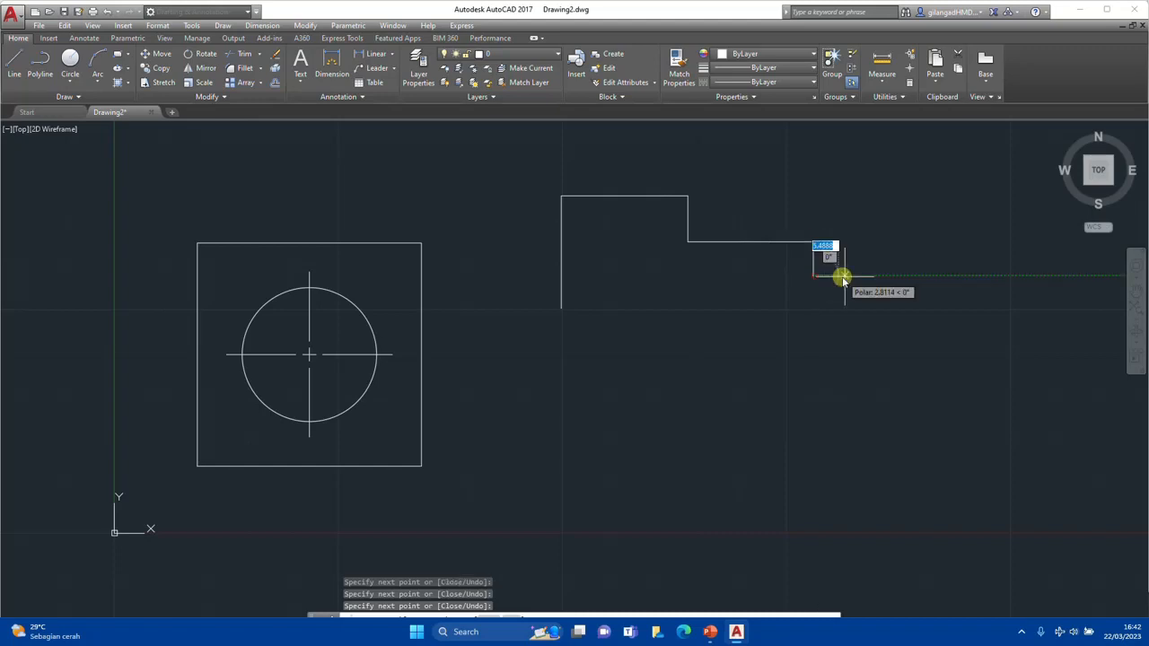
pyautogui.click(916, 275)
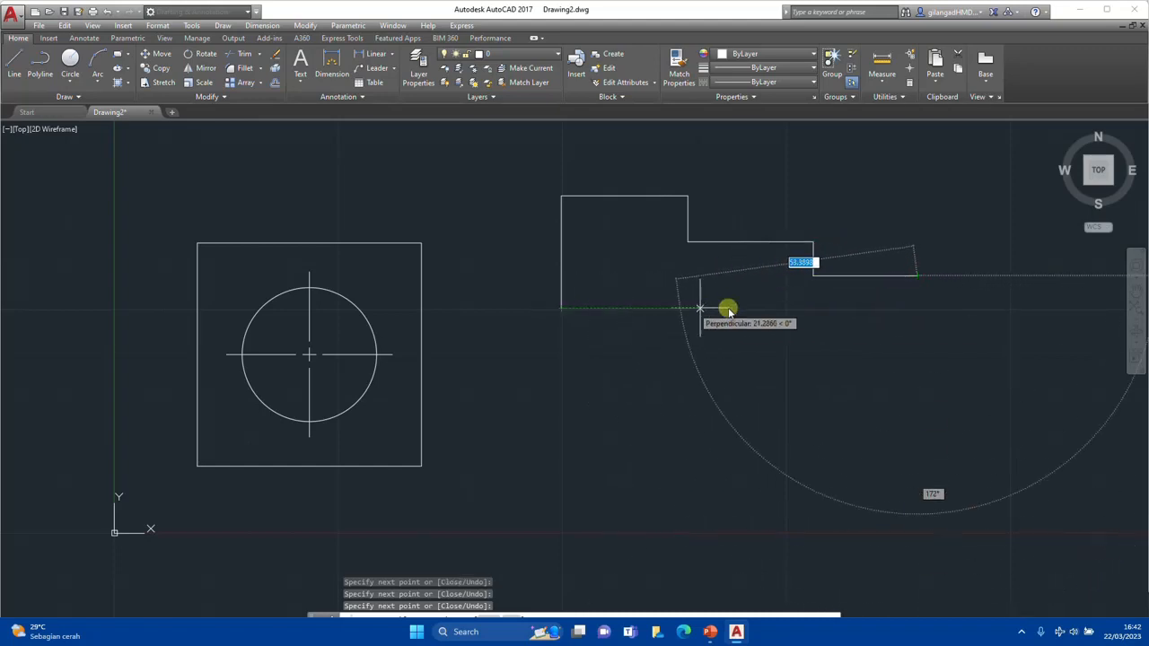
pyautogui.click(916, 309)
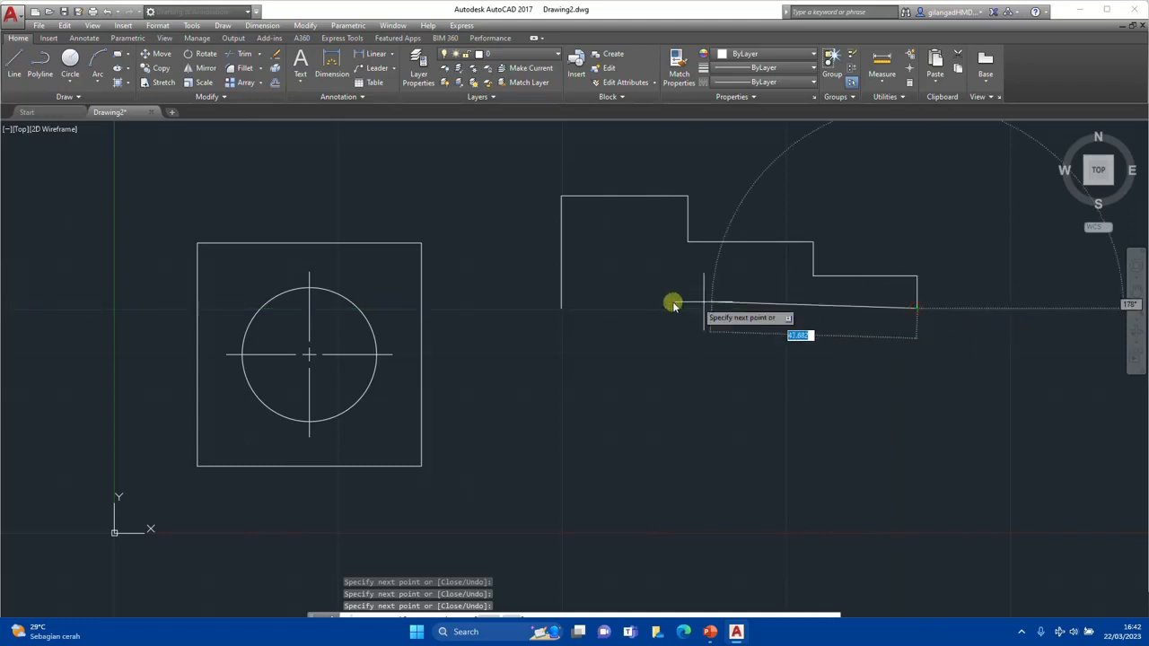
pyautogui.click(560, 309)
pyautogui.press('Escape')
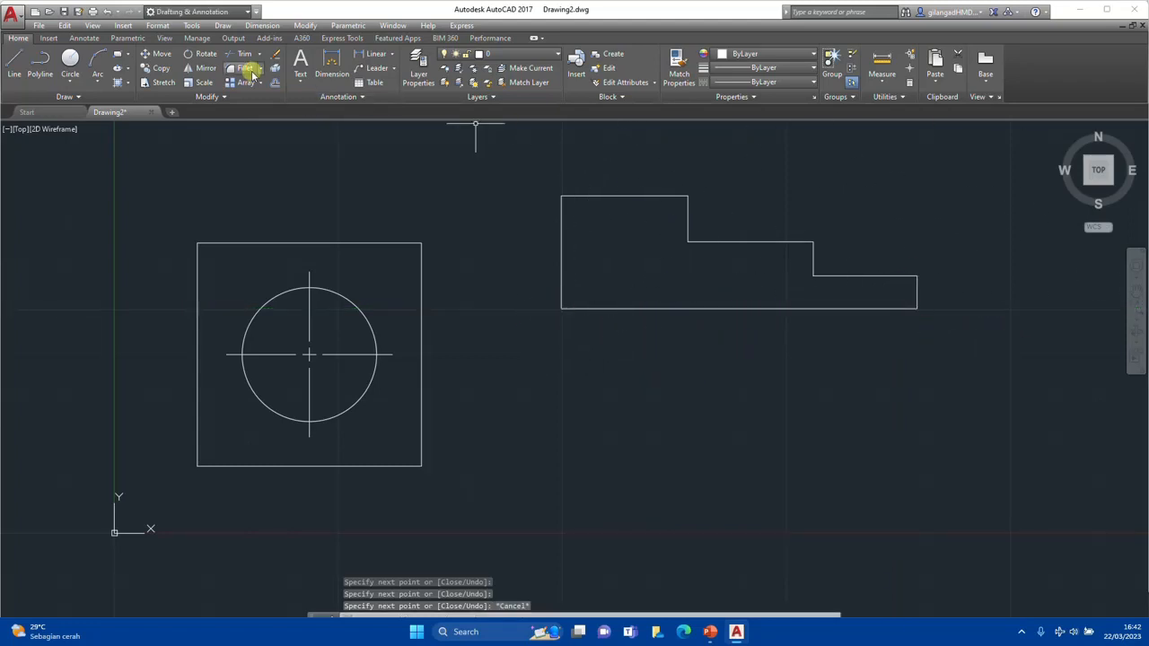
# Mirror the half profile about its bottom line without erasing the source, and delete the horizontal line along the axis
pyautogui.click(971, 191)
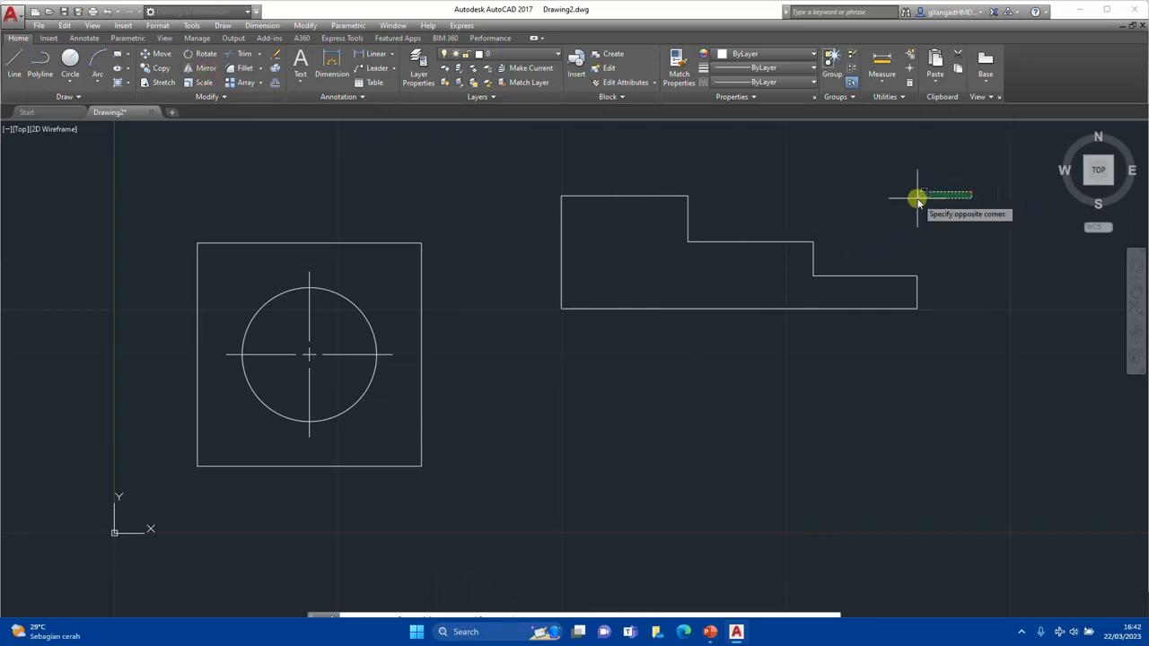
pyautogui.click(532, 290)
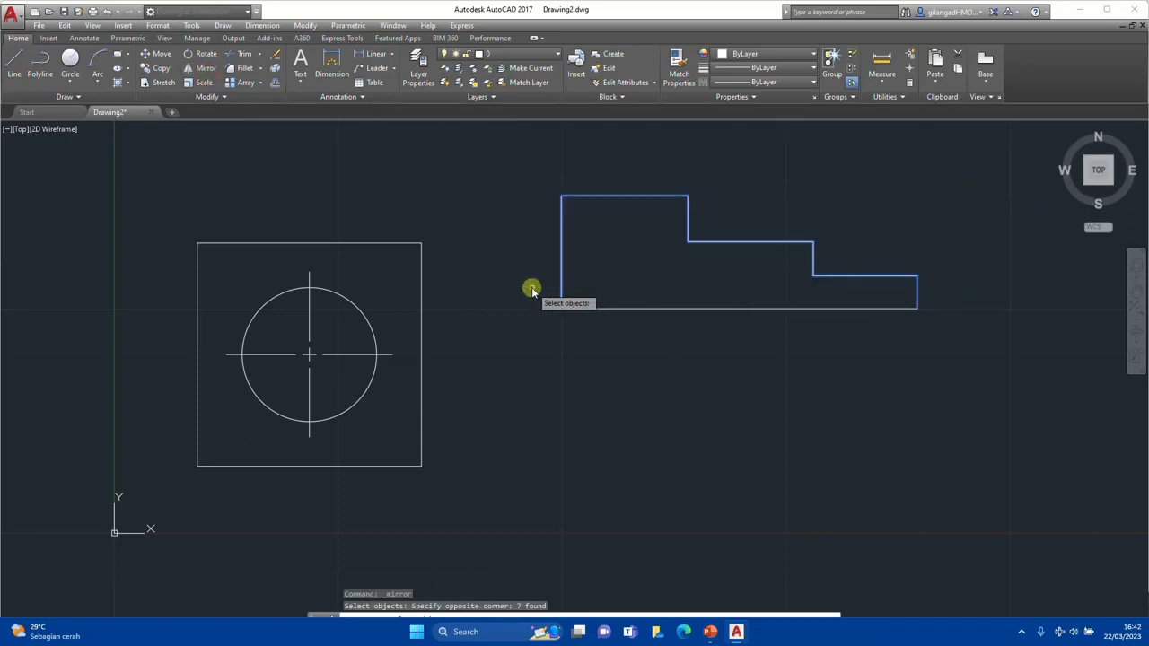
pyautogui.press('Return')
pyautogui.click(561, 308)
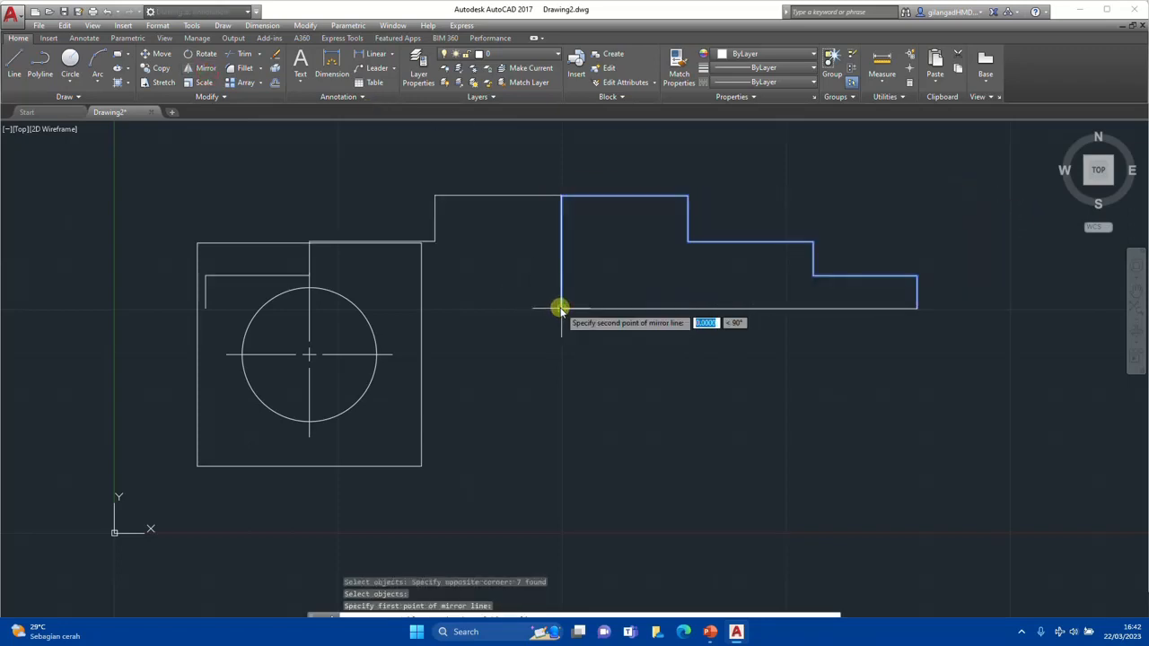
pyautogui.click(915, 309)
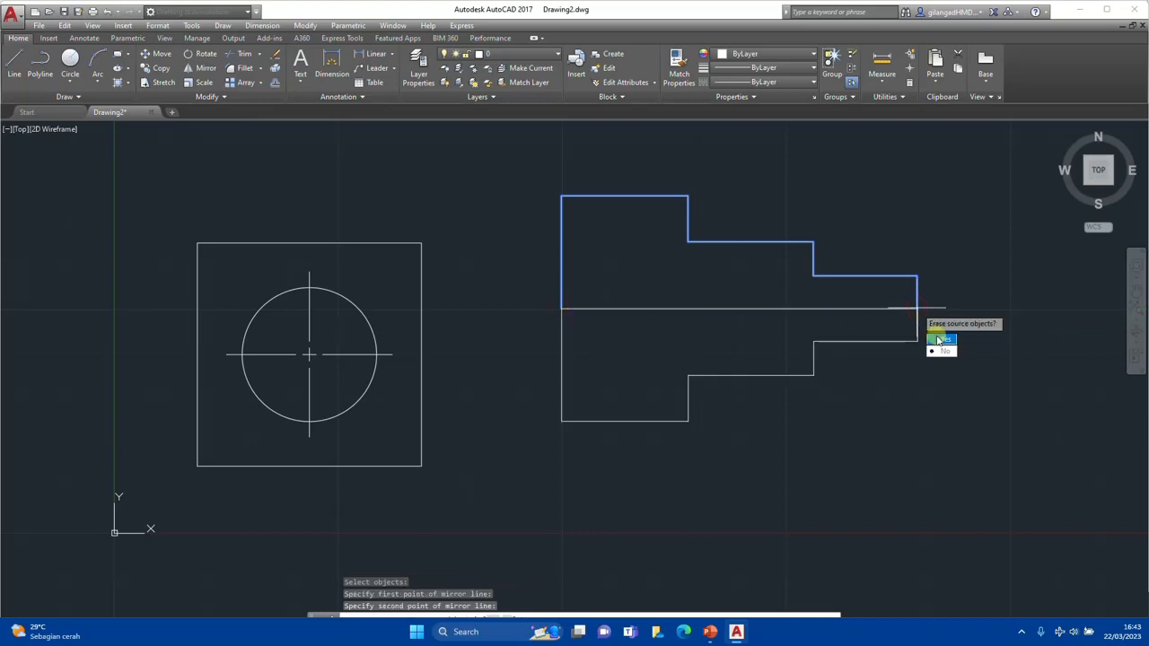
pyautogui.click(941, 350)
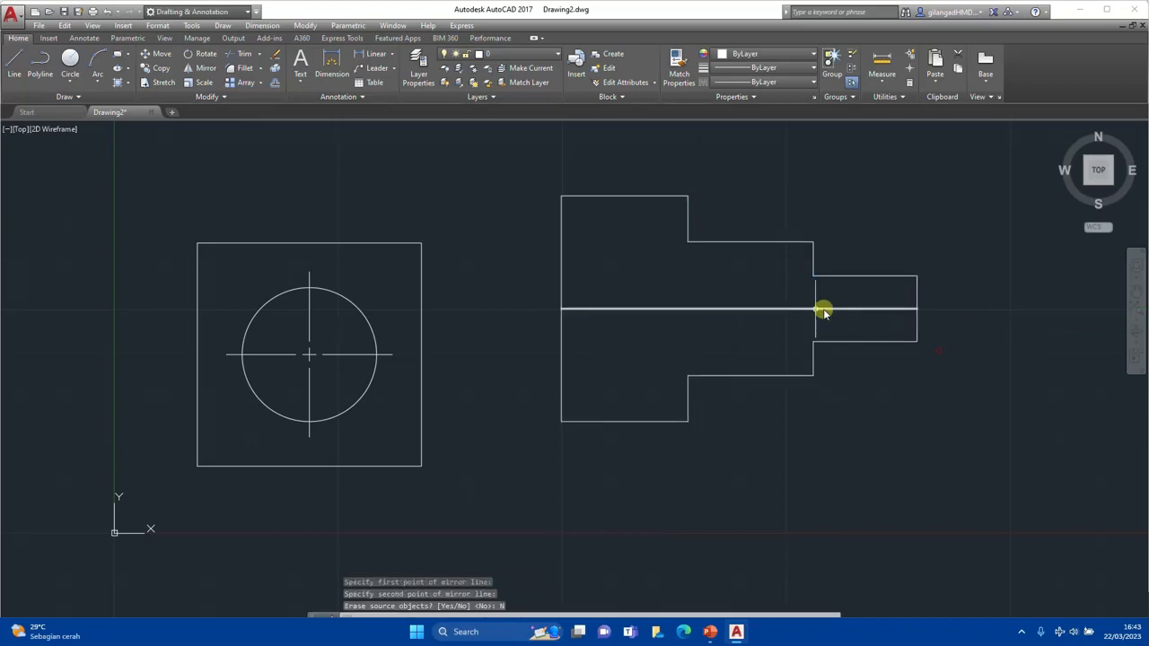
pyautogui.click(696, 309)
pyautogui.press('Delete')
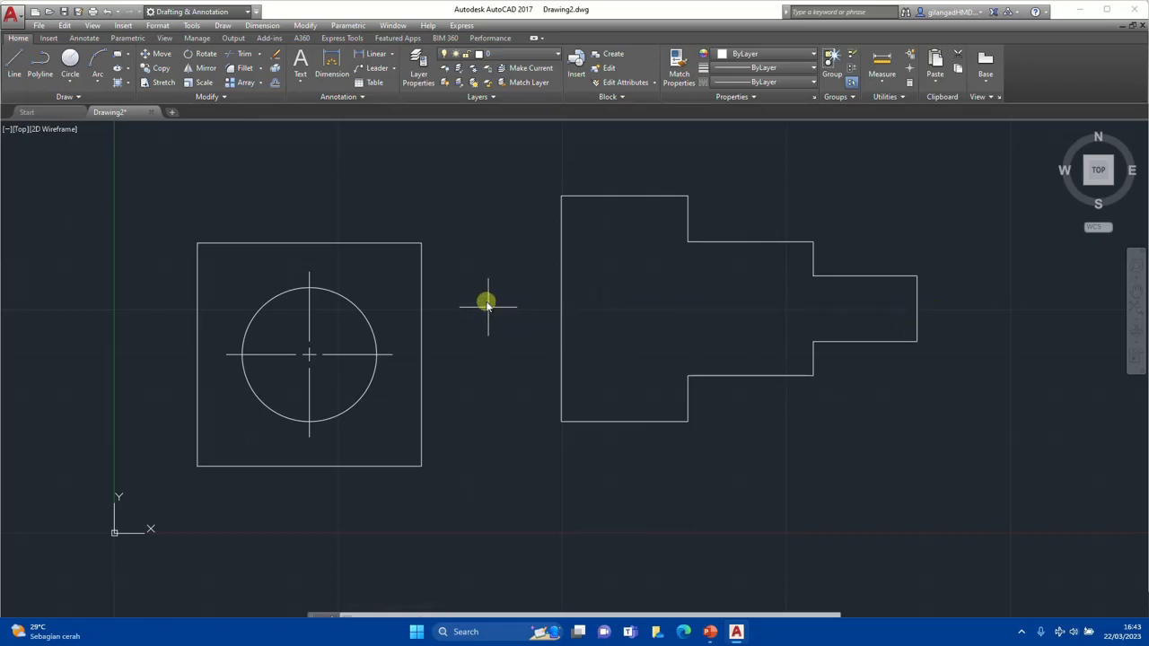
# Add a centerline between the shaft's top and bottom edges using the CENTERLINE command
pyautogui.click(84, 38)
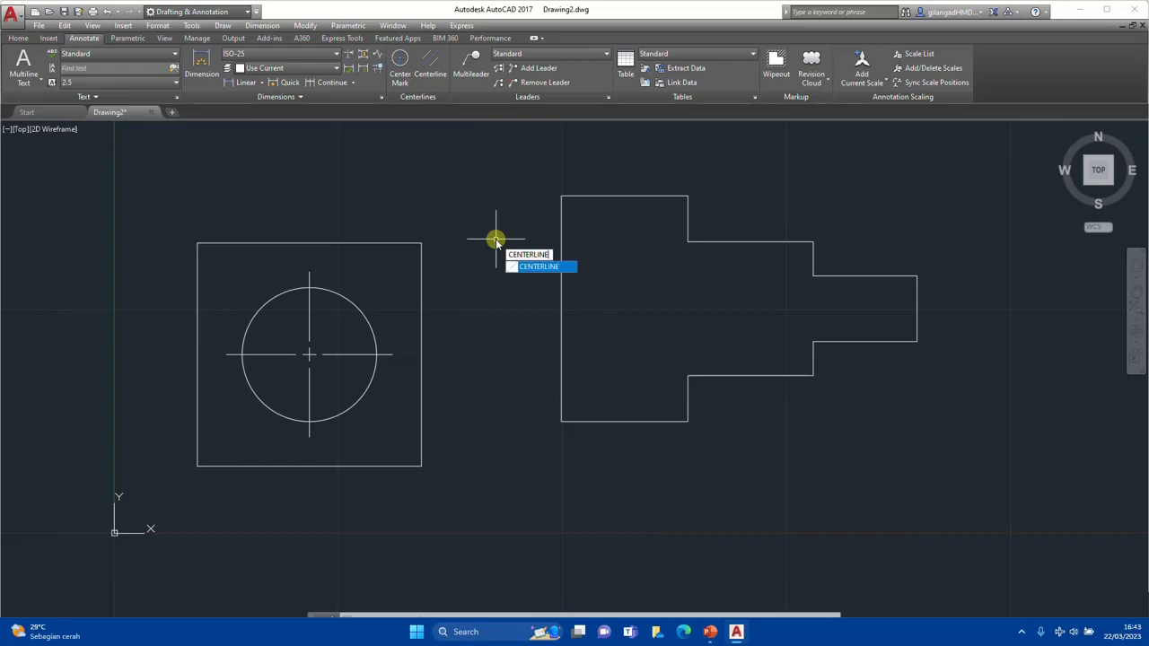
pyautogui.click(539, 266)
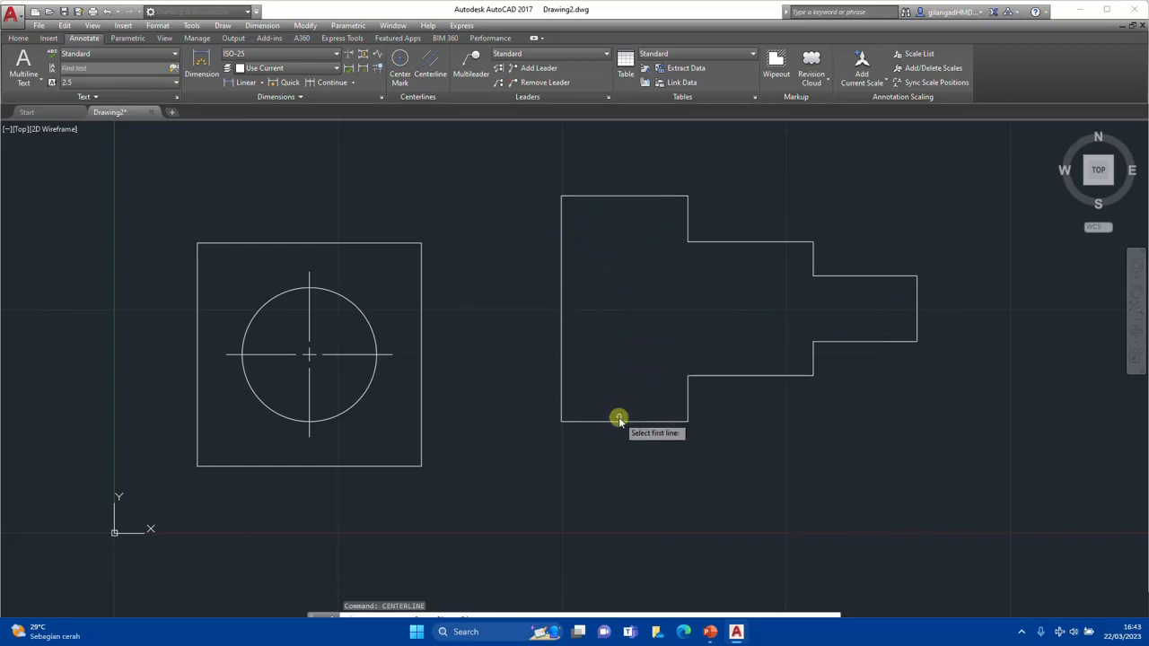
pyautogui.click(627, 196)
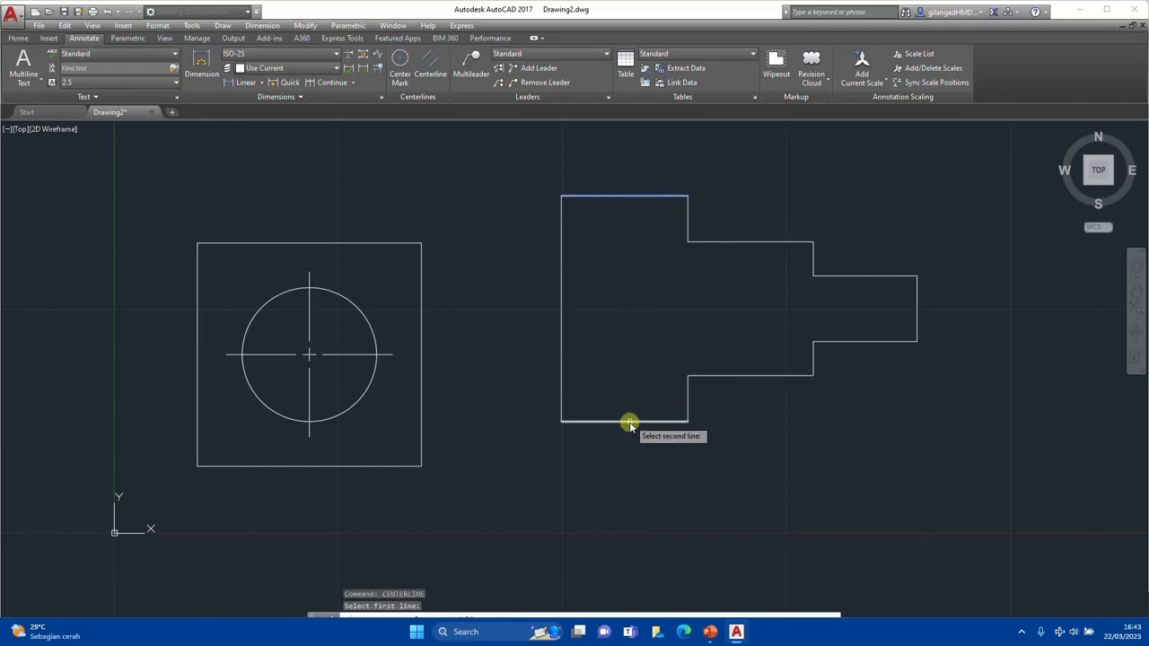
pyautogui.click(630, 421)
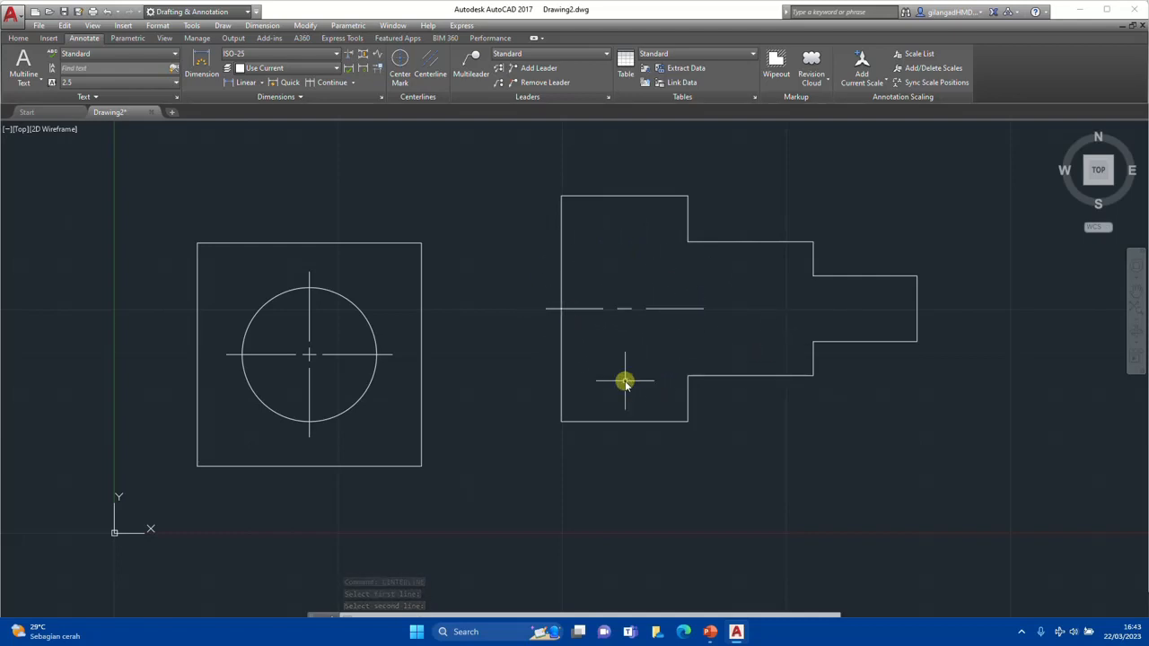
pyautogui.press('Escape')
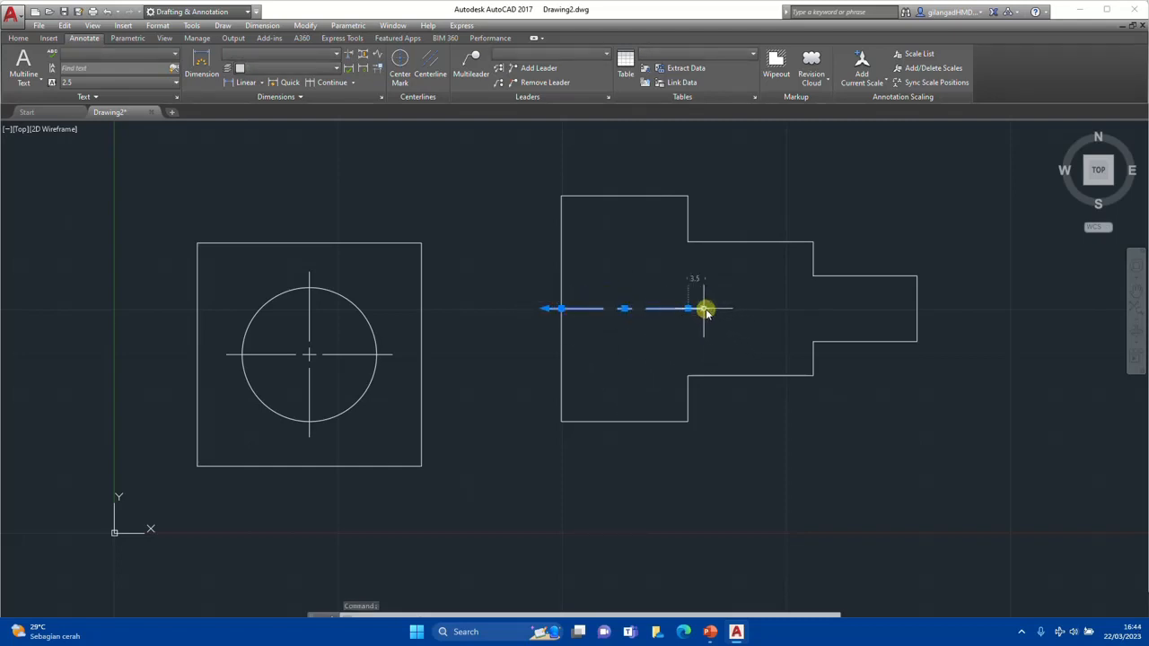
# Stretch the centerline's right end grip so it extends past the shaft's right end
pyautogui.click(706, 309)
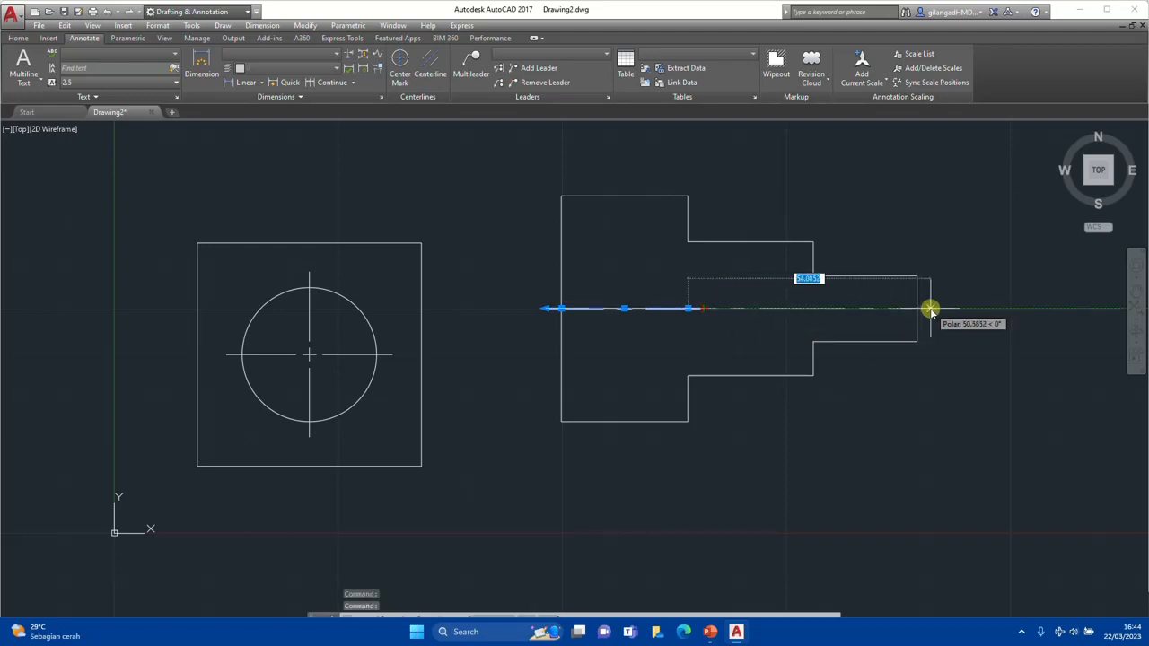
pyautogui.click(930, 310)
pyautogui.click(901, 423)
pyautogui.press('Escape')
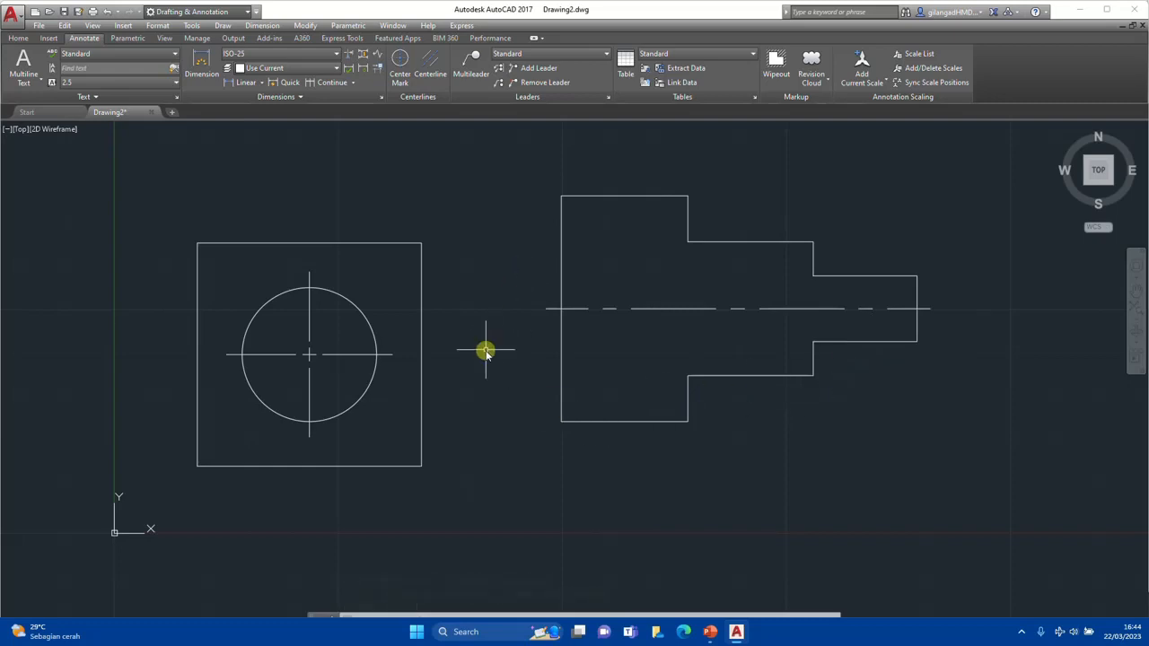
pyautogui.moveTo(485, 349); pyautogui.dragTo(543, 368, button='middle')
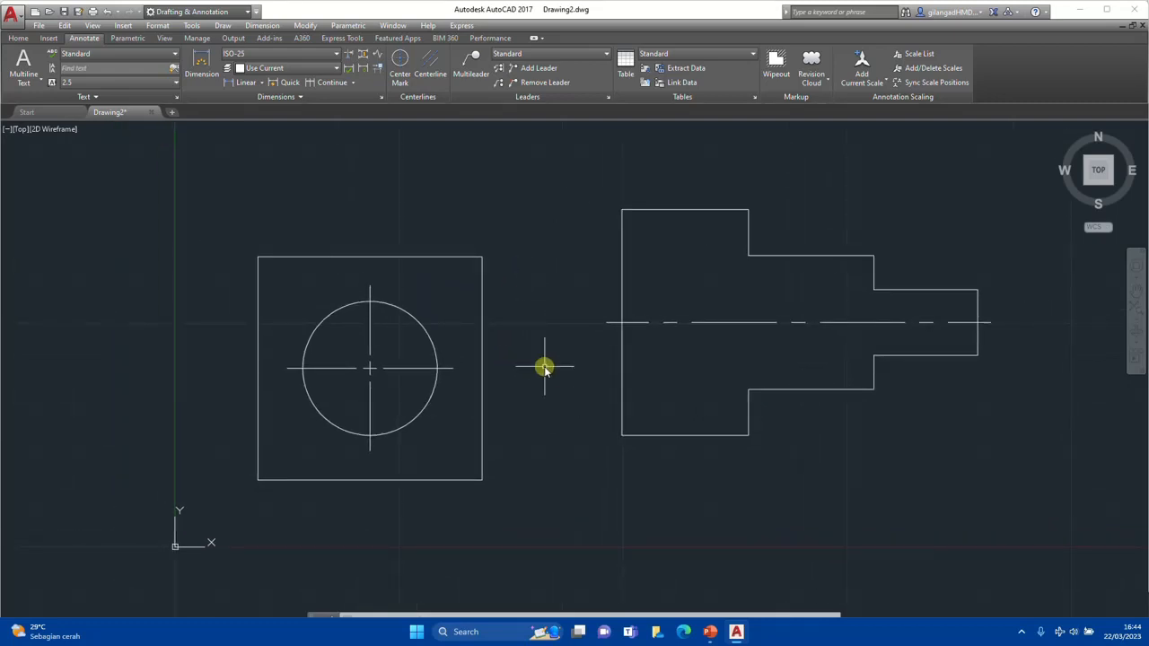